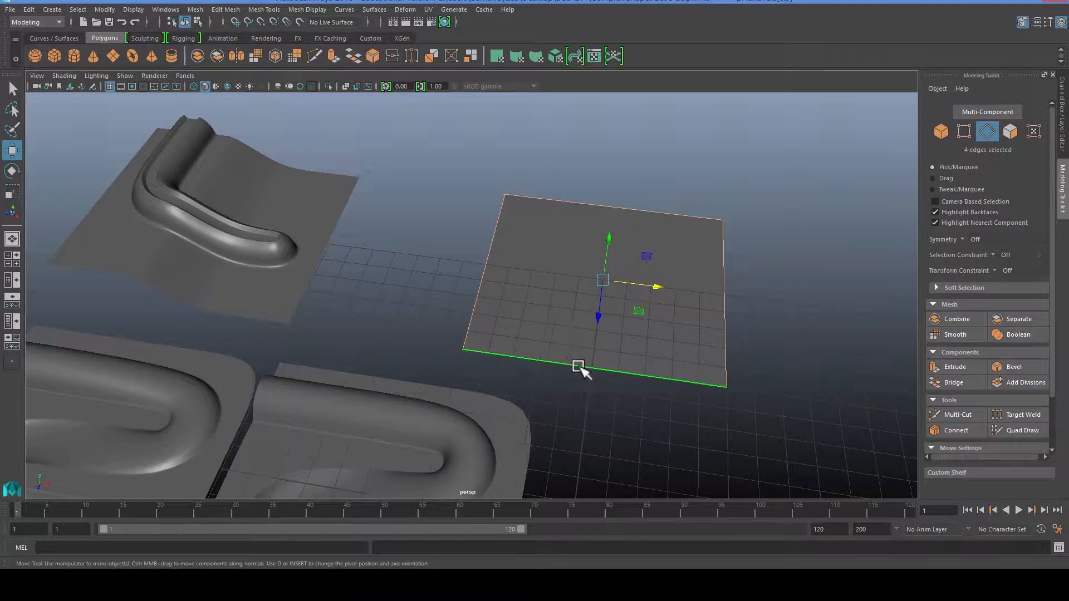
Split the plane across its front edge with two evenly spaced edge loops, using the Multi split type
click(575, 366)
ctrl+right_click(546, 363)
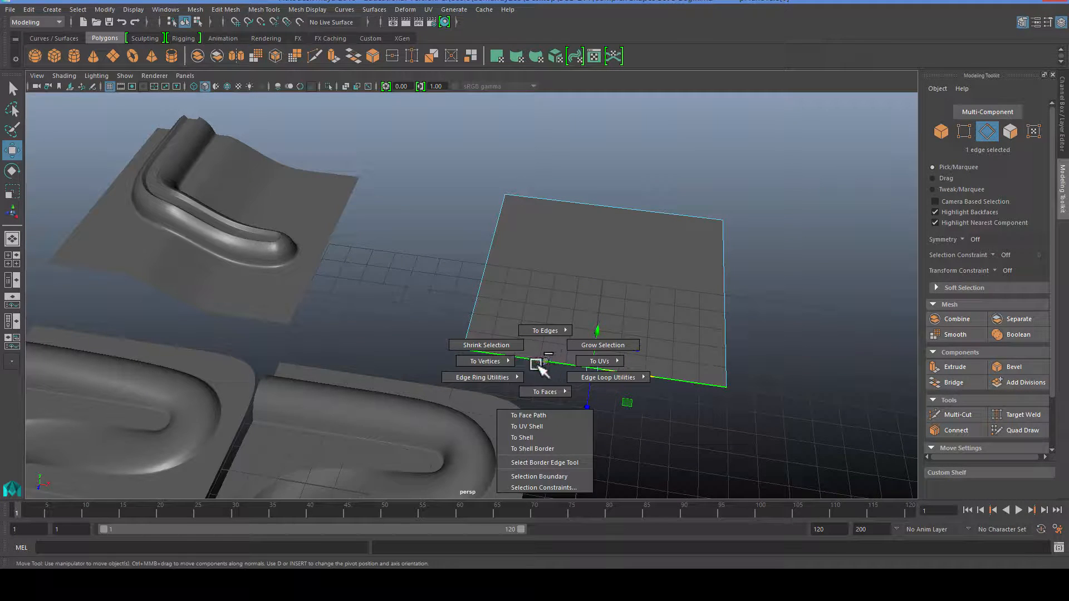
mouse_move(539, 365)
ctrl+right_down()
mouse_move(520, 374)
mouse_move(546, 382)
ctrl+right_up()
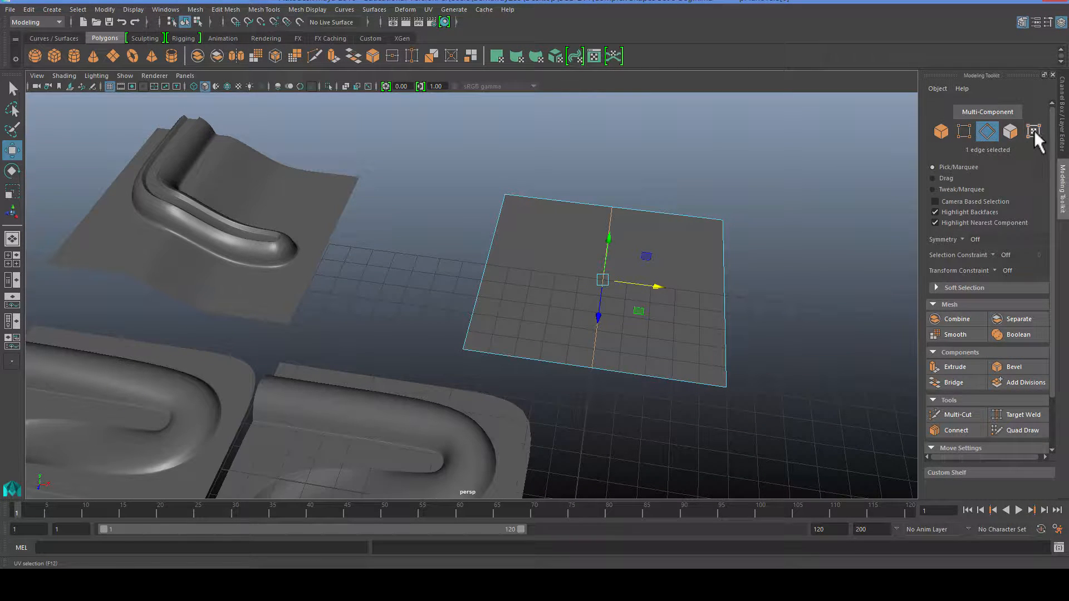
click(1062, 106)
click(960, 127)
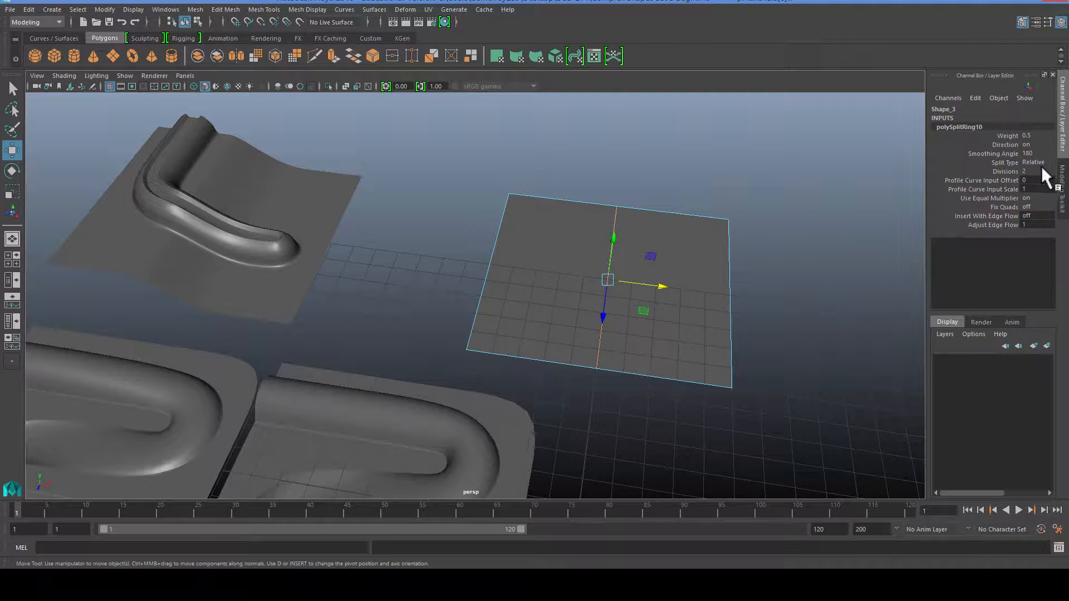
click(1043, 195)
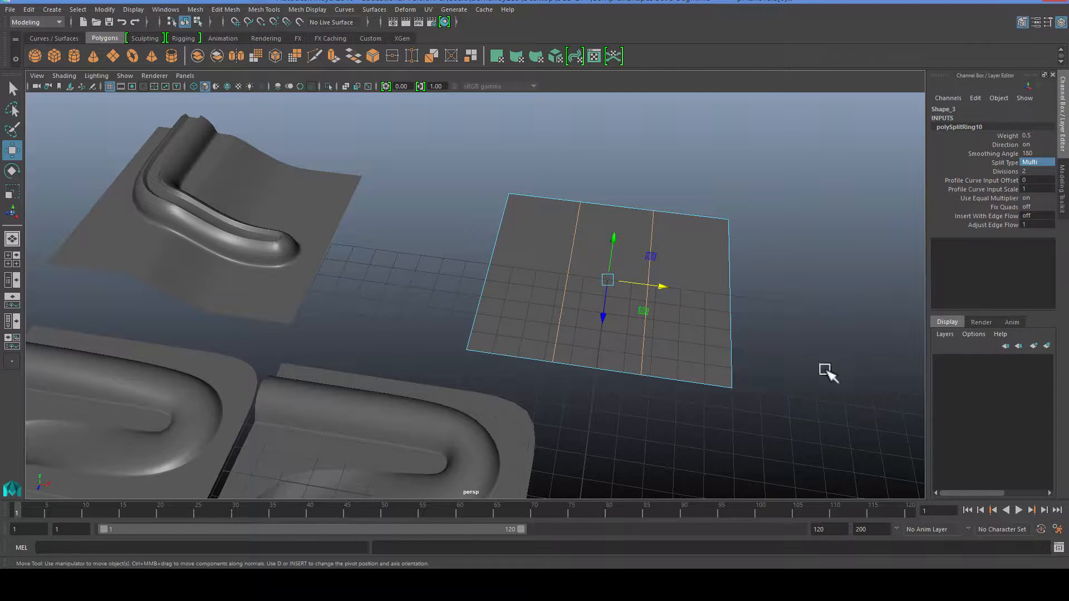
click(808, 373)
Raise the plane's leftmost face to about 1.53 on Y in the side view, forming a sloped step
alt+drag(467, 314, 518, 339)
right_click(518, 339)
right_drag(516, 342, 520, 303)
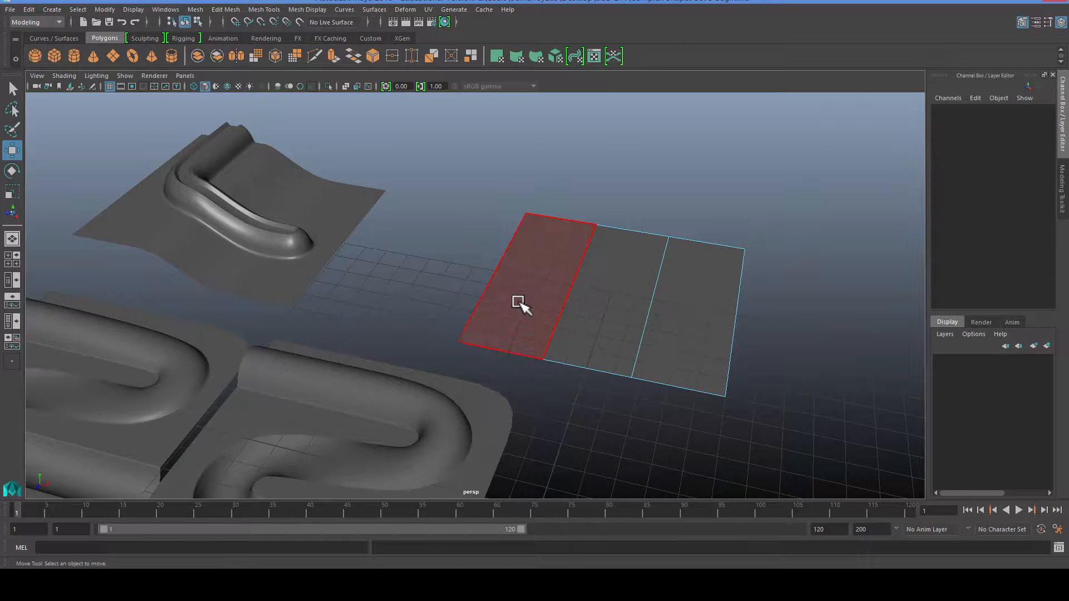
click(517, 302)
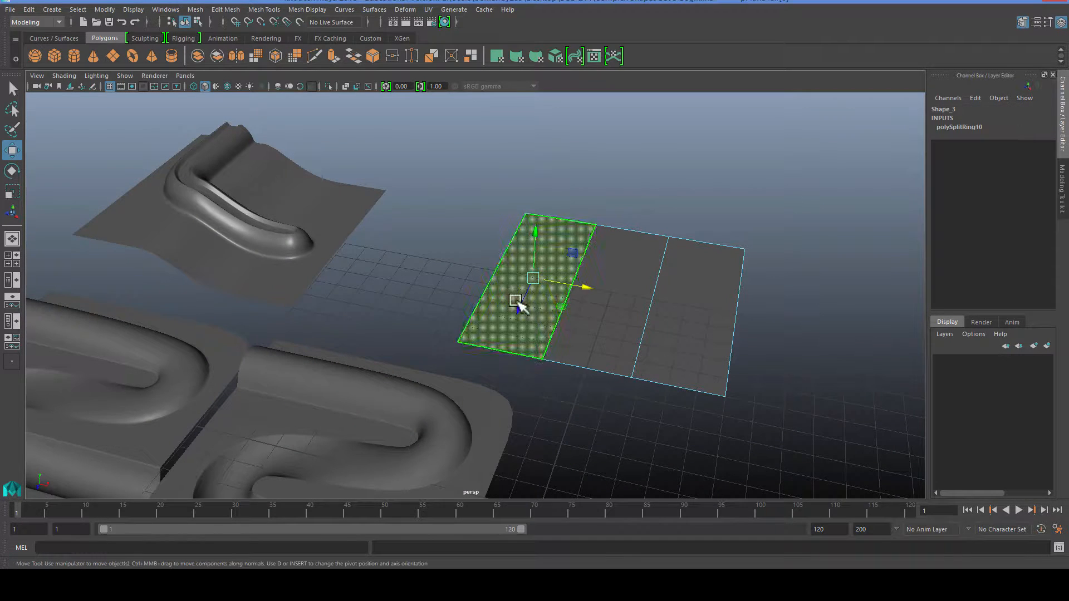
click(452, 302)
click(532, 293)
key(space)
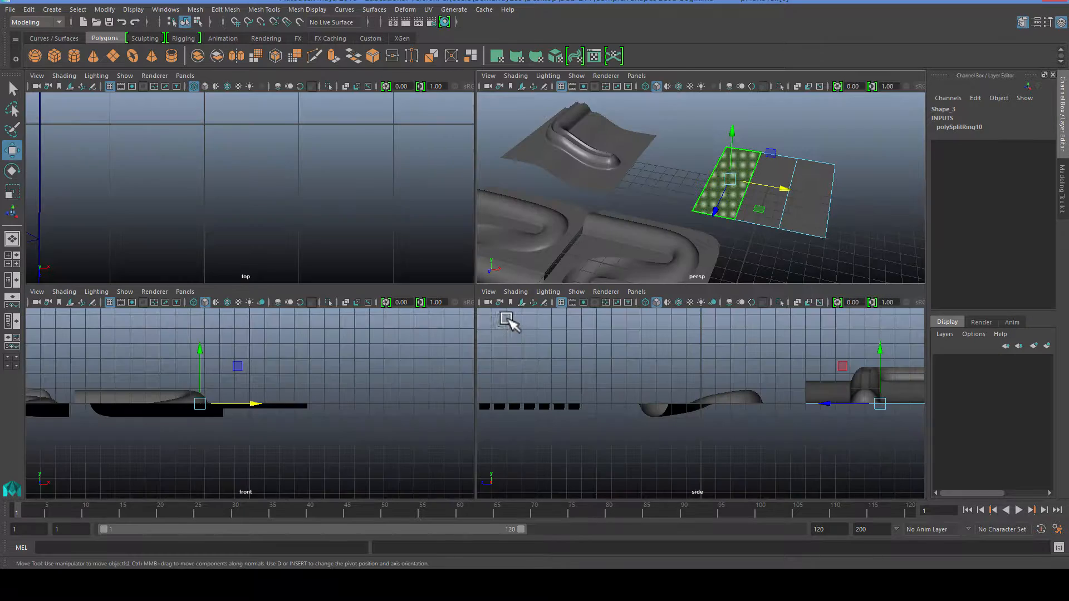
key(f)
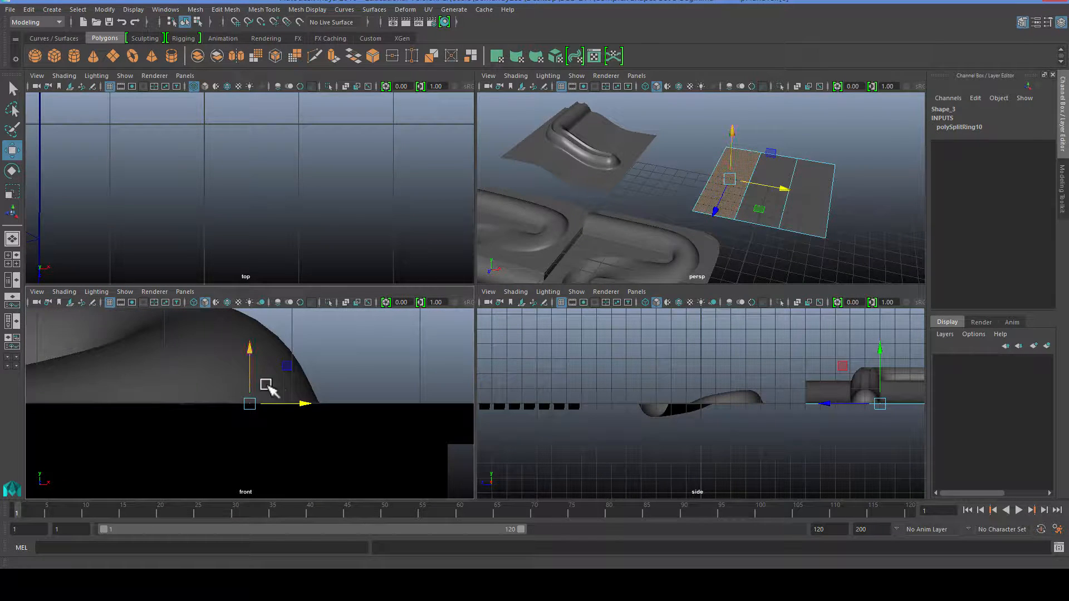
scroll(296, 400, down, 4)
scroll(296, 399, up, 4)
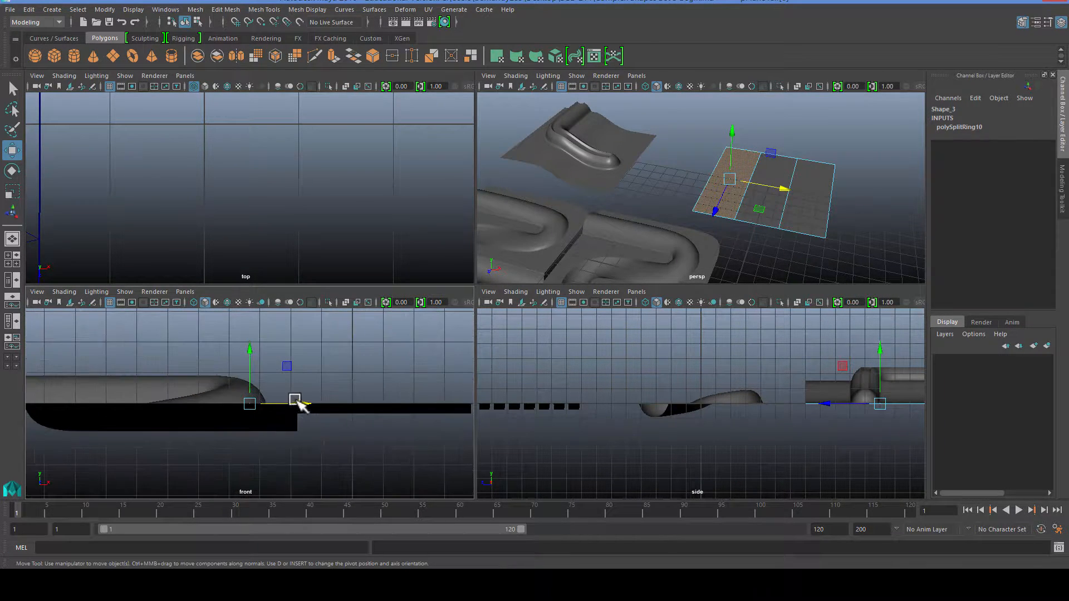
alt+middle_drag(250, 408, 415, 396)
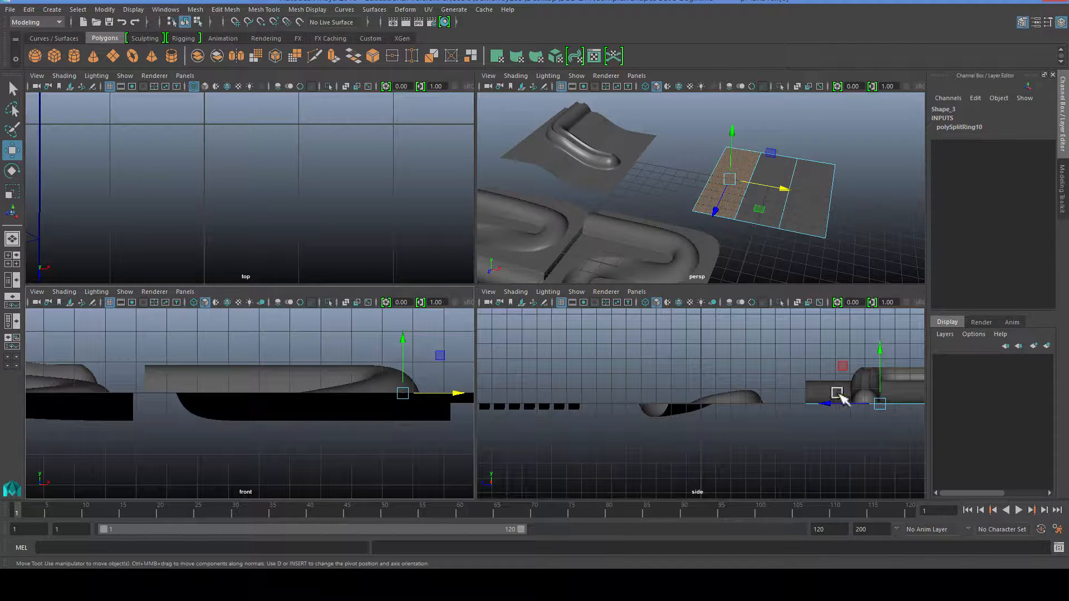
key(space)
scroll(668, 352, up, 2)
alt+middle_drag(630, 351, 341, 390)
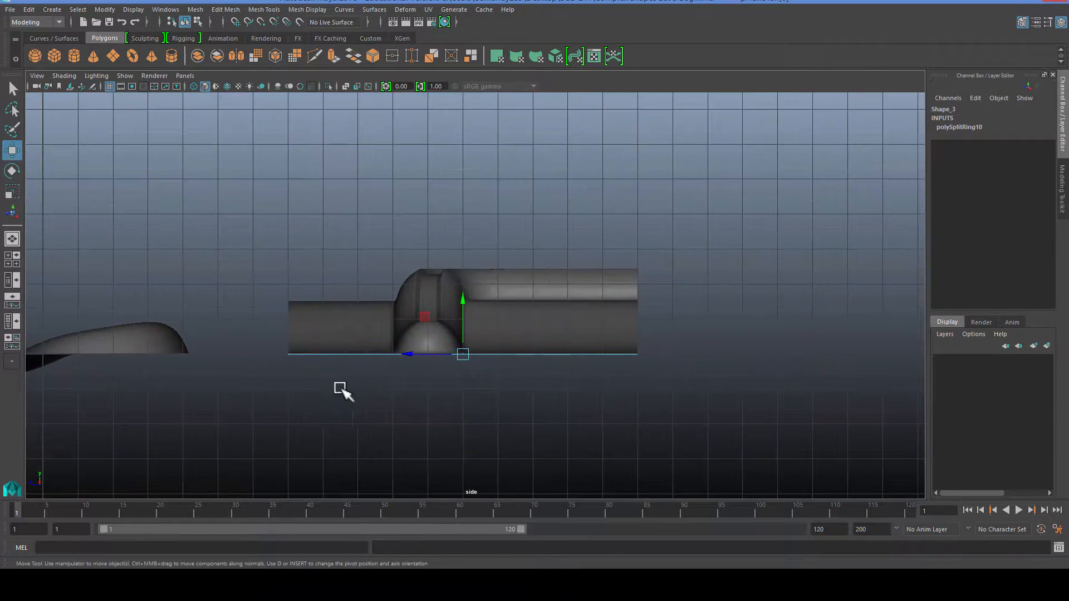
scroll(415, 319, up, 1)
drag(463, 309, 476, 248)
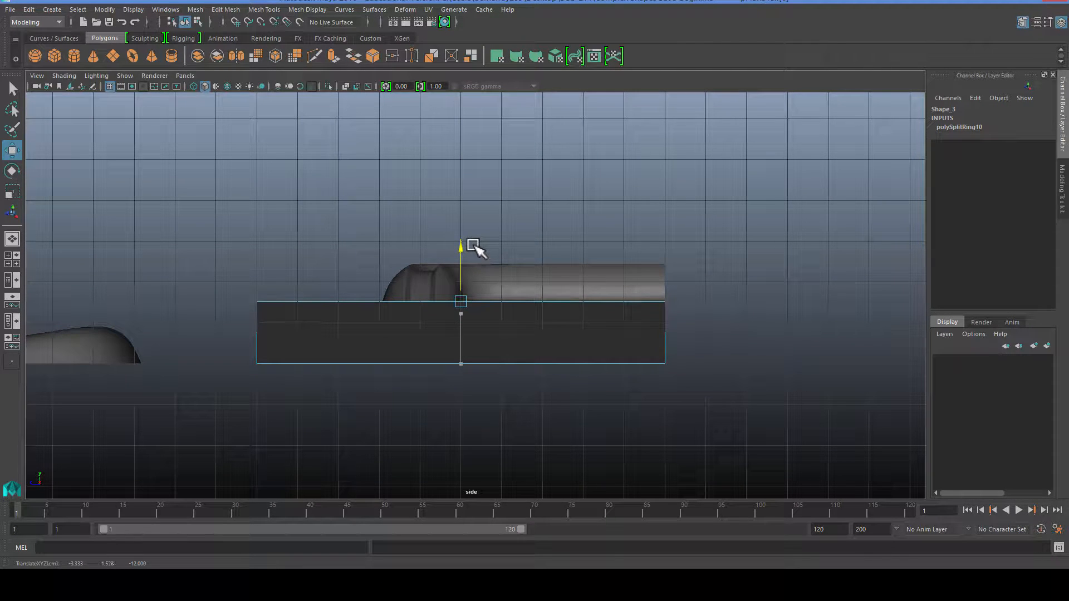
click(323, 226)
Add lengthwise edge loops through the raised and lower outer strips of the stepped plane in the perspective view
key(space)
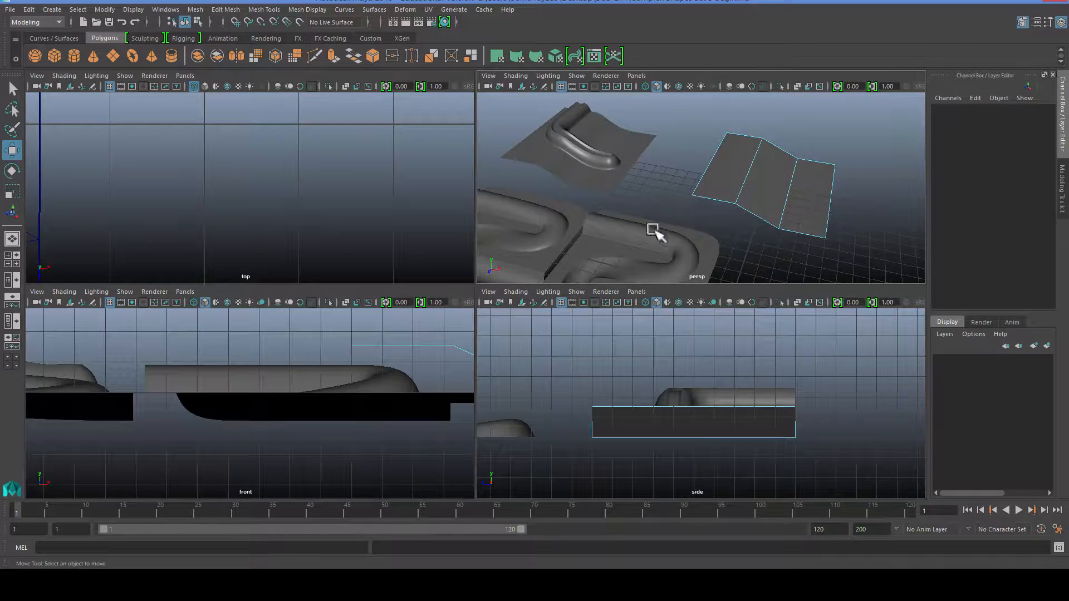
key(space)
alt+drag(557, 282, 461, 310)
click(460, 310)
click(516, 319)
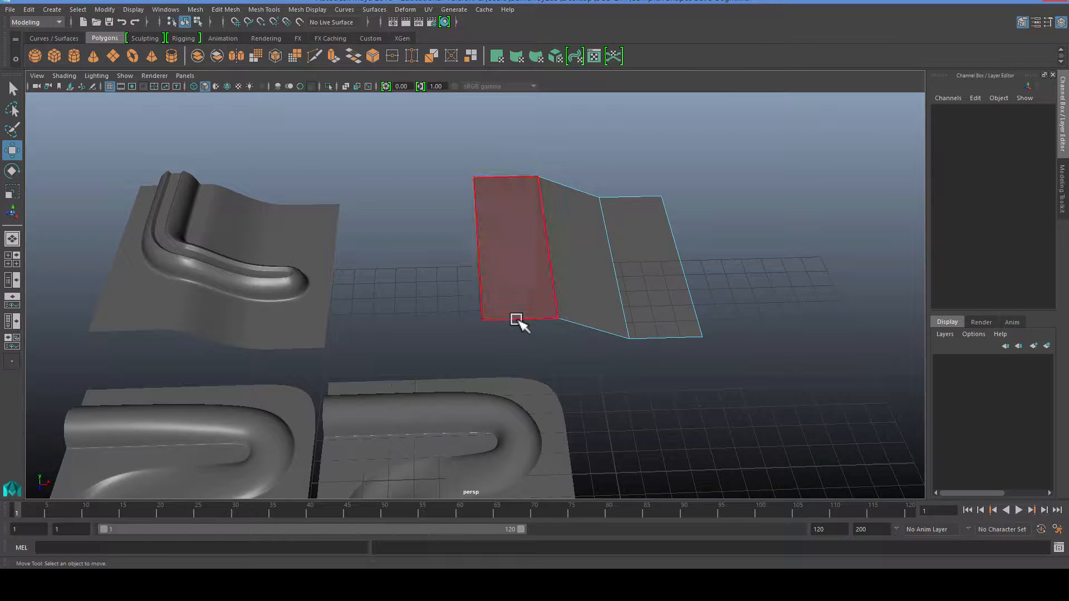
click(517, 319)
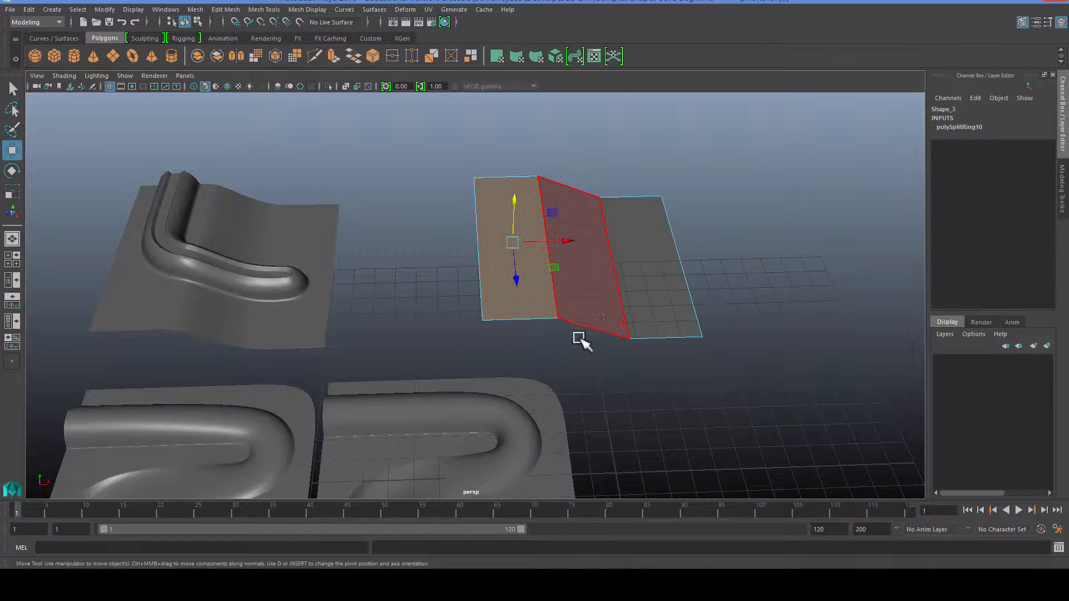
right_drag(541, 271, 533, 240)
scroll(540, 336, up, 3)
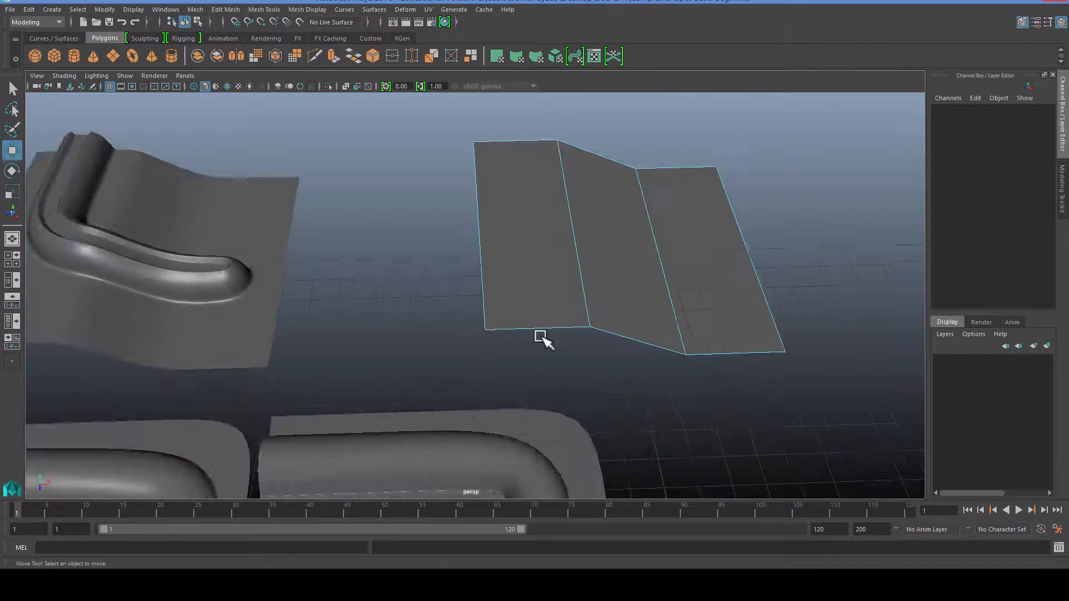
scroll(540, 337, up, 2)
alt+middle_drag(540, 336, 430, 409)
click(352, 414)
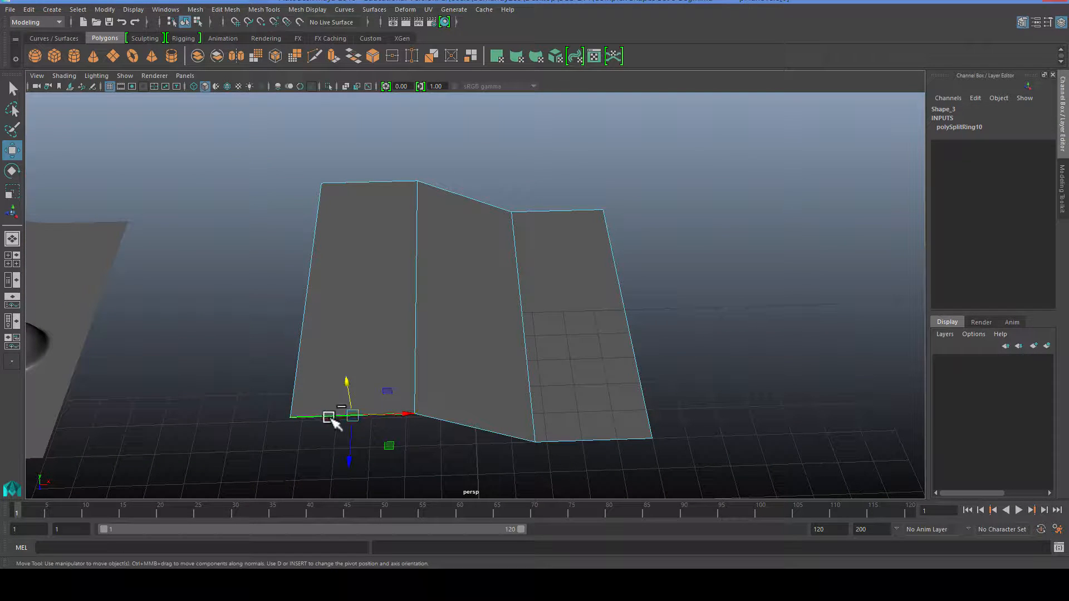
shift+right_drag(330, 420, 464, 458)
click(470, 422)
click(585, 442)
shift+right_drag(585, 442, 596, 471)
Preview the stepped plane smoothed, inspect its curvature against the reference part, and return it to unsmoothed display
click(245, 255)
alt+drag(246, 255, 379, 323)
key(3)
right_drag(425, 340, 490, 258)
scroll(458, 303, up, 2)
click(452, 315)
alt+drag(453, 315, 521, 337)
click(415, 331)
click(521, 337)
click(430, 311)
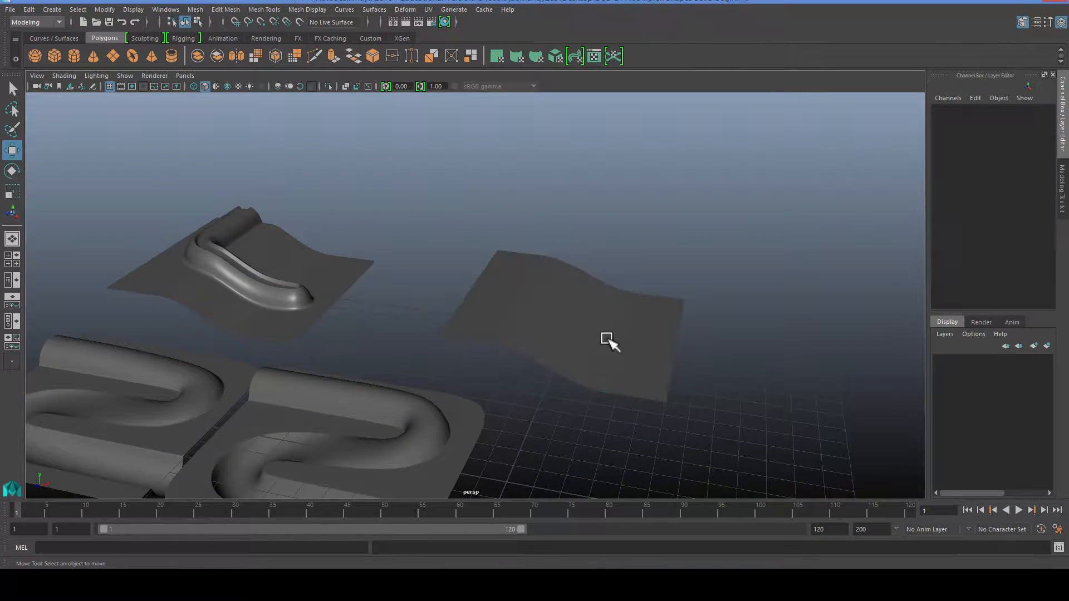
click(609, 341)
key(1)
Create a polygon cylinder with 8 axis subdivisions
click(774, 340)
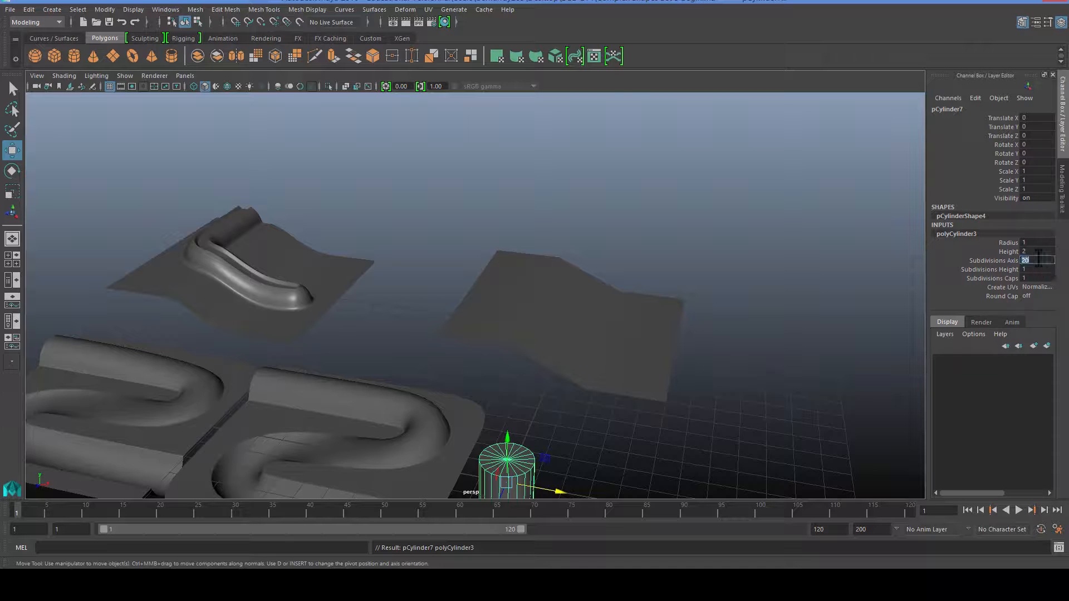
text(8)
key(Return)
click(393, 334)
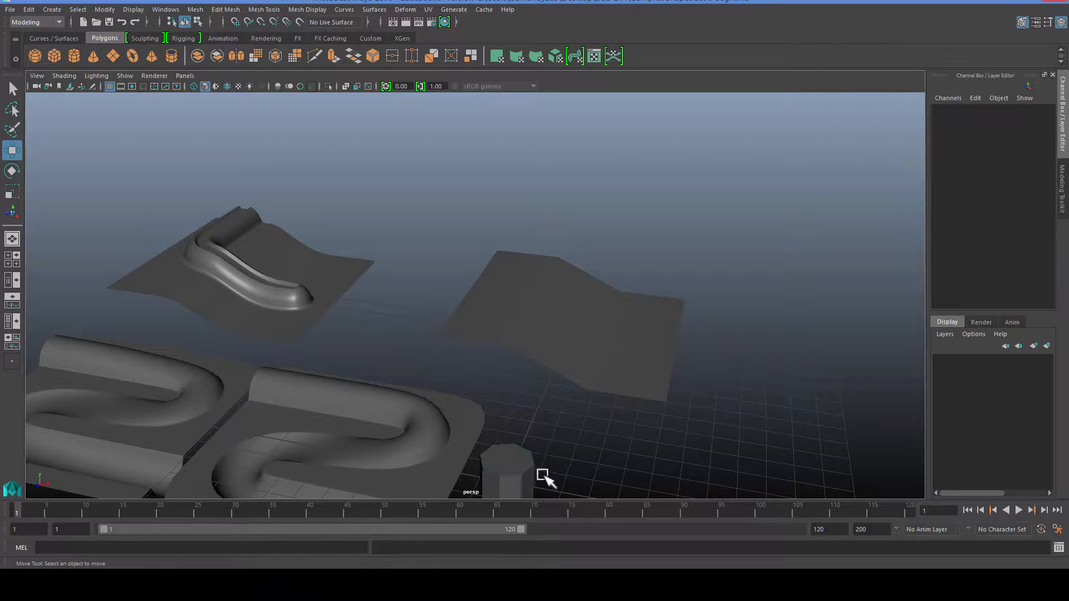
Rotate the cylinder 90 degrees on X and move it between the two parts at Y 1.229, Z -15.479
click(525, 475)
key(e)
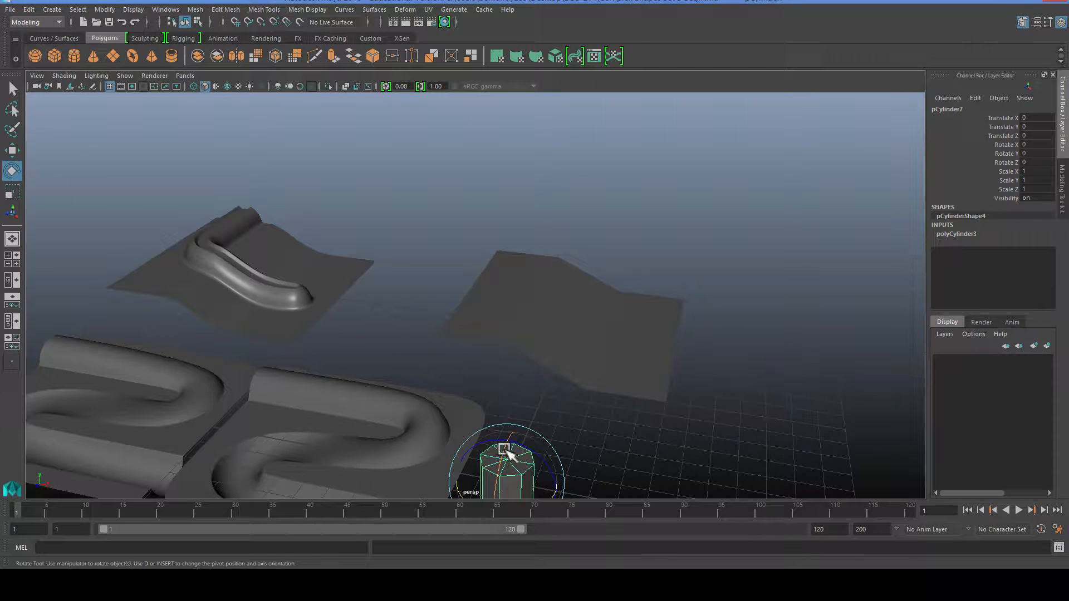
drag(508, 452, 493, 522)
alt+middle_drag(528, 400, 528, 373)
key(w)
drag(504, 426, 568, 268)
drag(580, 212, 587, 191)
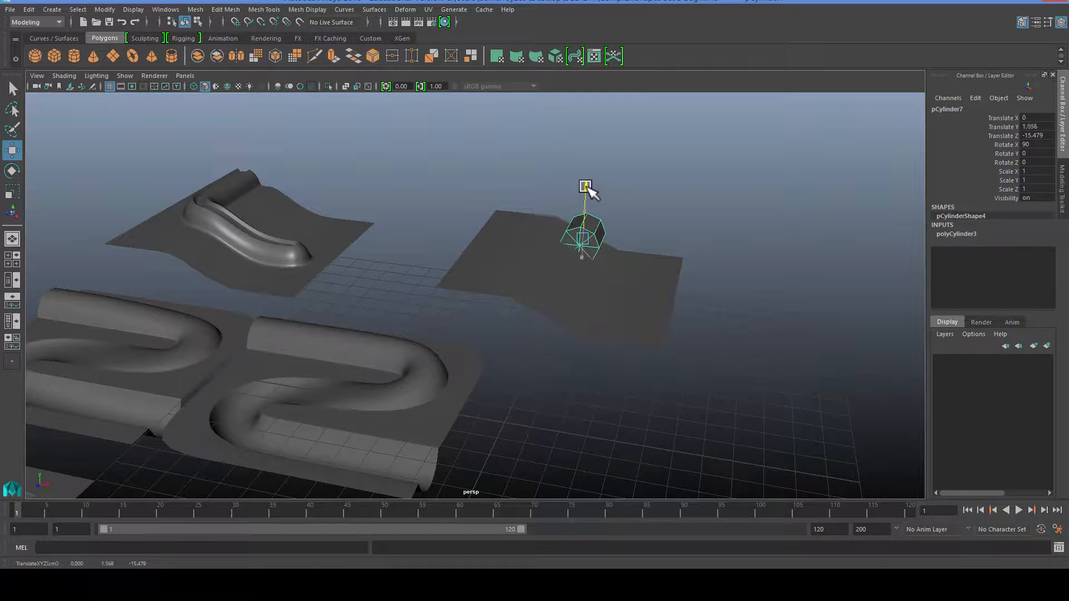
drag(638, 243, 467, 230)
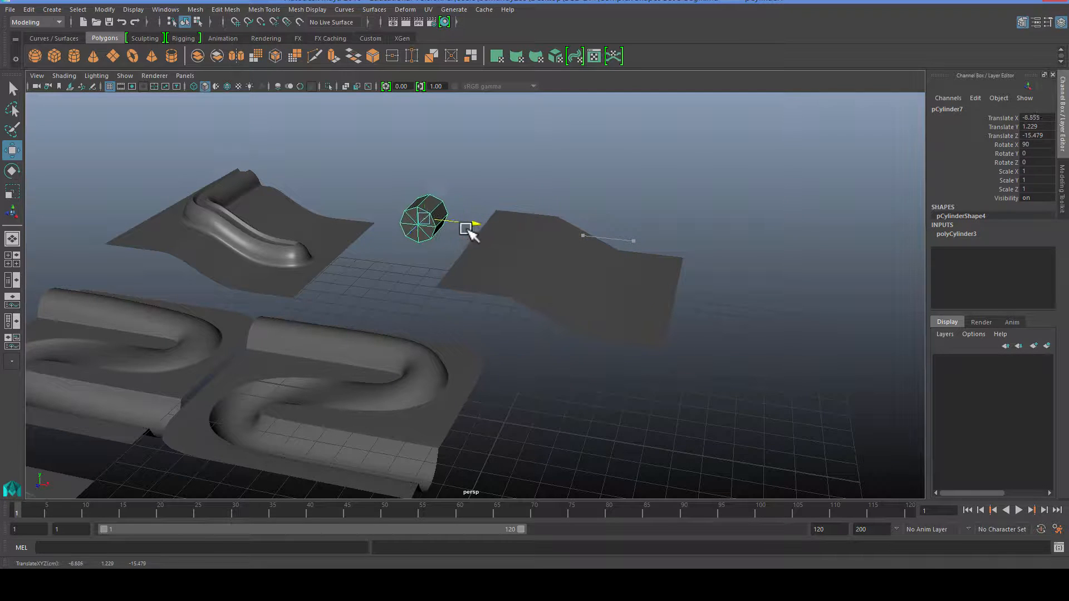
Move the cylinder to X -20.18, Z -18.593, just beyond the open end of the reference part's pipe
click(416, 301)
alt+middle_drag(450, 296, 488, 346)
alt+drag(488, 345, 459, 377)
scroll(456, 323, up, 3)
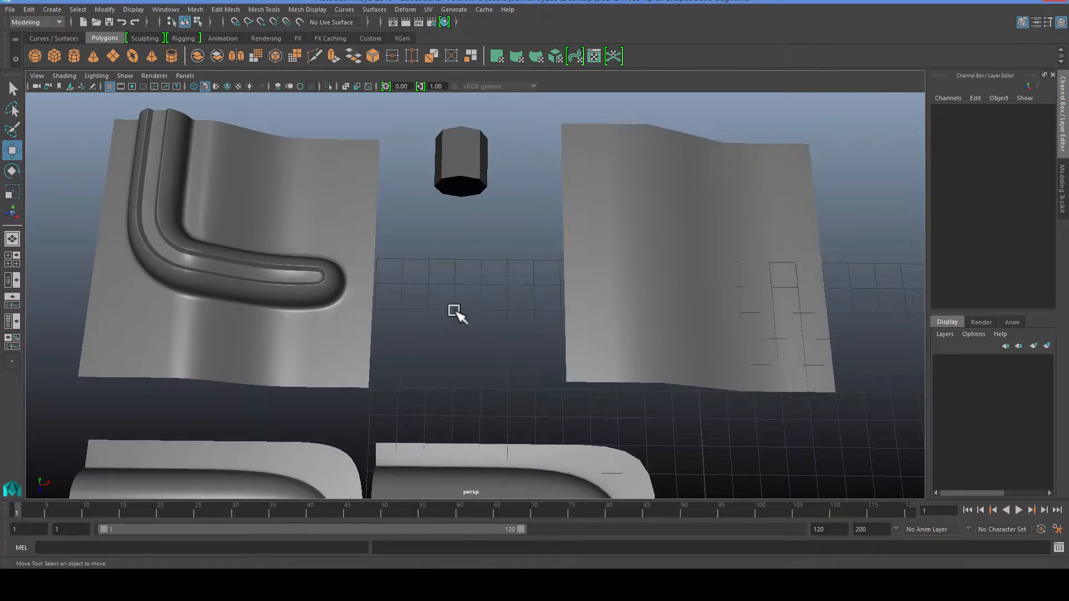
alt+middle_drag(456, 312, 521, 431)
click(533, 282)
drag(569, 287, 272, 283)
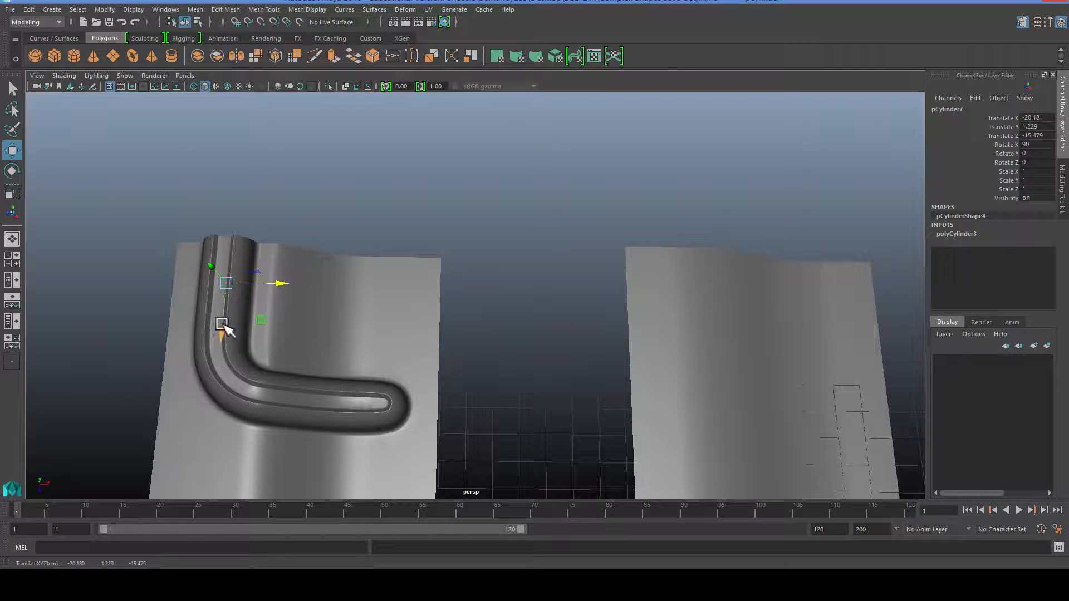
drag(221, 326, 233, 257)
Raise the cylinder slightly to line it up with the profile of the reference pipe's open end
key(f)
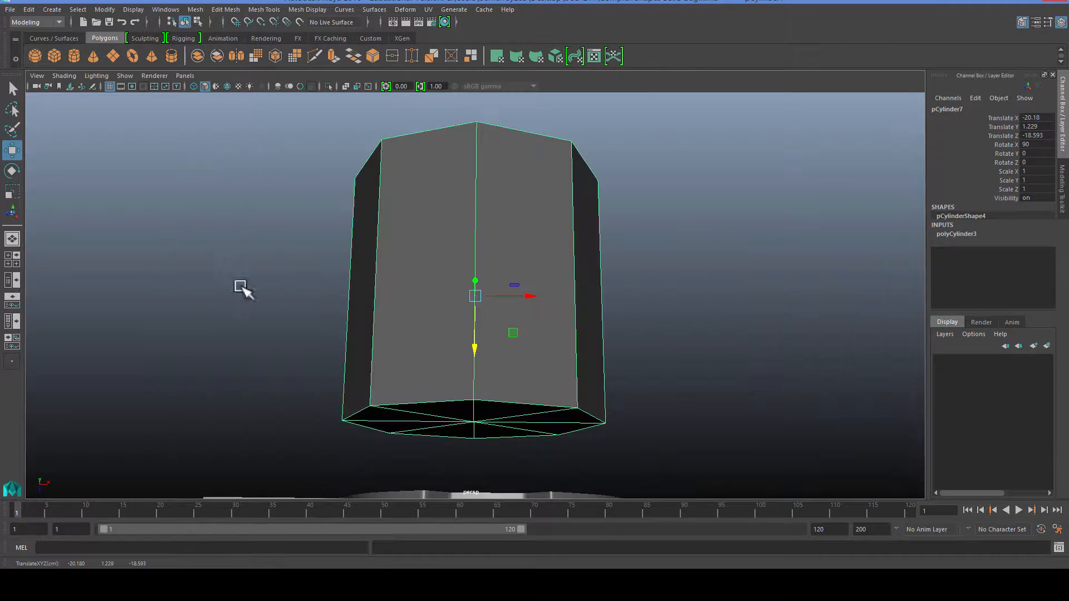
scroll(313, 348, down, 5)
alt+drag(317, 365, 402, 296)
drag(483, 254, 479, 240)
alt+drag(566, 286, 490, 309)
alt+drag(491, 309, 573, 220)
Create a polygon torus and place it above the reference pipe at X -19.933, Y 4.211, Z -13.214
click(132, 56)
drag(630, 153, 483, 235)
scroll(480, 273, up, 5)
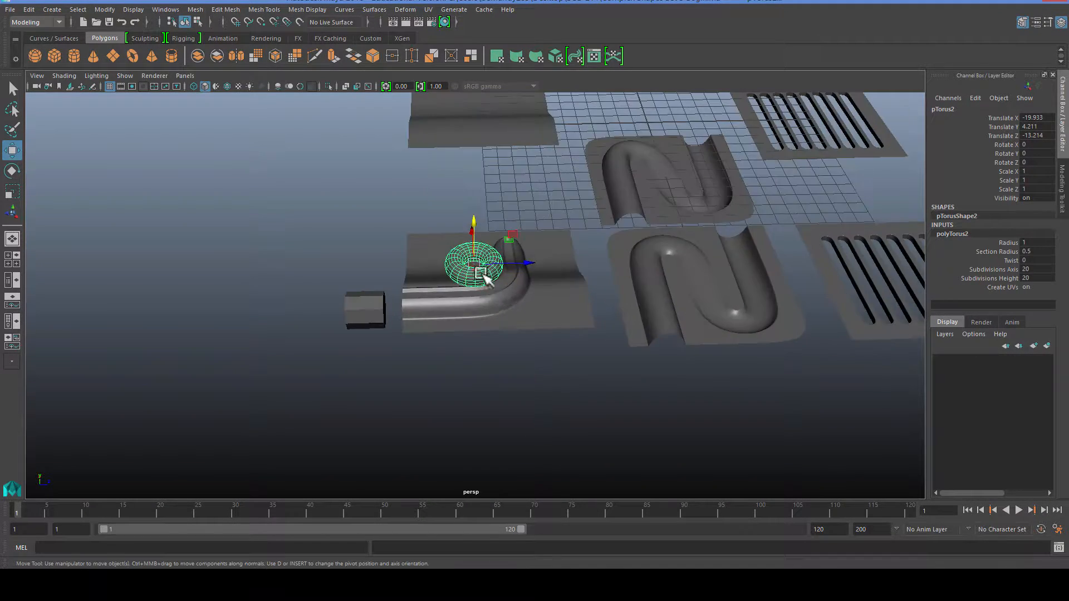
Set the torus to 8 axis and 8 height subdivisions, section radius 1 and radius 2
alt+drag(480, 275, 421, 348)
scroll(493, 341, up, 6)
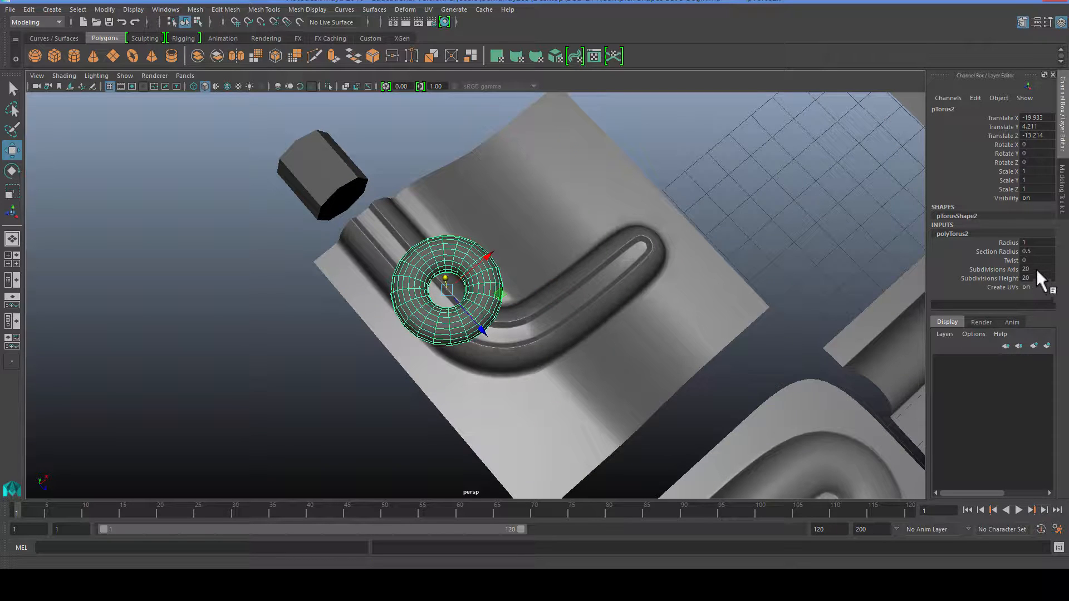
text(8)
key(Tab)
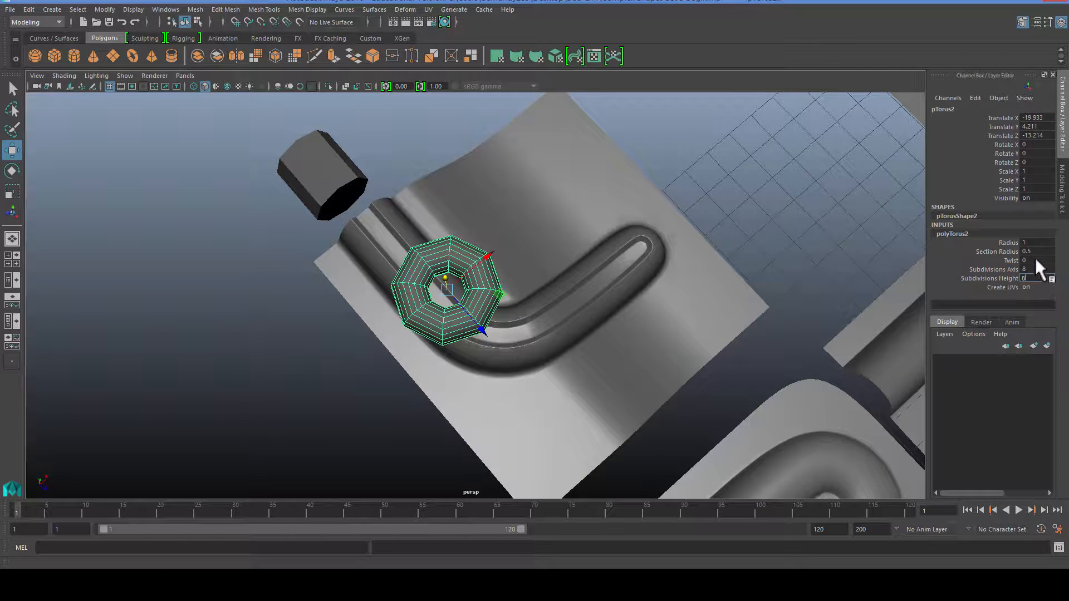
click(1038, 250)
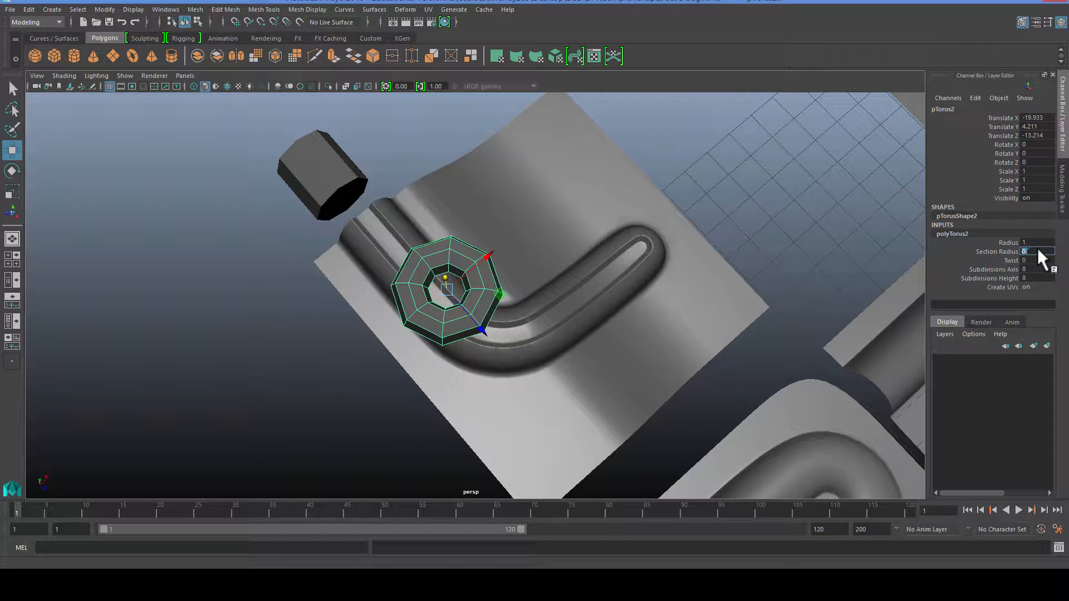
text(1)
key(Return)
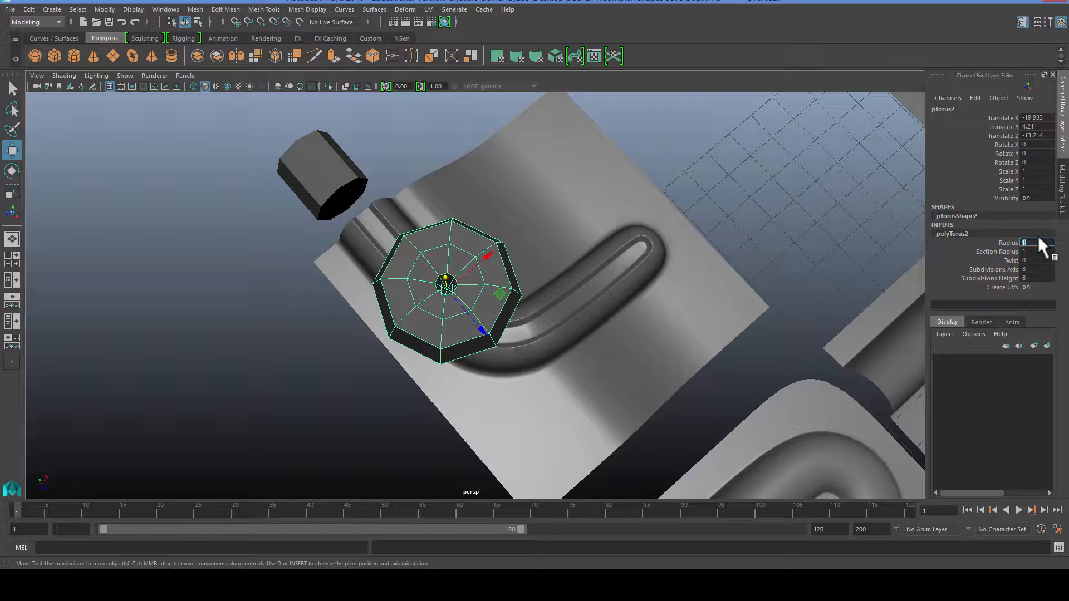
click(1041, 239)
text(2)
key(Return)
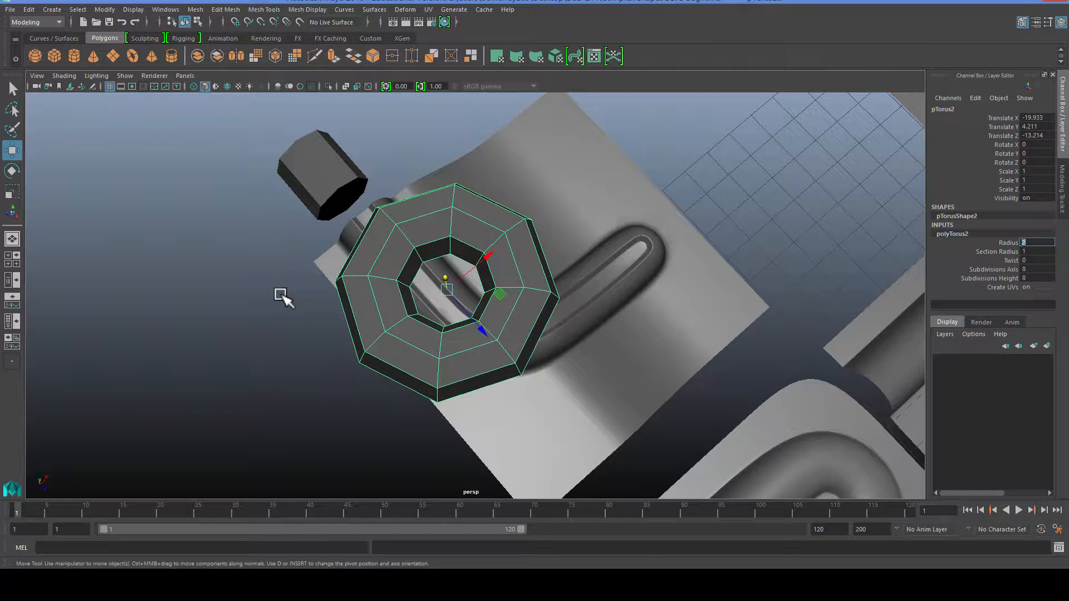
Move the torus to X -18.185, Z -12.962 so its ring follows the bend of the reference pipe in the top view
alt+drag(277, 295, 432, 336)
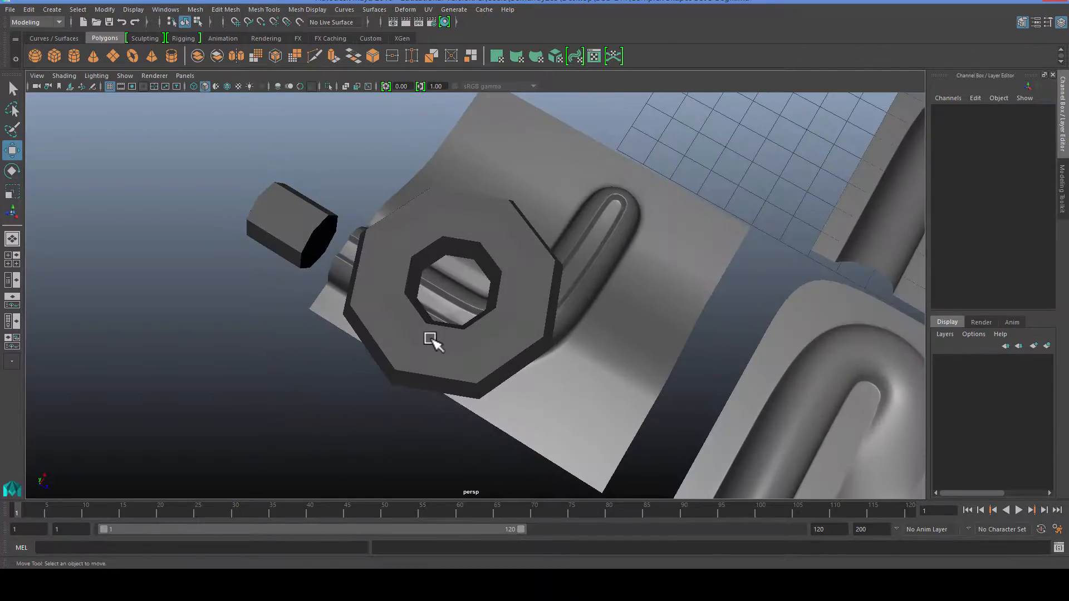
key(space)
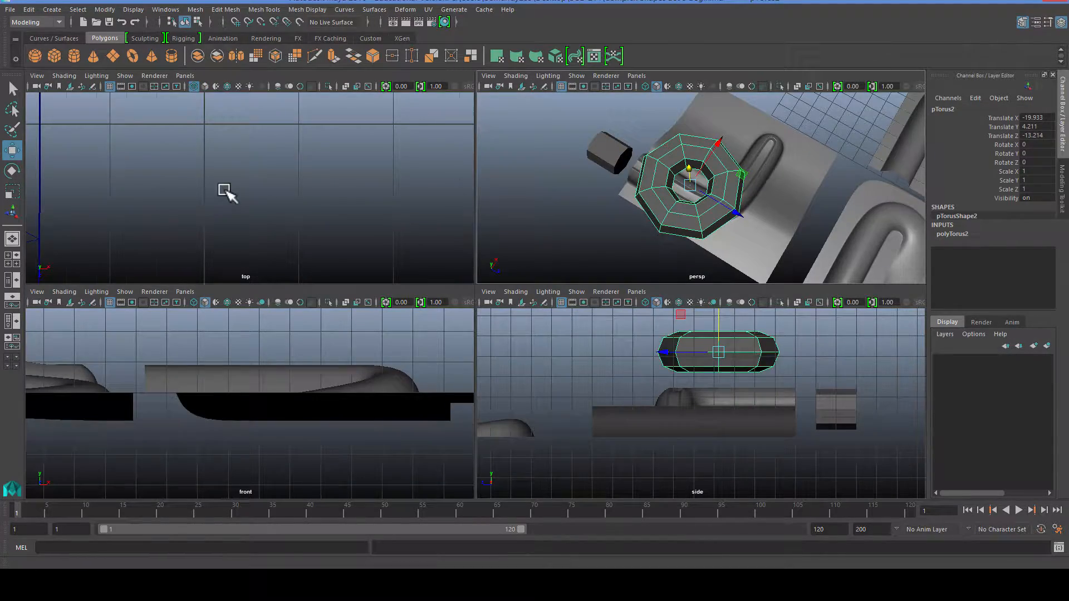
key(f)
key(space)
scroll(416, 334, down, 3)
scroll(417, 336, up, 2)
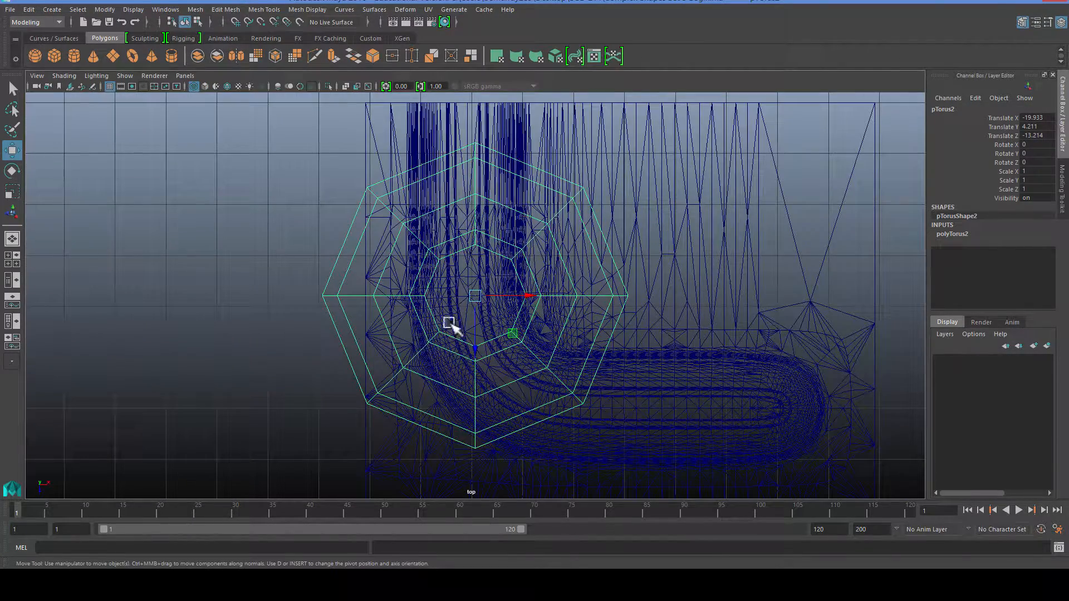
drag(515, 298, 608, 297)
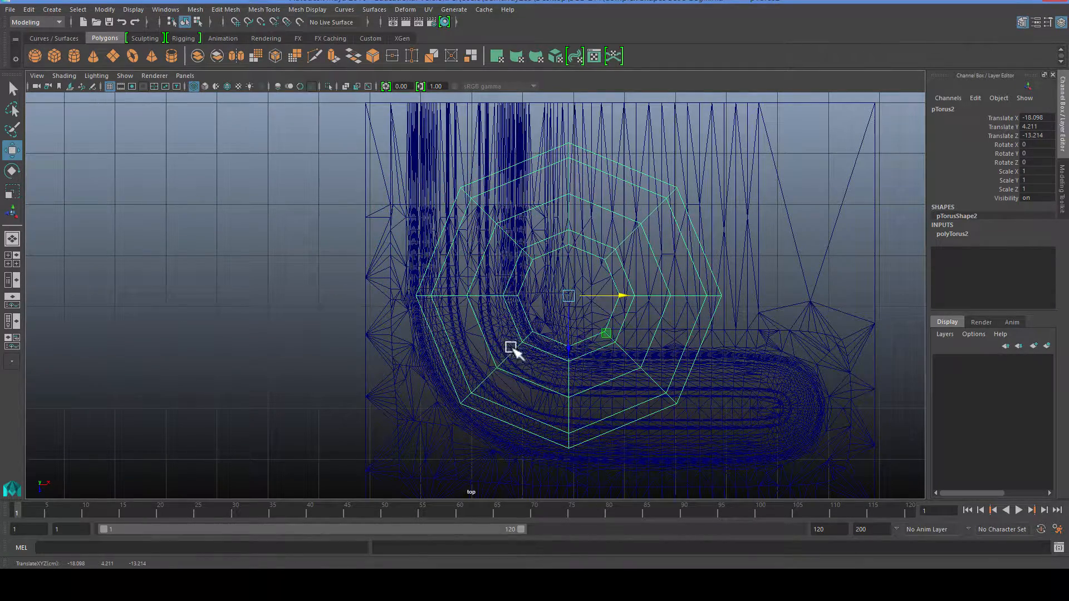
alt+middle_drag(511, 348, 478, 283)
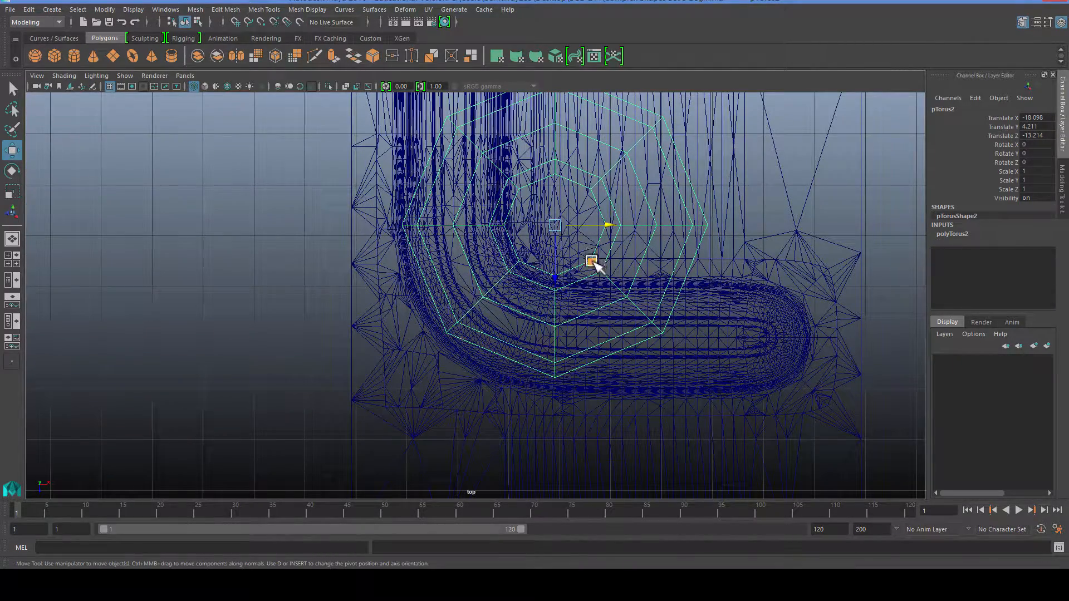
drag(594, 263, 589, 274)
alt+middle_drag(371, 209, 339, 315)
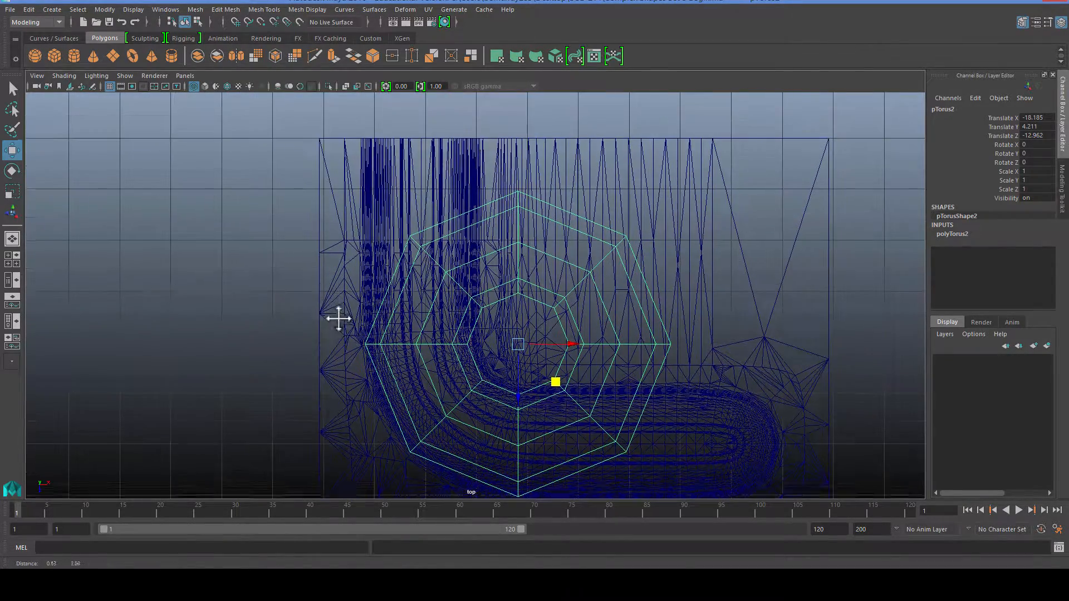
click(948, 234)
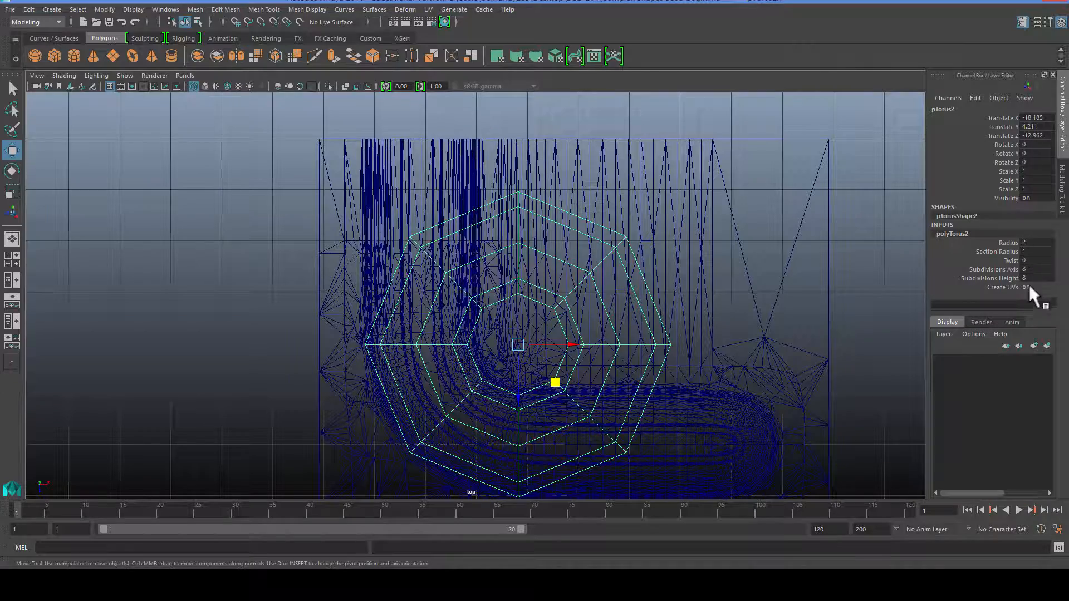
Move the cylinder to Z -15.978 so it overlaps the straight open end of the reference pipe in the top view
scroll(363, 288, down, 4)
click(429, 140)
click(437, 156)
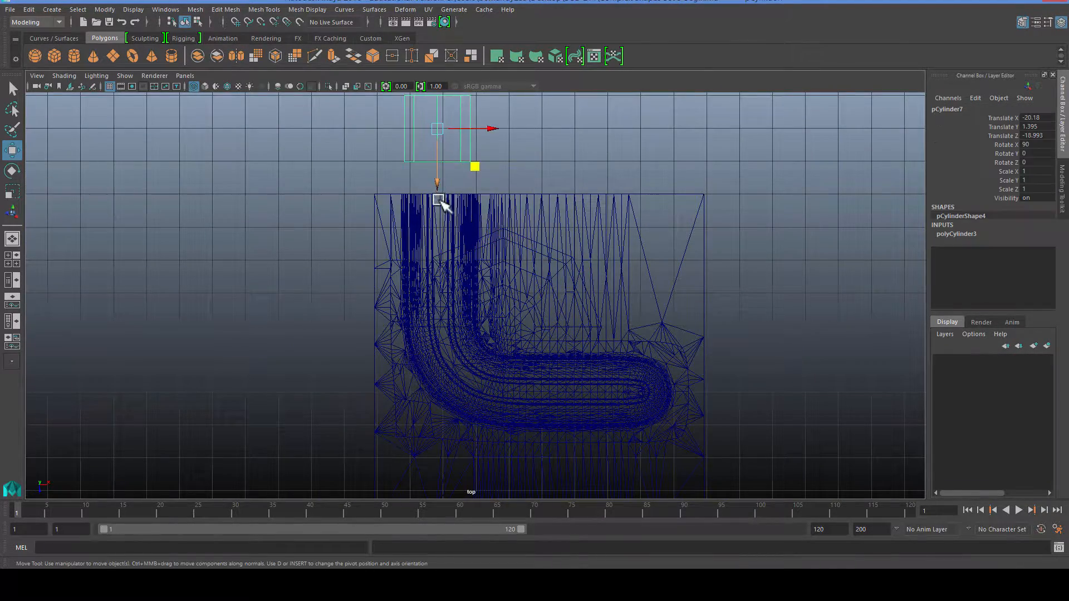
scroll(434, 197, up, 3)
drag(428, 140, 429, 262)
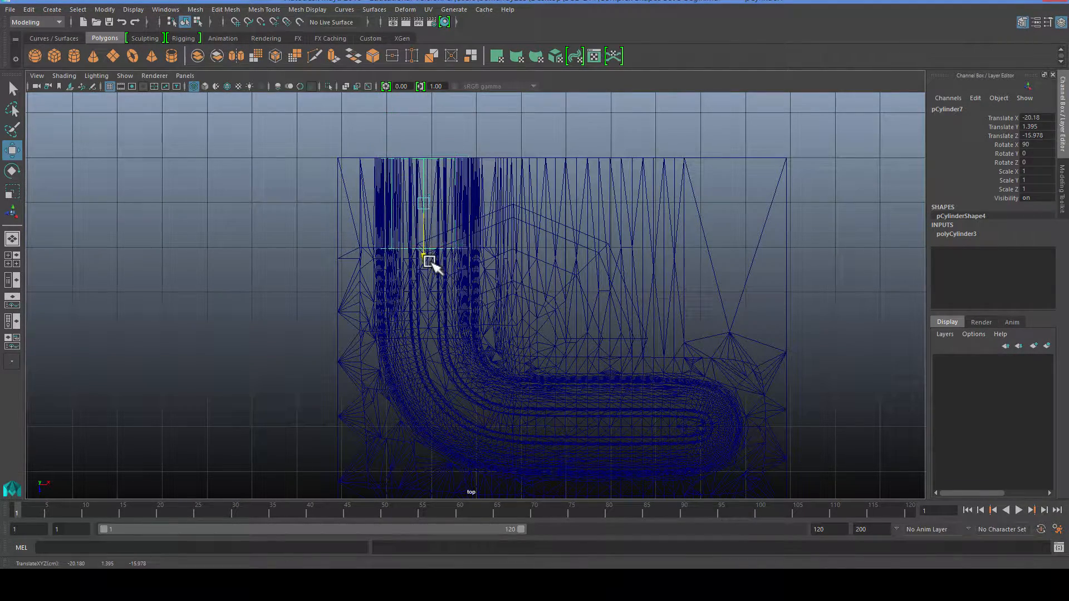
Raise the cylinder above the reference pipe to Y 4.098, level with the torus, and place it at Z -17.104
key(space)
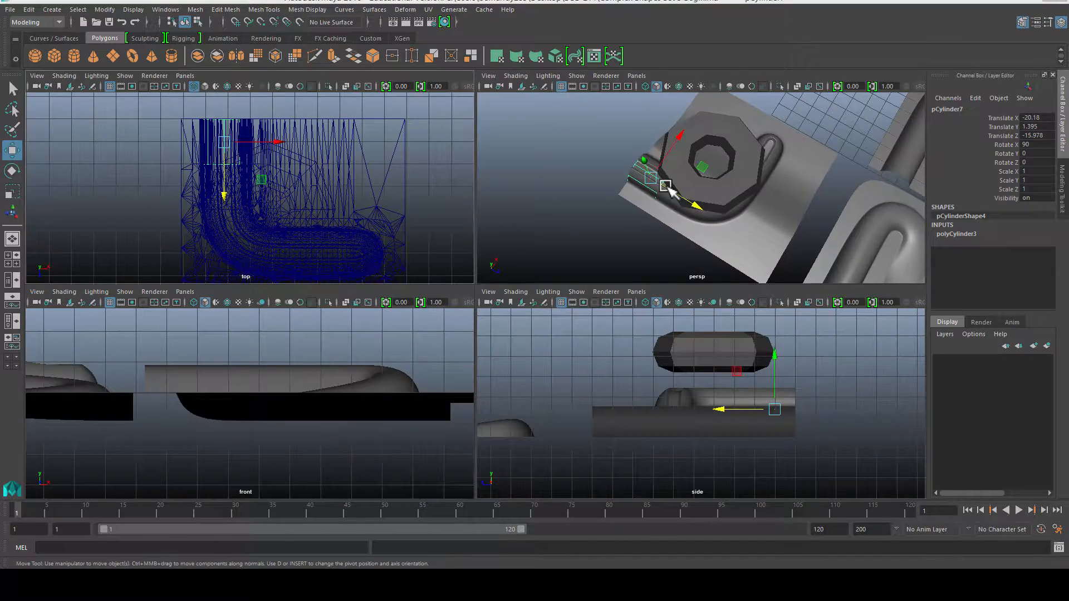
key(space)
alt+drag(474, 330, 444, 252)
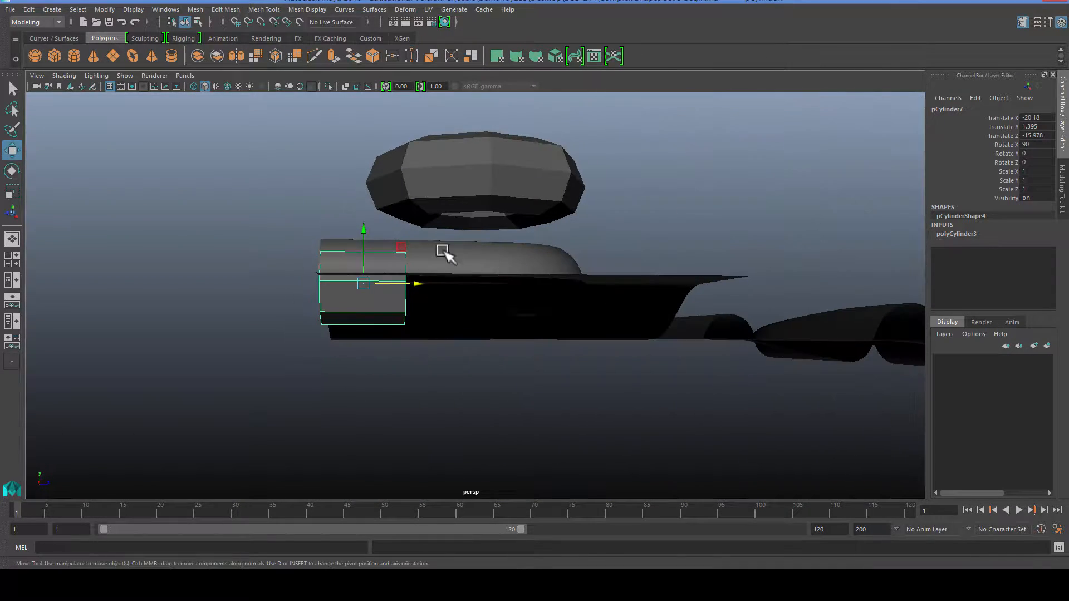
drag(361, 228, 353, 114)
alt+drag(410, 176, 412, 339)
Set the torus's axis subdivisions to 16
click(436, 303)
click(953, 234)
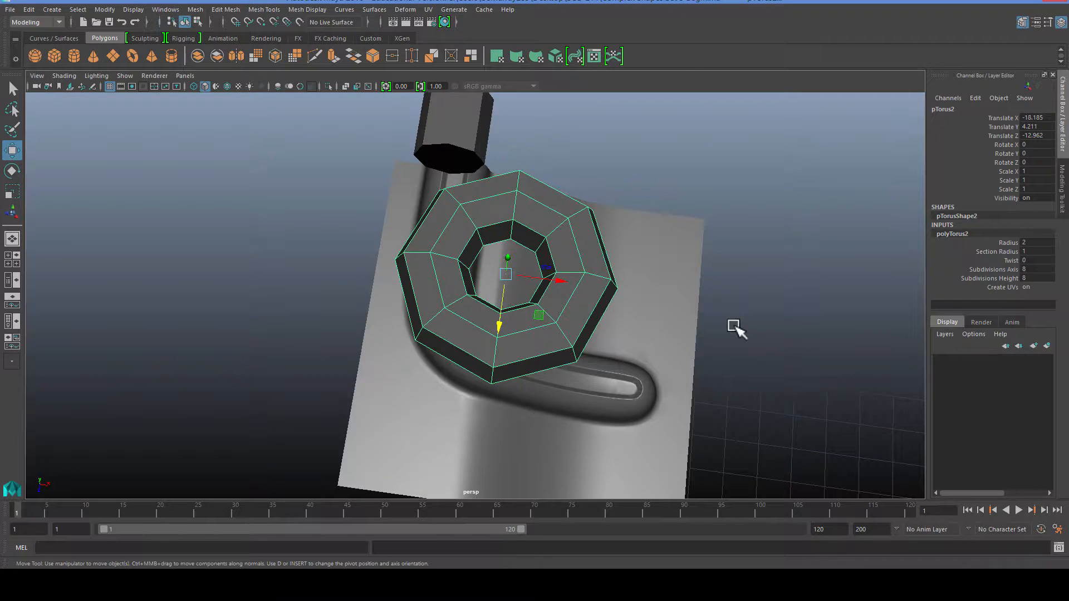
alt+drag(735, 329, 594, 365)
alt+middle_drag(594, 365, 613, 320)
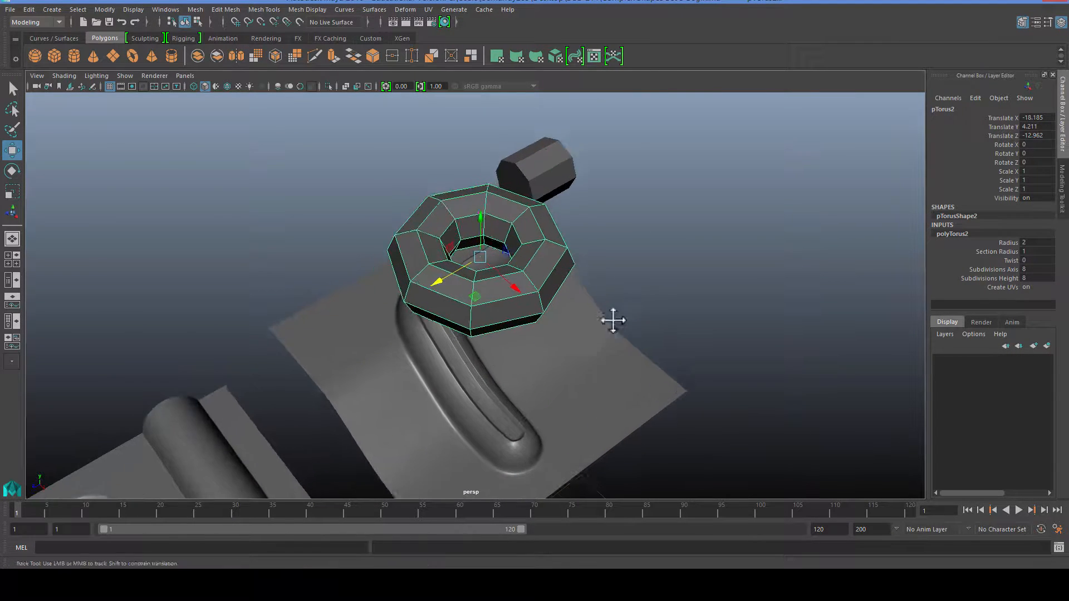
alt+drag(613, 321, 590, 340)
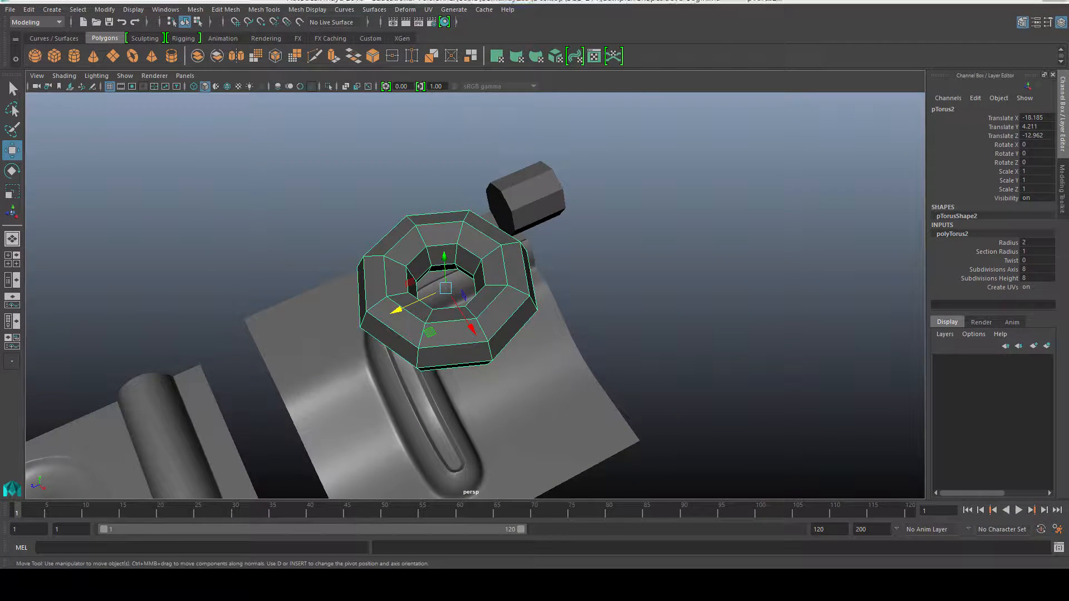
alt+drag(475, 315, 430, 287)
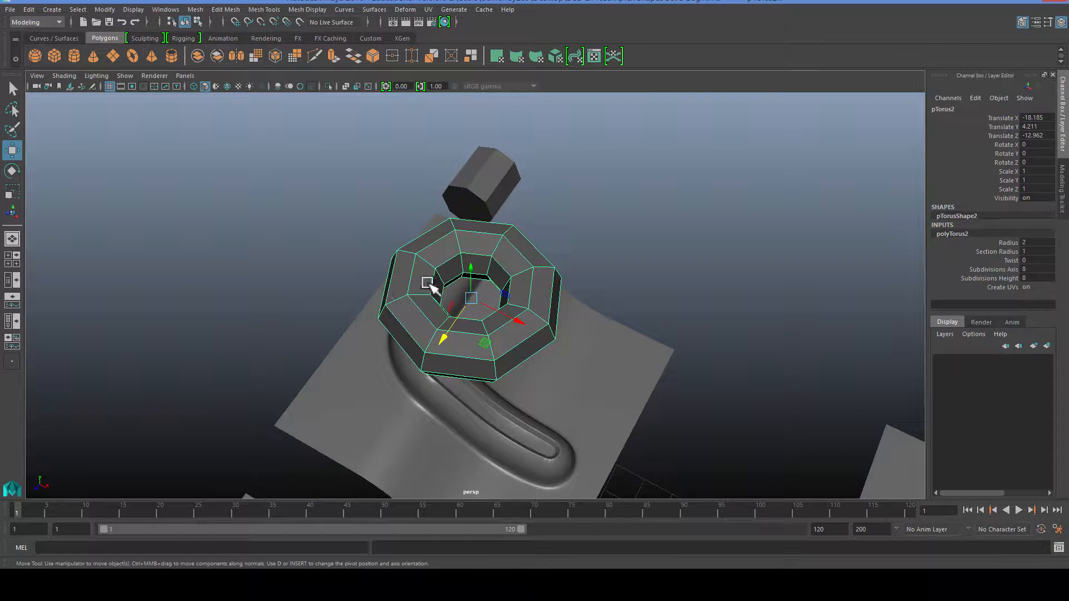
click(1001, 269)
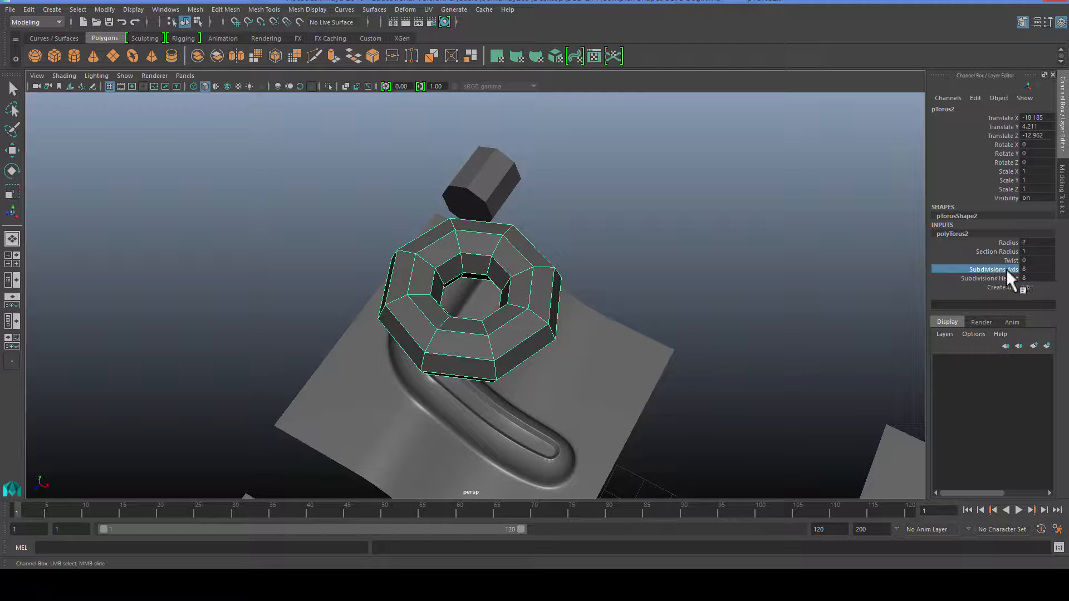
click(1035, 268)
text(16)
key(Return)
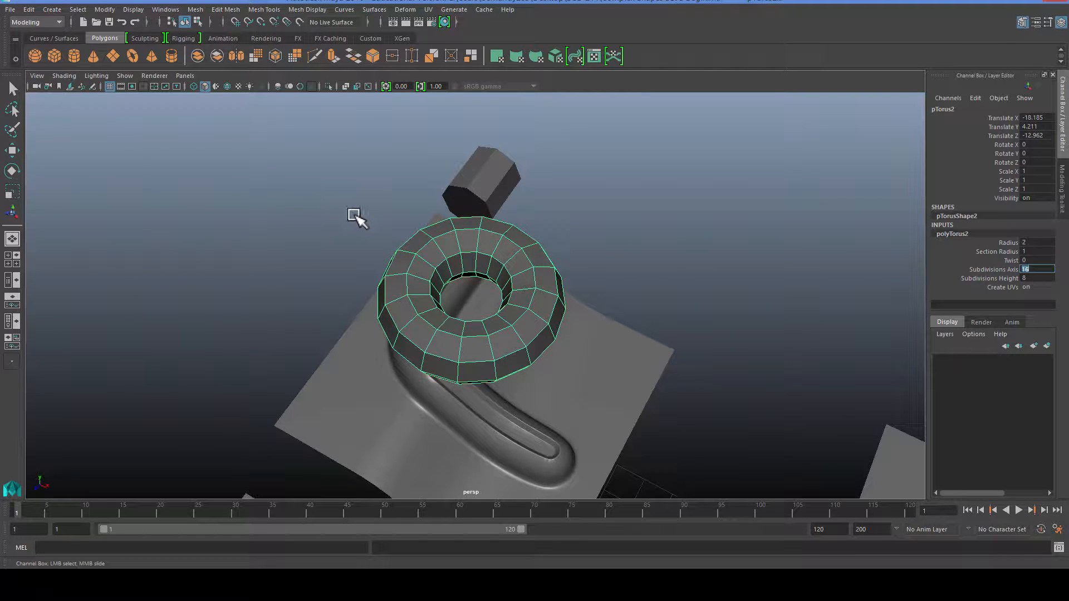
Delete three quarters of the torus's faces, keeping only the quarter elbow that follows the reference pipe's bend
alt+drag(353, 218, 411, 322)
key(w)
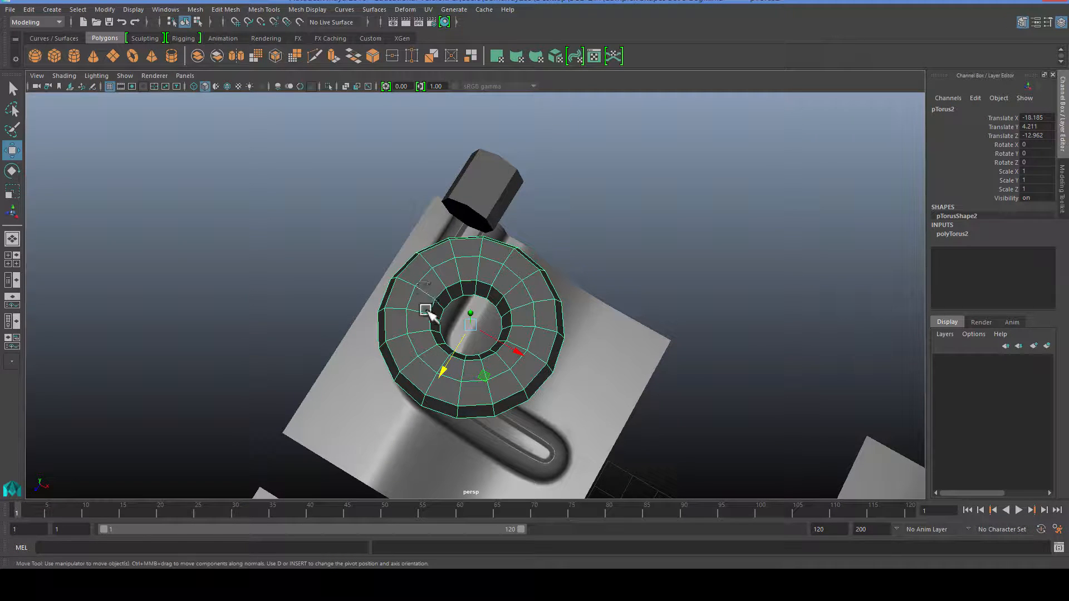
right_drag(421, 308, 425, 316)
alt+drag(425, 317, 429, 282)
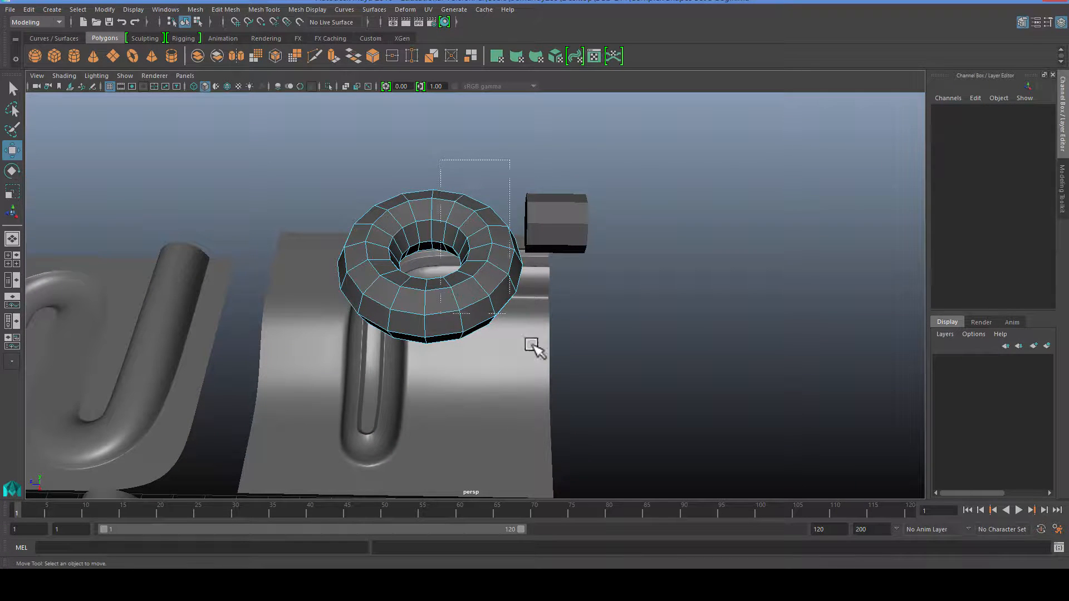
drag(532, 347, 568, 429)
key(Delete)
alt+drag(382, 302, 485, 279)
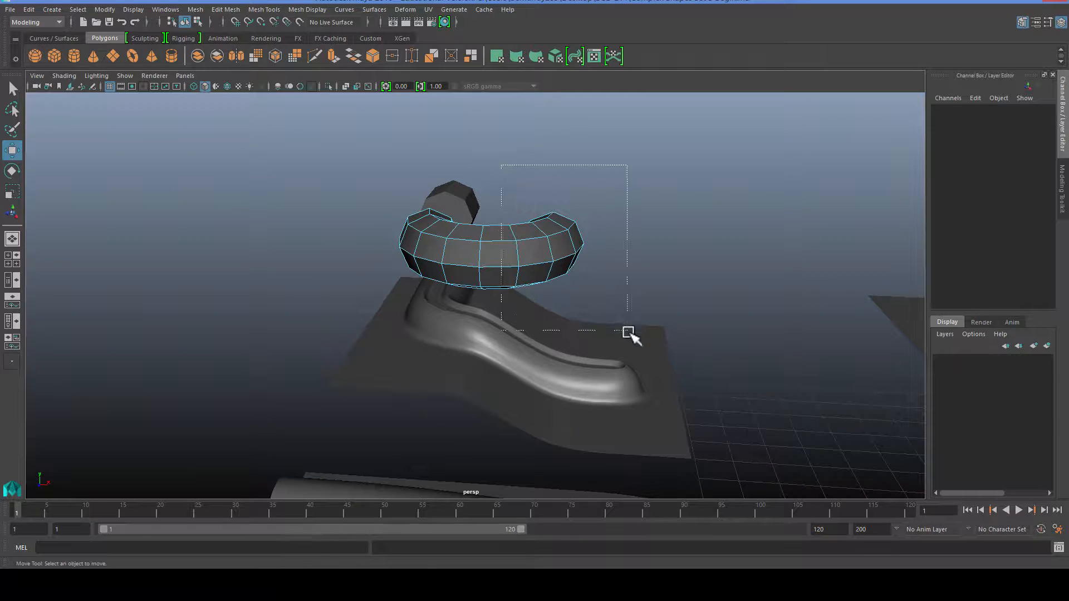
drag(628, 332, 493, 247)
key(Delete)
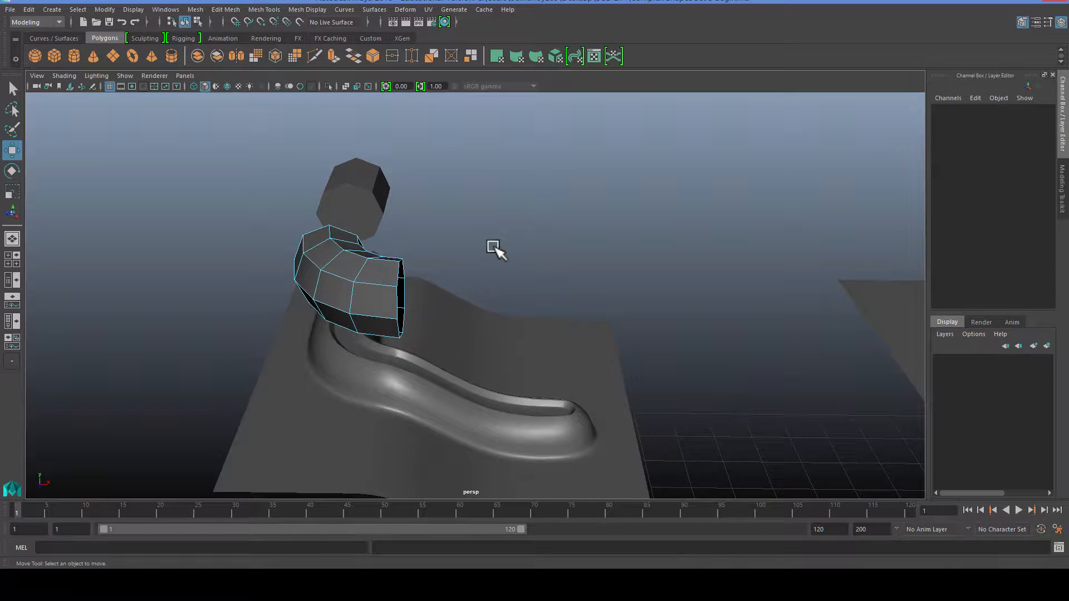
Create a polygon sphere with 8 axis and 8 height subdivisions
scroll(490, 252, down, 2)
alt+middle_drag(483, 282, 463, 246)
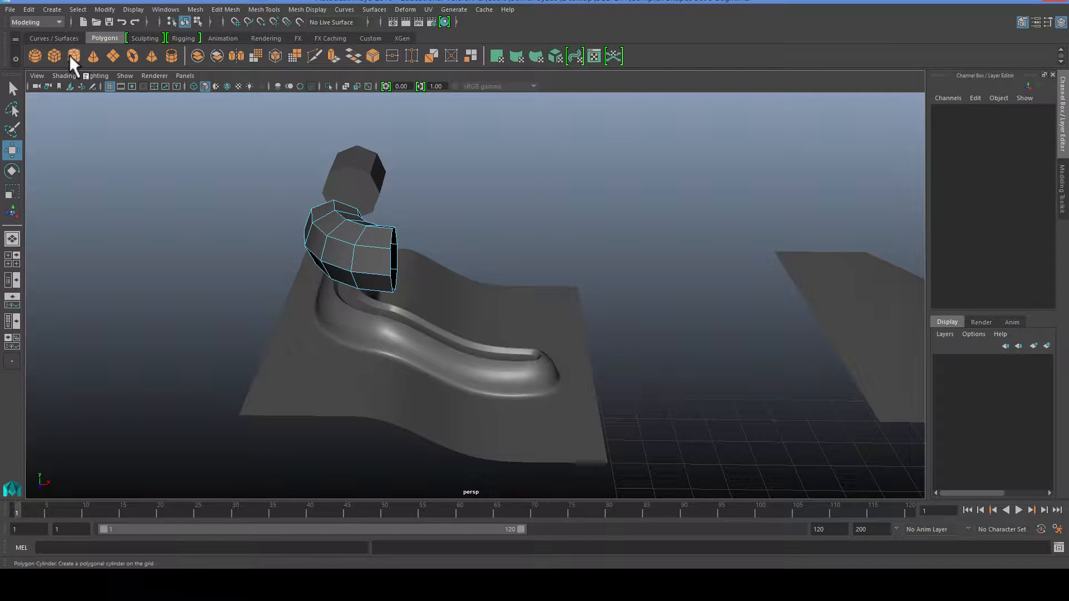
click(33, 54)
scroll(462, 322, down, 5)
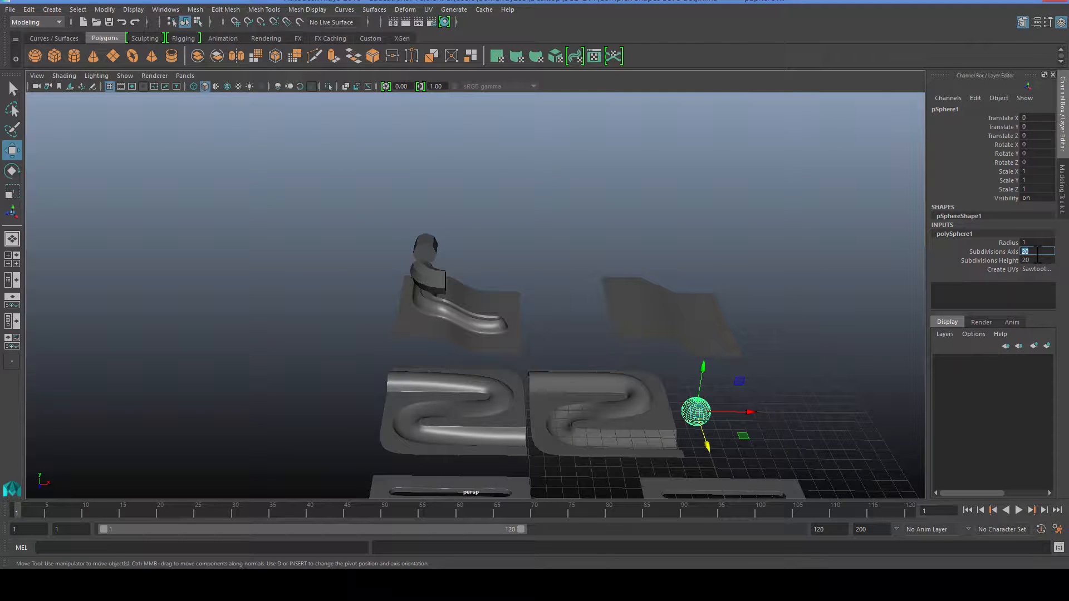
text(8)
key(Return)
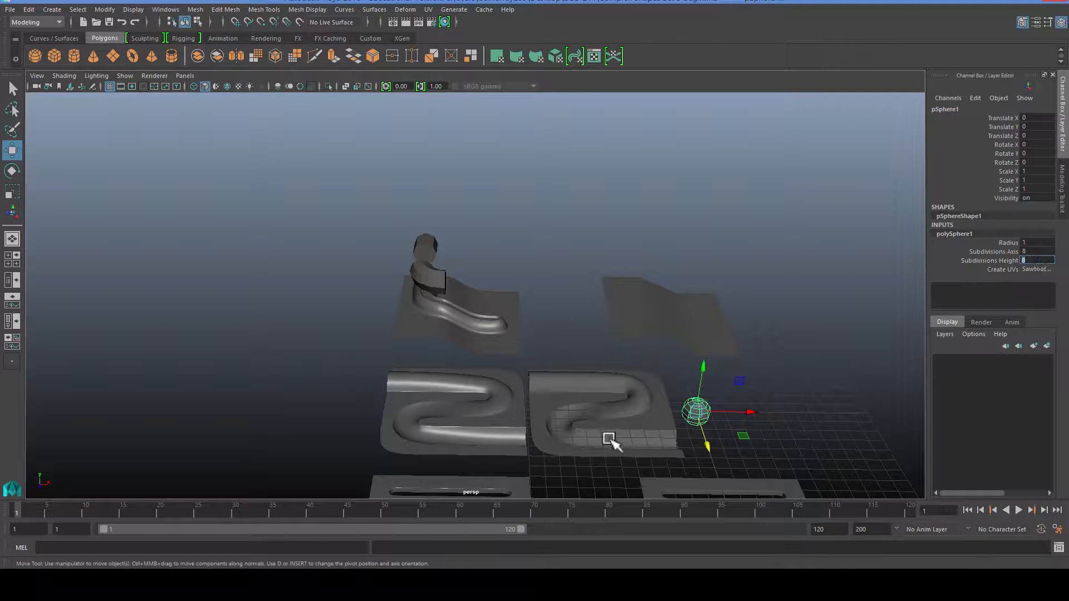
Move the sphere to X -17.676, Y 3.939, Z -11.507, at the open end of the torus elbow
click(600, 337)
scroll(607, 342, up, 3)
click(781, 463)
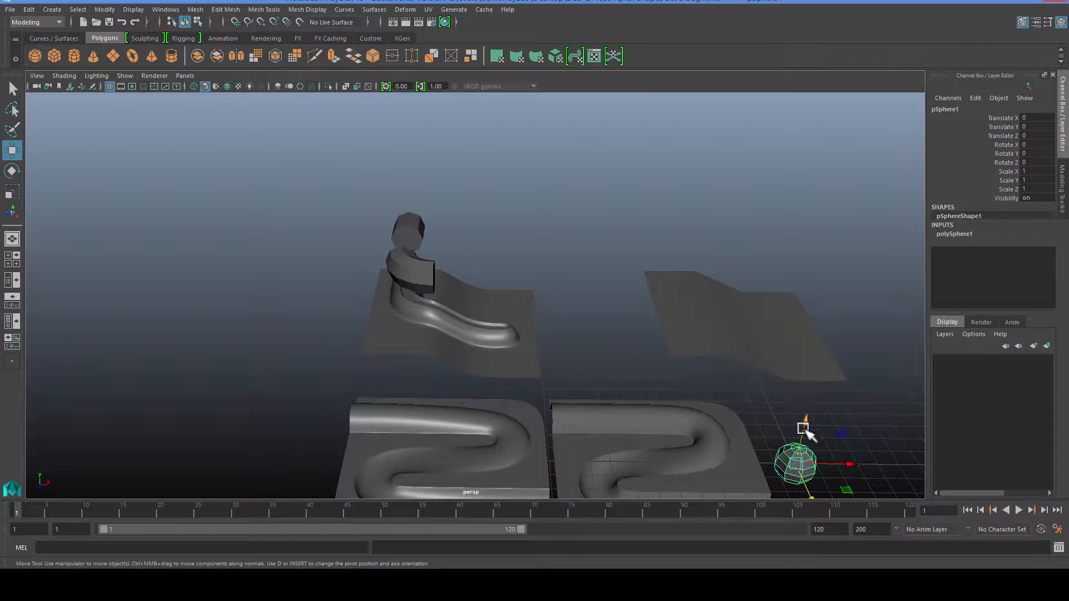
drag(802, 428, 827, 323)
drag(870, 370, 568, 375)
alt+drag(462, 344, 668, 364)
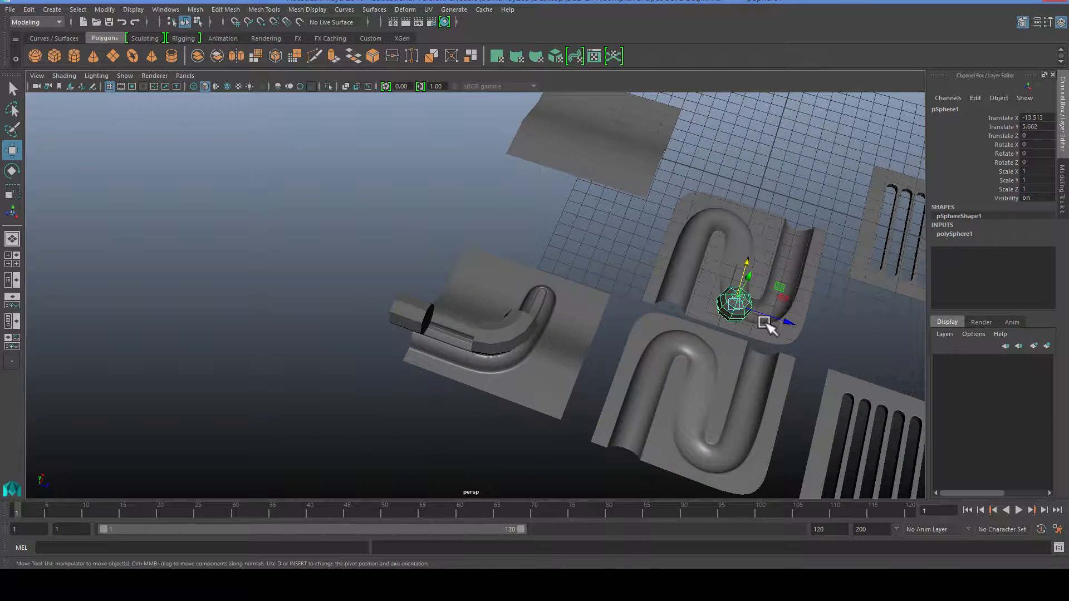
drag(771, 323, 582, 286)
alt+drag(571, 308, 536, 323)
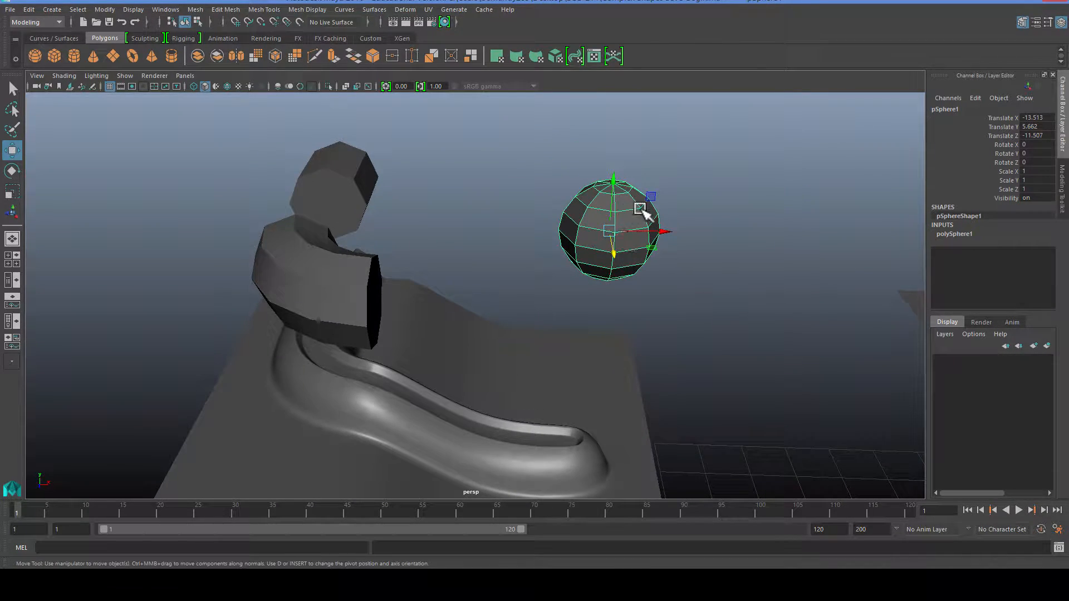
drag(640, 209, 467, 338)
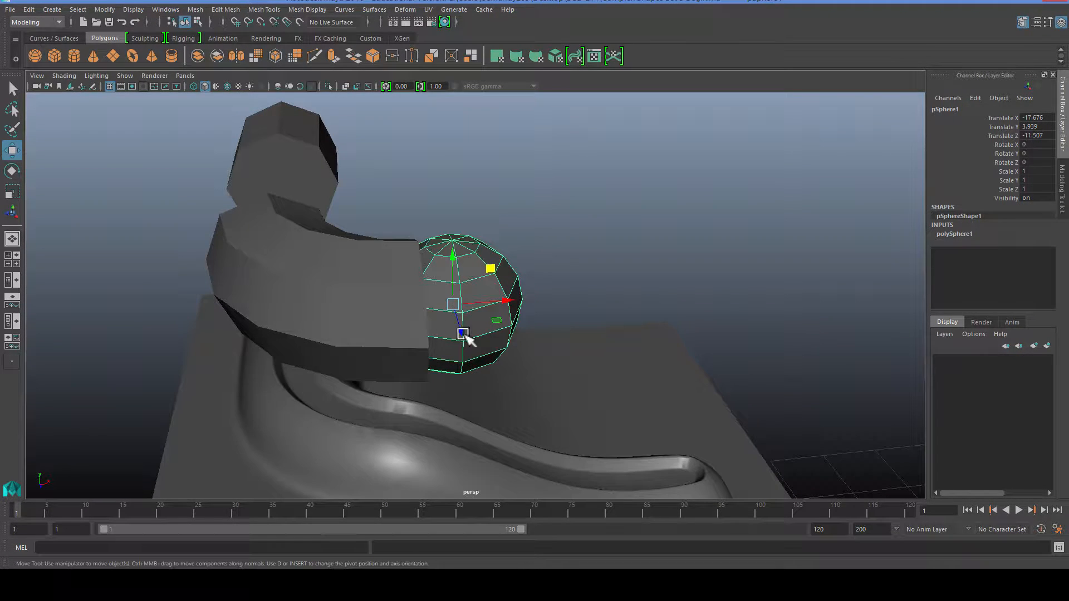
Compare the sides of the cylinder, the torus elbow and the sphere, selecting each piece in turn
click(477, 323)
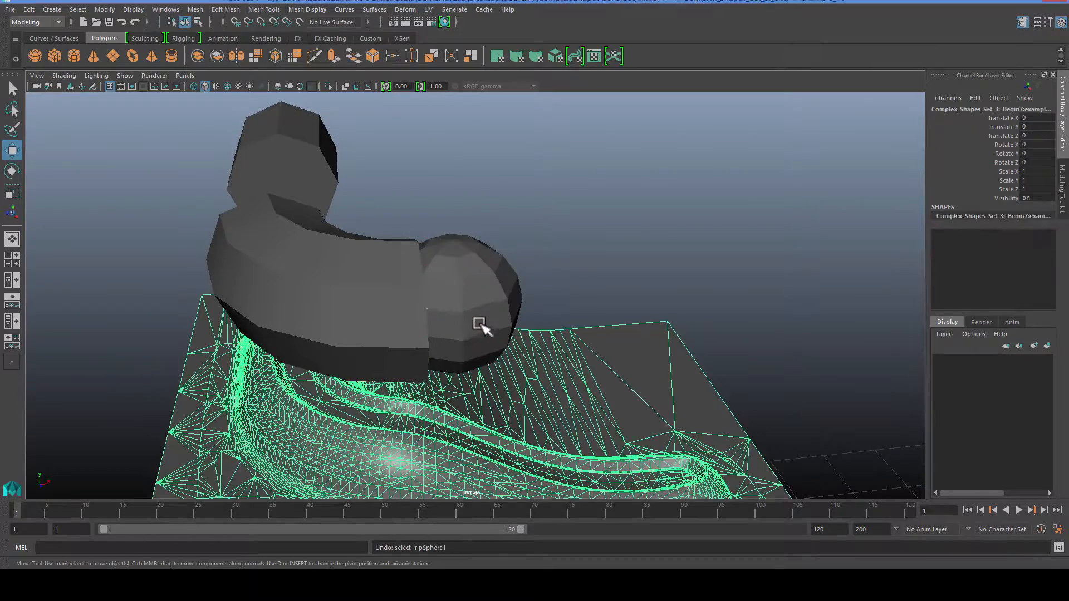
scroll(484, 328, down, 4)
alt+drag(483, 327, 429, 325)
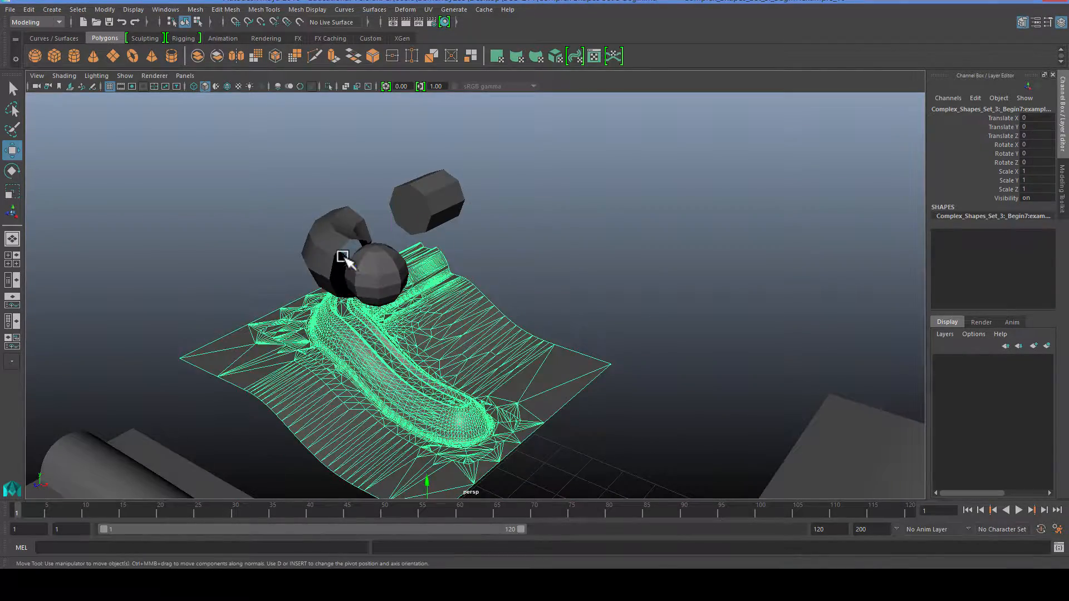
click(342, 257)
scroll(349, 263, up, 4)
alt+middle_drag(356, 270, 436, 313)
click(499, 216)
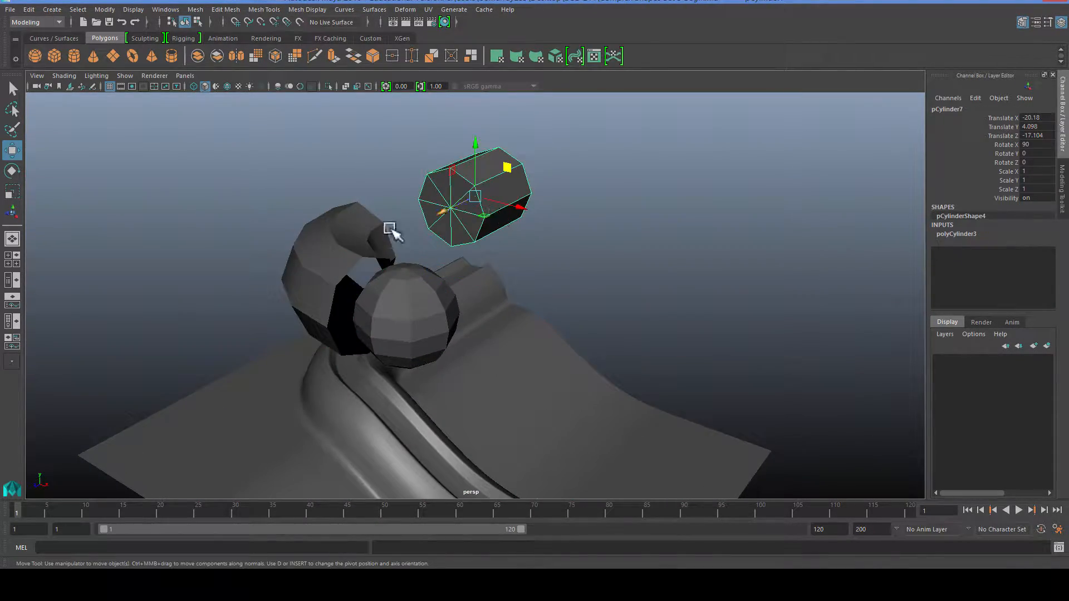
click(335, 269)
click(395, 319)
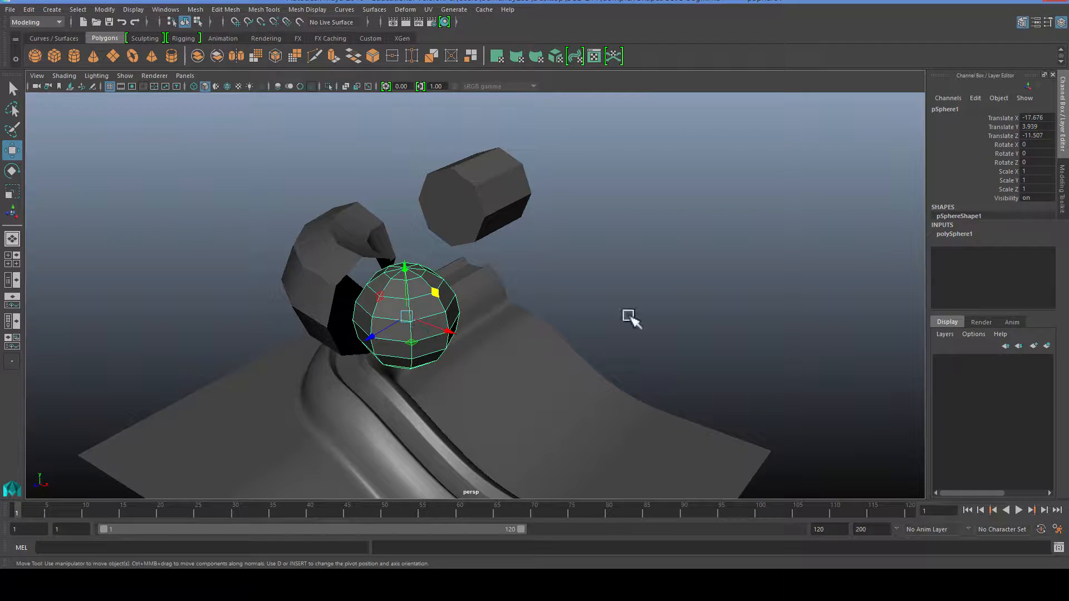
Try 4 axis subdivisions on the sphere and return the setting to 8
click(954, 234)
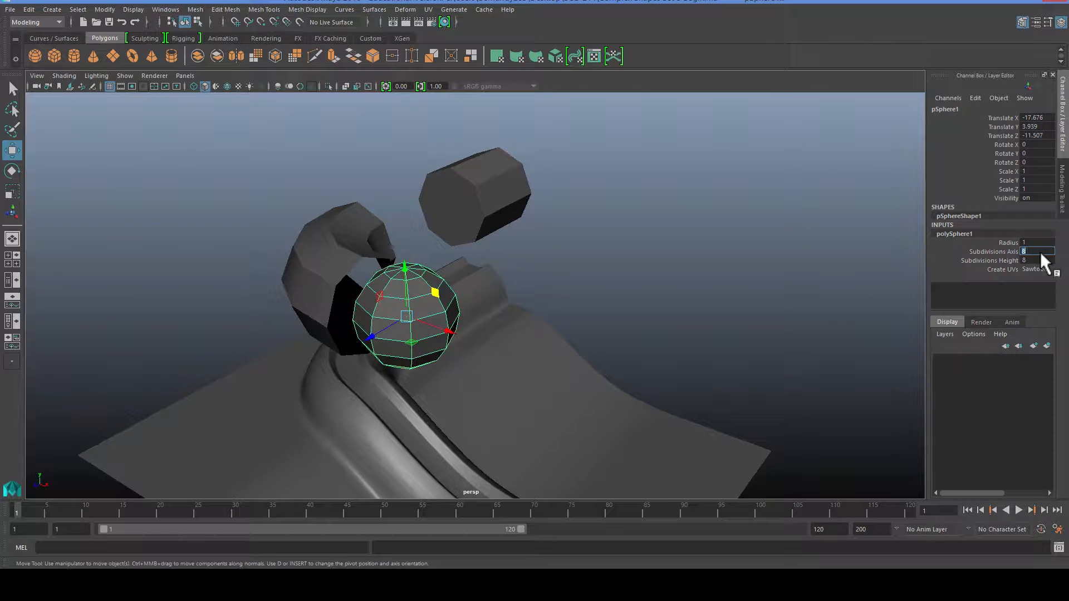
text(4)
key(Return)
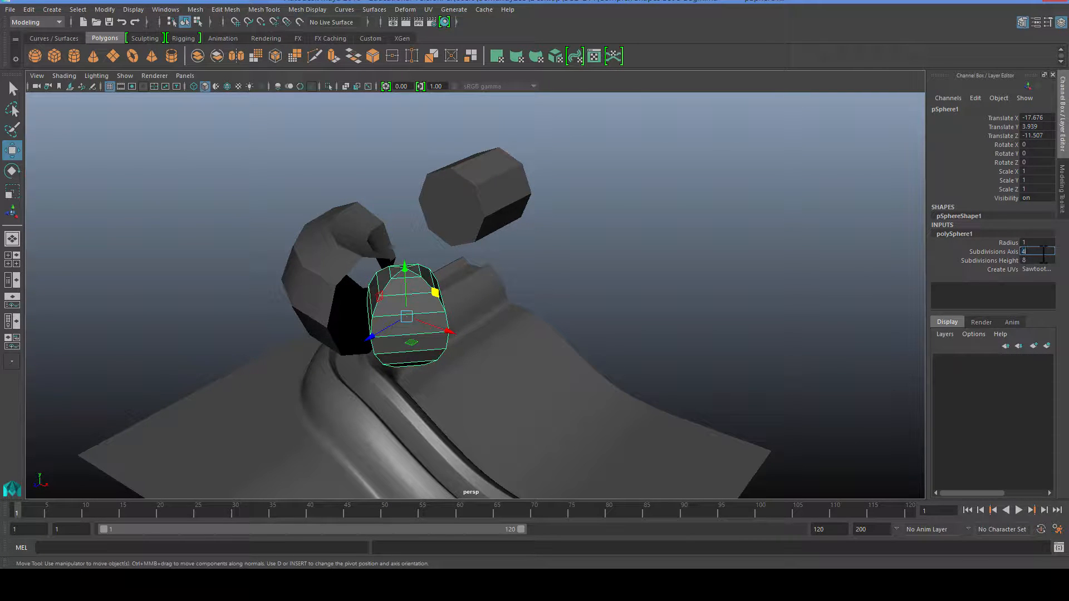
text(8)
key(Tab)
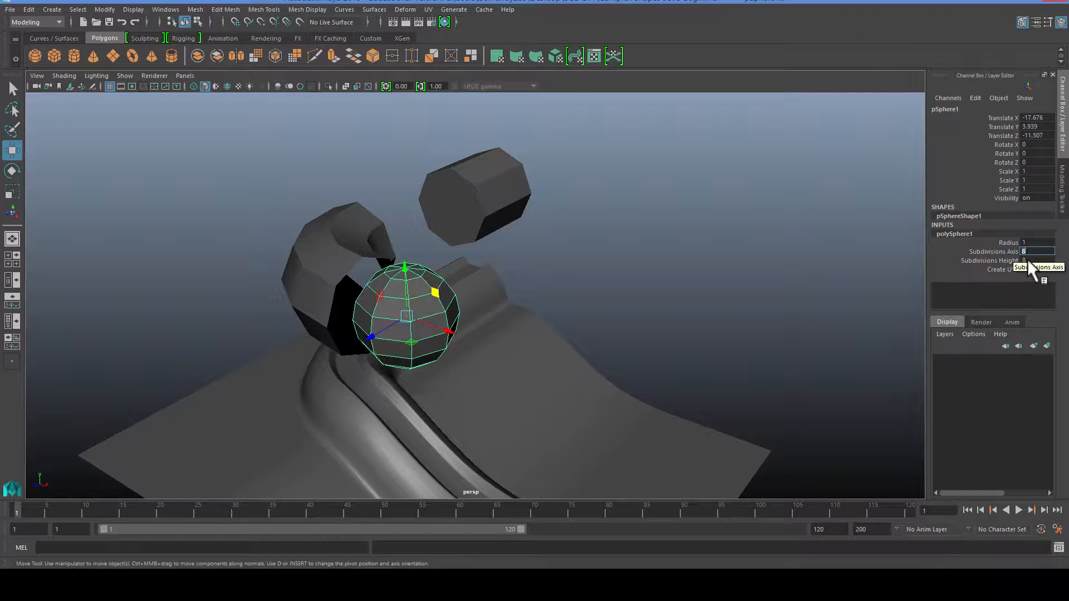
Try 4 height subdivisions on the sphere and return the setting to 8
text(4)
key(Return)
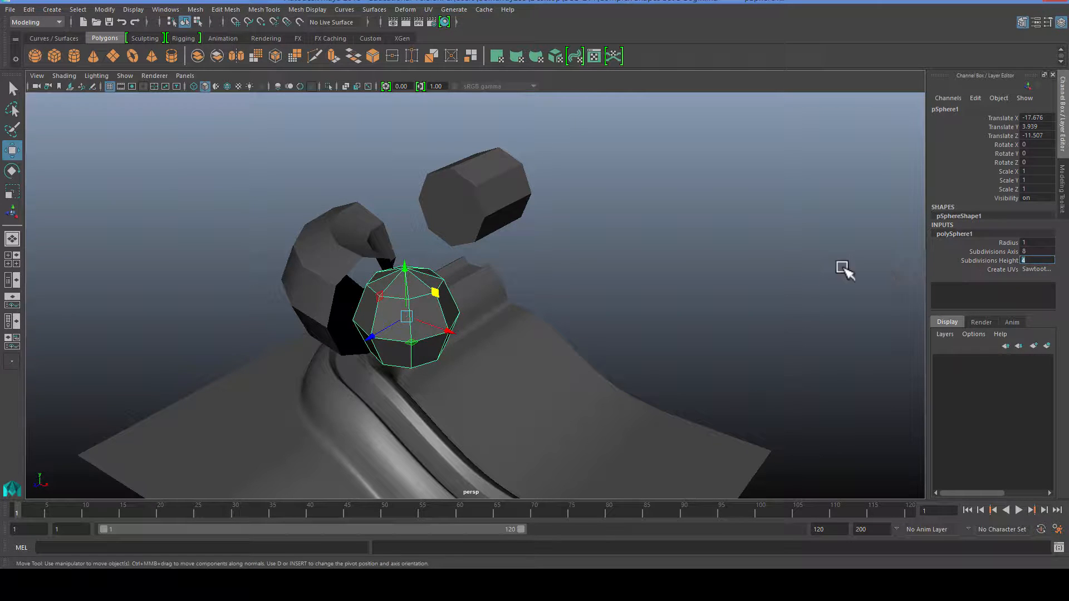
click(219, 241)
alt+drag(220, 241, 270, 248)
click(467, 315)
click(952, 233)
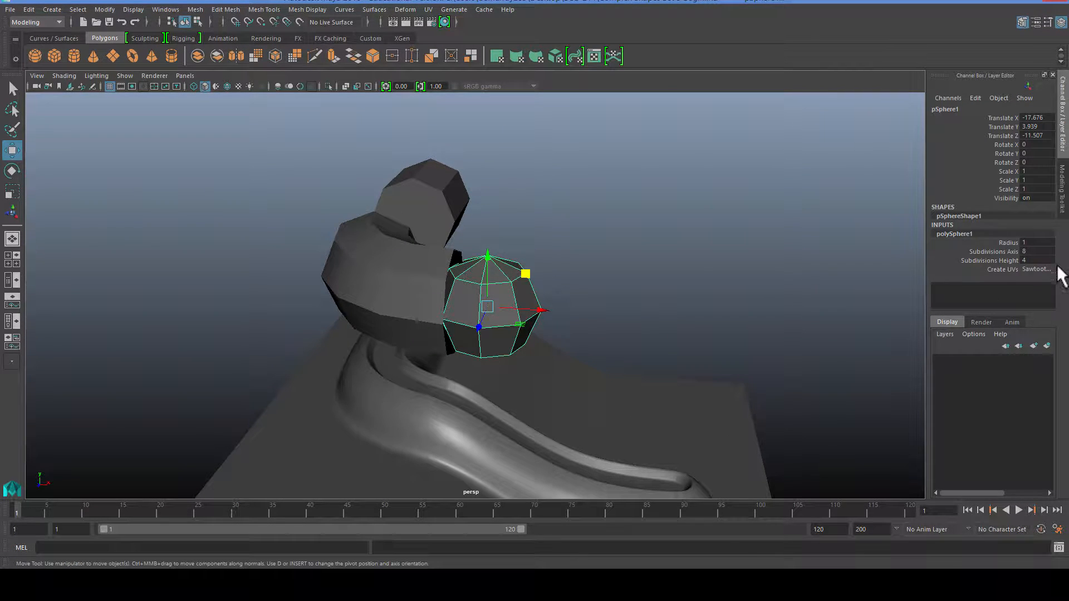
text(8)
key(Return)
Set the cylinder's axis subdivisions to 16
click(488, 169)
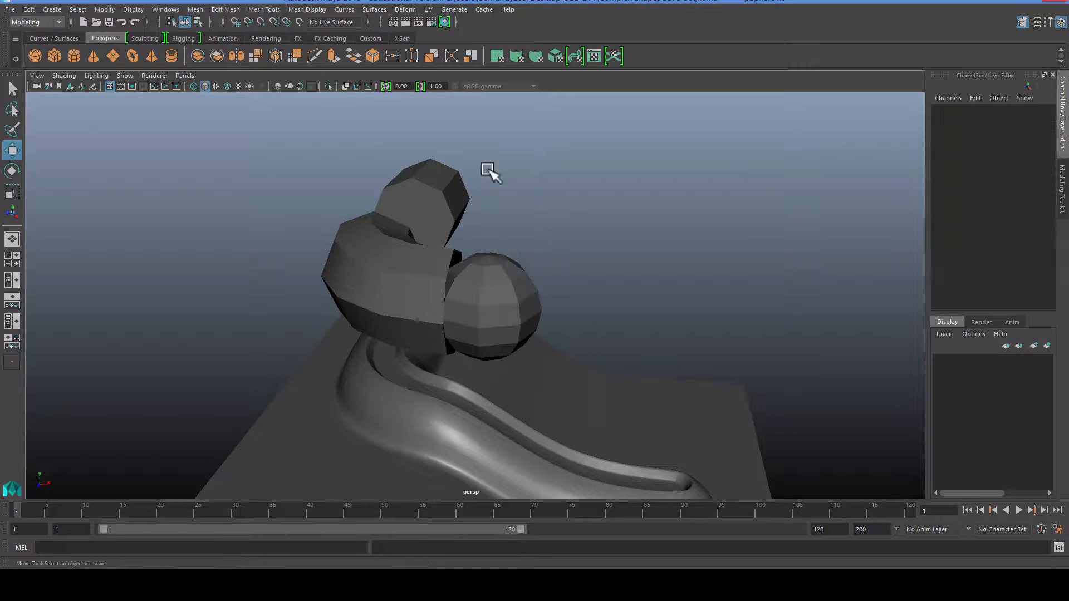
click(429, 176)
click(985, 233)
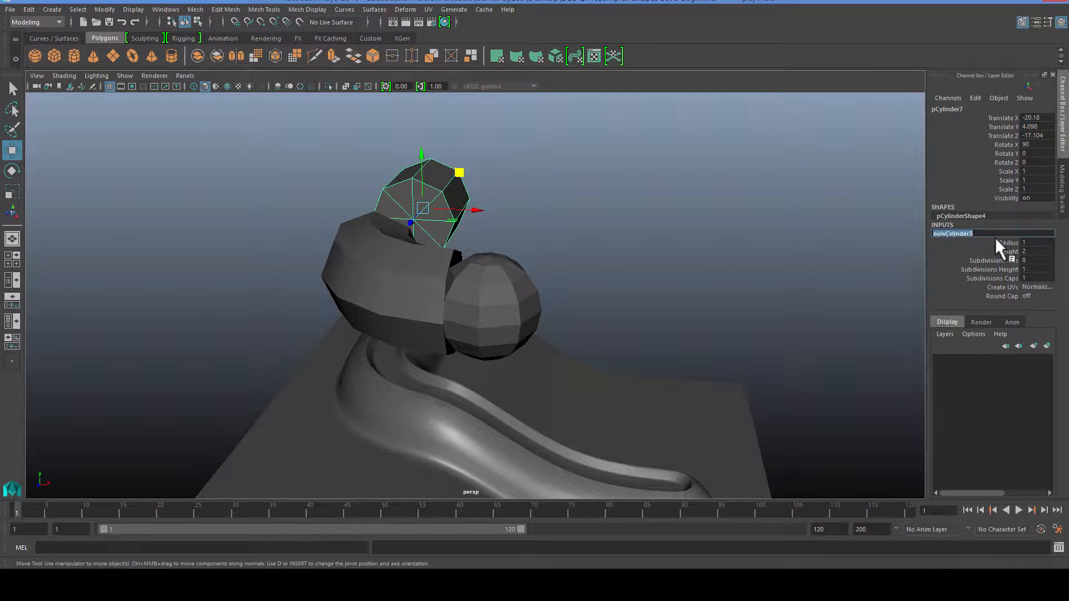
click(1031, 261)
text(16)
key(Return)
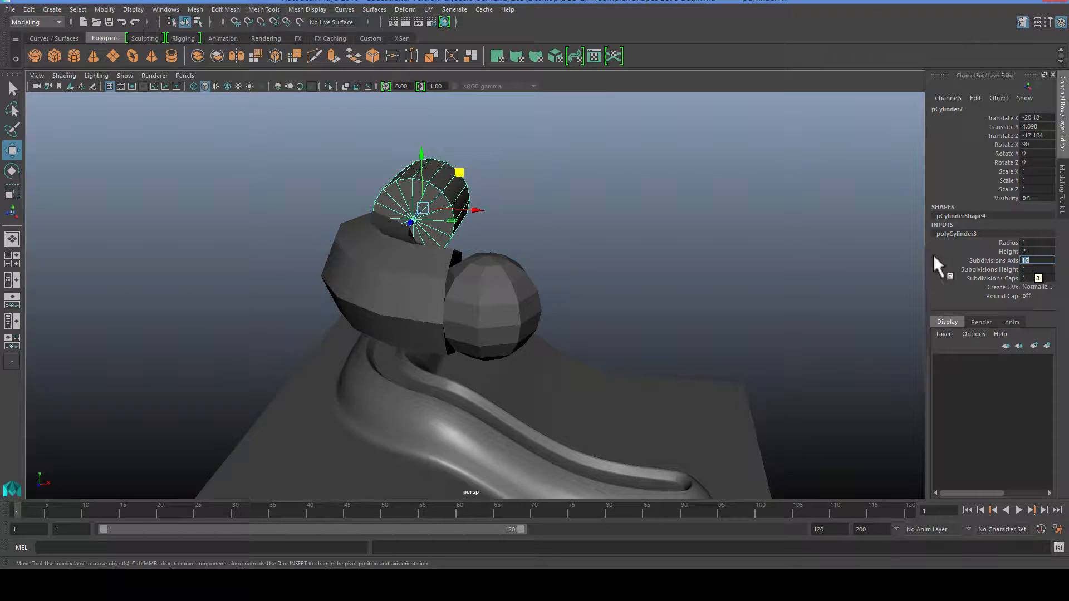
Set the torus elbow's height subdivisions to 16 in its polyTorus2 construction input
click(187, 252)
alt+drag(186, 252, 312, 291)
click(484, 314)
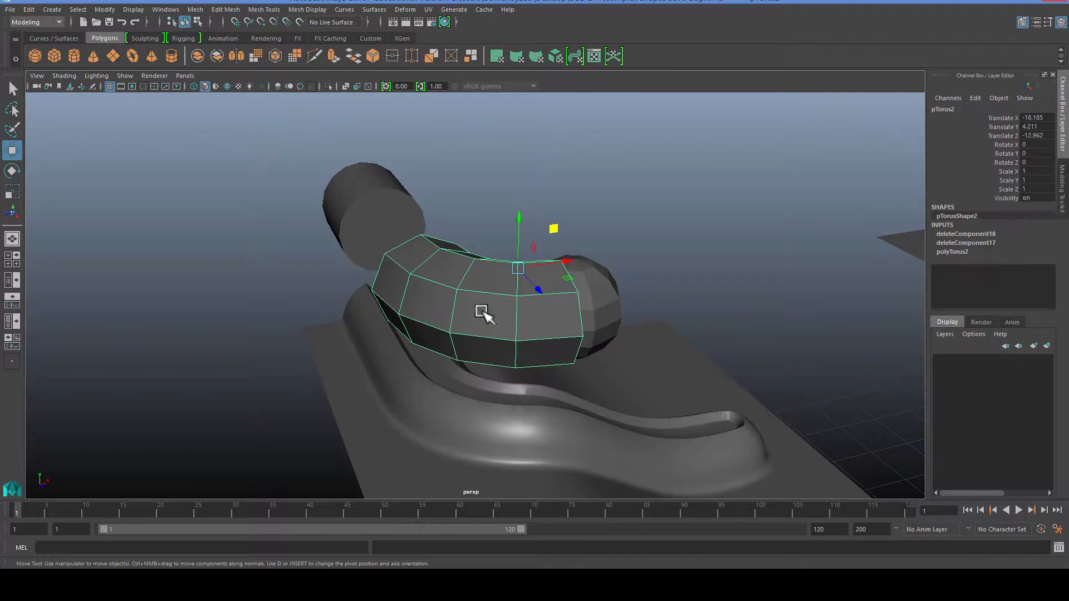
click(963, 251)
click(1030, 296)
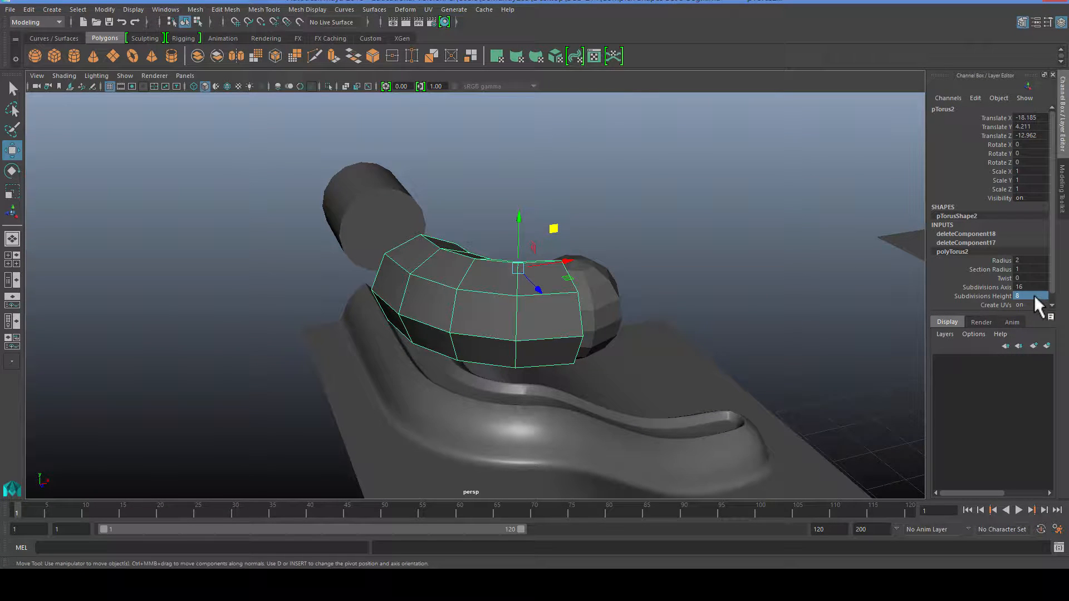
text(16)
key(Return)
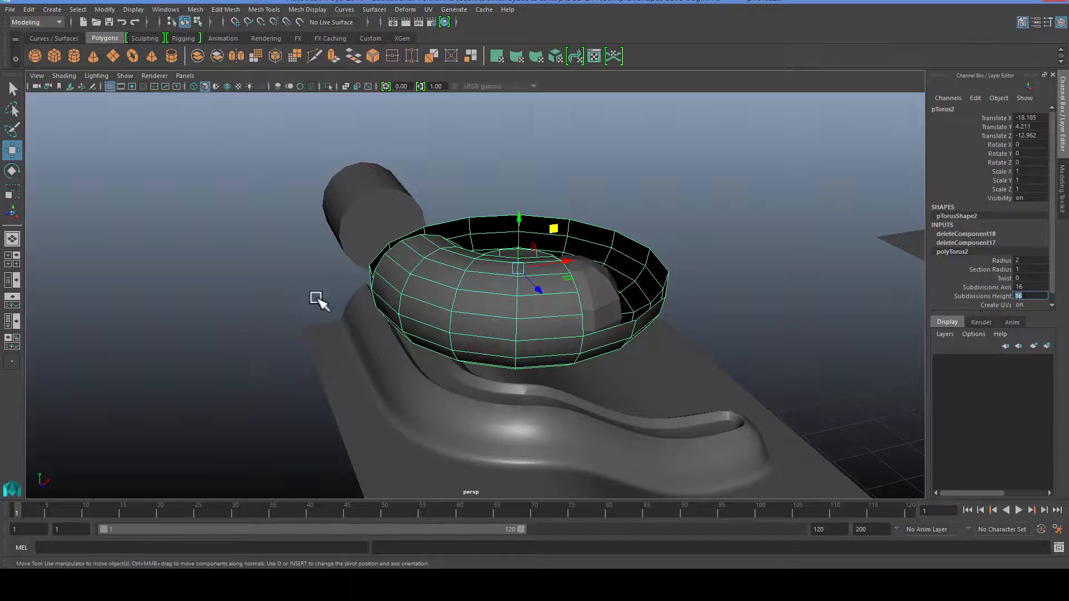
Delete the torus faces outside the elbow so only a quarter torus remains
click(345, 314)
alt+drag(357, 340, 454, 348)
click(610, 318)
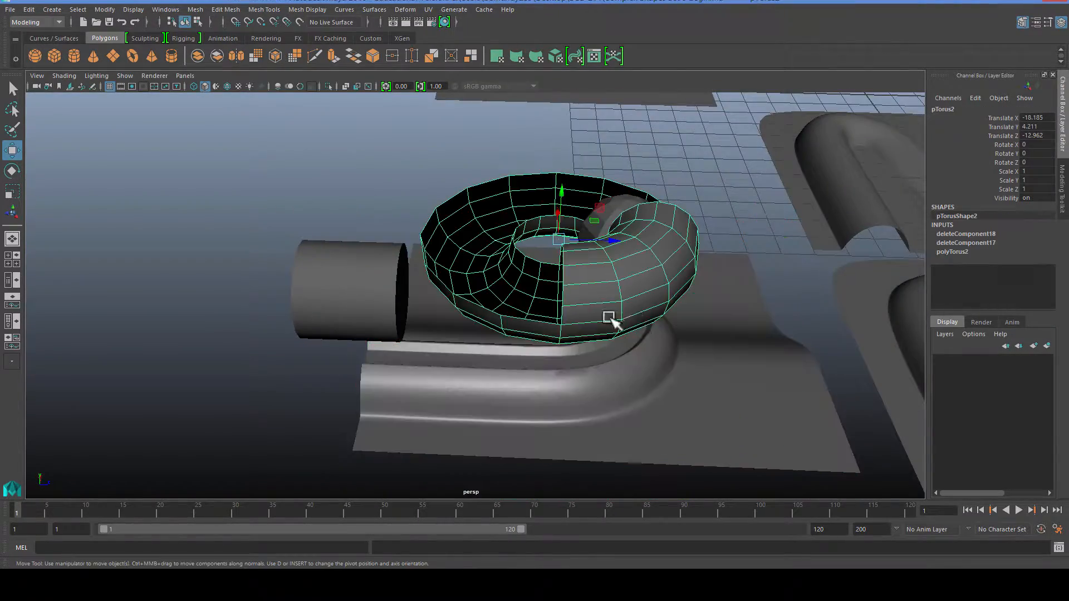
alt+drag(610, 319, 501, 310)
right_drag(580, 343, 559, 329)
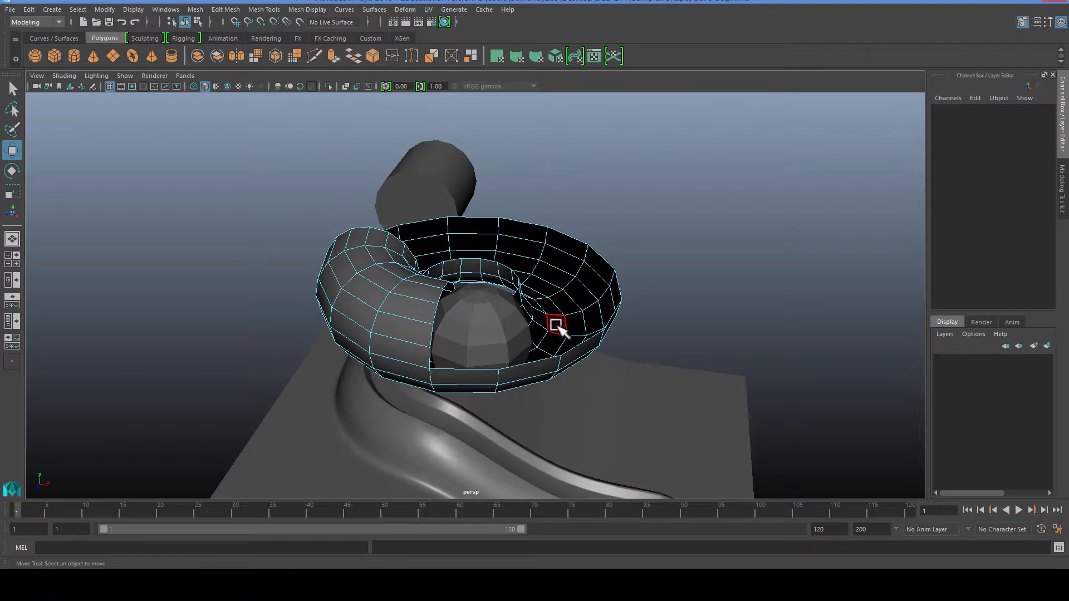
scroll(557, 325, down, 3)
drag(469, 390, 471, 391)
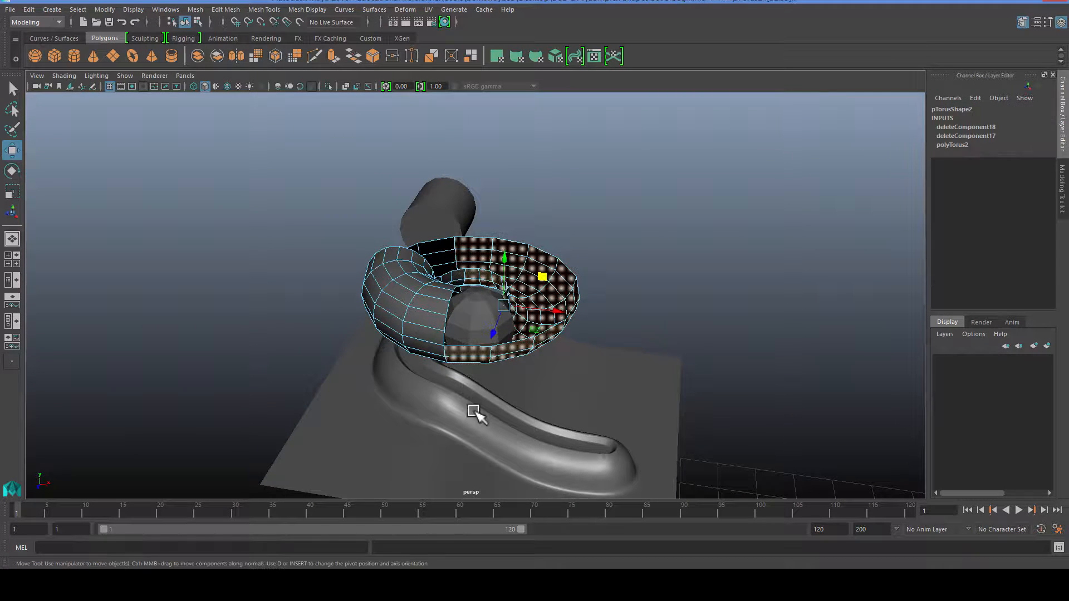
key(Delete)
alt+drag(337, 348, 455, 308)
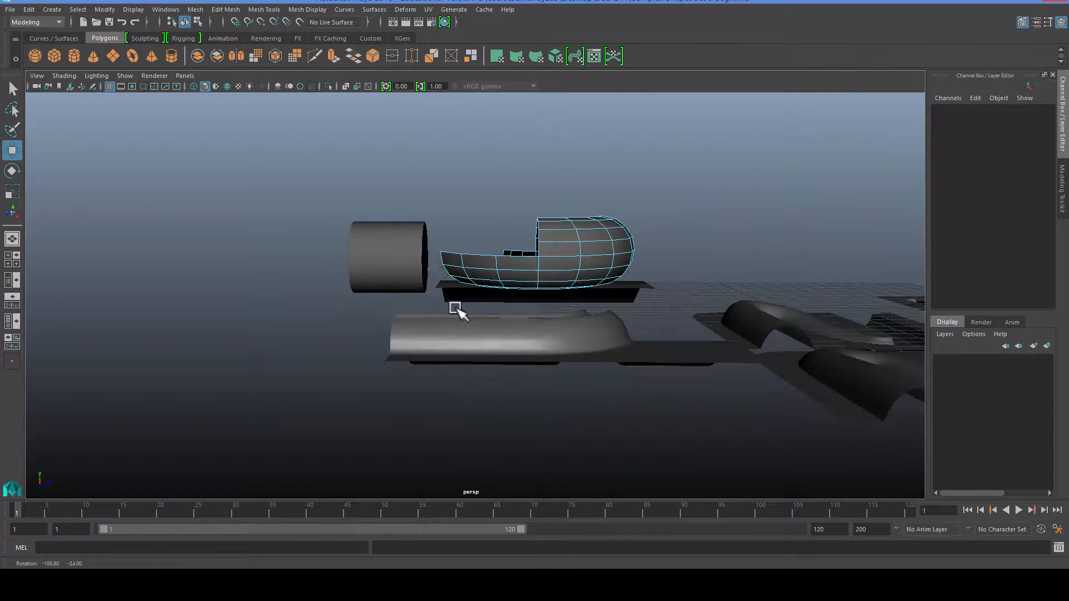
drag(522, 318, 397, 302)
key(Delete)
Delete the half of the sphere facing the torus elbow and return it to object mode
click(464, 286)
scroll(474, 337, up, 5)
alt+drag(474, 336, 479, 291)
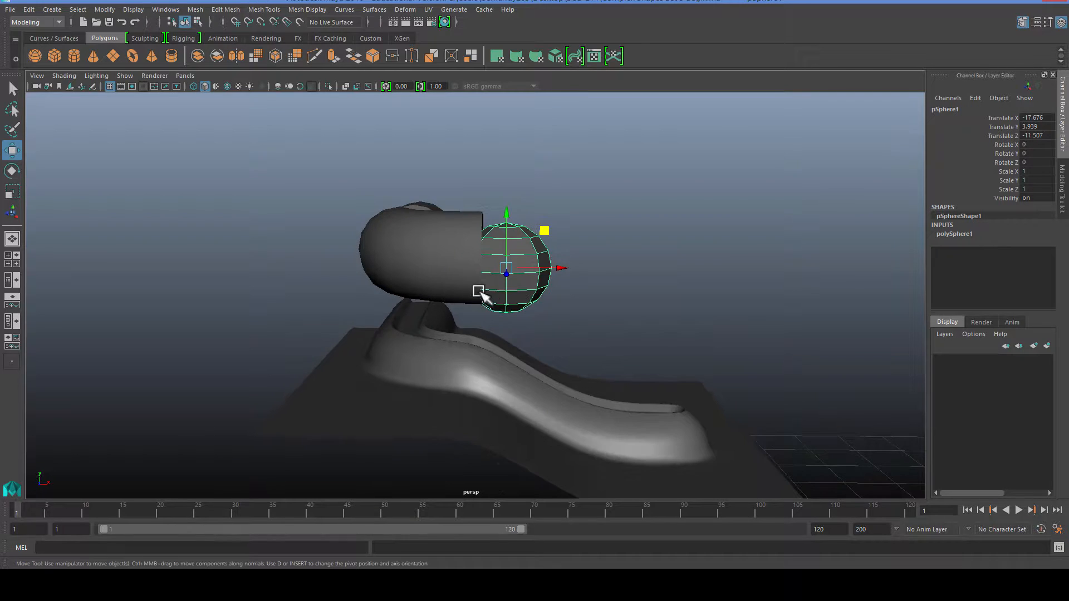
right_click(479, 292)
drag(451, 181, 497, 341)
key(Delete)
alt+drag(492, 382, 503, 224)
right_drag(502, 225, 537, 203)
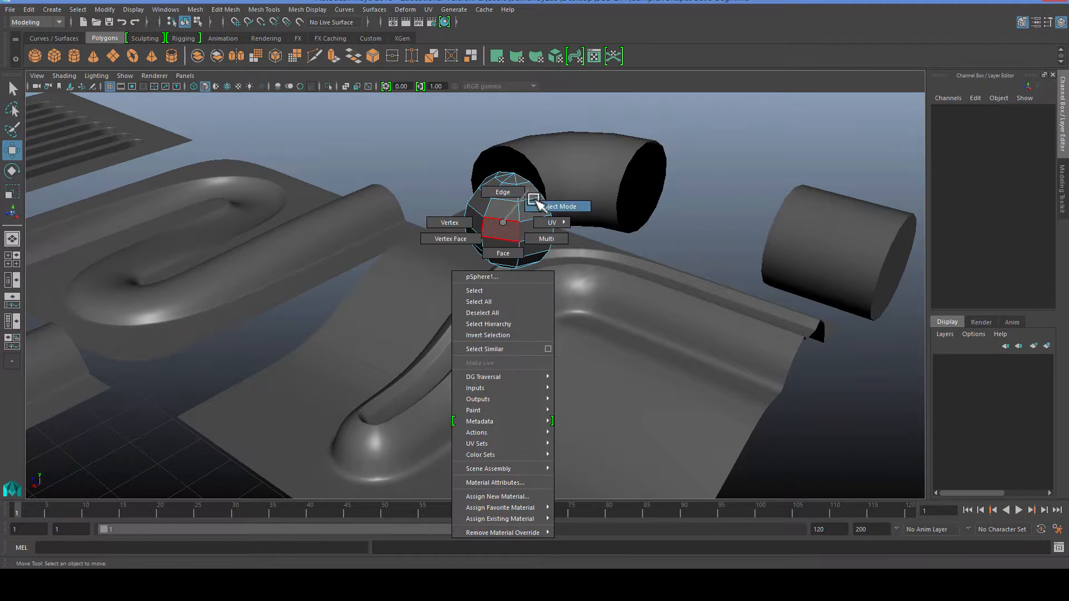
Move the half sphere to X -13.915, Y -0.013, Z -11.048, over the rounded end of the reference ridge
click(507, 260)
alt+drag(509, 263, 504, 298)
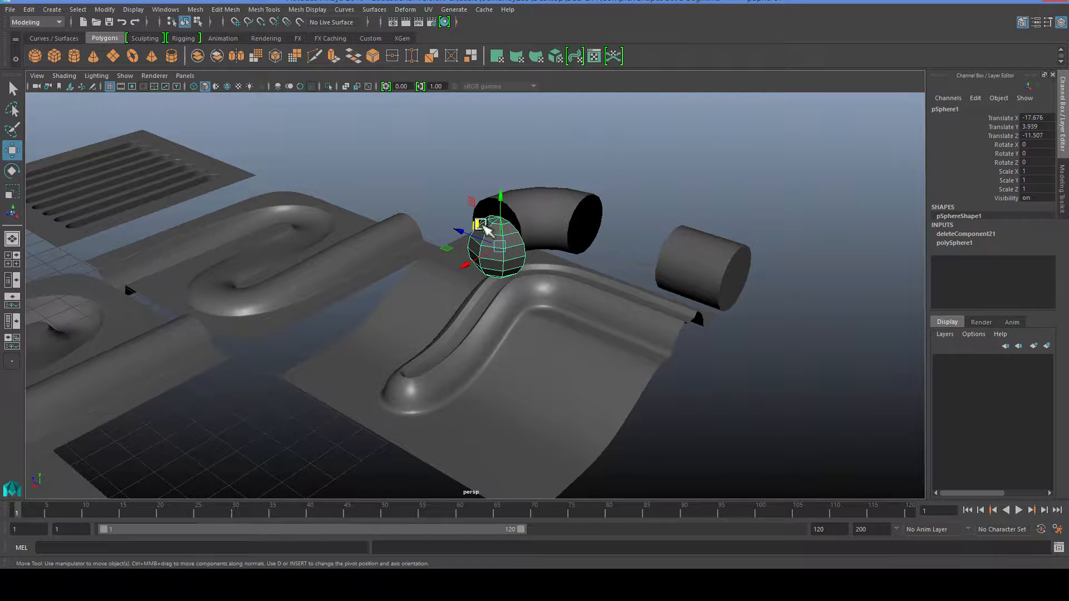
drag(482, 228, 470, 350)
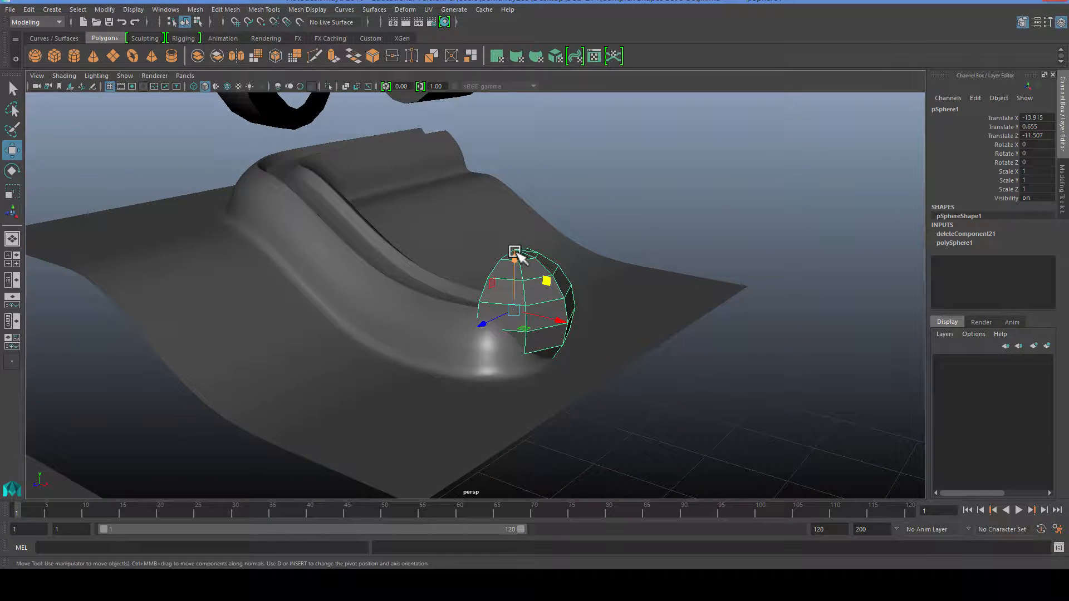
drag(516, 252, 513, 277)
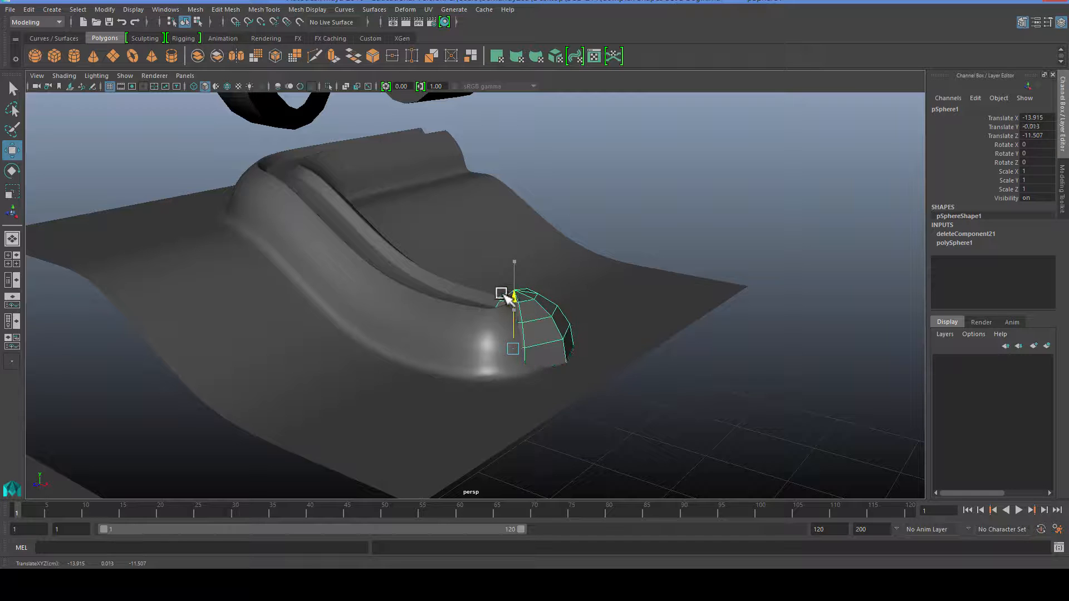
shift+click(462, 377)
click(619, 420)
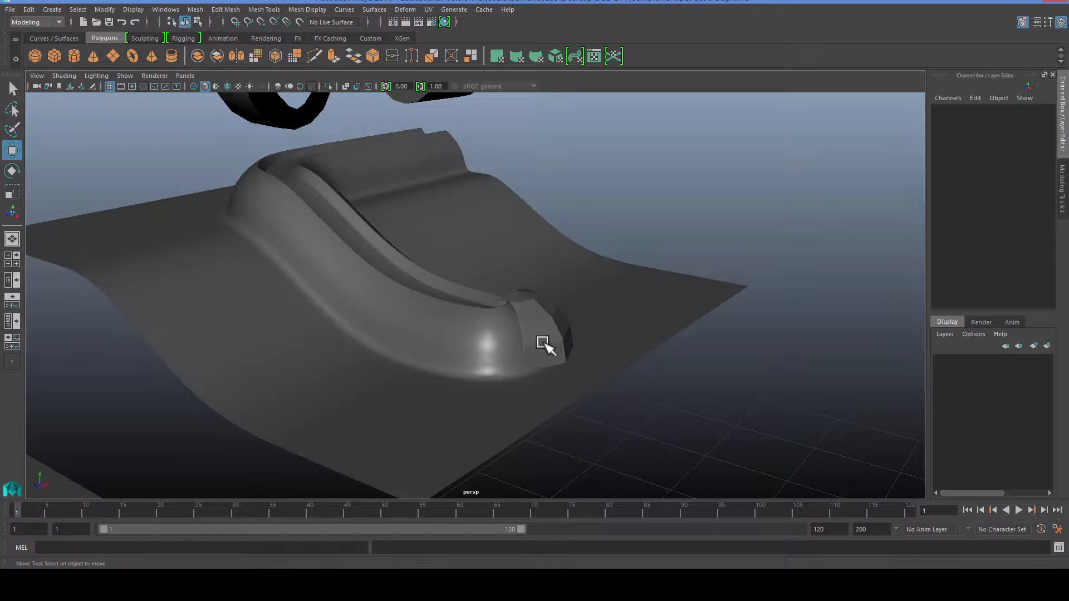
click(543, 342)
alt+drag(491, 411, 465, 340)
alt+middle_drag(466, 340, 563, 395)
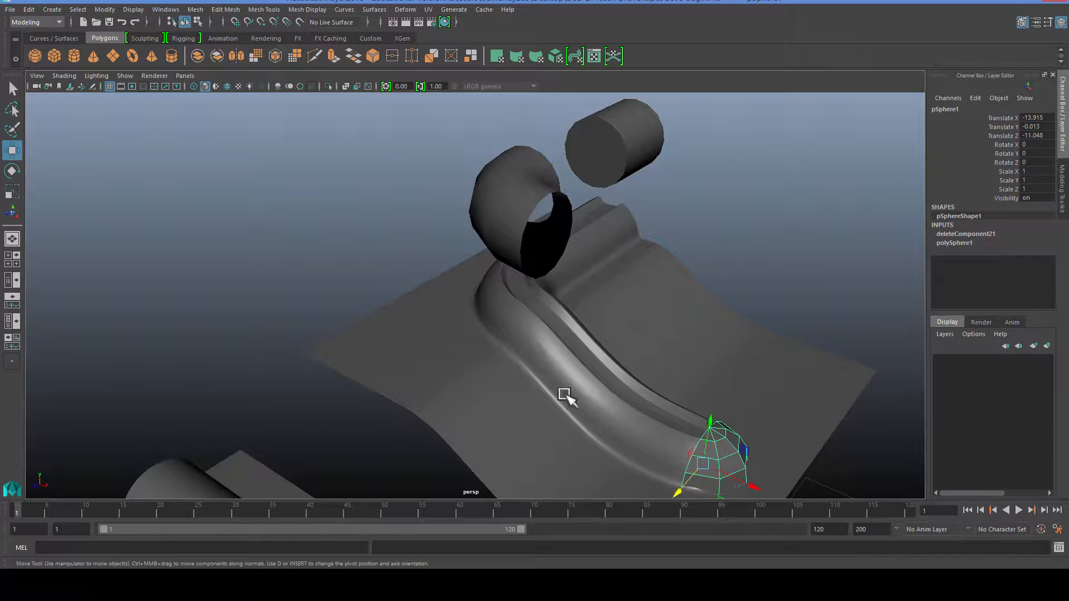
Move the torus elbow down to X -18.156, Y 1.532, over the bend of the reference ridge
click(520, 231)
alt+middle_drag(514, 292, 576, 273)
mouse_move(576, 272)
alt+mouse_down()
mouse_move(553, 298)
mouse_move(568, 289)
alt+mouse_up()
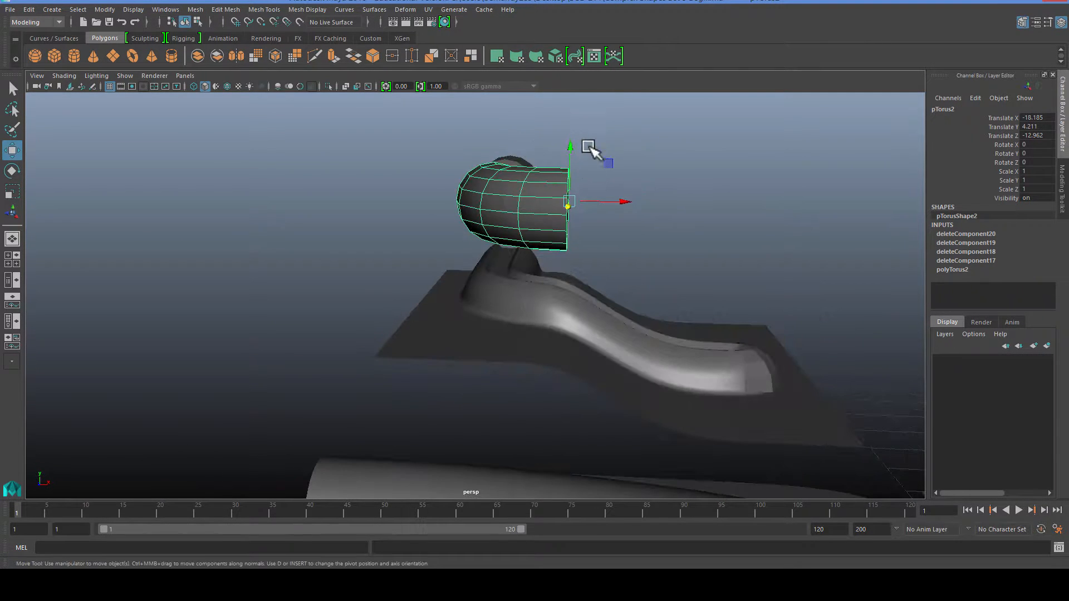
drag(571, 152, 639, 258)
Delete the cap faces at both ends of the cylinder and return it to object mode
click(635, 256)
right_click(633, 256)
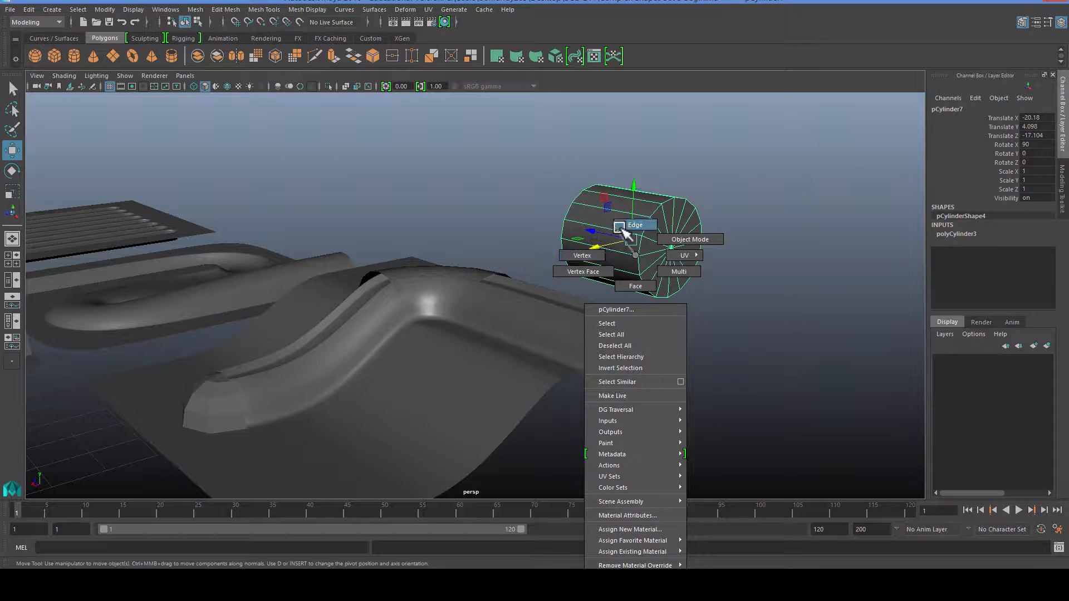
right_drag(631, 285, 634, 286)
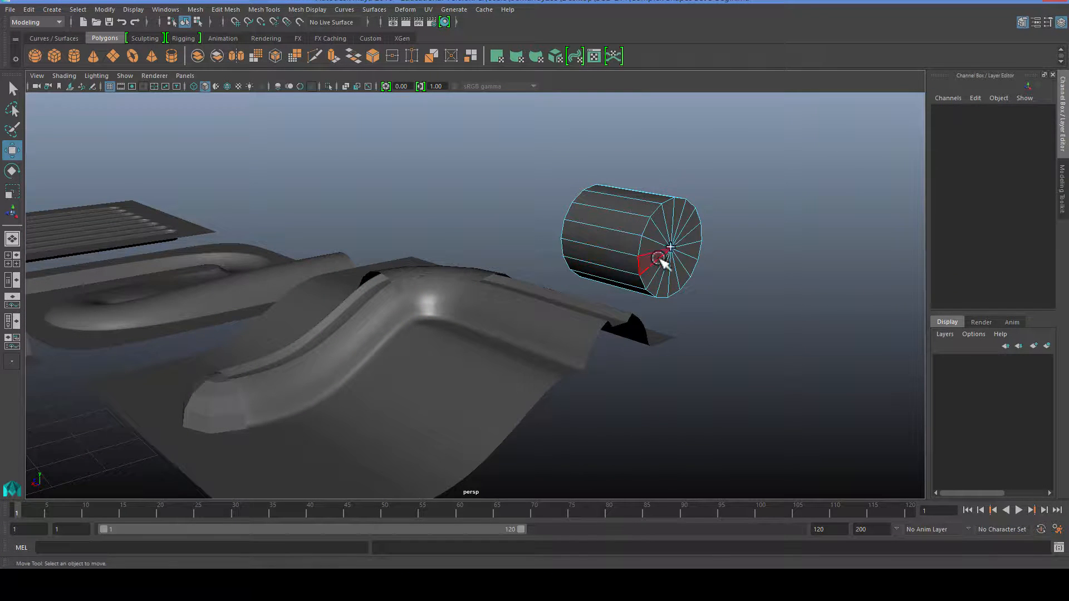
click(660, 274)
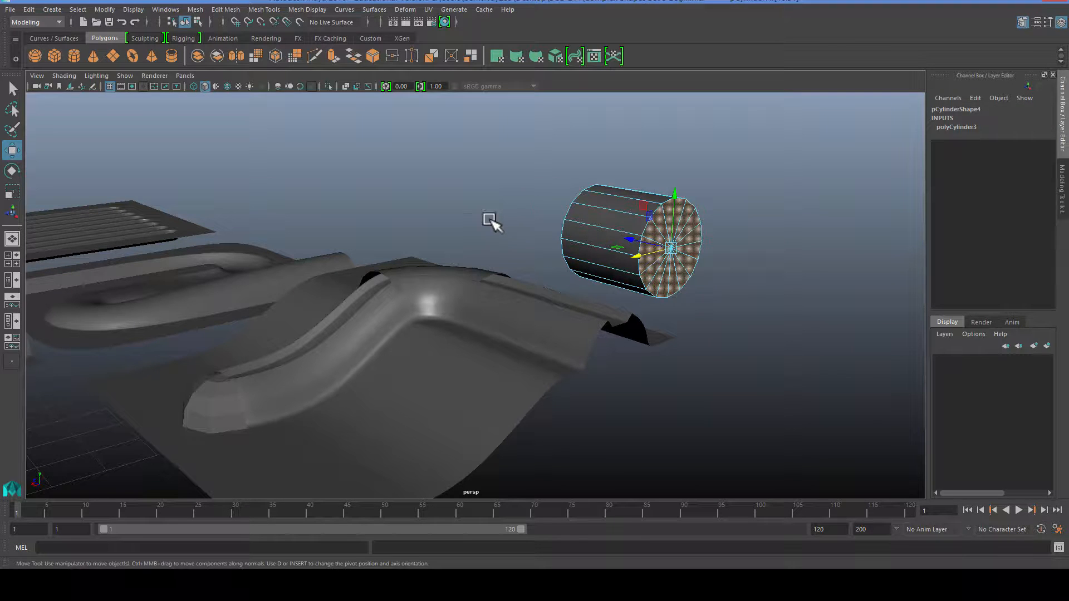
click(459, 227)
mouse_move(459, 227)
alt+mouse_down()
mouse_move(611, 247)
mouse_move(467, 217)
alt+mouse_up()
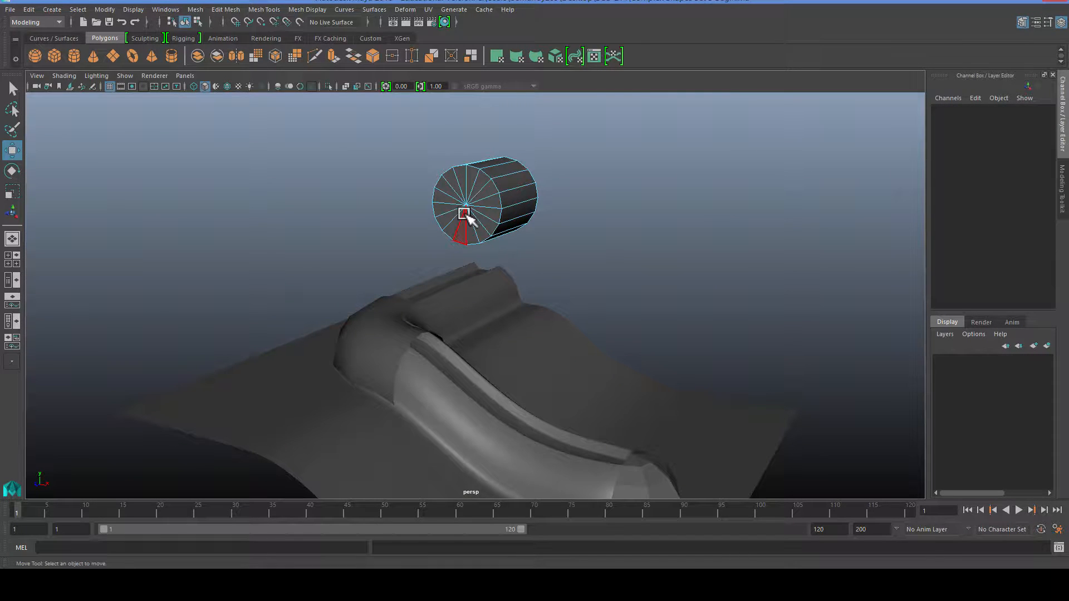
click(470, 214)
key(Delete)
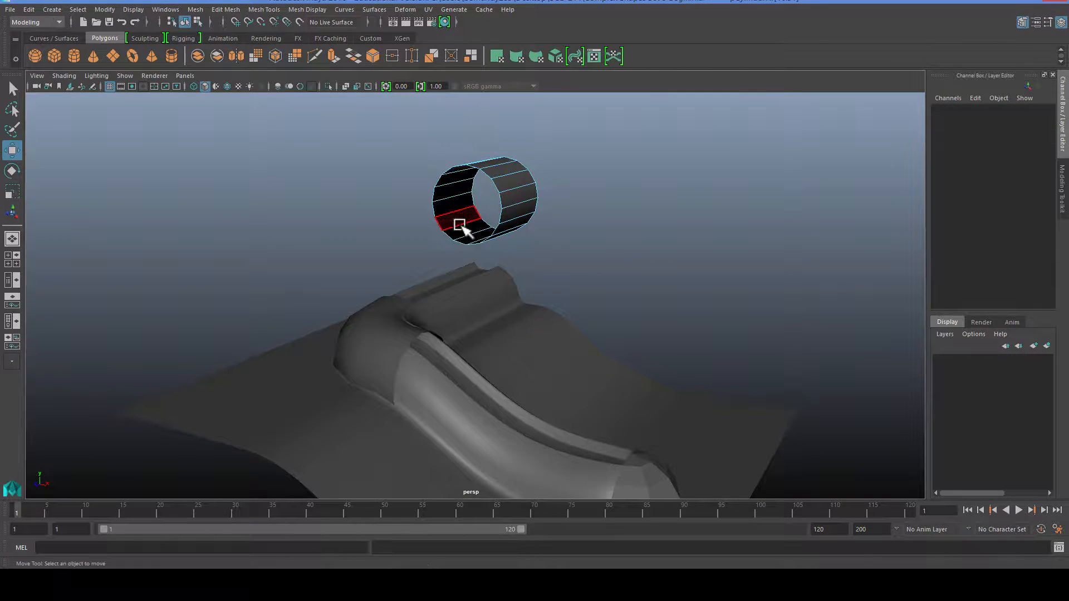
right_drag(497, 187, 535, 162)
Place the cylinder at Y 1.508, Z -15.018 over the reference's straight section and lengthen it to Scale Y 2.019
alt+drag(494, 186, 479, 263)
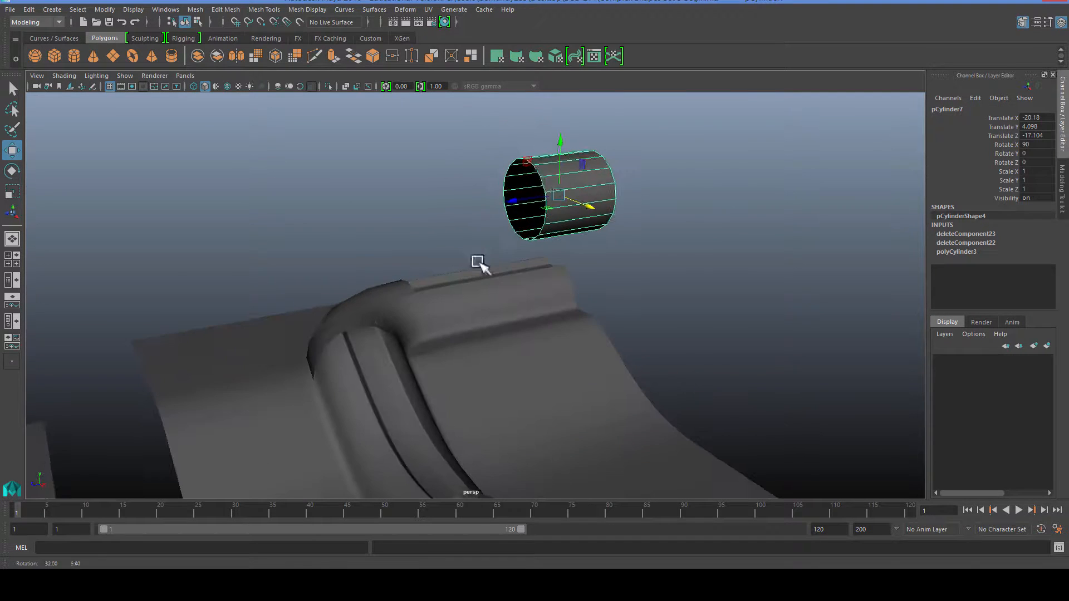
drag(562, 146, 557, 248)
alt+drag(556, 249, 447, 294)
key(r)
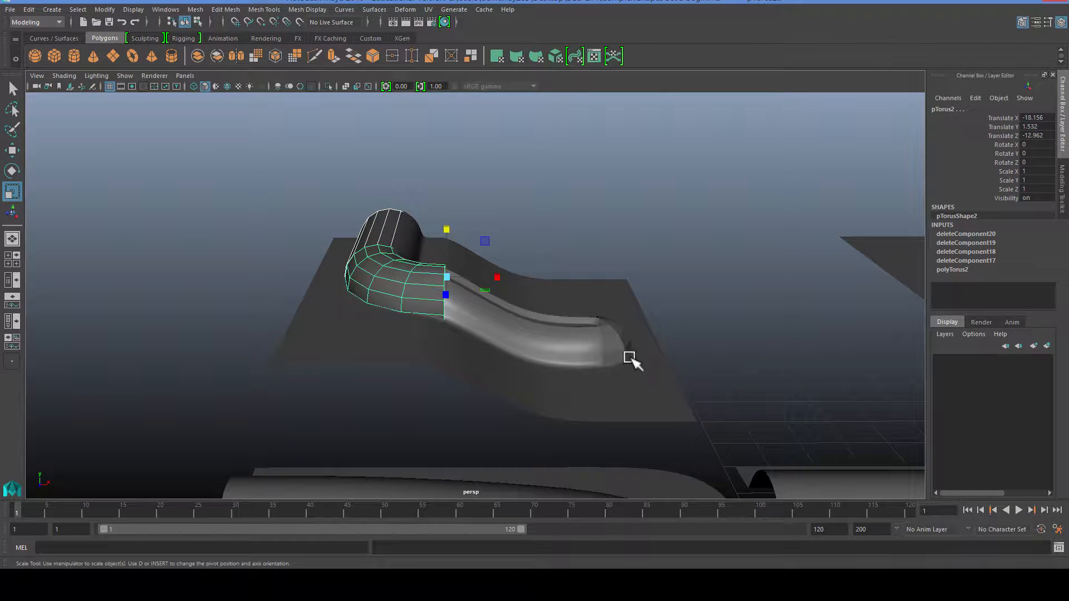
Move the cylinder, torus elbow and half sphere together along X onto the stepped plane, with the half sphere at X 3.104
click(607, 345)
key(w)
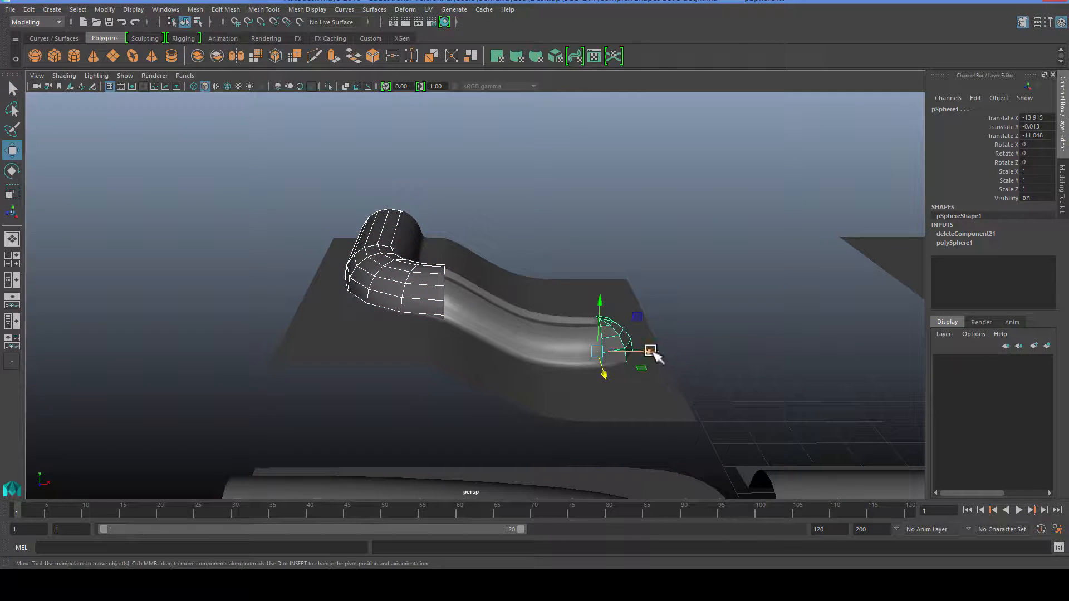
drag(651, 352, 922, 335)
scroll(771, 313, down, 3)
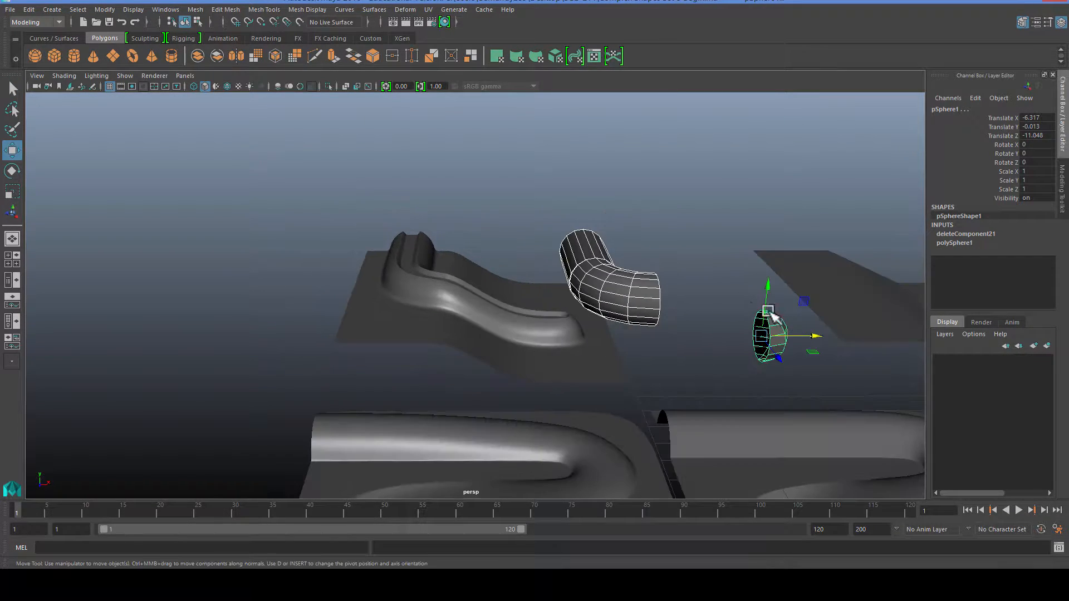
alt+drag(771, 314, 441, 291)
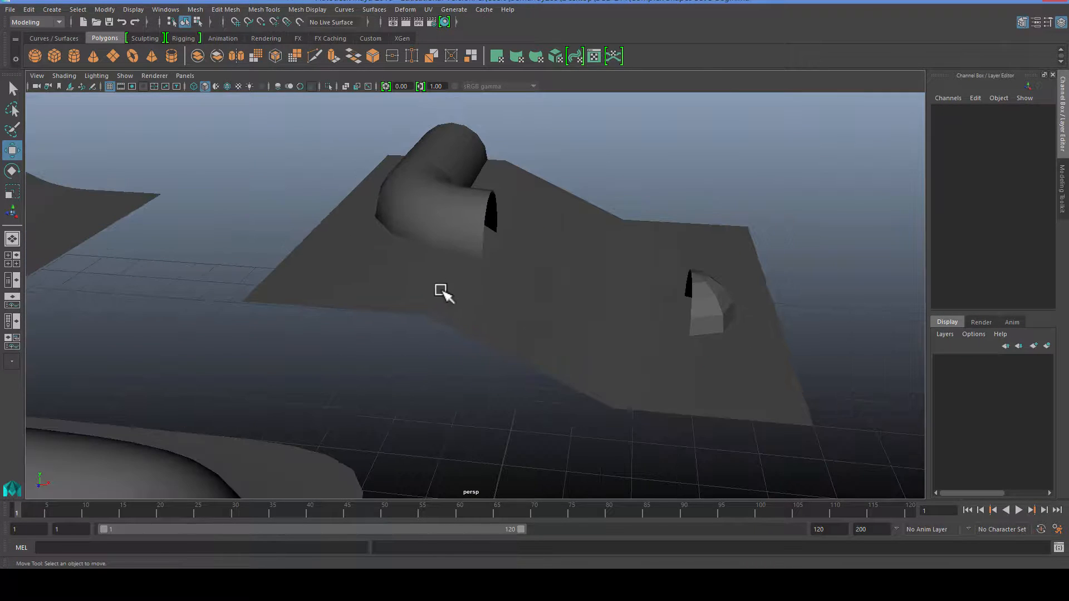
Move only the half sphere along X to 3.333, in line with the last crosswise edge of the plane
click(443, 291)
shift+click(415, 210)
shift+click(719, 323)
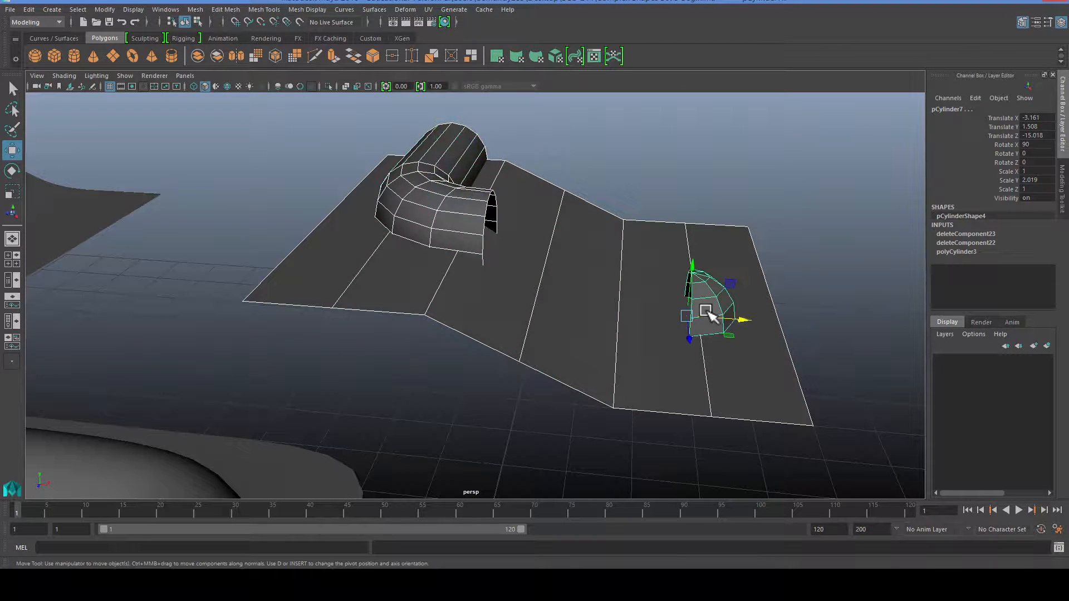
alt+middle_drag(633, 310, 579, 310)
click(607, 199)
click(646, 301)
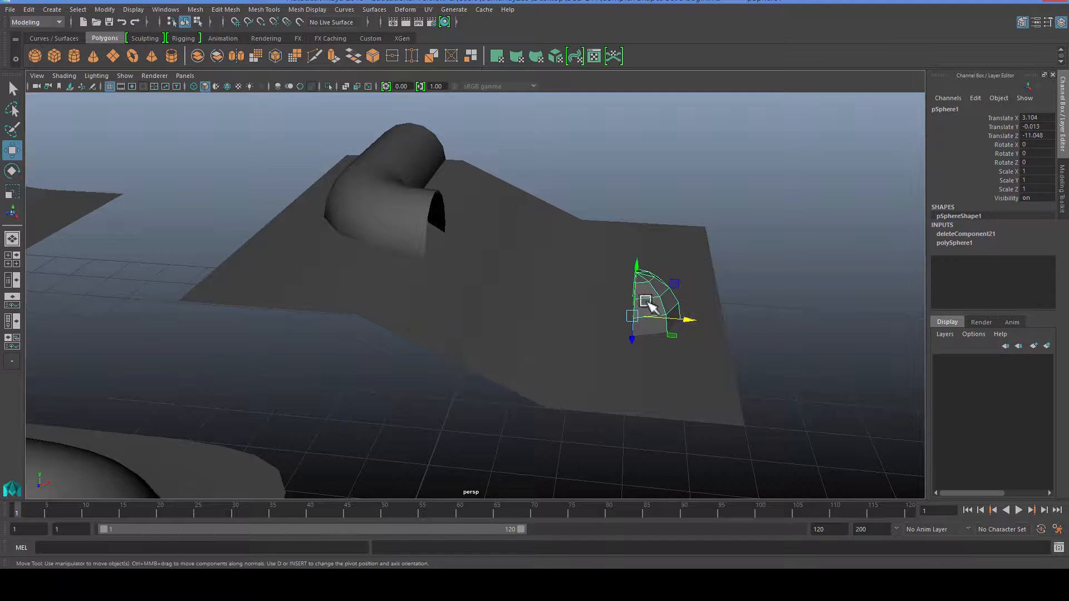
drag(691, 321, 703, 322)
Turn on wireframe on shaded and select the half sphere to check its edges against the plane
click(598, 353)
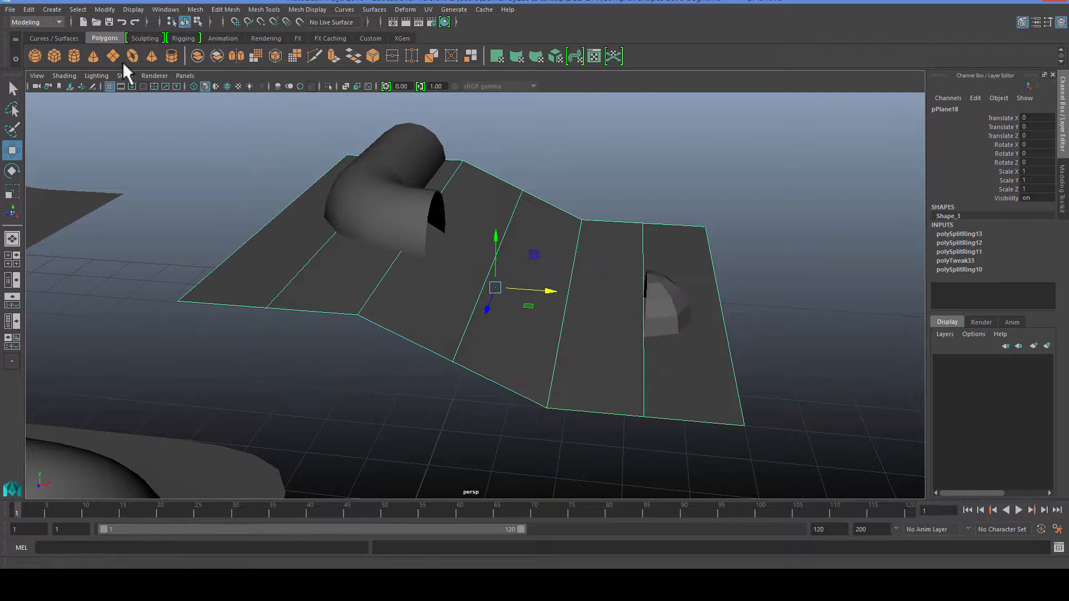
click(228, 86)
click(626, 227)
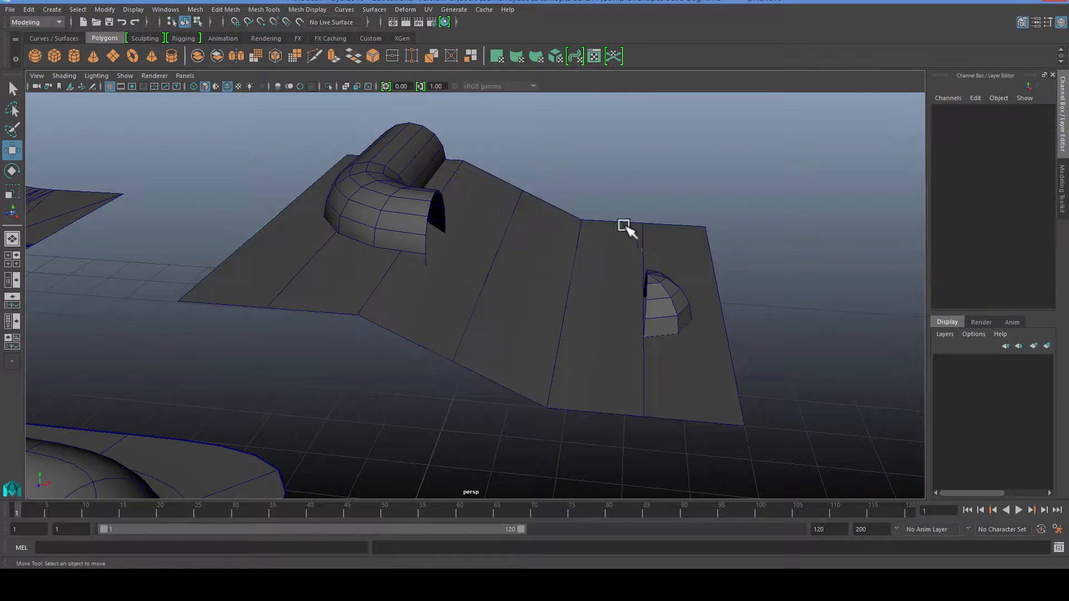
click(666, 309)
alt+drag(616, 334, 590, 370)
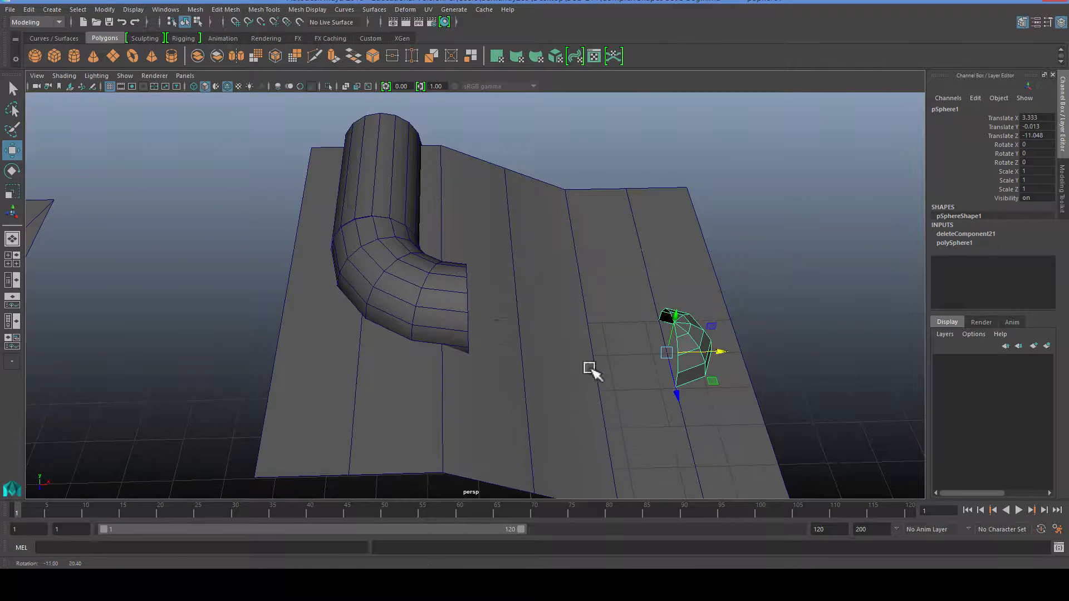
Shift the cylinder along X to -3.393 and the torus elbow along X to -1.378 so the two sections line up on the plane
click(395, 189)
alt+drag(377, 251, 400, 199)
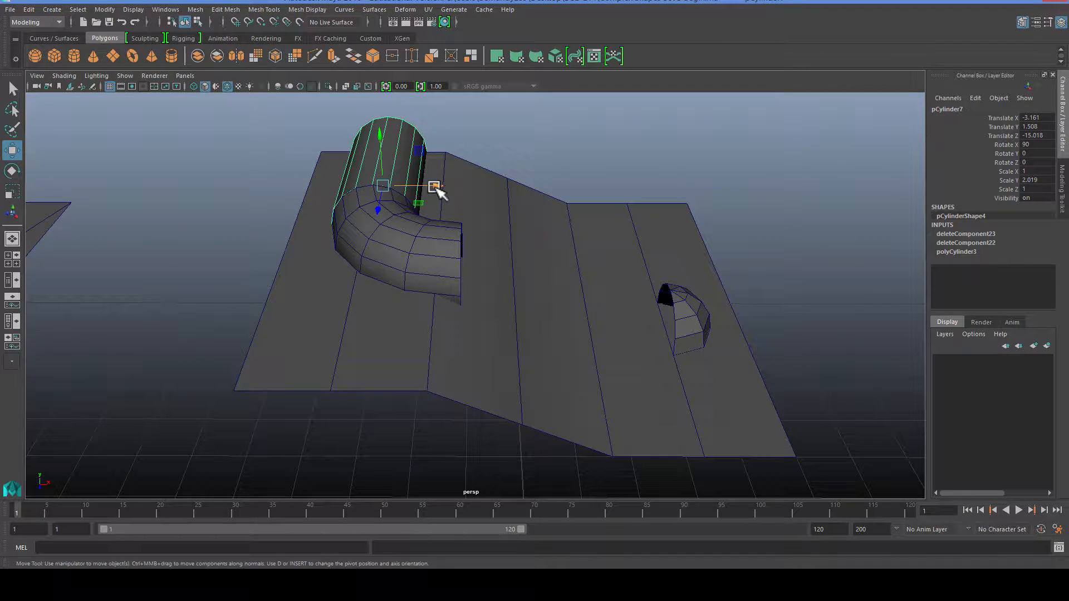
click(421, 287)
drag(509, 236, 493, 231)
alt+drag(494, 232, 561, 296)
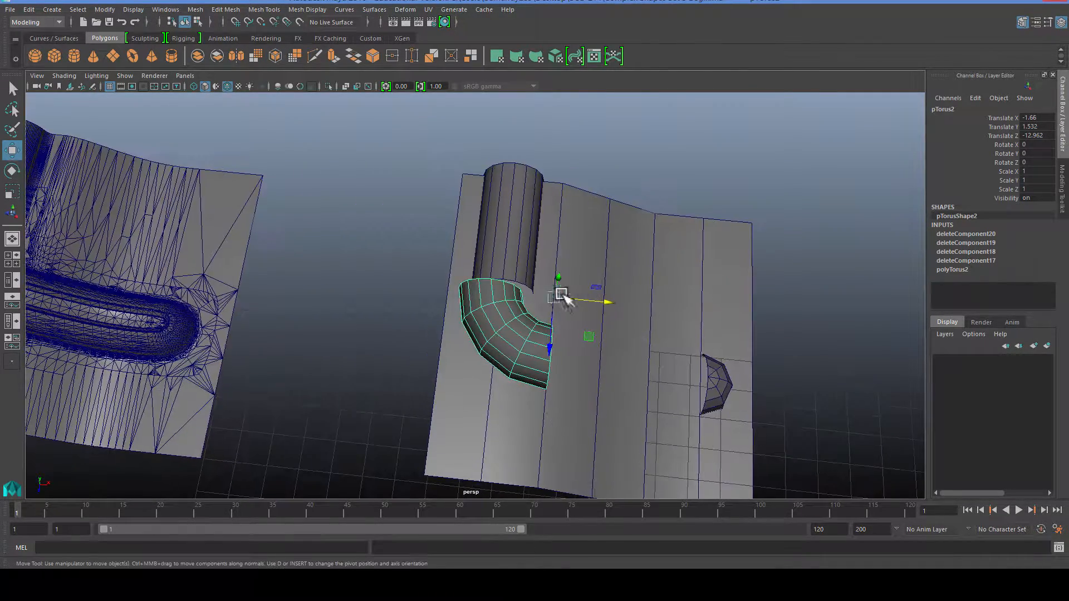
click(512, 229)
drag(561, 237, 566, 277)
drag(552, 216, 554, 217)
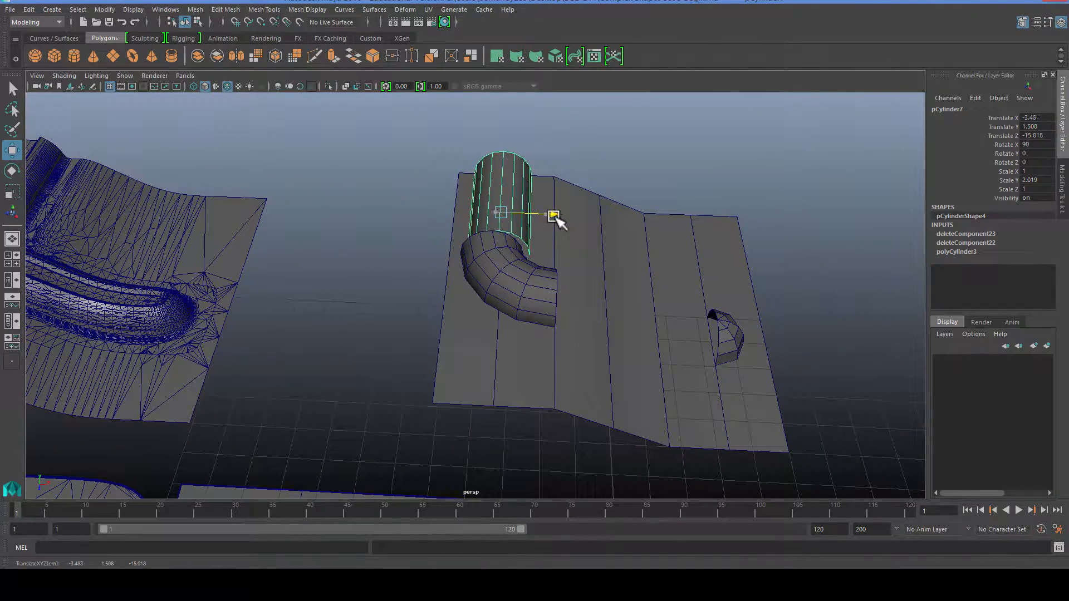
click(527, 285)
drag(606, 258, 616, 260)
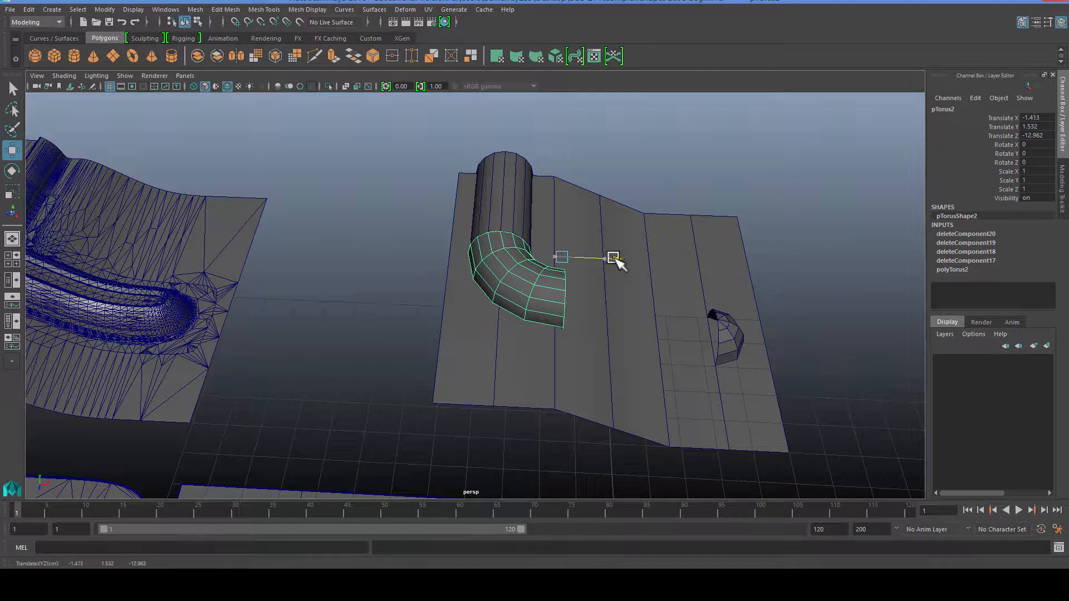
Rotate the elbow's open-end edge loop about Z to tilt it toward the slope, and move it back along X to the slope's upper edge
click(619, 181)
alt+drag(619, 184, 432, 295)
right_drag(463, 221, 467, 210)
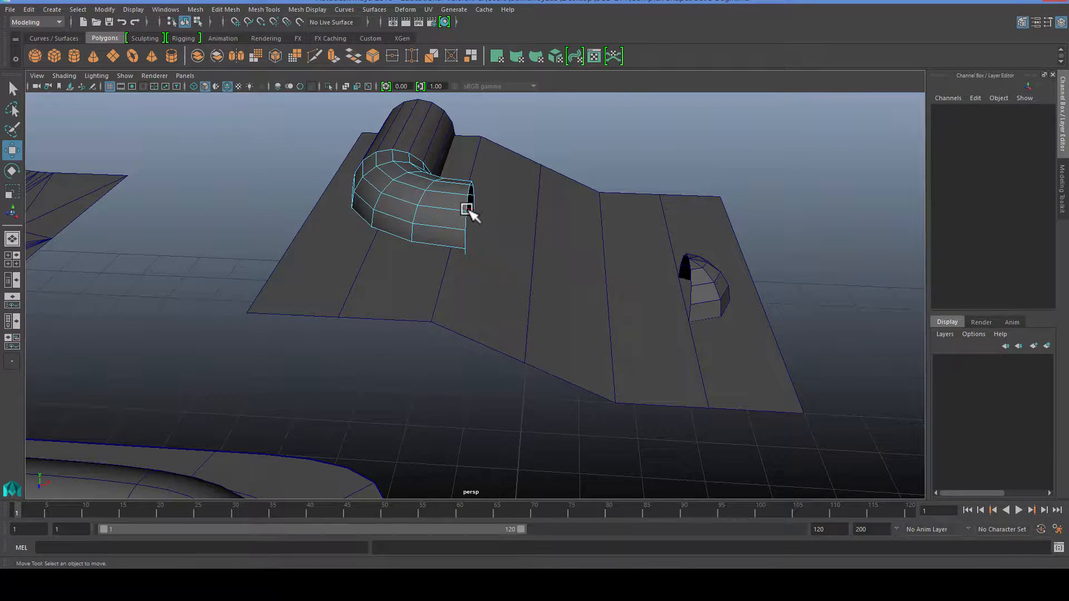
click(464, 220)
alt+drag(461, 238, 466, 314)
key(e)
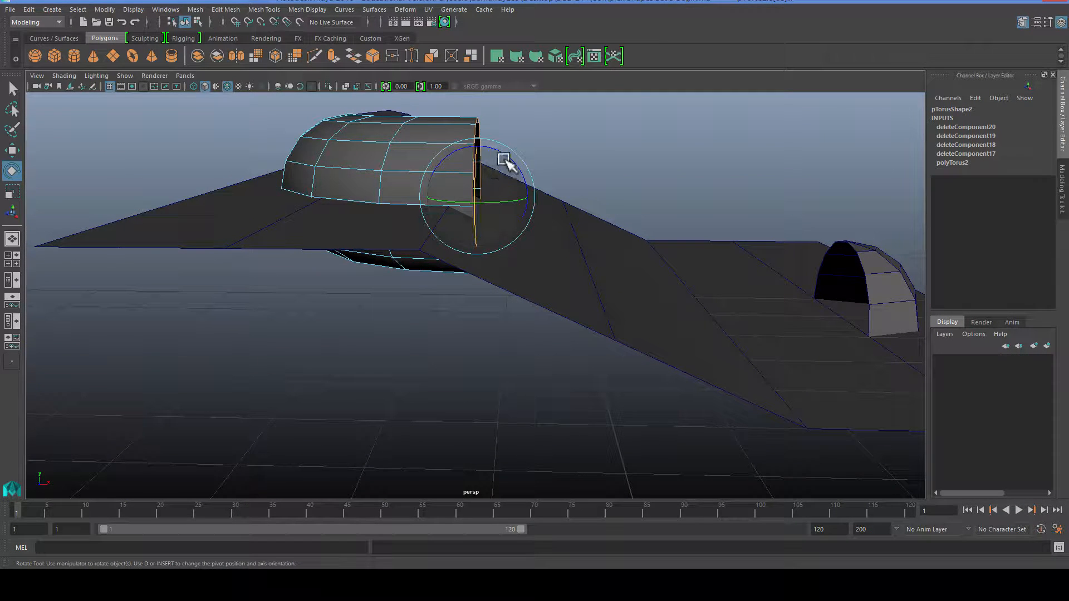
drag(506, 157, 516, 162)
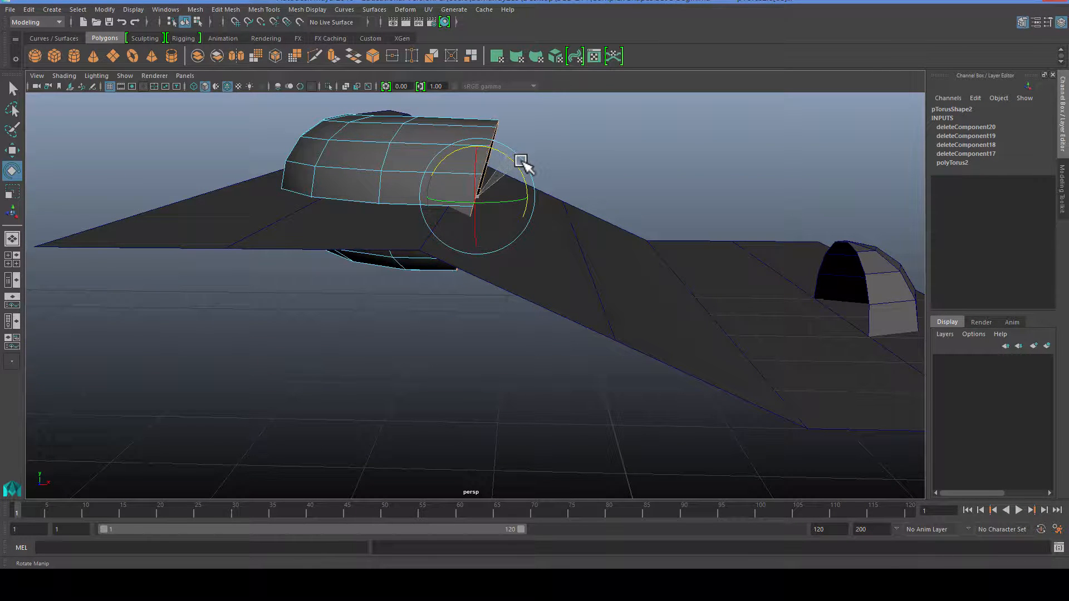
key(w)
drag(520, 198, 513, 198)
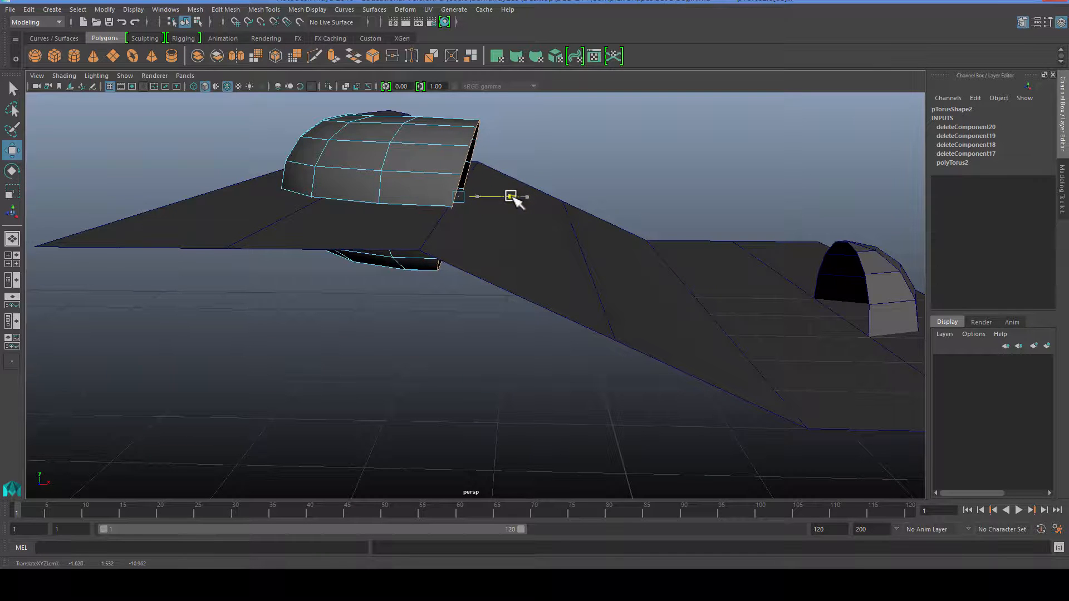
click(433, 366)
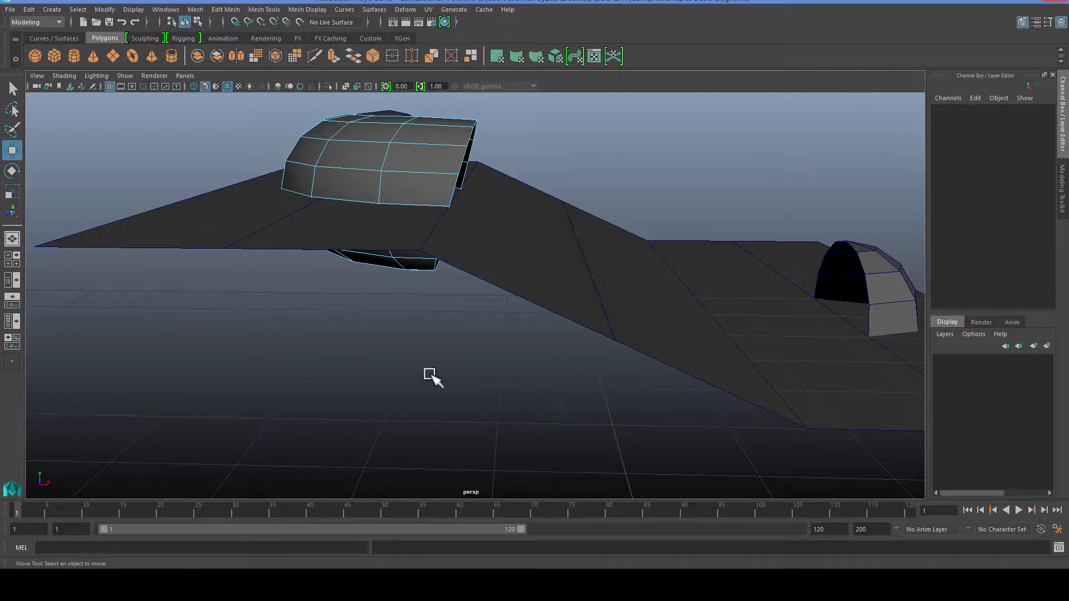
Extrude the elbow's tilted open-end edge loop and move it down along the slope to about X 1.77, Y 0.22
alt+drag(432, 375, 538, 343)
click(631, 336)
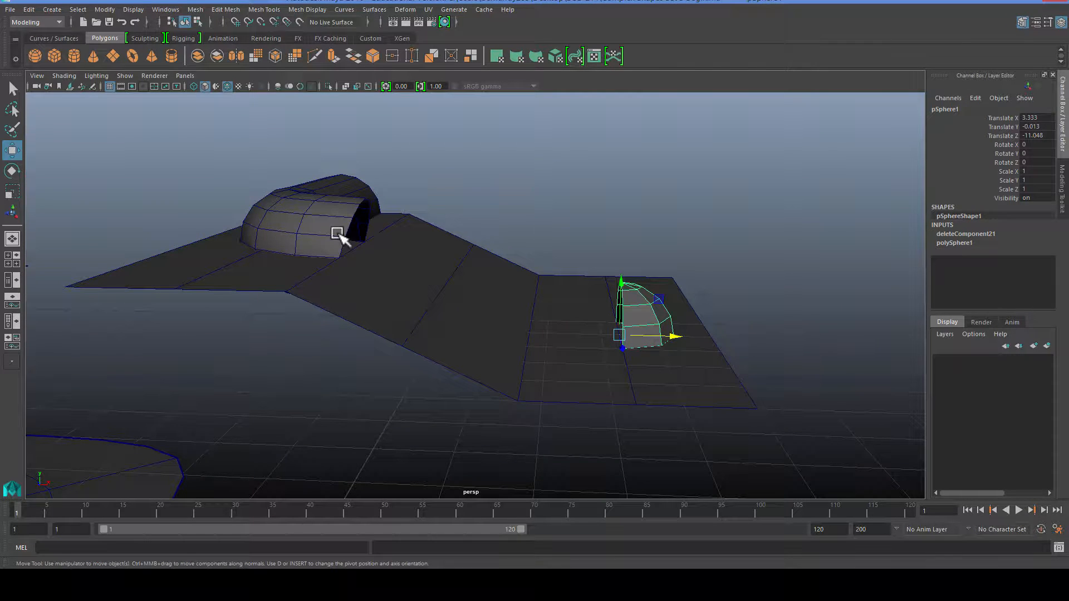
right_drag(338, 234, 345, 197)
click(351, 228)
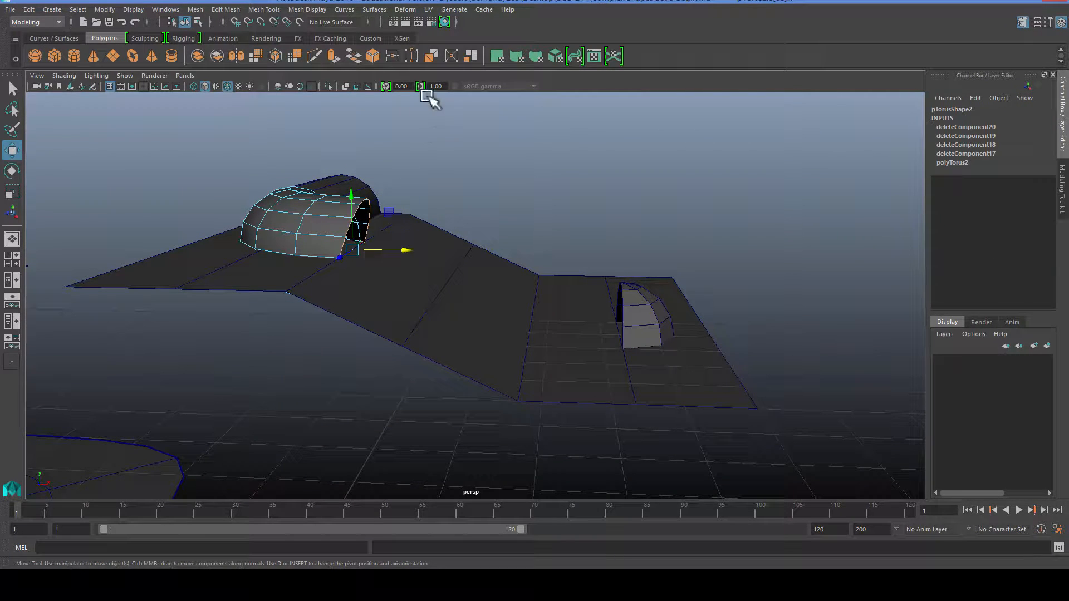
key(ctrl+e)
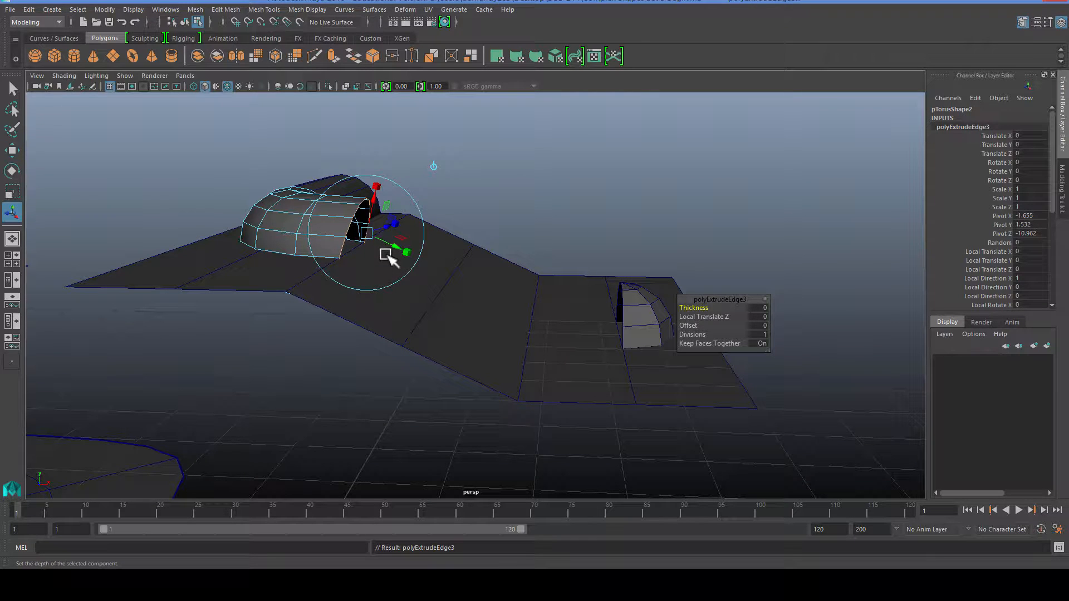
alt+drag(408, 322, 397, 291)
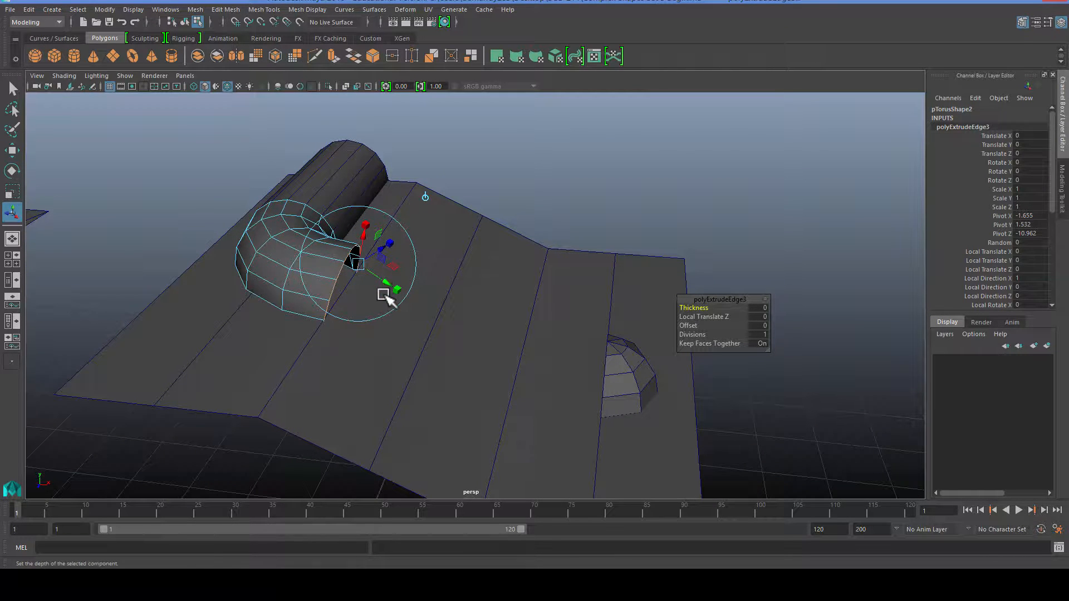
key(w)
drag(392, 301, 570, 316)
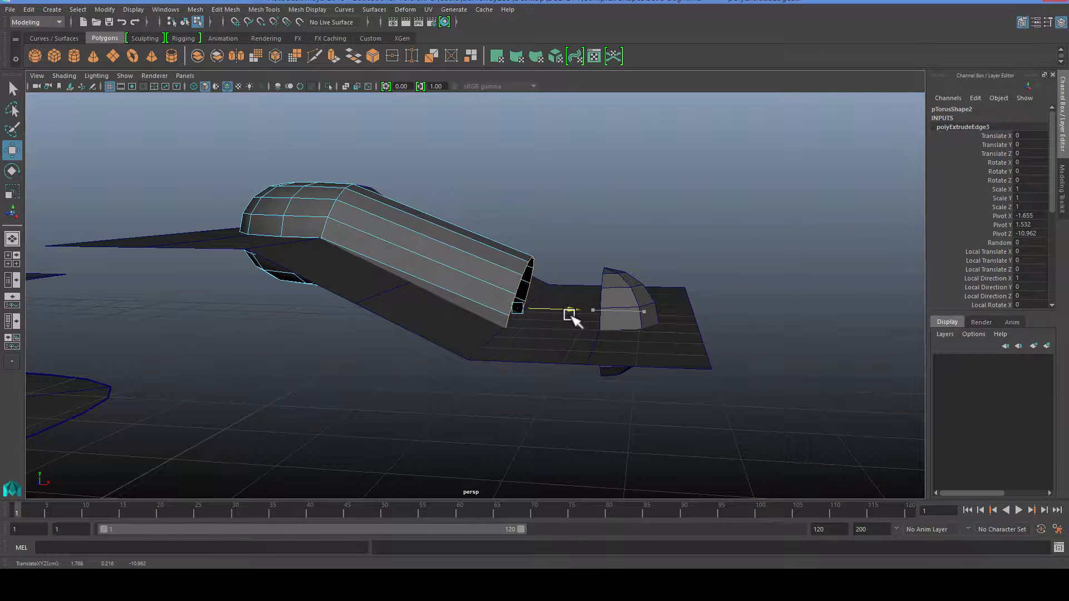
click(513, 198)
Tilt the lower end loop of the sloped section slightly and move it to about X 1.66, Y 0 at the slope's lower edge
alt+drag(494, 250, 562, 285)
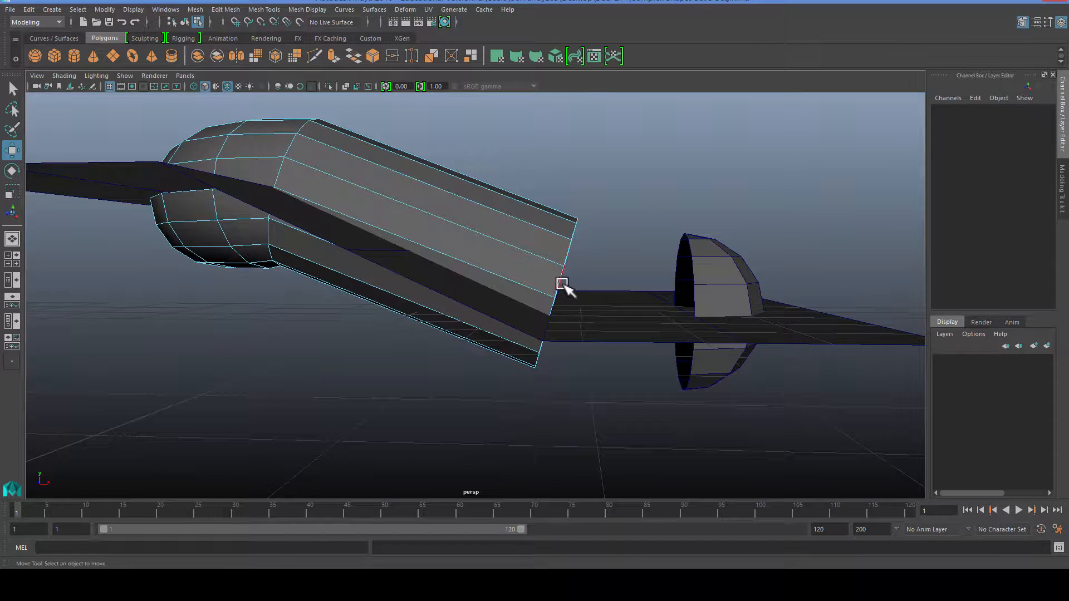
click(558, 285)
key(e)
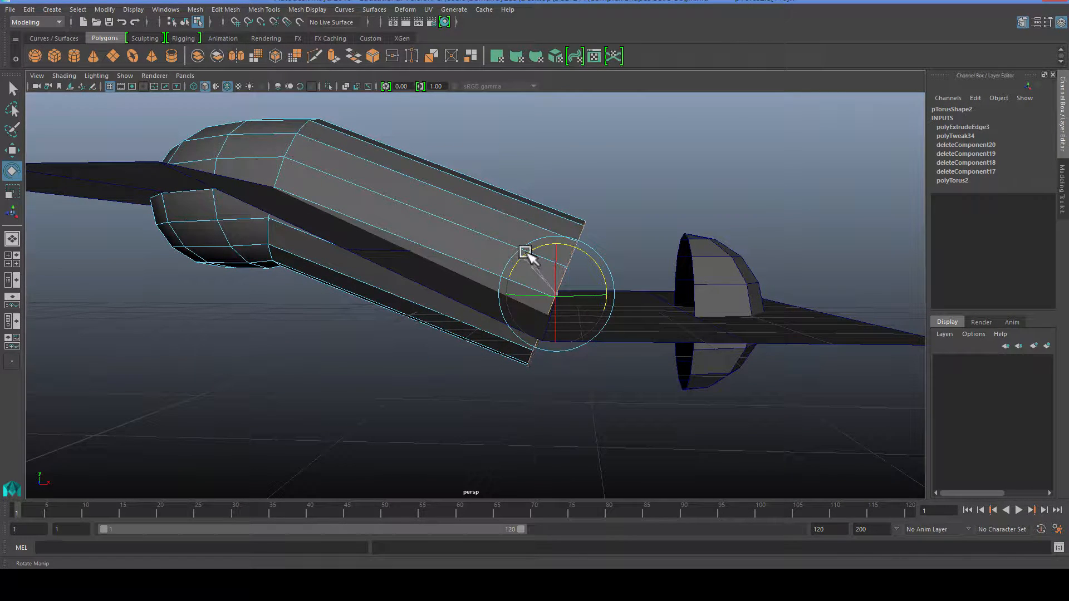
key(w)
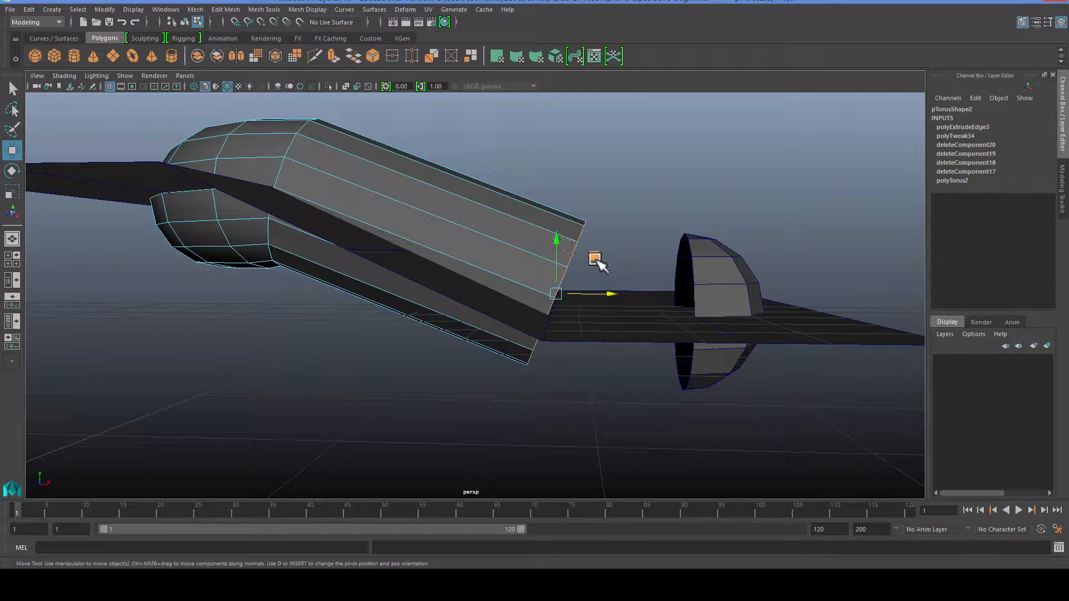
middle_drag(595, 261, 591, 277)
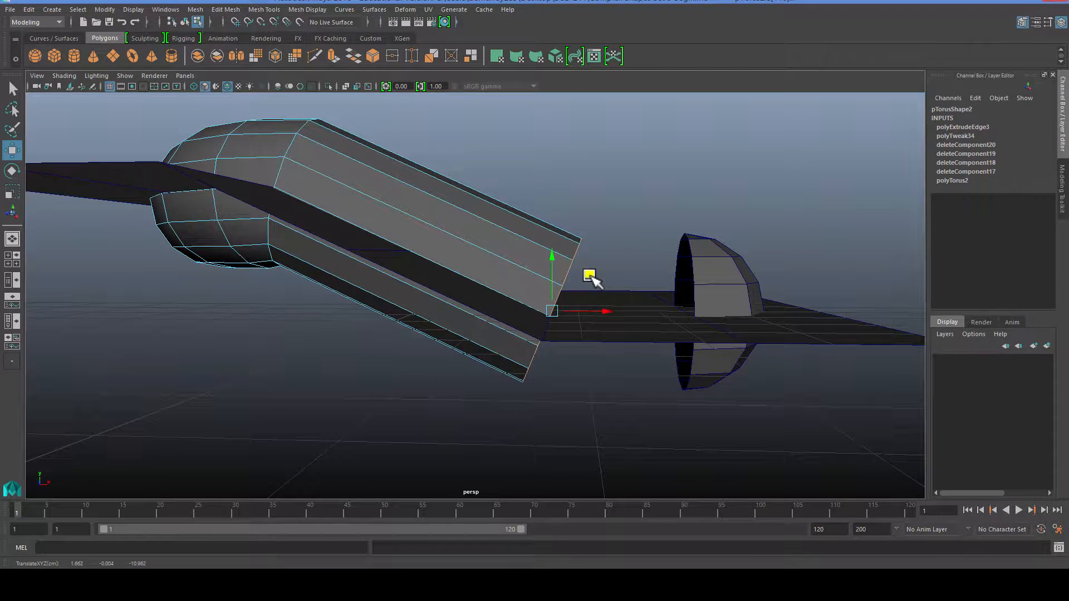
click(607, 201)
Extrude the half sphere's open border edges along X to about 2.11, close to the end of the sloped section
alt+drag(600, 198, 519, 241)
scroll(555, 240, up, 10)
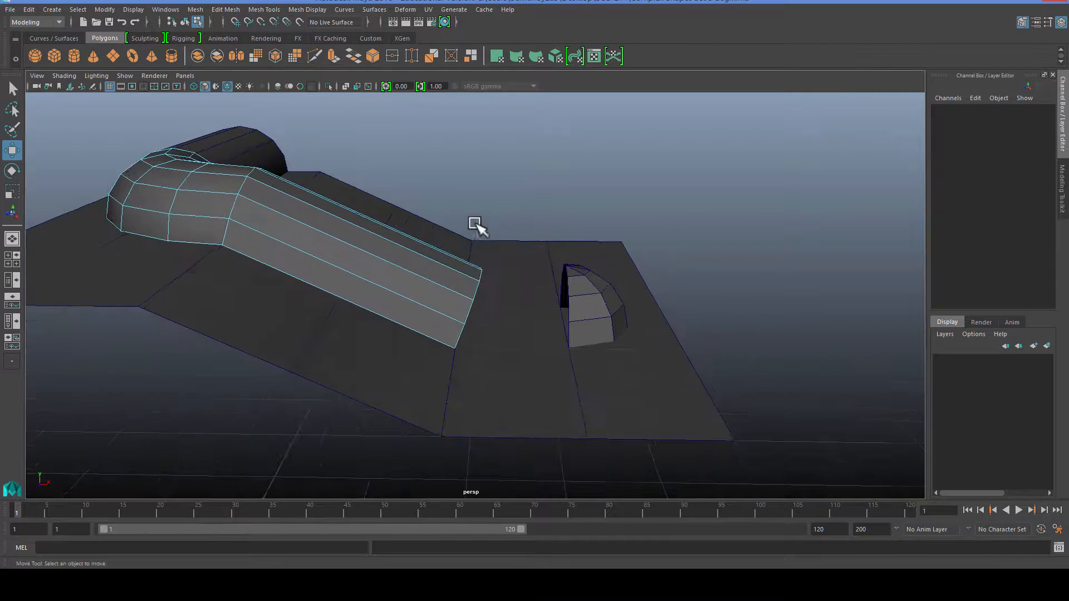
scroll(551, 239, up, 3)
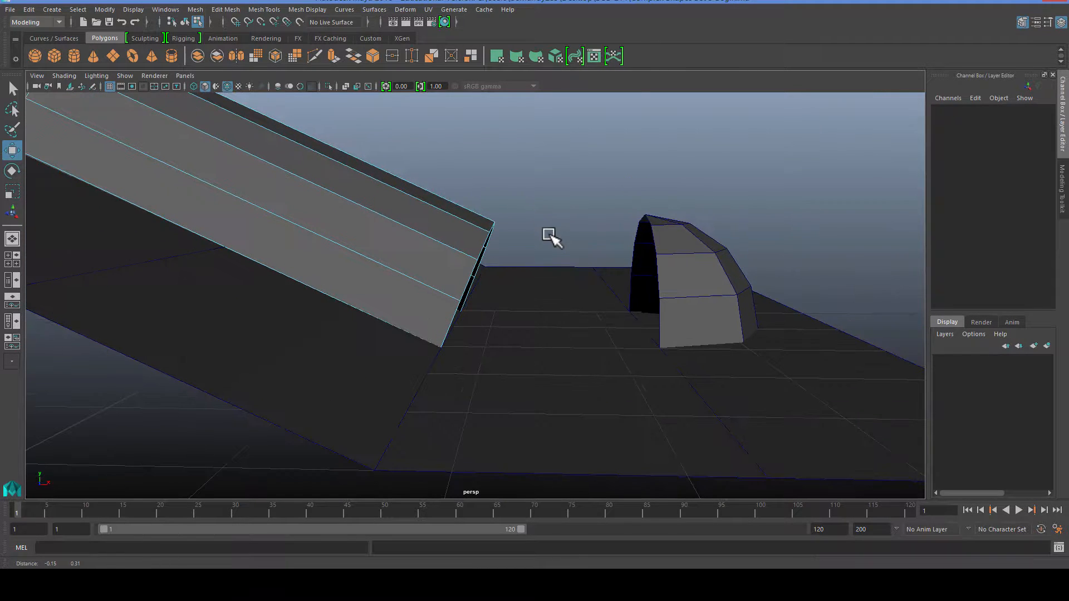
click(657, 250)
right_drag(664, 272, 653, 227)
double_click(653, 236)
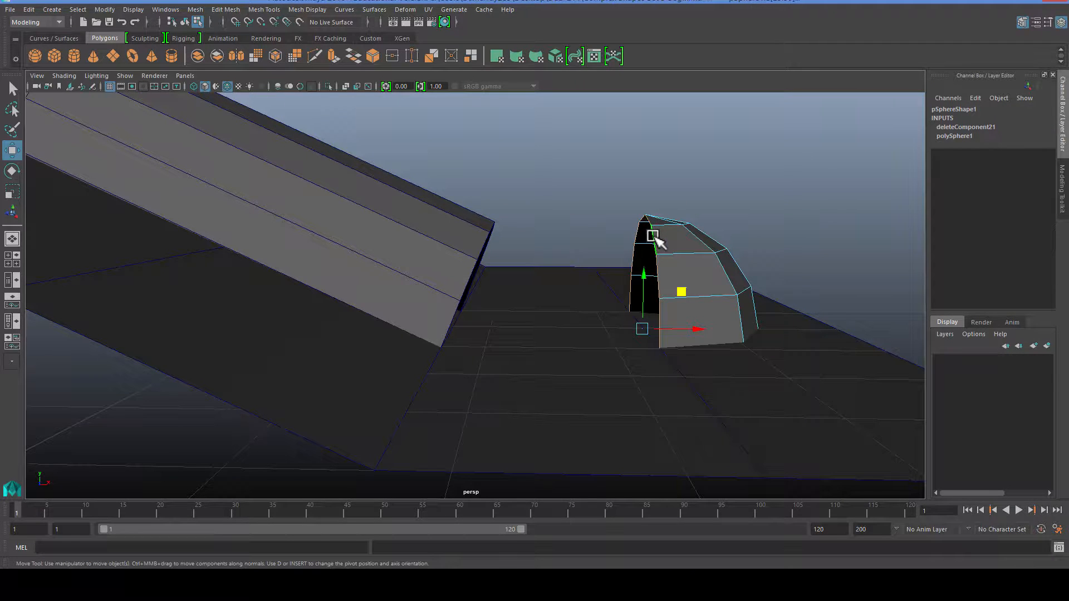
alt+drag(656, 240, 557, 267)
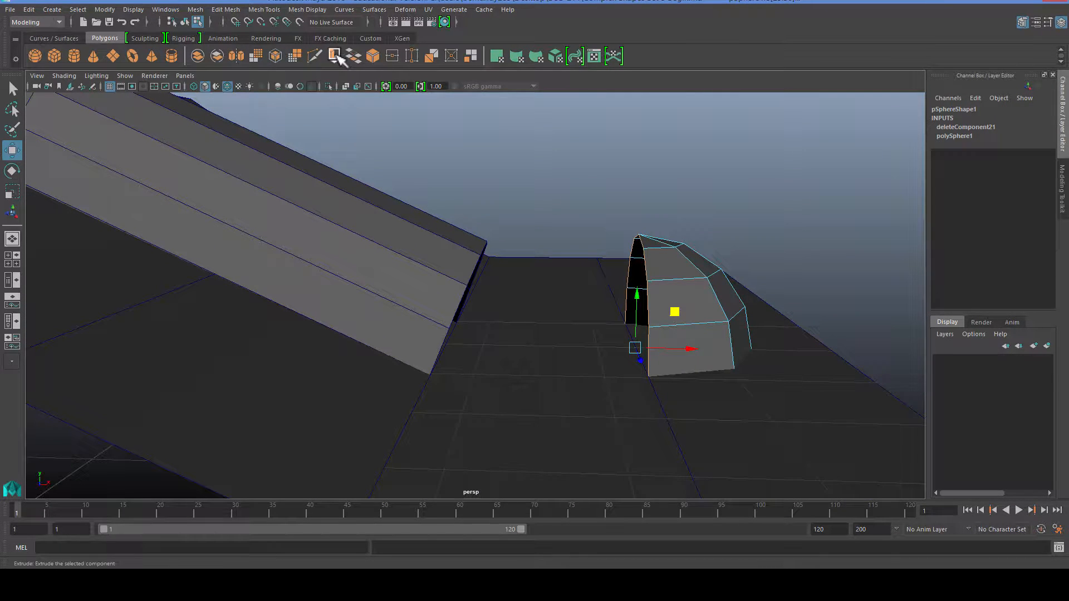
click(335, 56)
key(w)
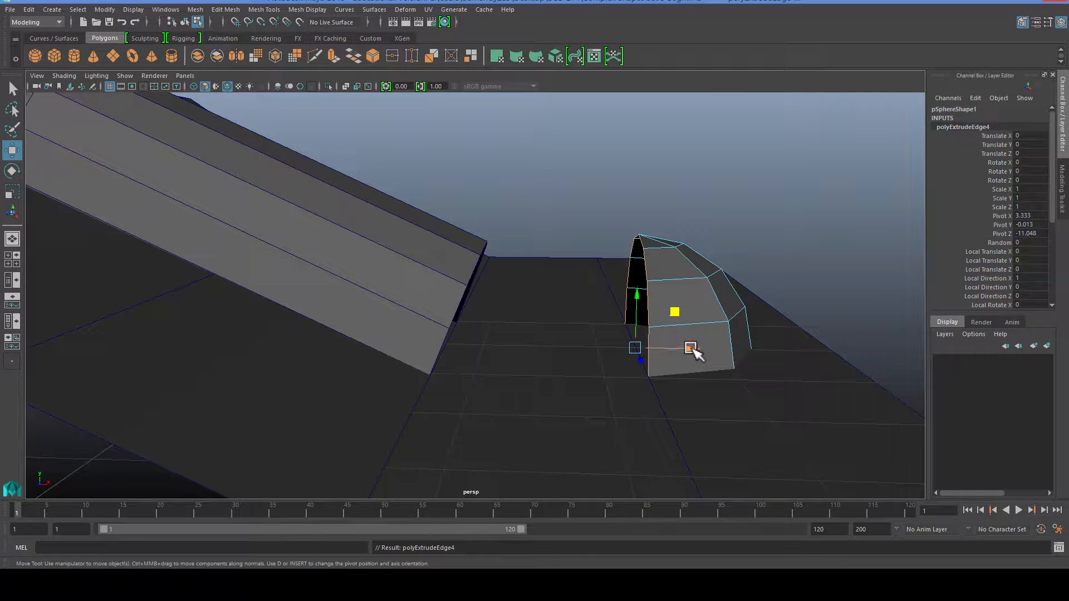
drag(692, 349, 557, 353)
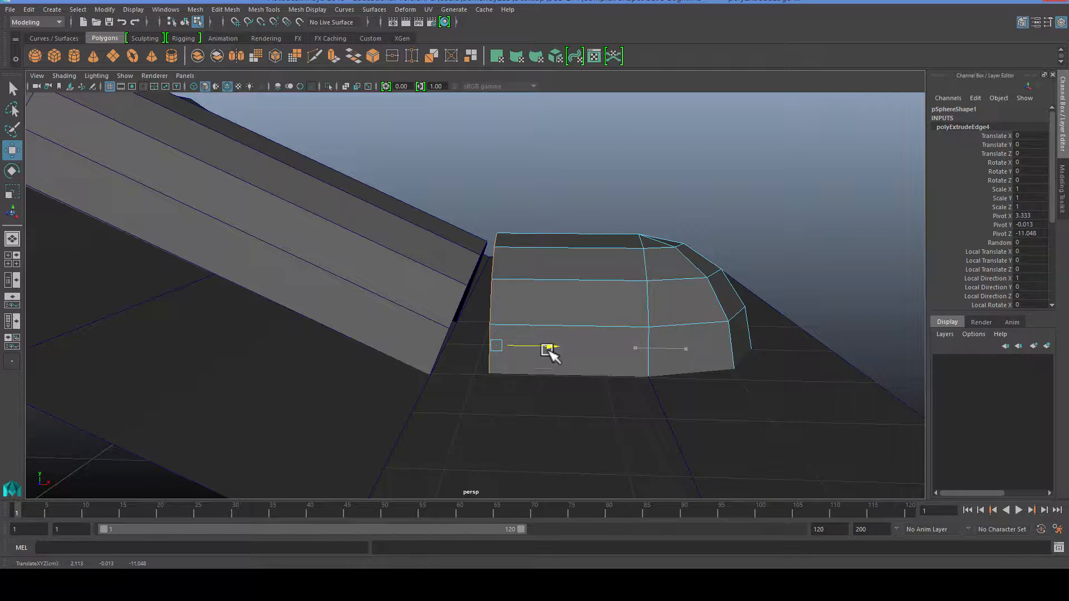
click(477, 191)
Examine the gap between the sloped section and the extended half sphere, and the pipe's alignment on the plane from several angles
alt+drag(478, 191, 480, 311)
scroll(490, 253, up, 5)
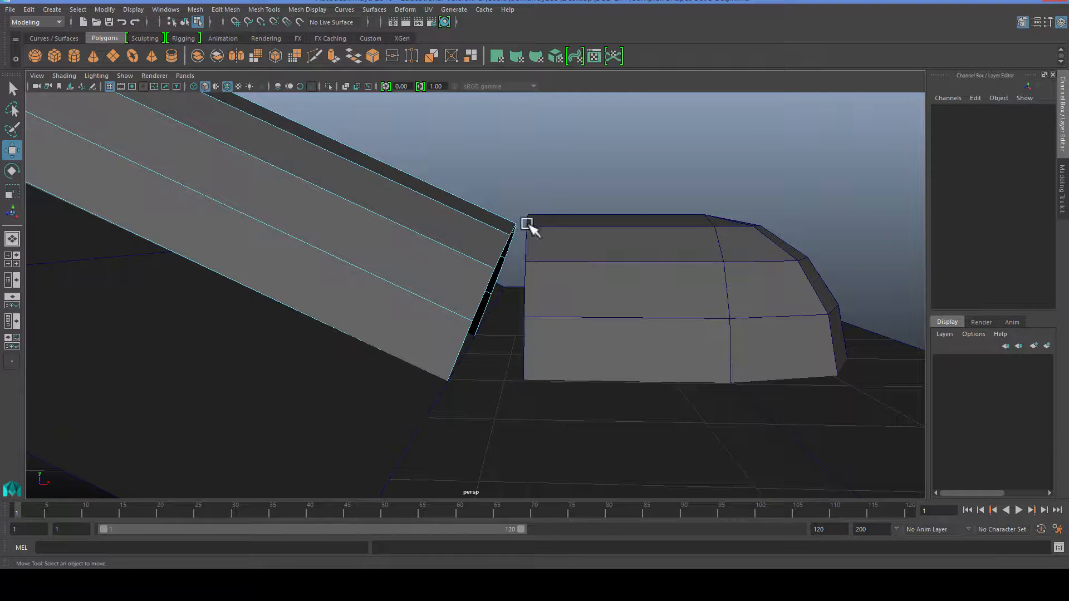
alt+drag(523, 231, 496, 286)
scroll(496, 286, down, 4)
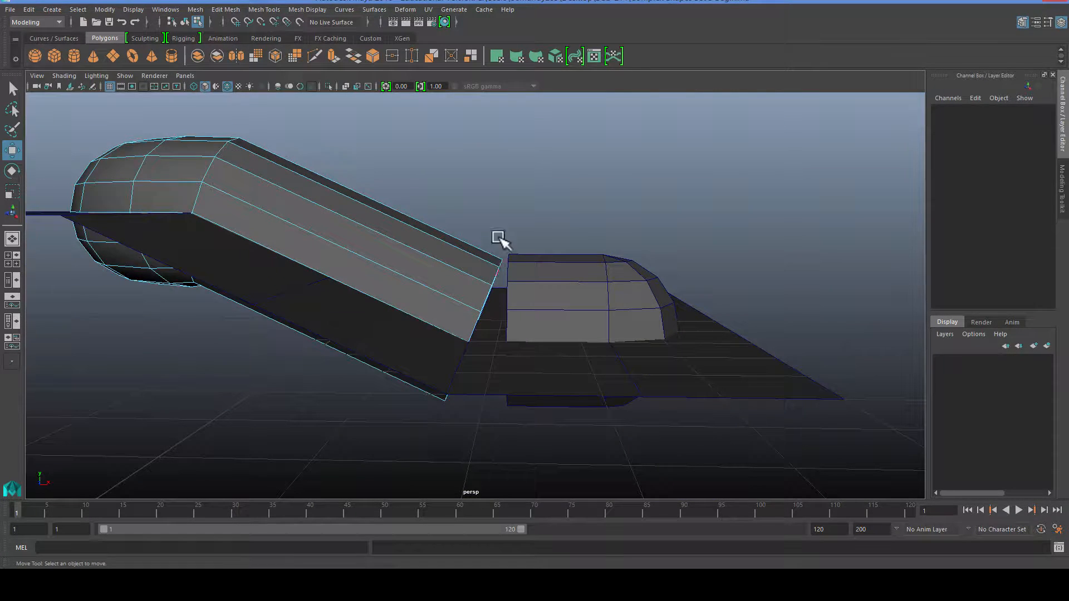
alt+drag(494, 212, 409, 272)
click(405, 358)
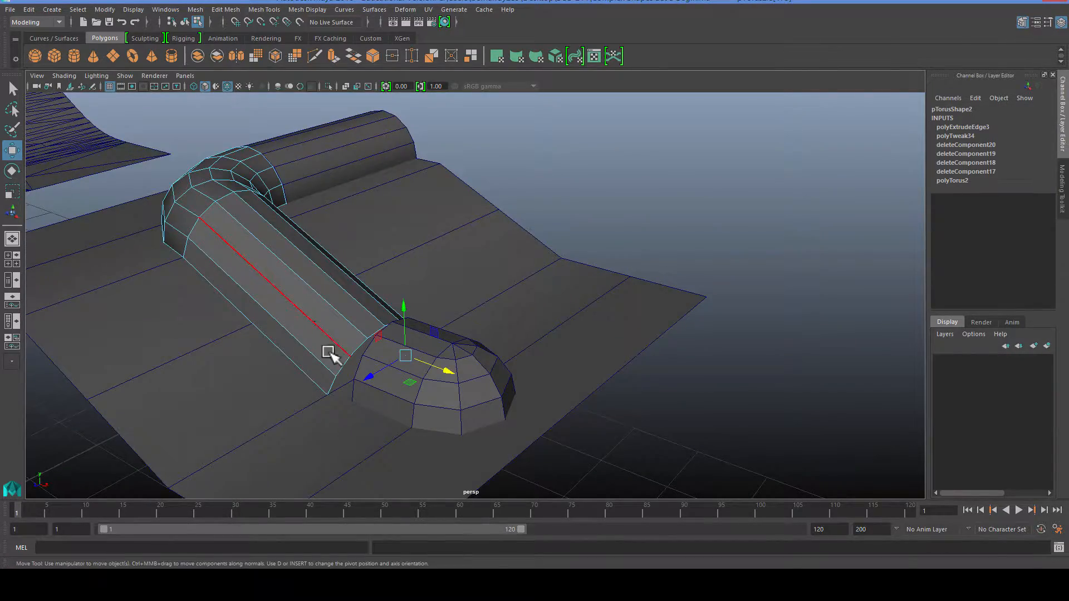
alt+drag(328, 352, 382, 420)
click(317, 286)
alt+drag(317, 286, 324, 372)
Snap the cylinder along X to -3.333 so it is centred on the plane's crosswise edge
right_drag(479, 231, 536, 216)
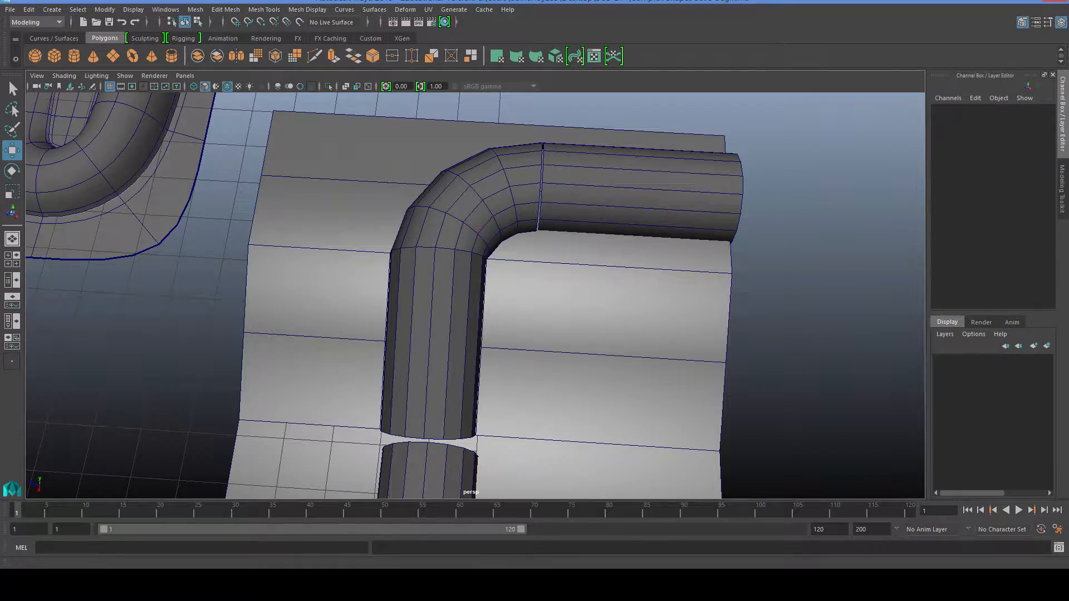
click(662, 189)
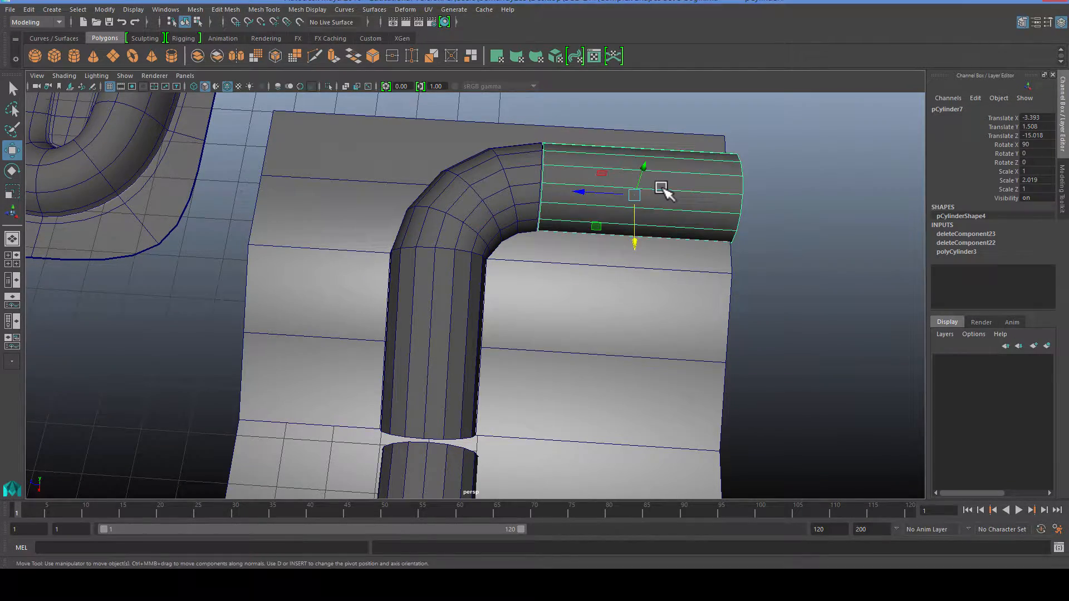
key(f)
alt+drag(685, 270, 414, 303)
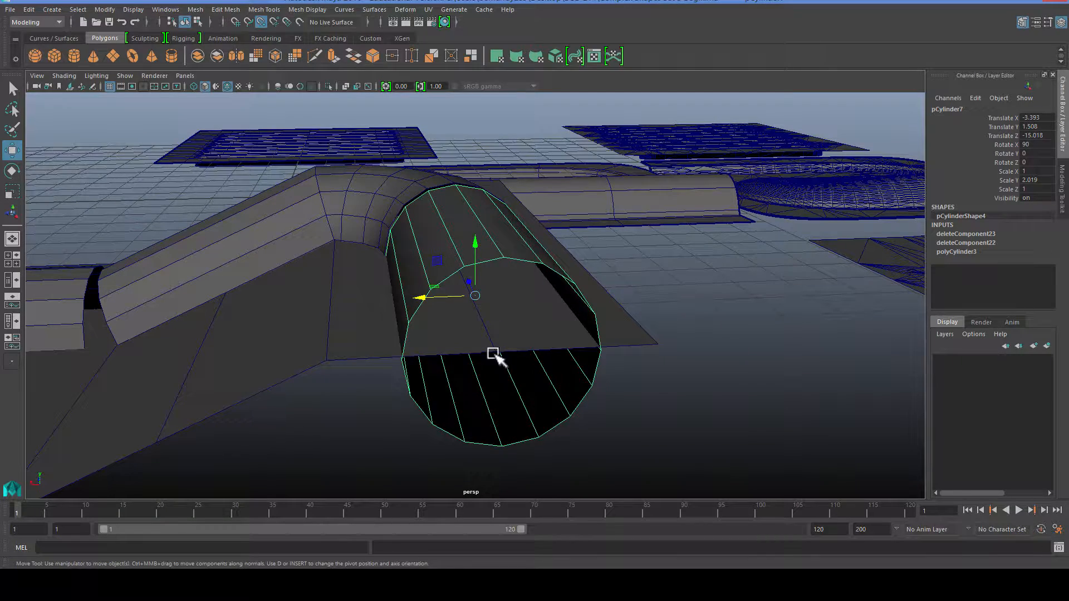
middle_drag(493, 354, 494, 355)
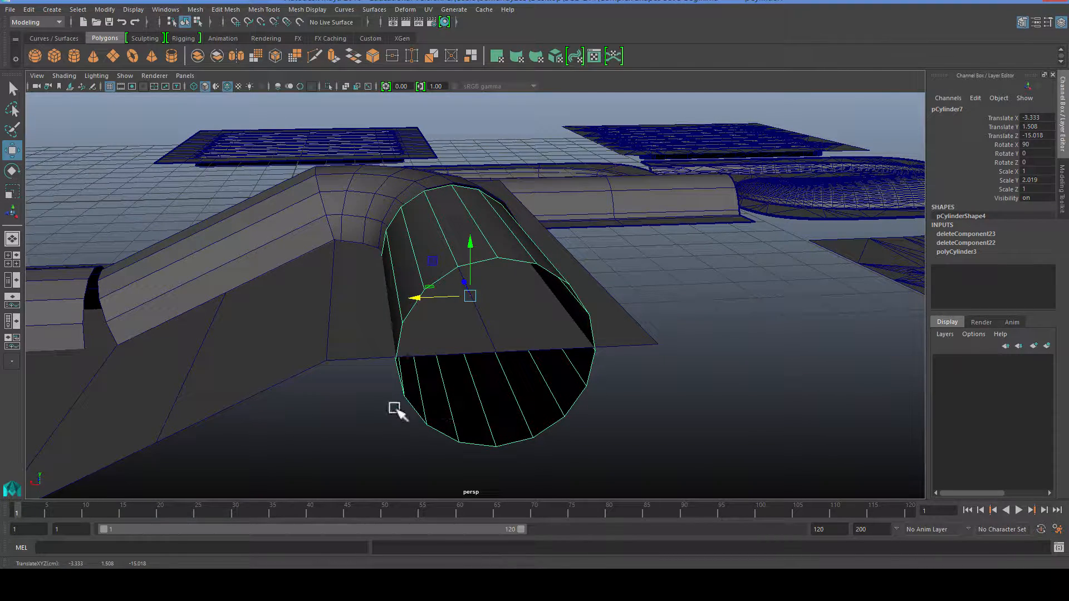
Check the row of cylinder side faces just below the plane by selecting one of its faces
alt+drag(395, 409, 529, 351)
right_drag(528, 271, 526, 316)
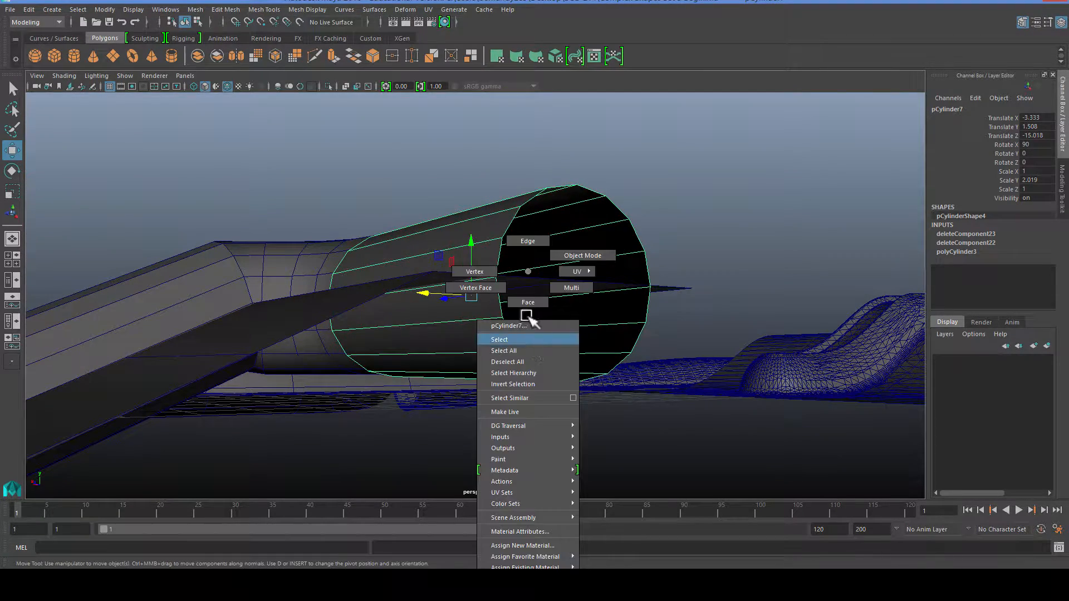
click(476, 328)
double_click(463, 315)
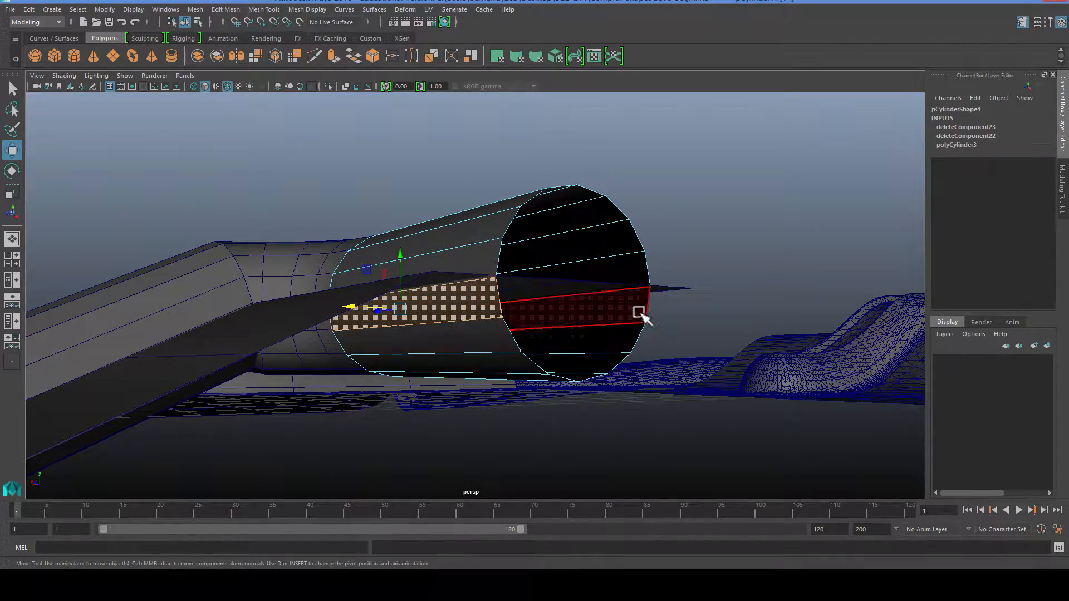
click(676, 371)
Snap the torus elbow by its end-loop vertex onto the matching cylinder vertex, placing it at X -1.333, Y 1.508, Z -12.999
alt+drag(676, 371, 479, 350)
click(280, 309)
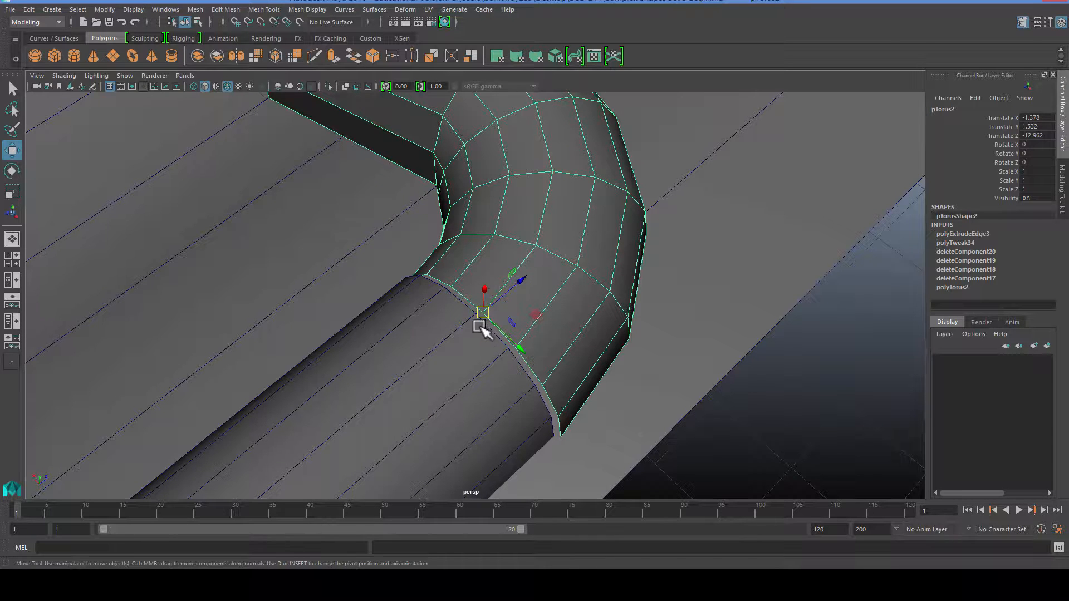
drag(477, 319, 474, 318)
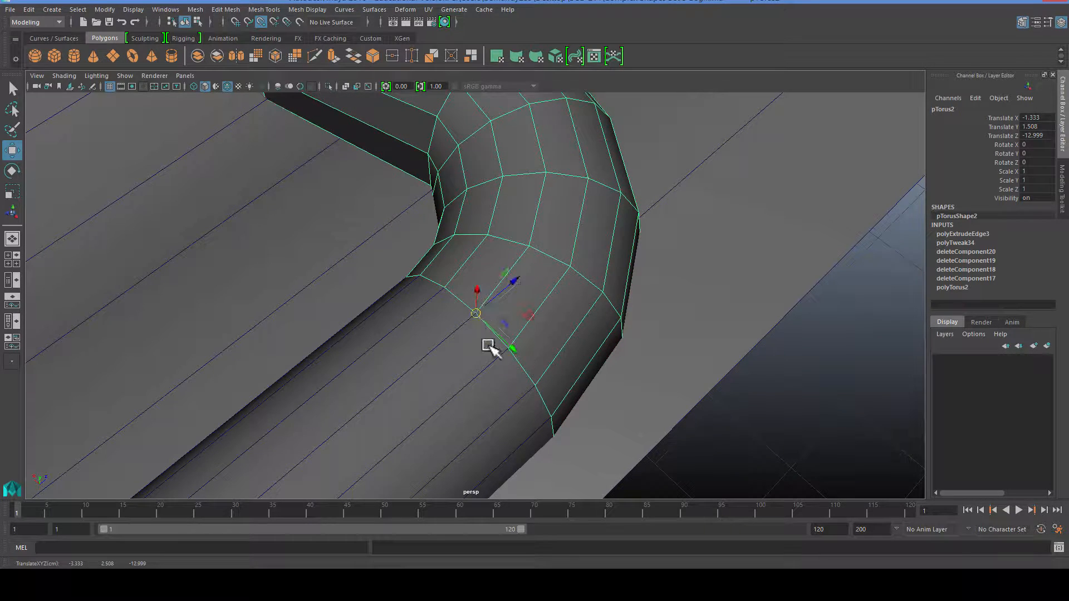
Nudge the edge loop between the torus elbow and its sloped extrusion slightly up and along X, to about X -1.672, Y 1.520
click(807, 377)
alt+drag(728, 370, 479, 385)
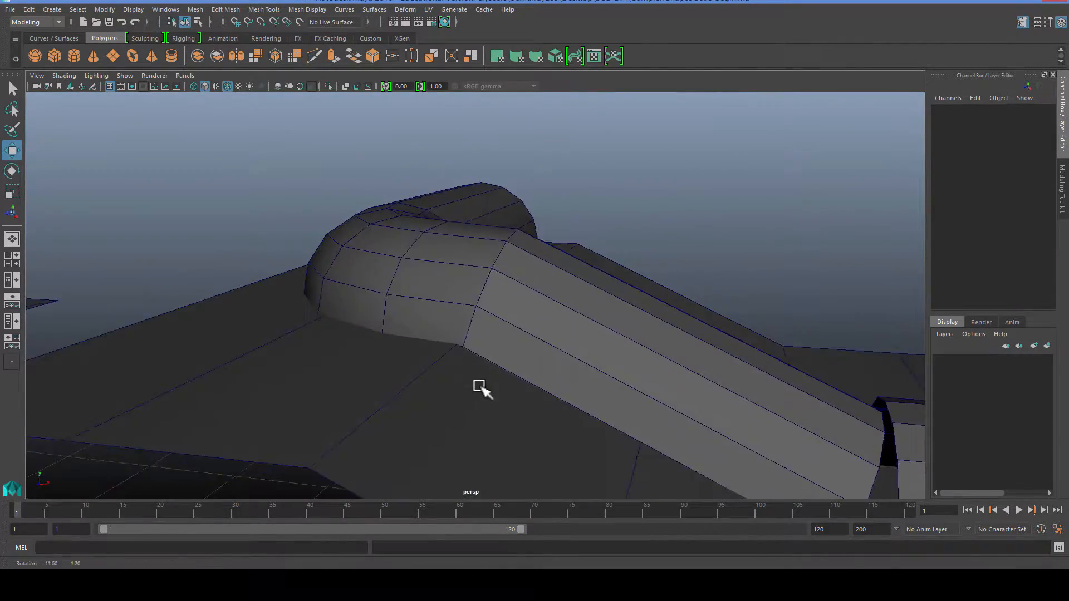
scroll(493, 377, up, 3)
right_drag(499, 269, 508, 238)
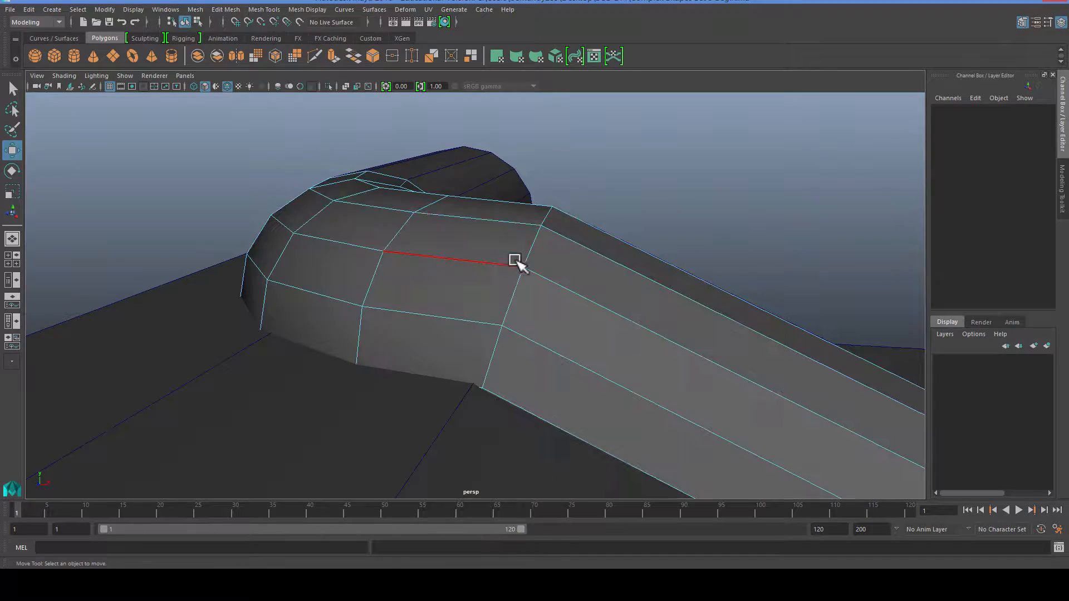
click(512, 290)
alt+drag(512, 290, 574, 344)
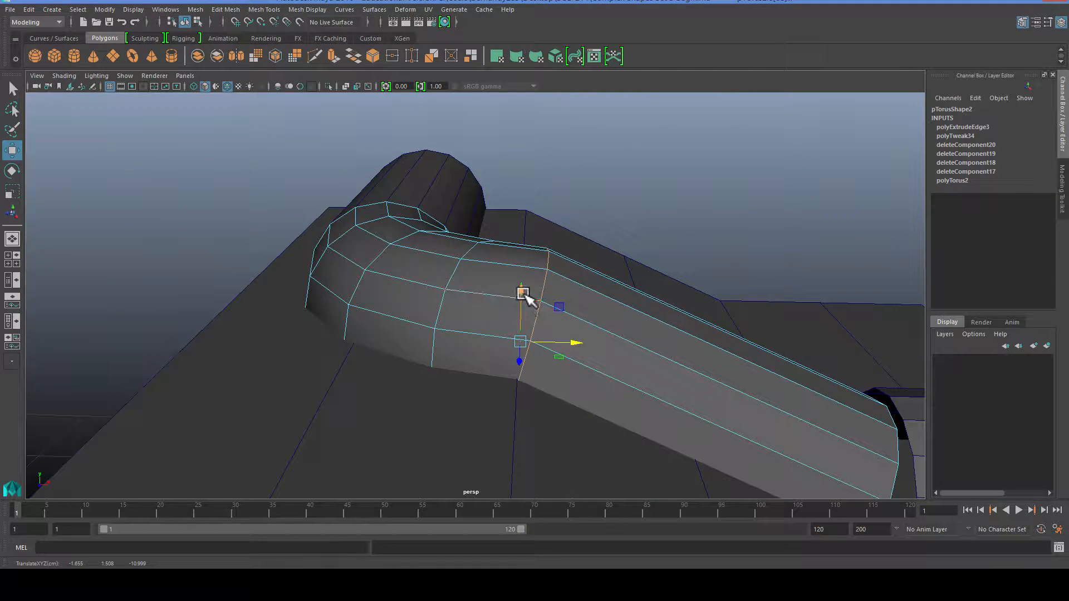
drag(526, 295, 524, 291)
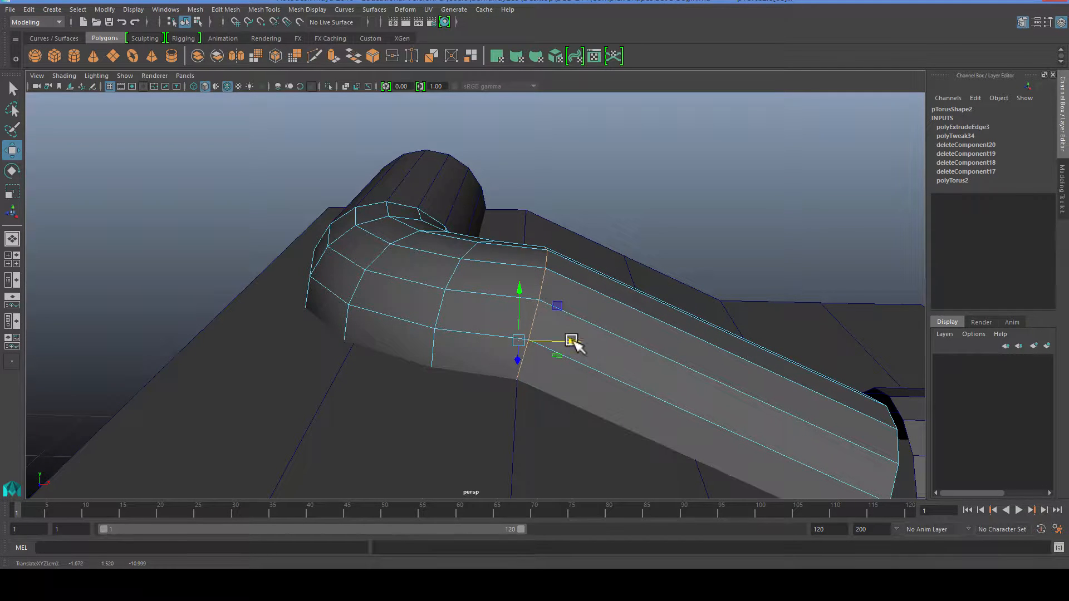
click(649, 195)
alt+drag(649, 194, 557, 282)
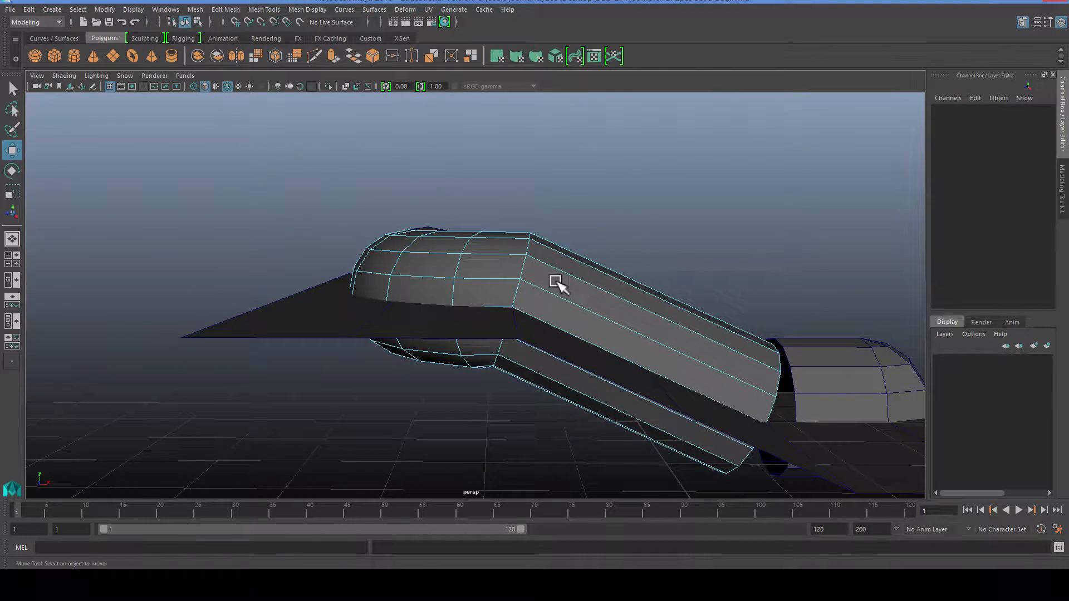
Delete all faces of the torus elbow and its sloped extrusion that lie below the stepped plane
double_click(556, 284)
click(580, 206)
alt+drag(580, 206, 517, 253)
right_click(326, 189)
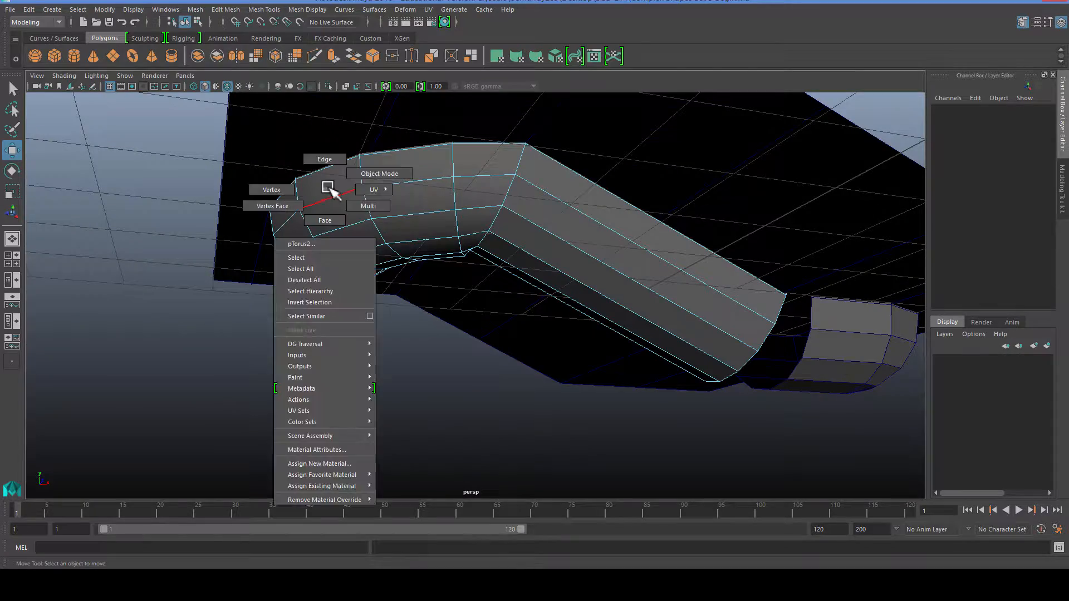
right_drag(335, 216, 335, 220)
alt+drag(337, 223, 426, 186)
click(520, 172)
shift+click(391, 117)
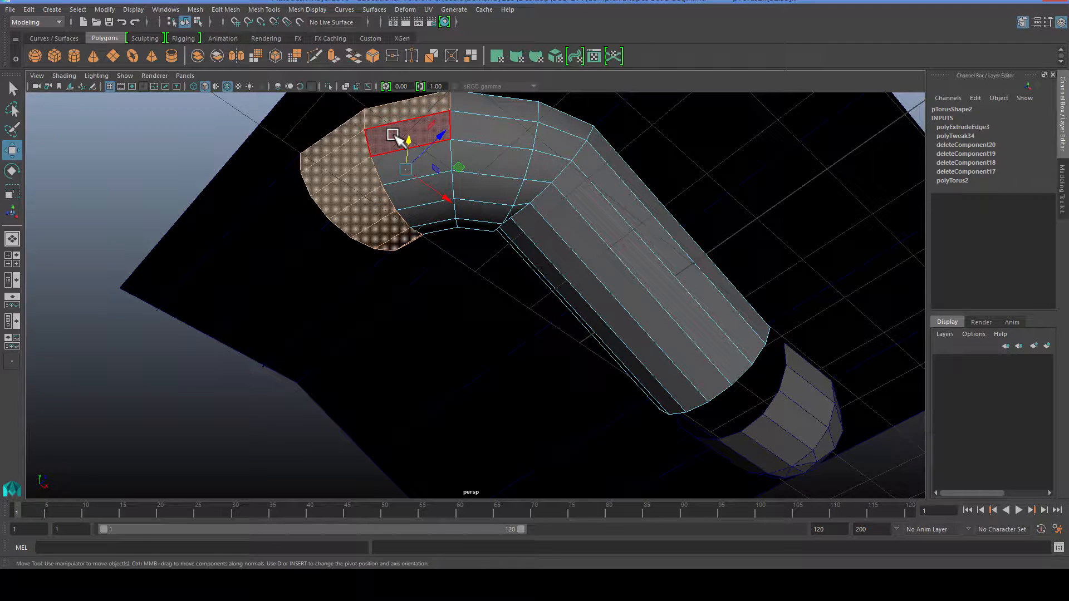
shift+click(397, 140)
shift+click(477, 116)
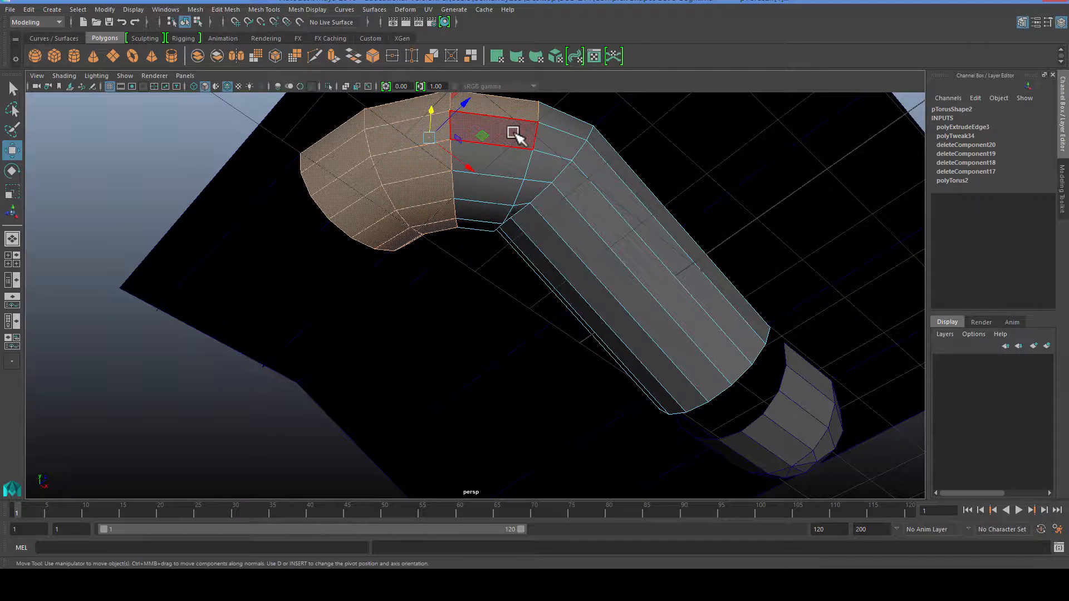
shift+click(513, 134)
shift+double_click(563, 143)
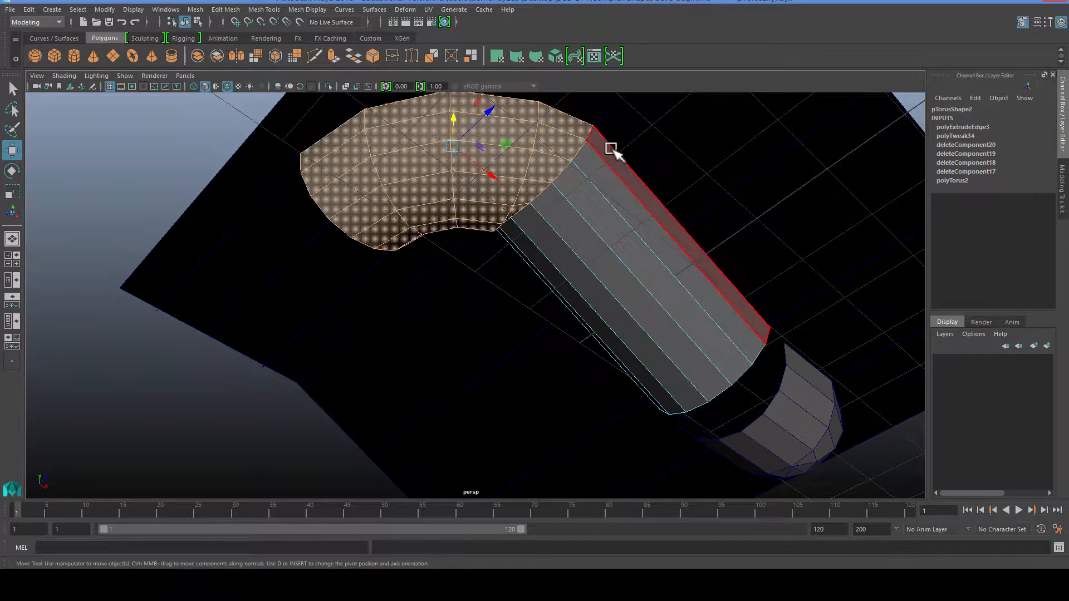
shift+click(610, 151)
shift+double_click(595, 182)
scroll(577, 255, down, 2)
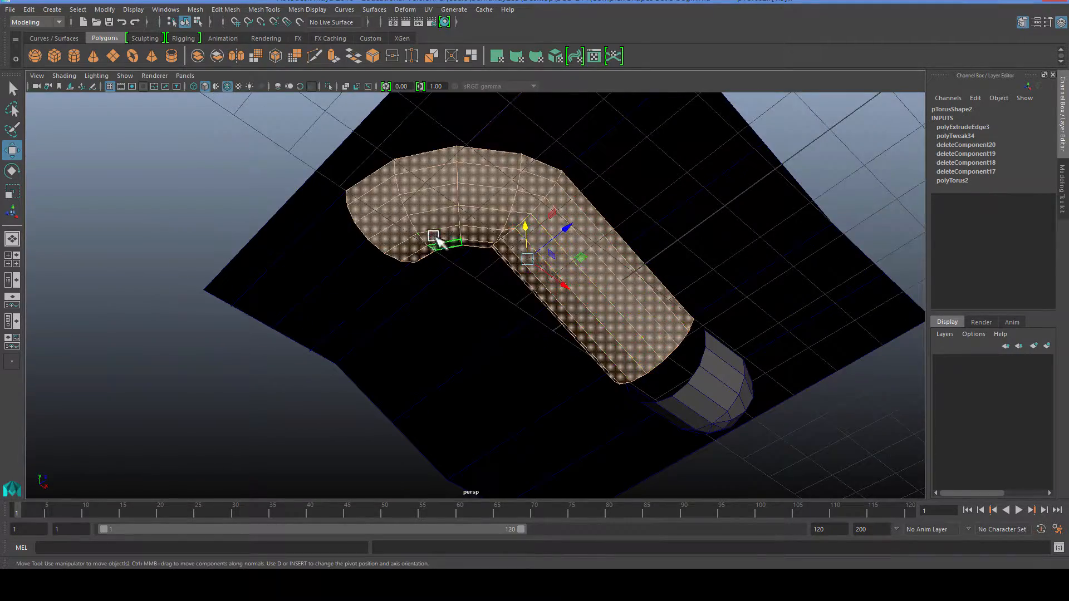
alt+drag(434, 238, 271, 167)
ctrl+drag(564, 230, 566, 231)
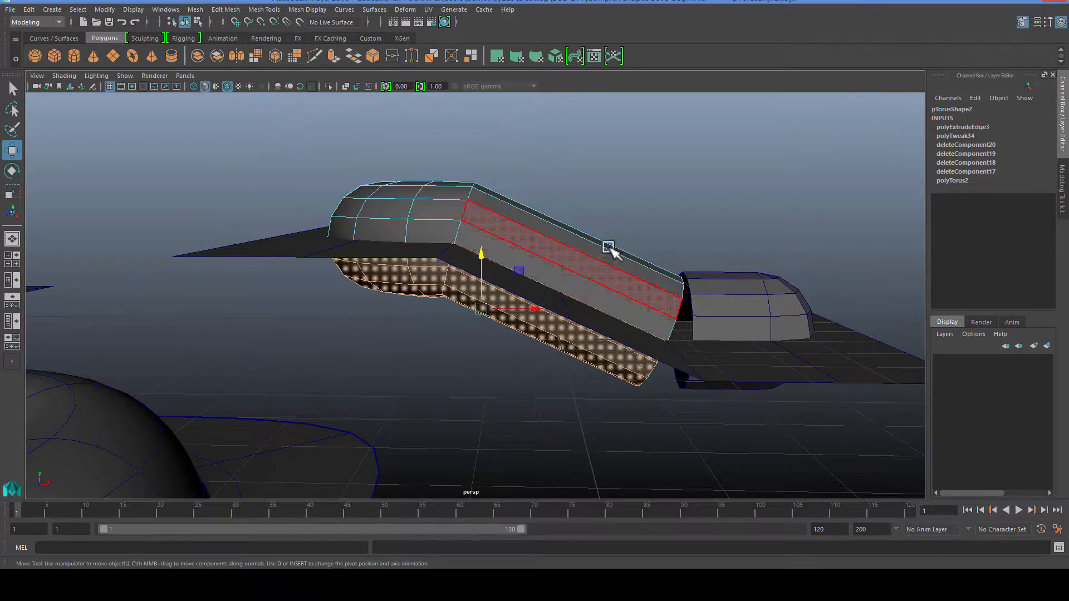
alt+drag(632, 274, 436, 201)
click(372, 302)
Raise the torus elbow and the cylinder together in object mode to Translate Y 1.532, just above the plane
right_click(435, 195)
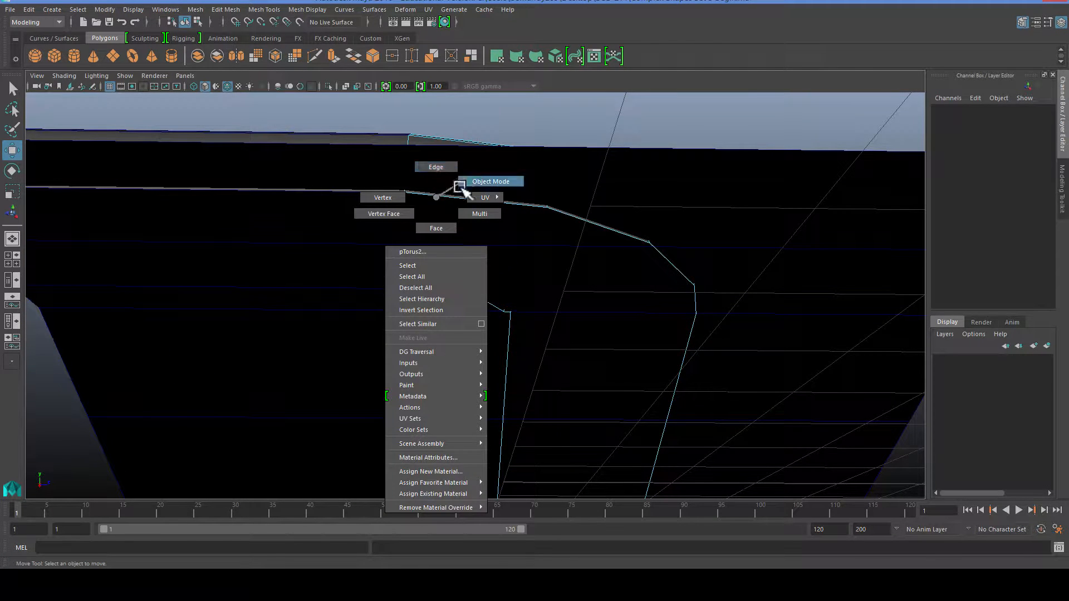
click(460, 187)
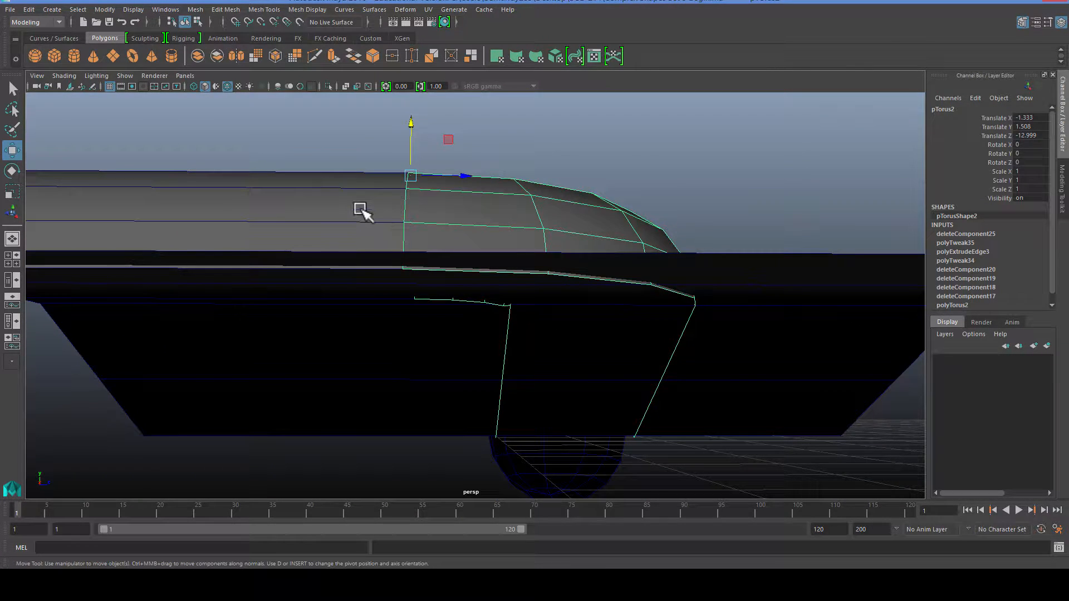
click(333, 285)
alt+drag(333, 286, 393, 319)
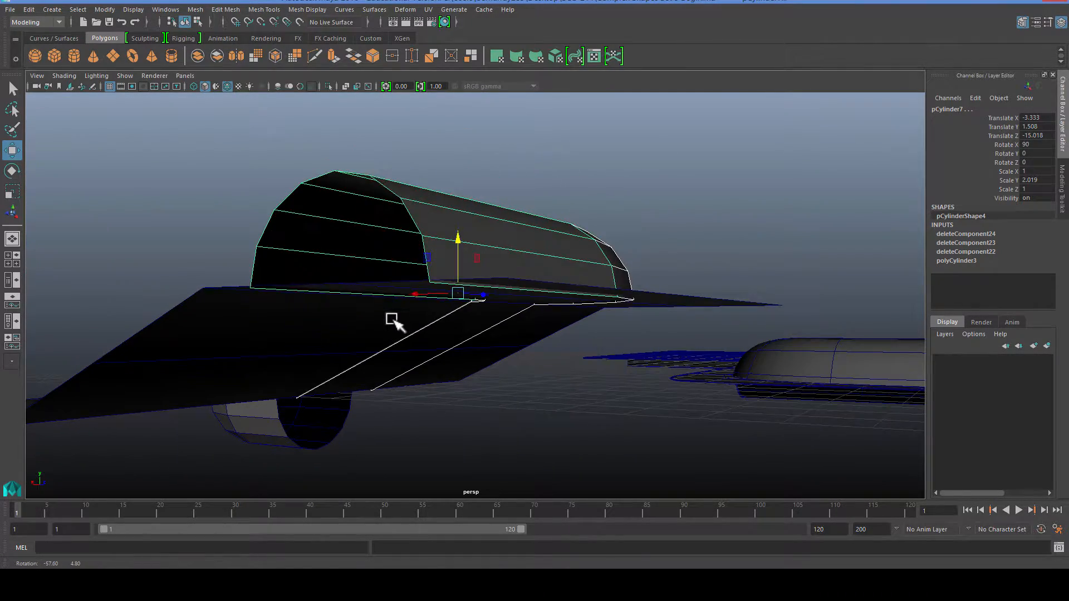
scroll(389, 324, up, 2)
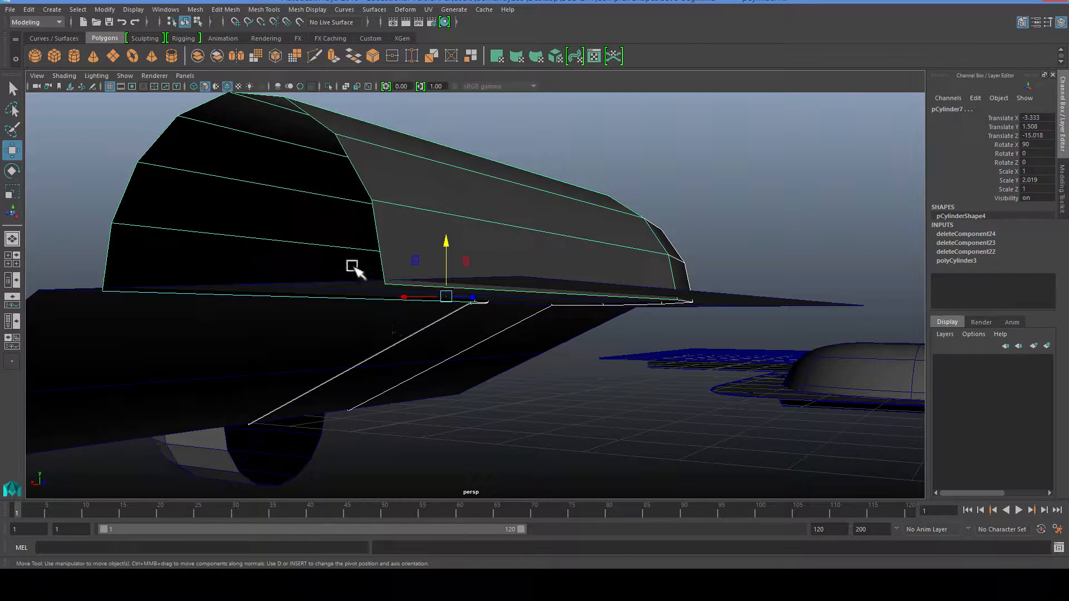
alt+drag(353, 267, 368, 286)
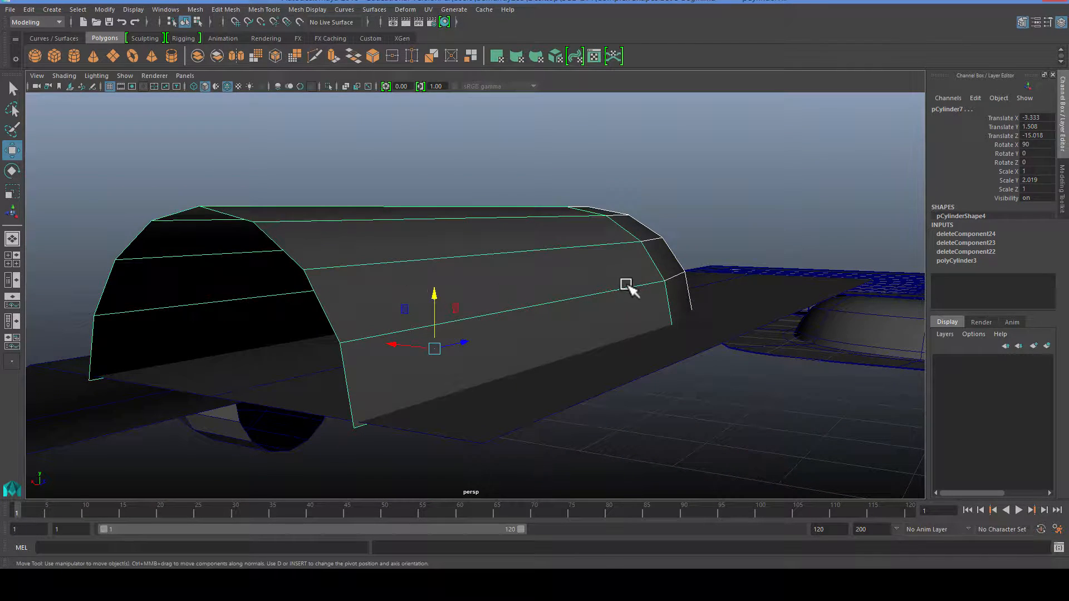
drag(437, 295, 437, 291)
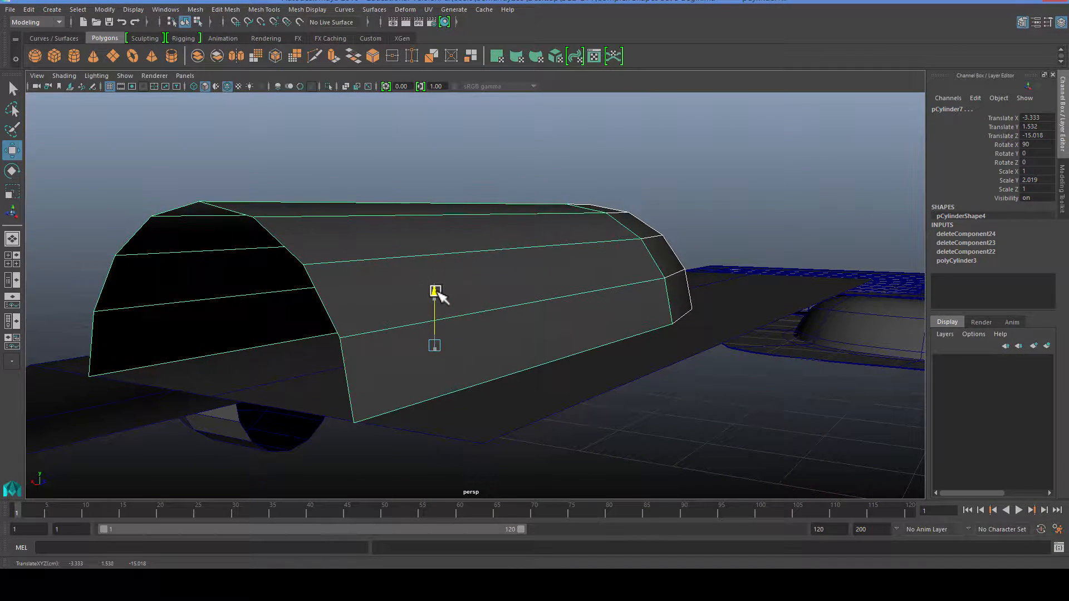
click(743, 407)
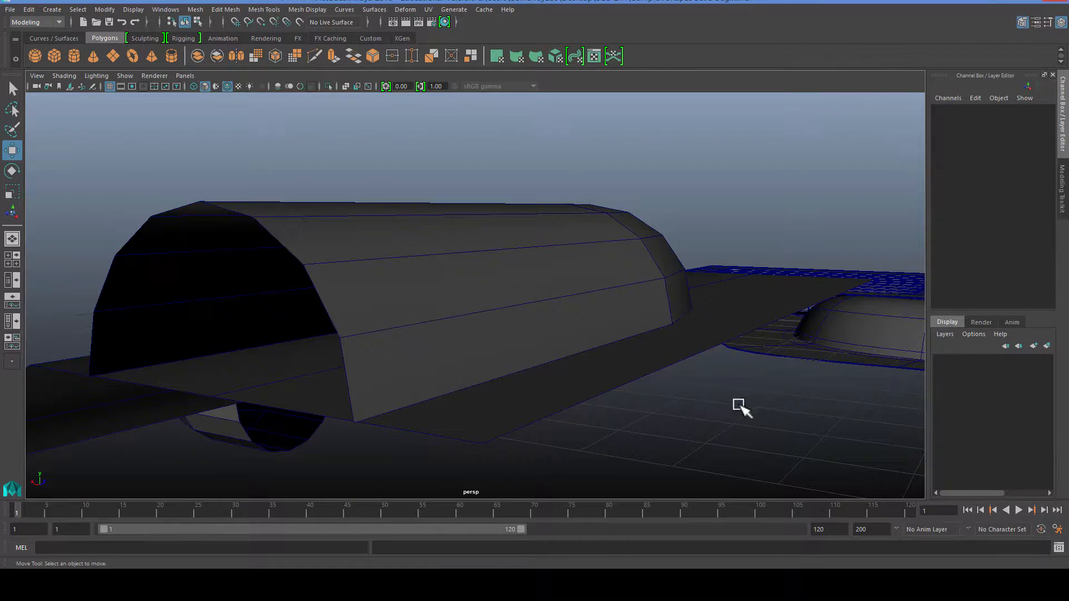
Examine how the raised pipe meets the plane, including the lower border of the sloped section and the gap before the half sphere
alt+drag(742, 409, 446, 318)
click(543, 246)
mouse_move(543, 246)
alt+mouse_down()
mouse_move(573, 283)
mouse_move(536, 254)
alt+mouse_up()
click(448, 267)
alt+drag(450, 268, 507, 320)
alt+right_drag(507, 320, 620, 259)
double_click(625, 269)
alt+drag(627, 269, 526, 182)
click(527, 183)
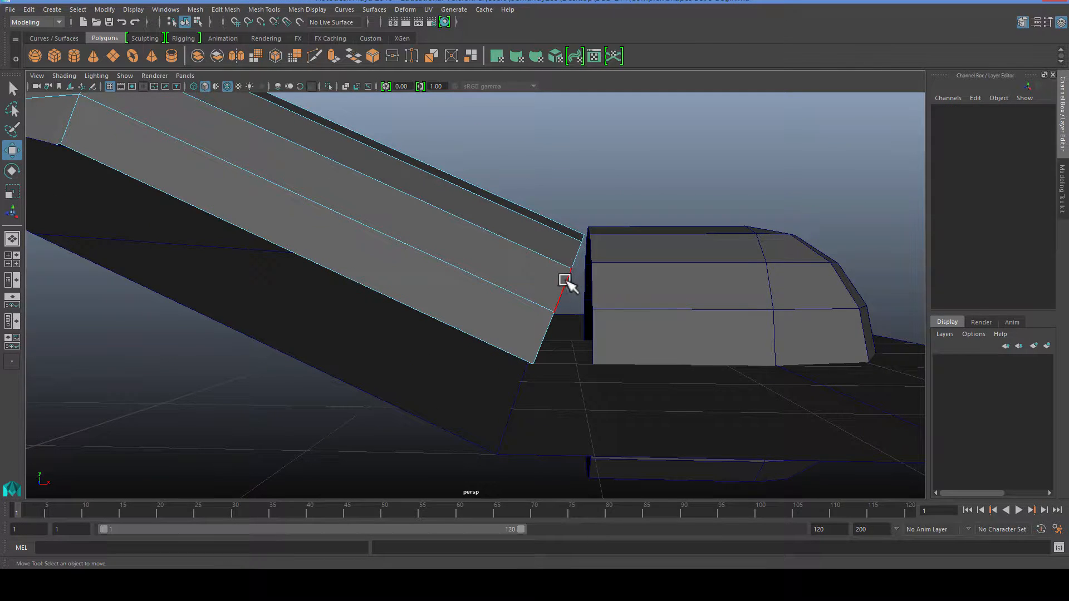
click(565, 281)
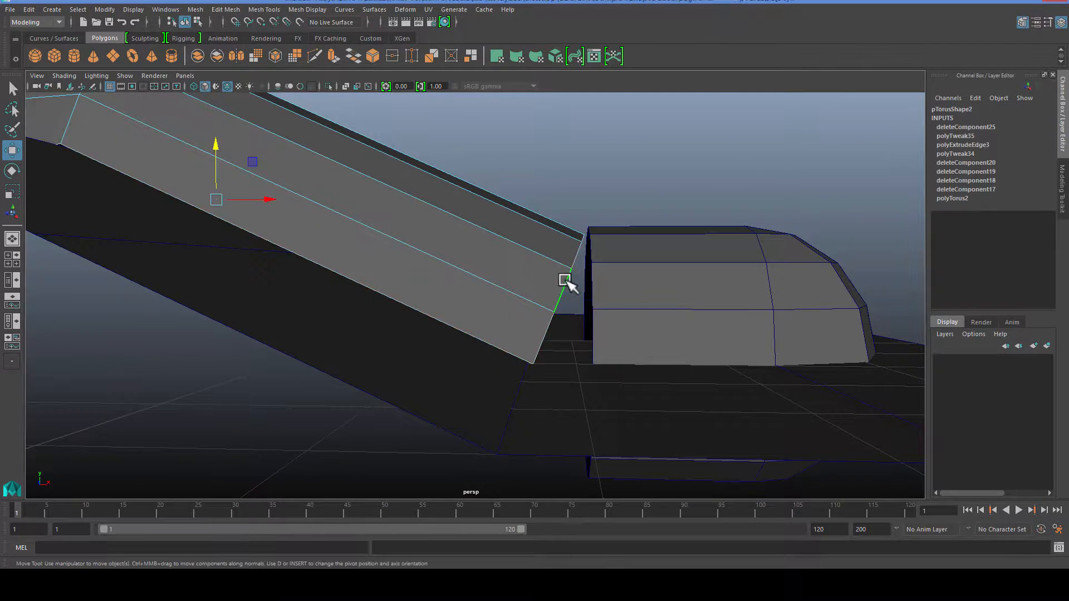
alt+drag(675, 295, 621, 327)
Delete the faces of the extended half sphere that lie below the plane
click(620, 327)
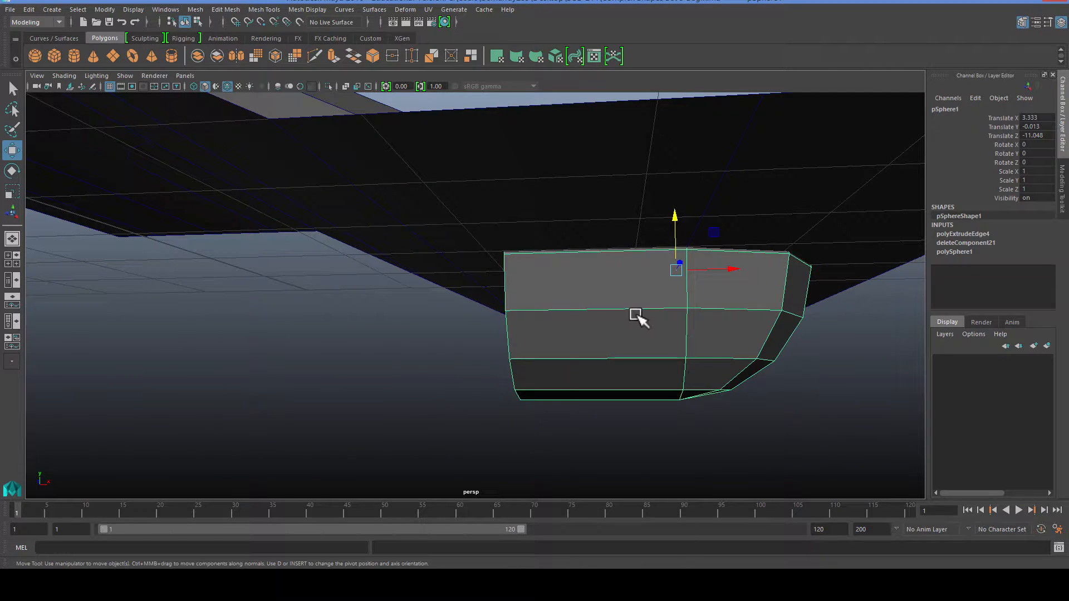
right_drag(631, 303, 610, 335)
scroll(611, 335, down, 4)
alt+drag(608, 335, 543, 354)
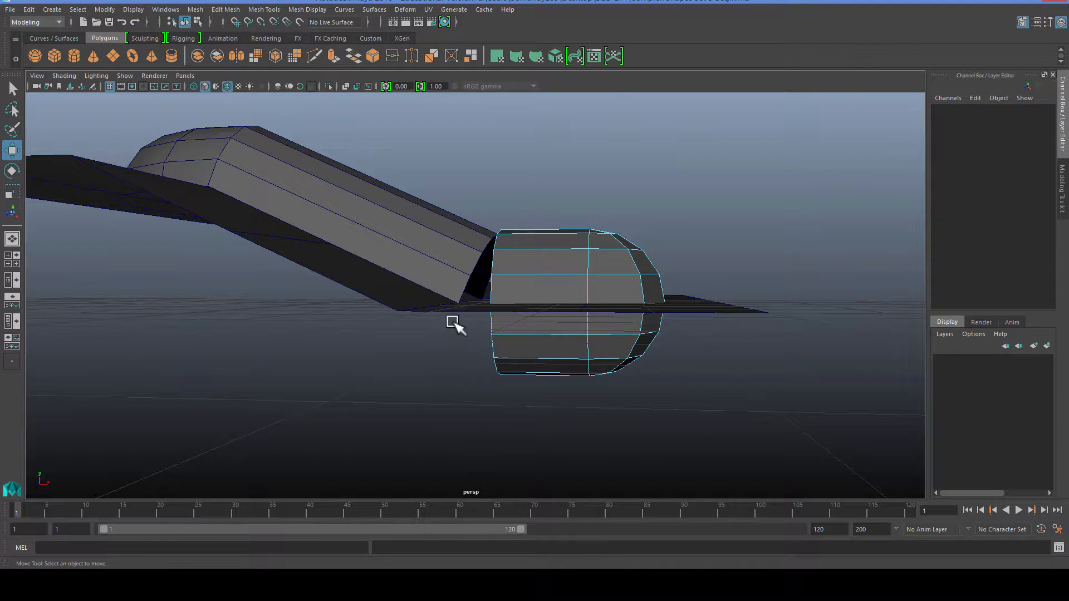
drag(718, 426, 717, 426)
key(Delete)
Snap the half sphere's pivot to the base vertex where its extension begins, and set the Move tool's axis orientation to World
scroll(702, 420, down, 3)
alt+drag(656, 387, 538, 348)
right_click(510, 322)
click(566, 256)
key(f)
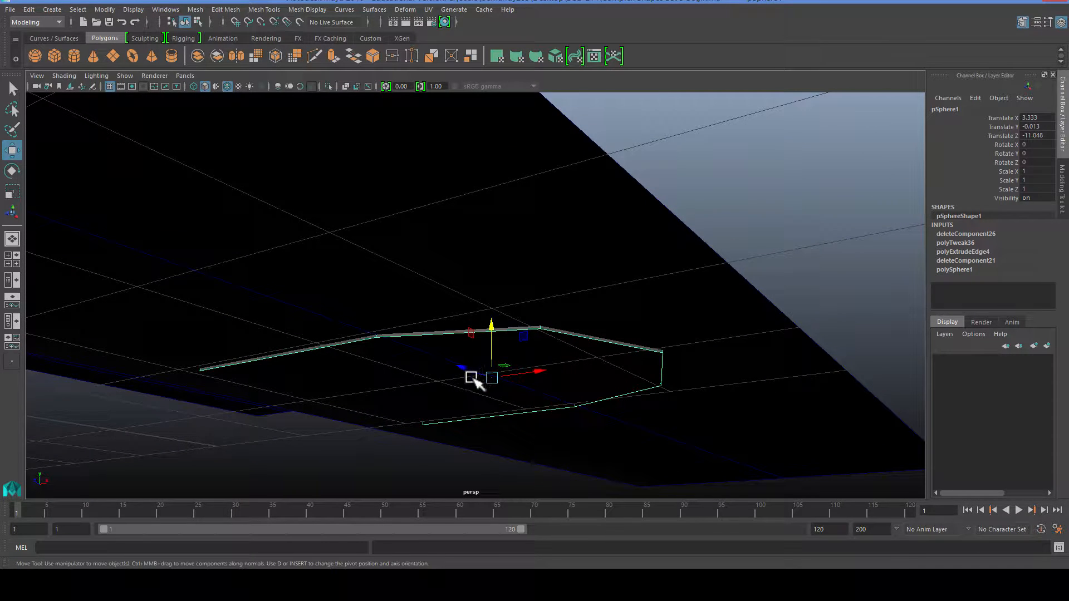
key(d)
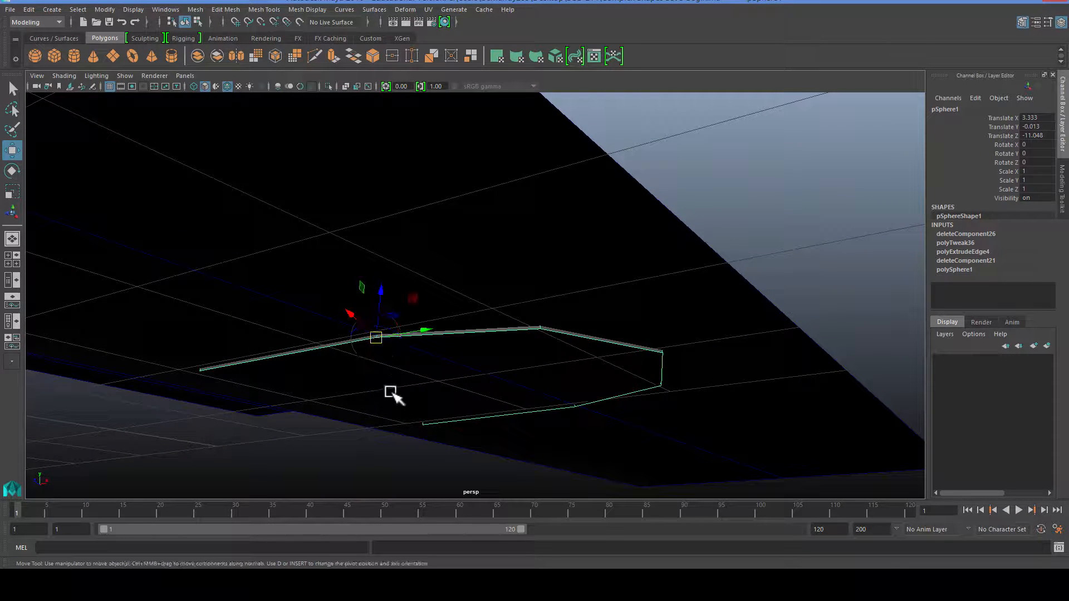
alt+drag(390, 393, 471, 377)
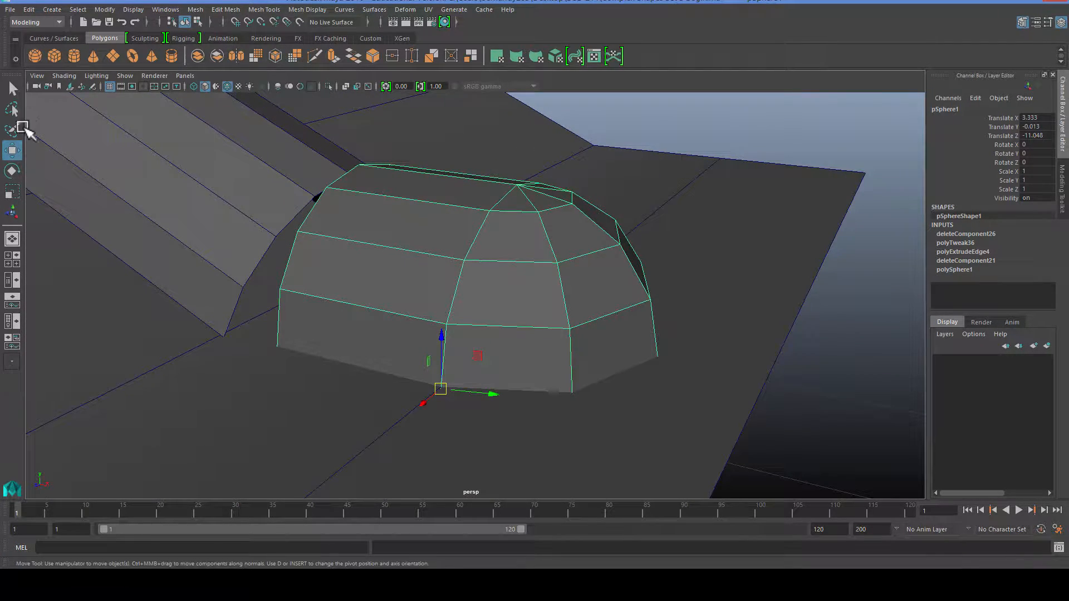
double_click(12, 149)
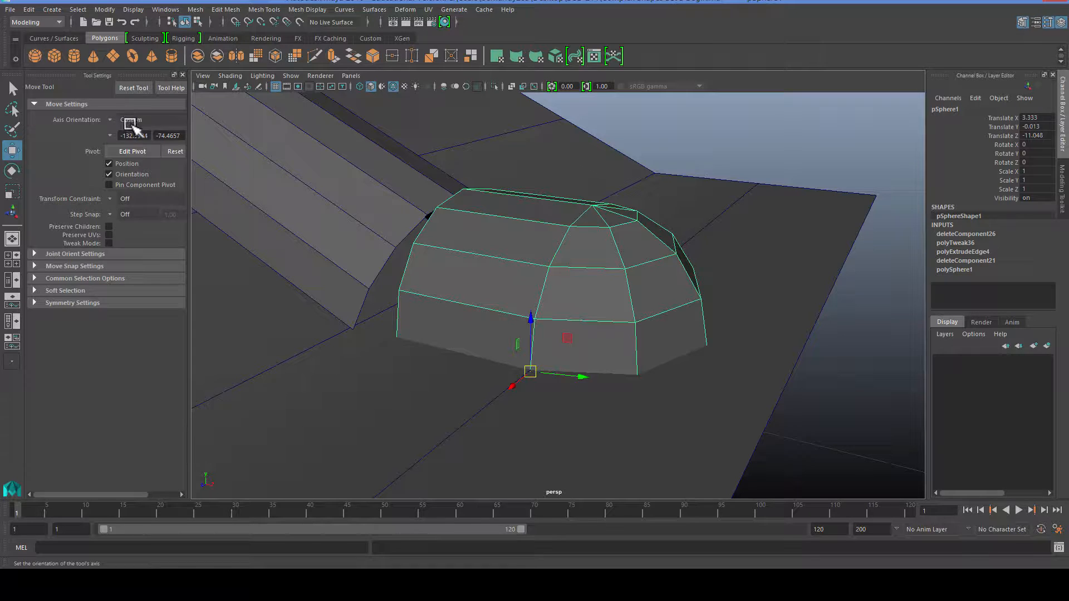
click(128, 124)
click(141, 136)
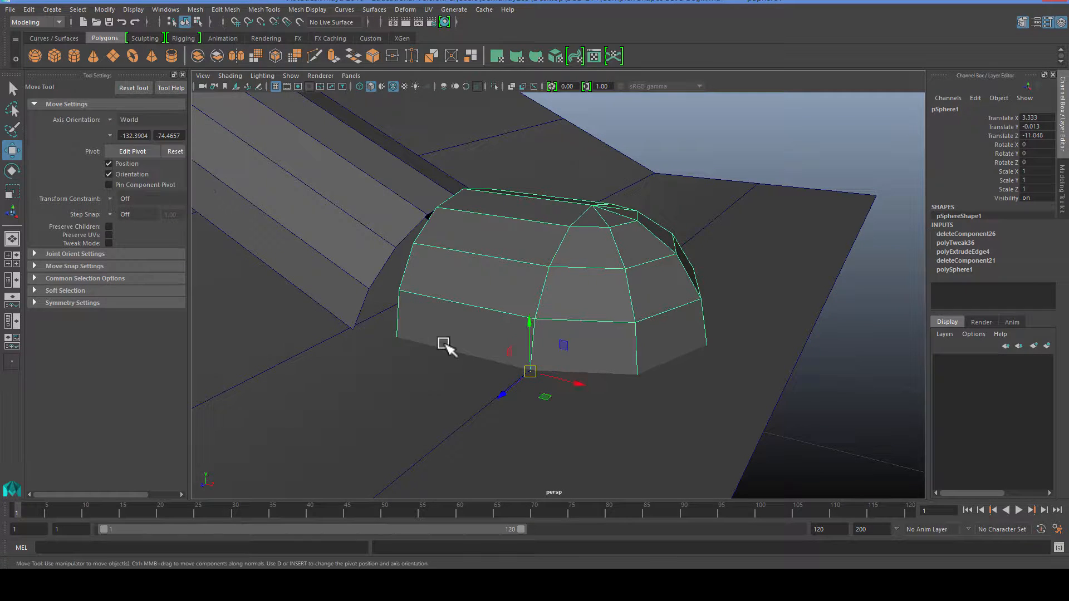
Snap the half sphere vertically to the plane's crosswise edge, placing it at Translate Y -0.005
mouse_move(444, 342)
alt+mouse_down()
mouse_move(444, 369)
mouse_move(425, 335)
alt+mouse_up()
click(432, 335)
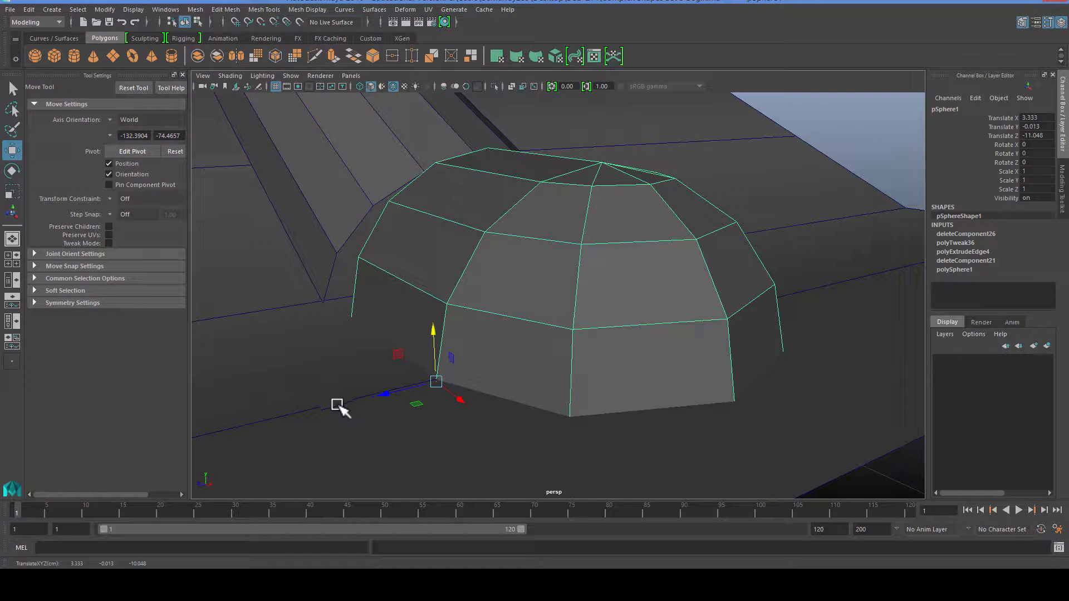
key(v)
middle_drag(339, 403, 336, 400)
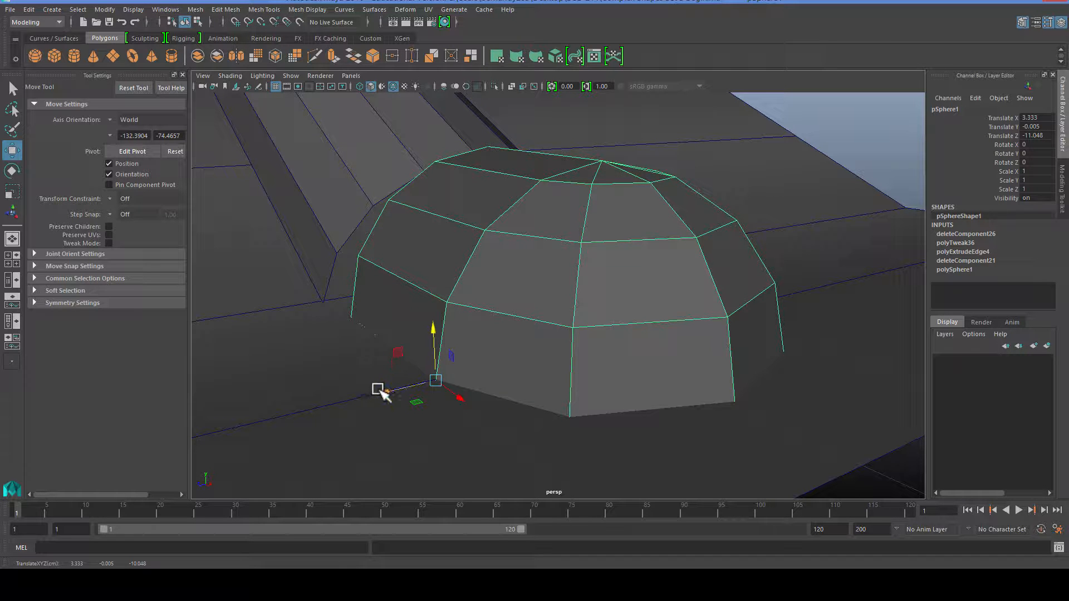
alt+drag(544, 301, 536, 325)
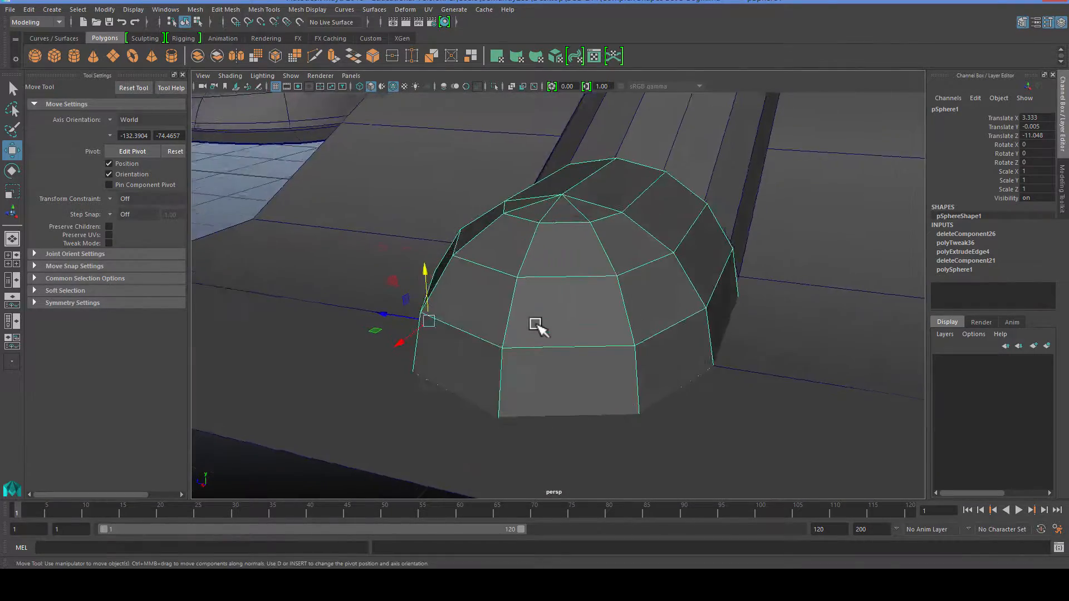
scroll(535, 328, down, 4)
click(525, 406)
Compare the torus elbow with the reference example mesh in a wireframe side view, selecting both objects
scroll(519, 398, down, 4)
alt+drag(518, 396, 518, 346)
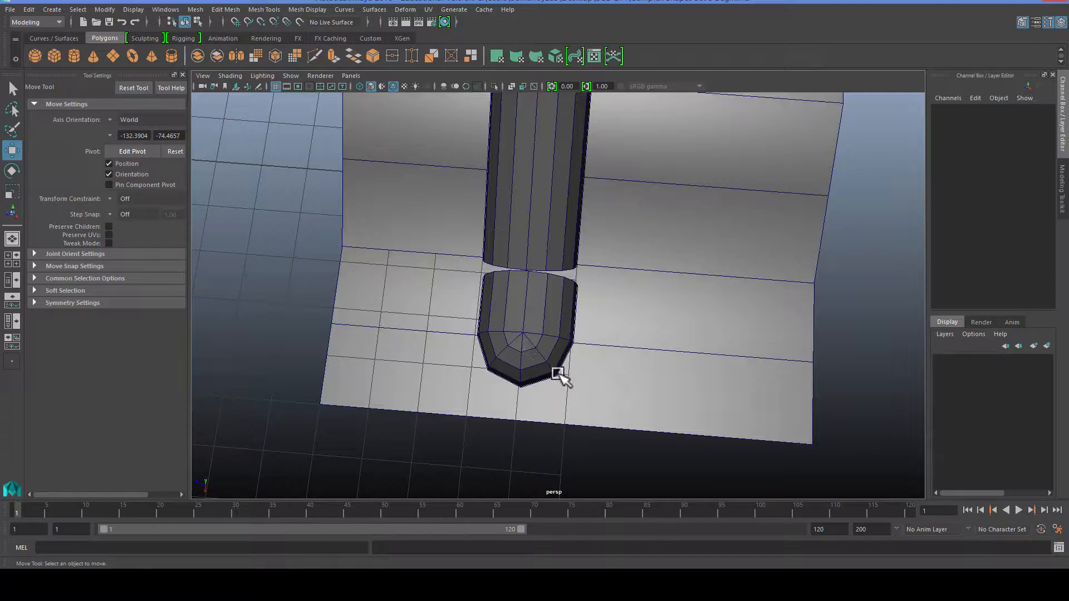
alt+drag(561, 375, 539, 330)
click(587, 370)
key(space)
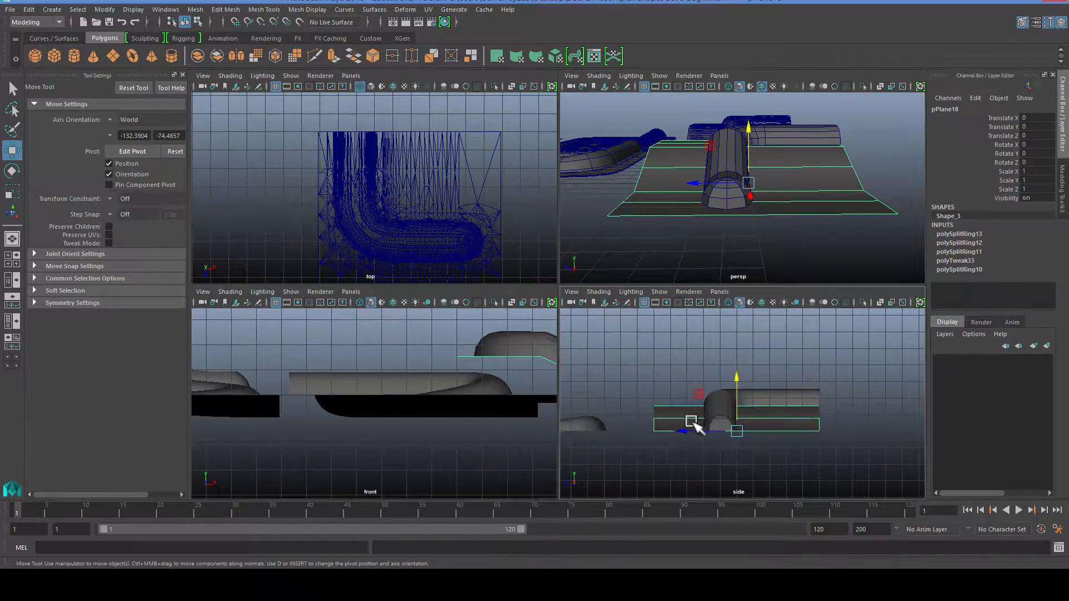
key(space)
key(4)
key(f)
scroll(545, 375, up, 2)
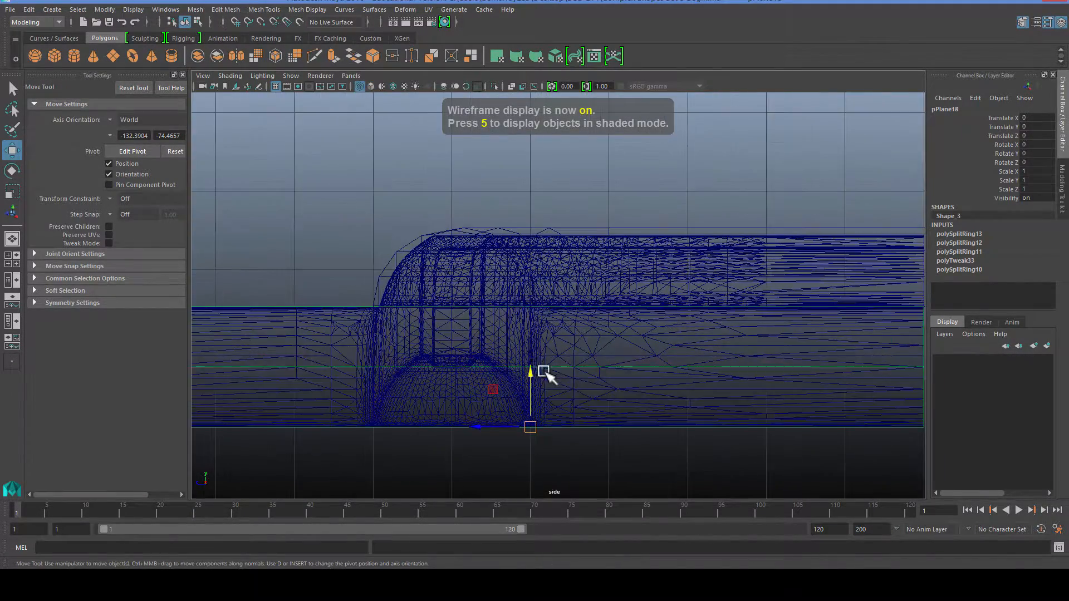
drag(361, 207, 404, 258)
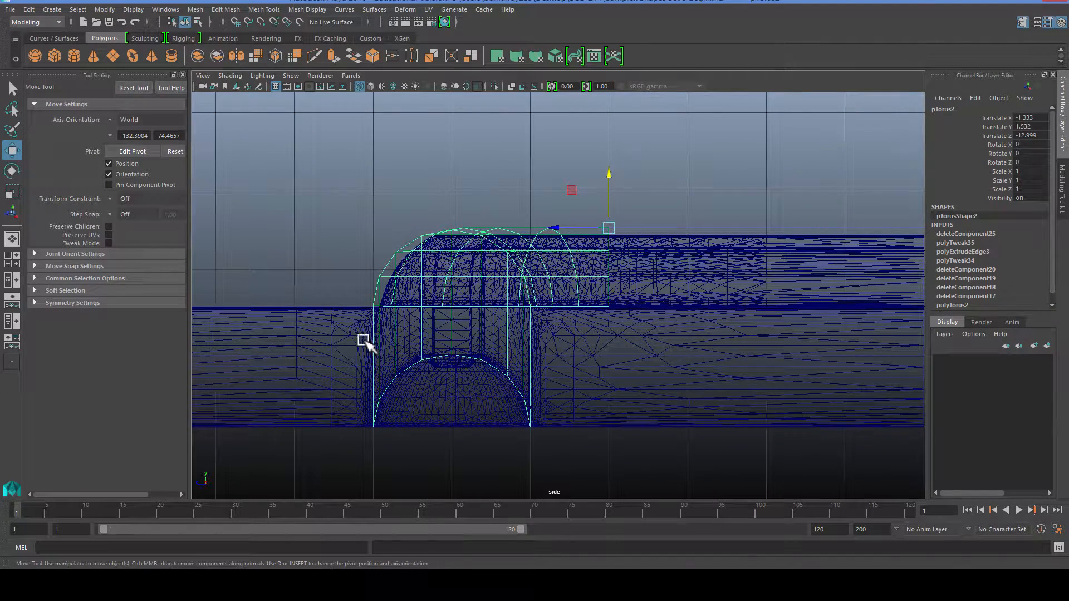
click(449, 396)
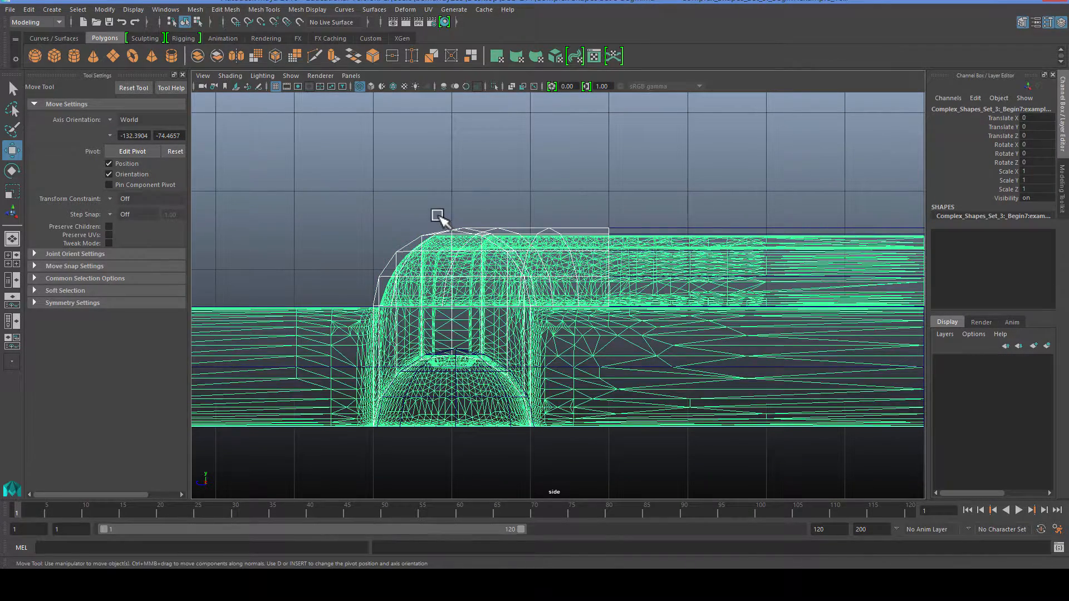
Move the half sphere along the Z axis in the side view to line up with the reference mesh, at Translate Z -10.994
click(438, 217)
click(534, 226)
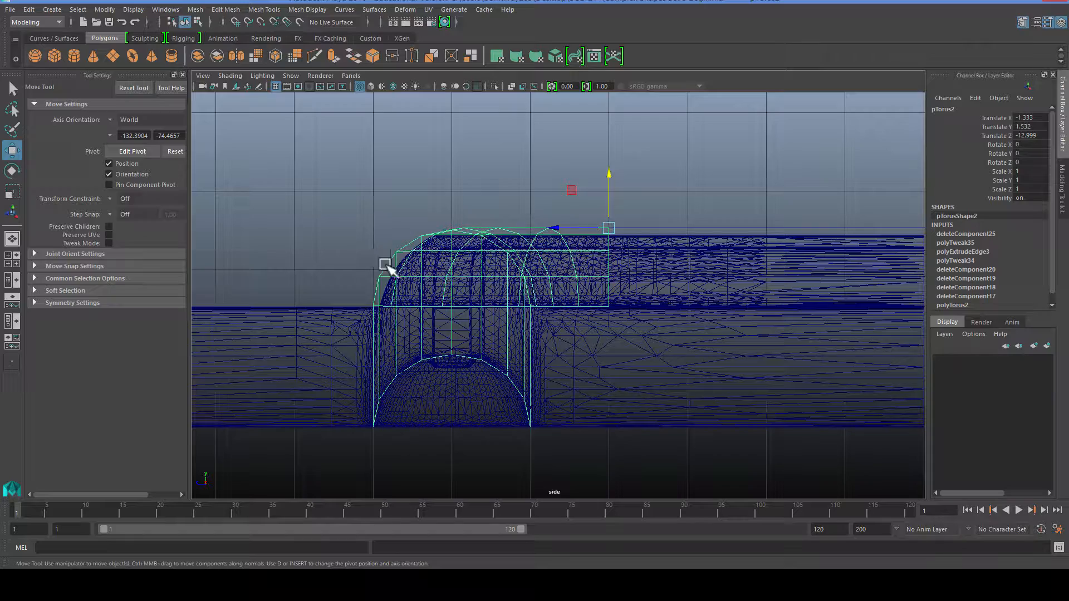
key(space)
click(718, 203)
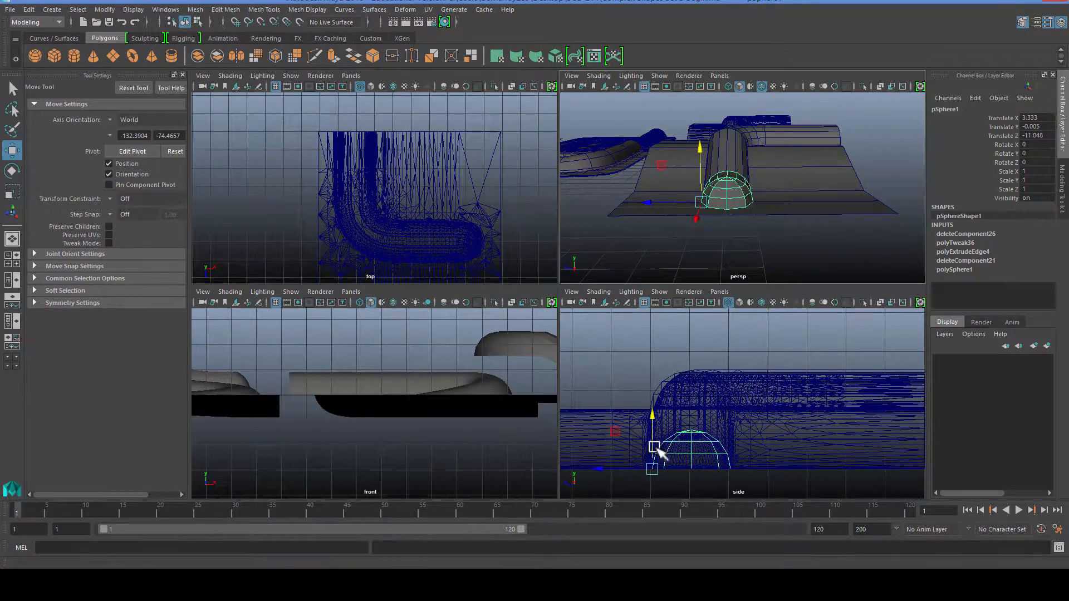
key(space)
scroll(444, 382, up, 6)
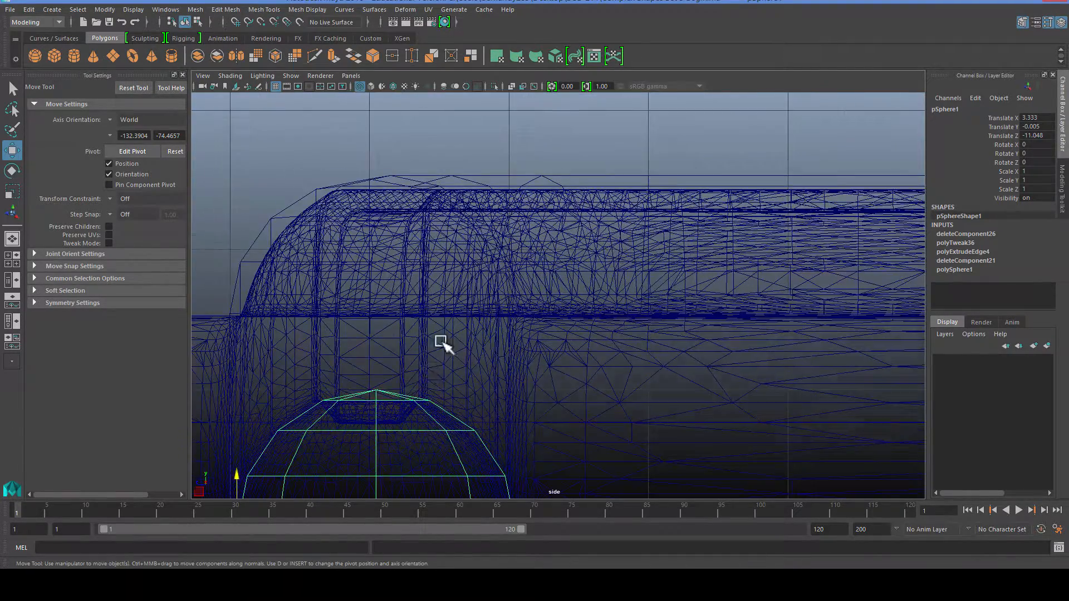
scroll(496, 239, up, 4)
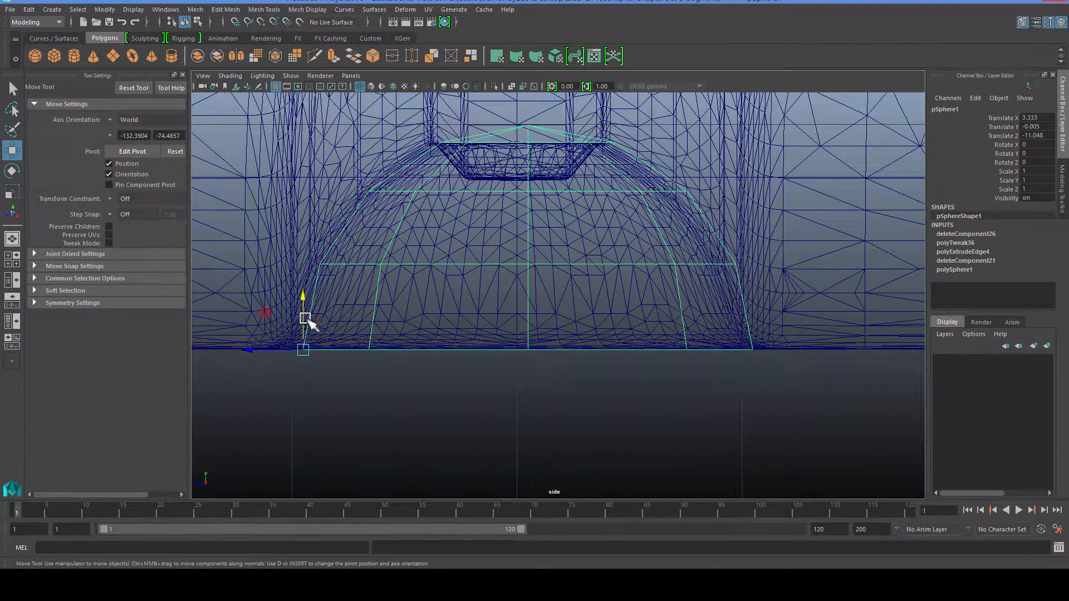
drag(248, 347, 245, 349)
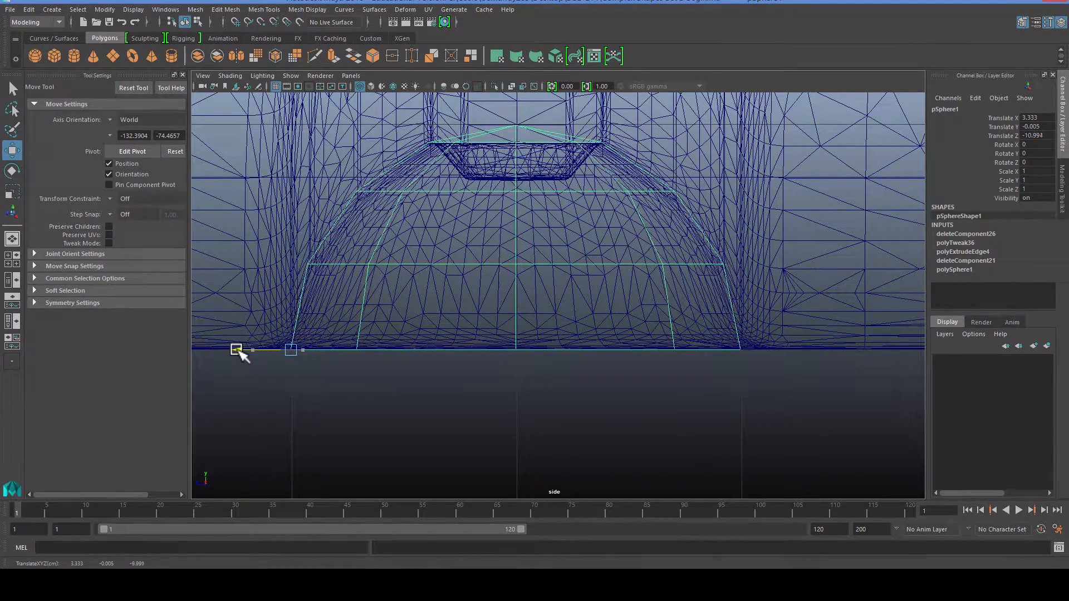
click(339, 437)
key(a)
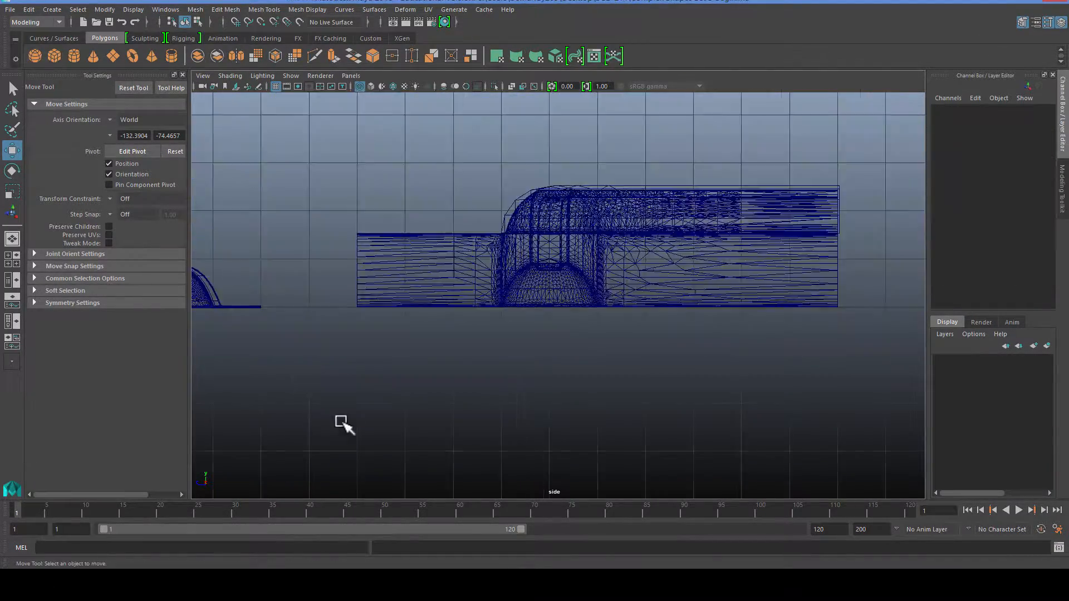
Inspect the junction between the half sphere and the sloped pipe from several angles in the perspective view
key(space)
key(space)
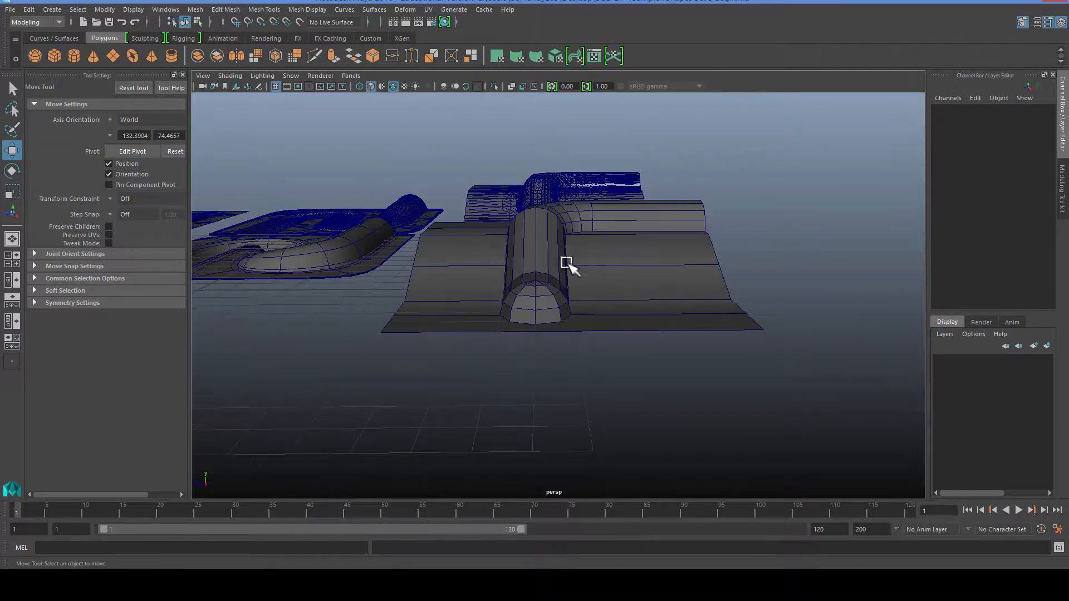
alt+drag(476, 269, 478, 324)
alt+middle_drag(478, 324, 473, 407)
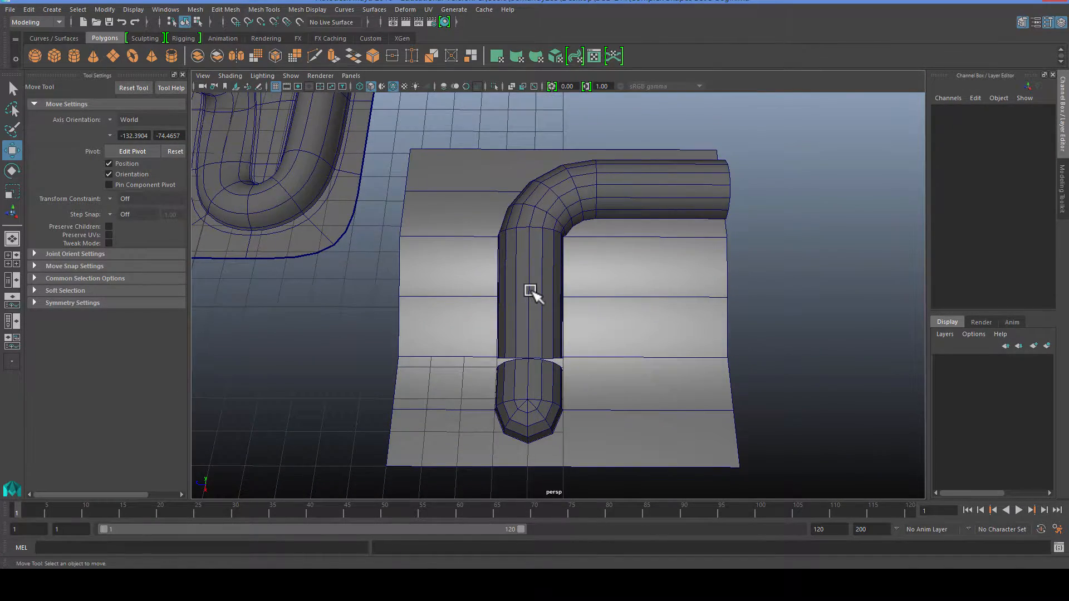
click(532, 292)
scroll(506, 312, up, 5)
alt+middle_drag(506, 312, 532, 260)
scroll(529, 268, up, 4)
alt+drag(504, 338, 555, 296)
scroll(490, 288, down, 5)
click(791, 221)
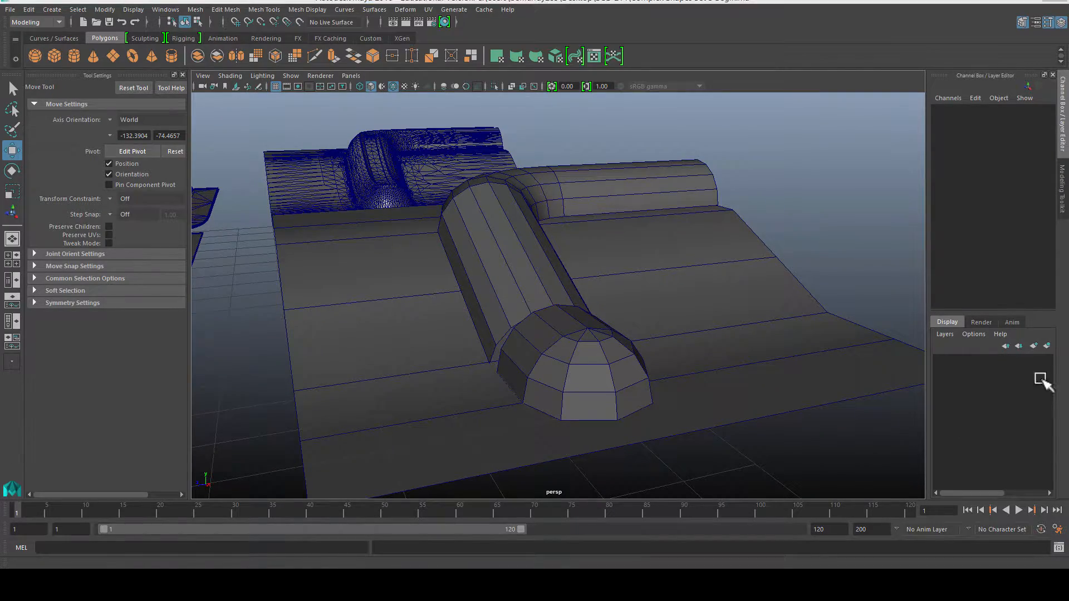
alt+drag(797, 163, 595, 317)
scroll(595, 316, up, 4)
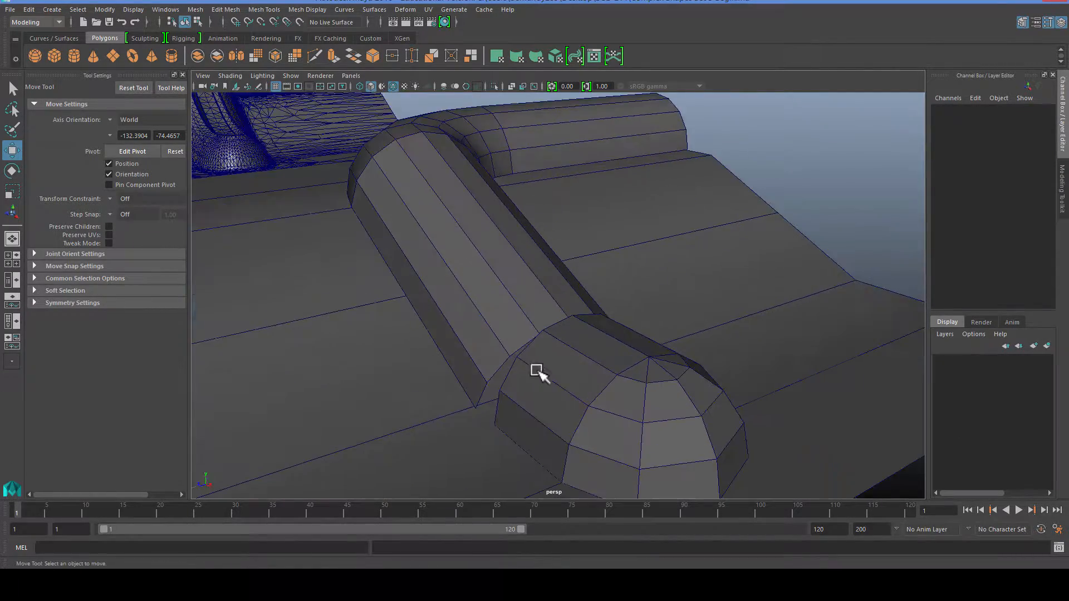
Combine the half sphere and the torus elbow with its sloped pipe section into one mesh
alt+drag(539, 372, 613, 380)
click(646, 377)
shift+click(543, 317)
alt+drag(543, 317, 501, 312)
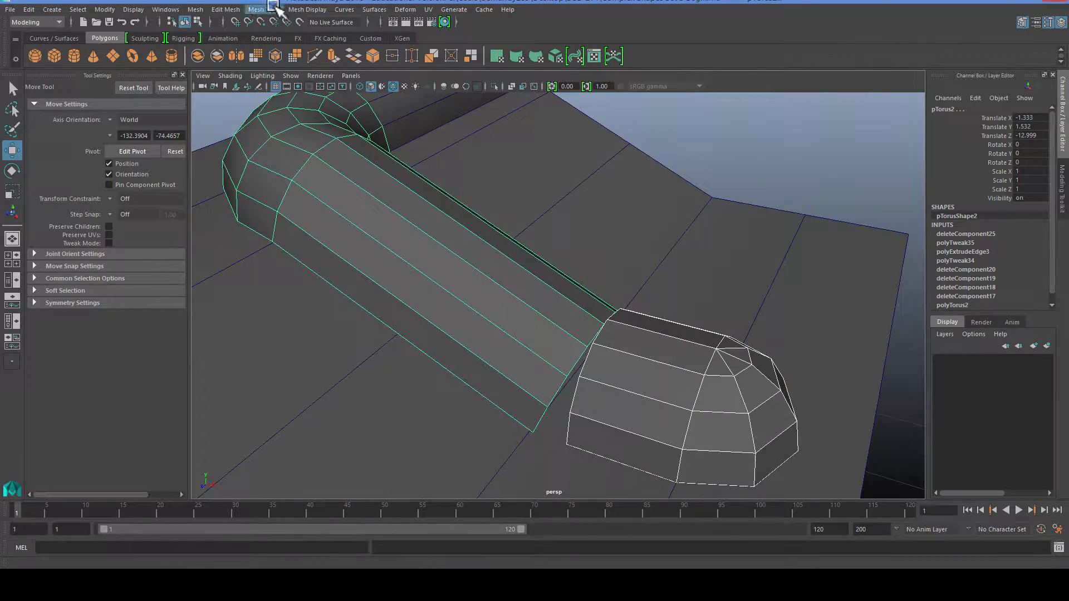
click(237, 9)
mouse_move(200, 10)
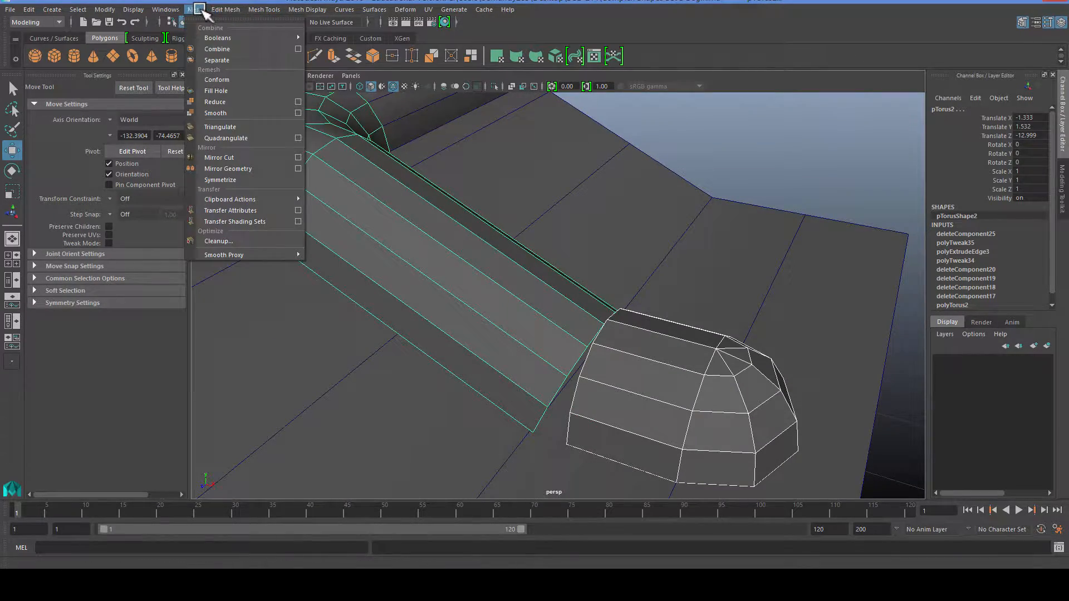
click(212, 49)
Combine the straight cylinder with the joined elbow and half sphere mesh
scroll(457, 209, down, 4)
click(460, 163)
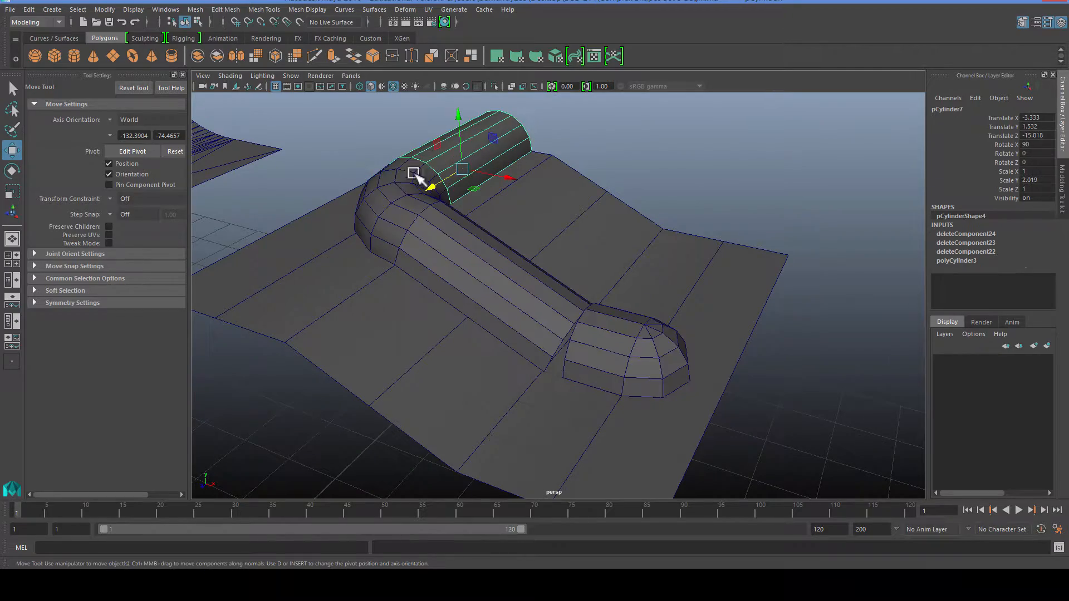
shift+click(391, 187)
click(195, 9)
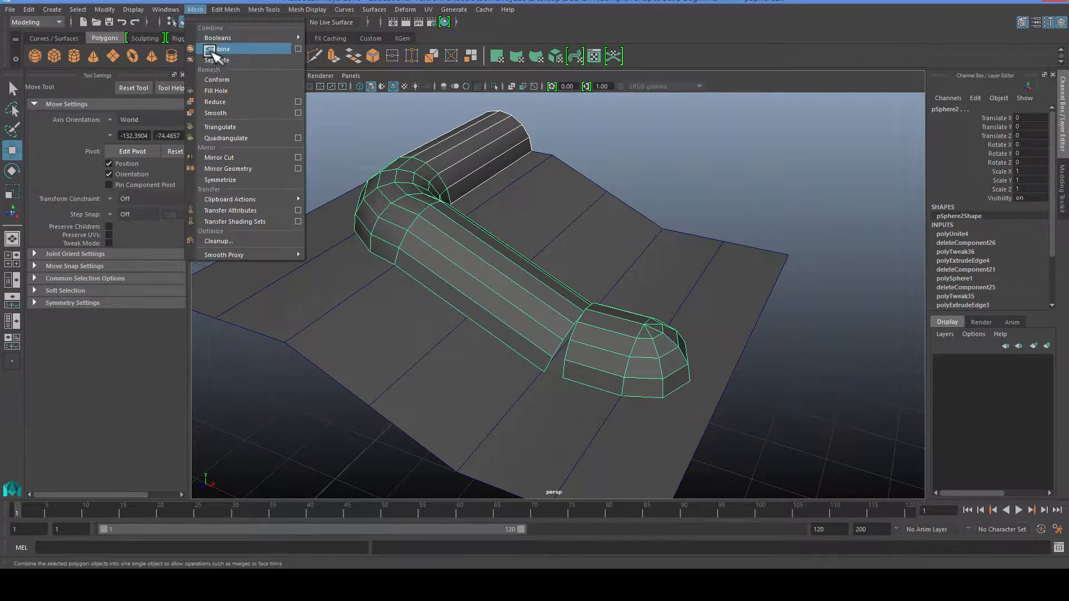
click(212, 49)
Merge the overlapping vertices along the seam between the straight cylinder and the elbow, using a distance threshold of 0.01
alt+drag(275, 102, 640, 287)
right_drag(640, 287, 585, 256)
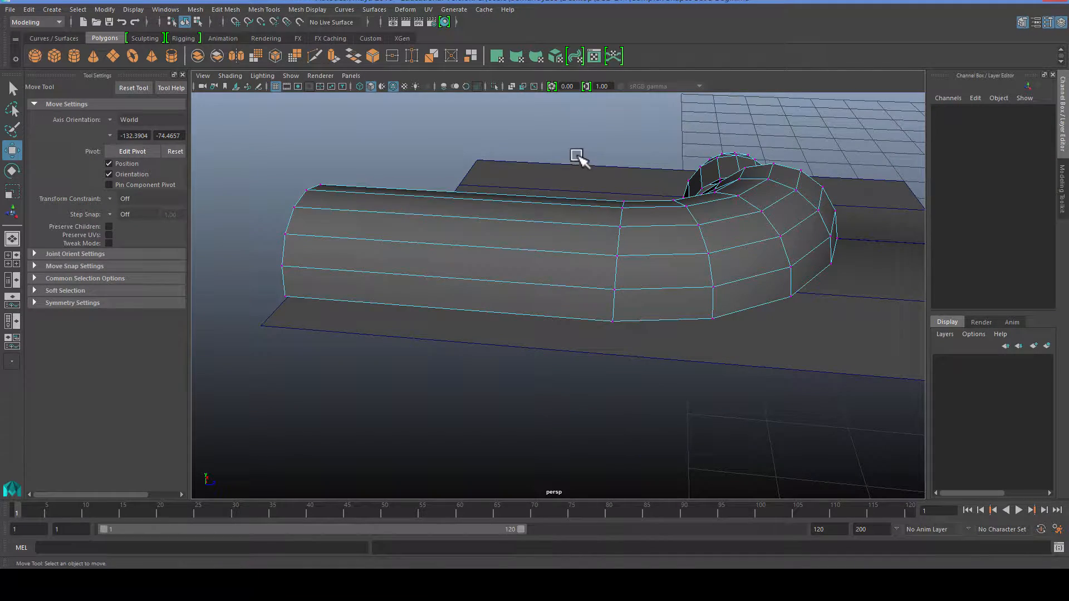
drag(643, 352, 644, 353)
alt+drag(644, 356, 696, 312)
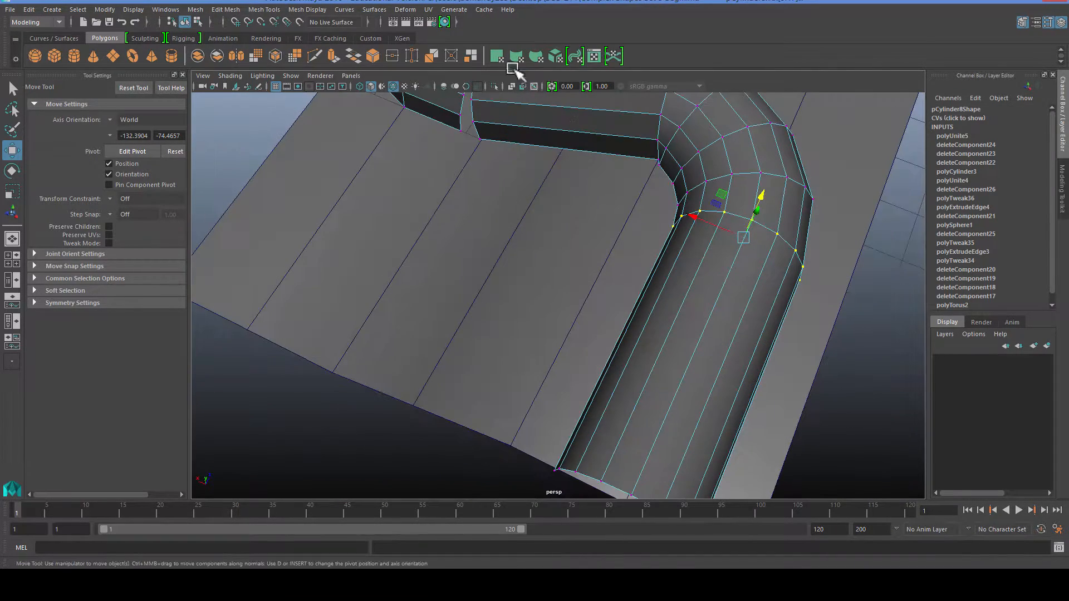
click(392, 56)
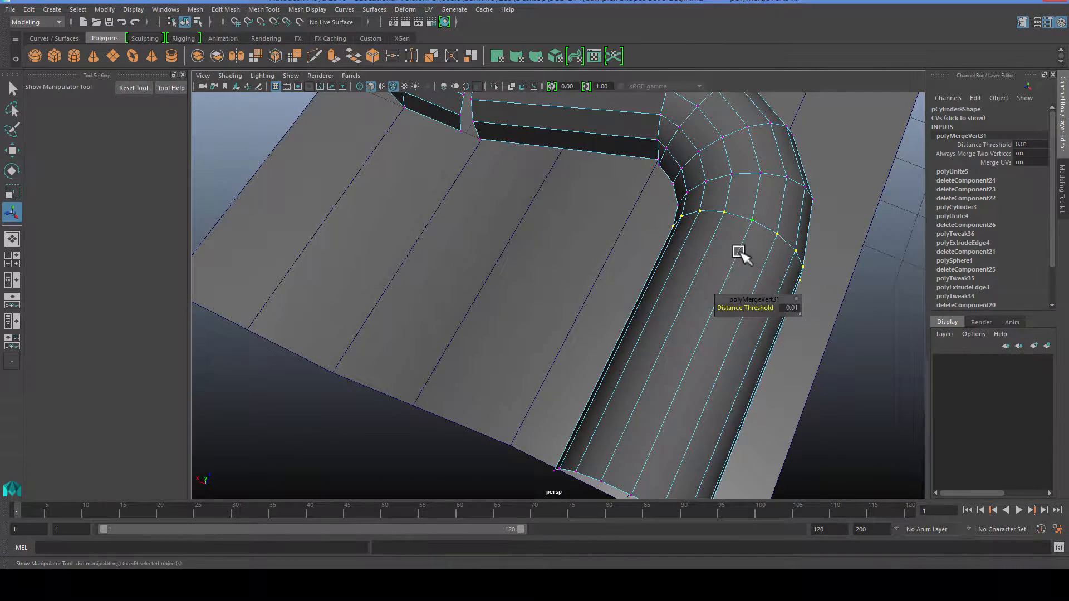
Target-weld the half sphere's open border vertices above the base to the matching sloped pipe vertices on one side
scroll(704, 252, down, 5)
alt+drag(704, 250, 752, 246)
scroll(746, 249, up, 4)
alt+middle_drag(503, 285, 729, 320)
scroll(691, 326, up, 3)
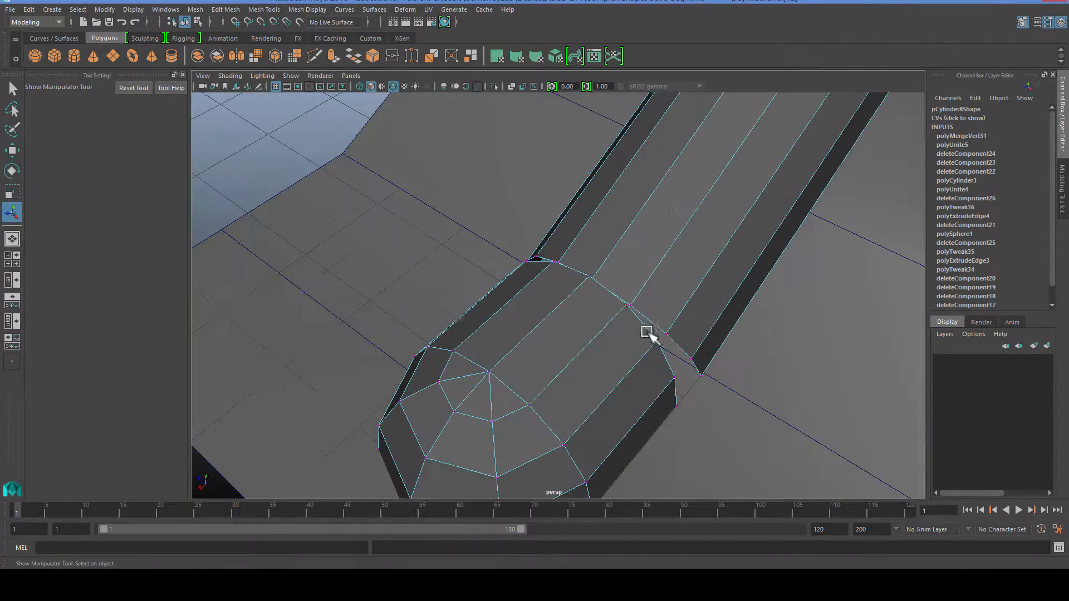
alt+drag(548, 342, 502, 329)
click(1058, 176)
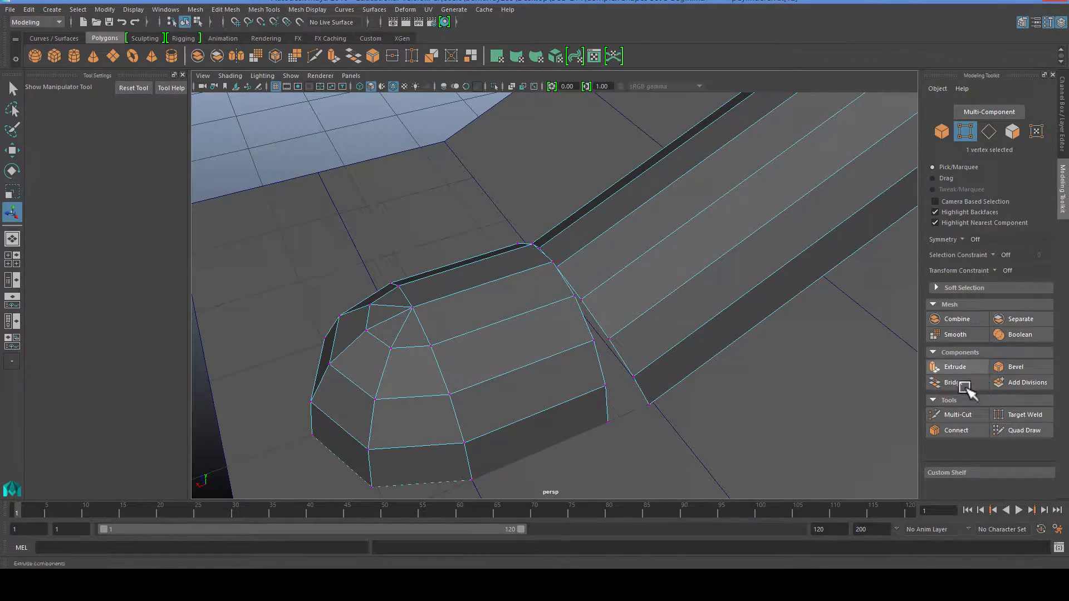
click(1020, 415)
alt+drag(707, 395, 585, 357)
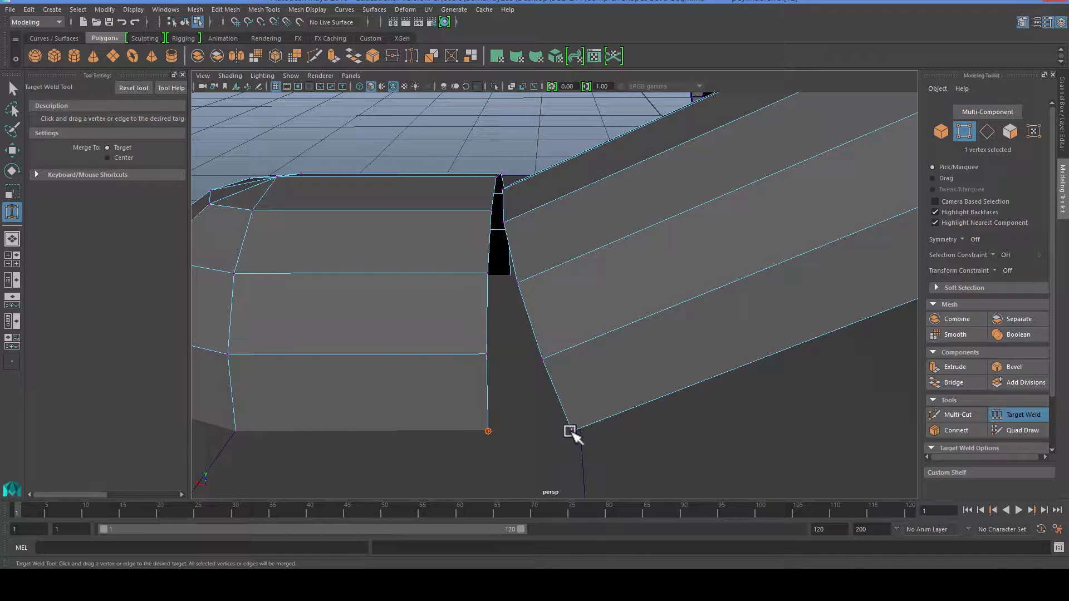
scroll(563, 440, up, 2)
scroll(485, 363, up, 3)
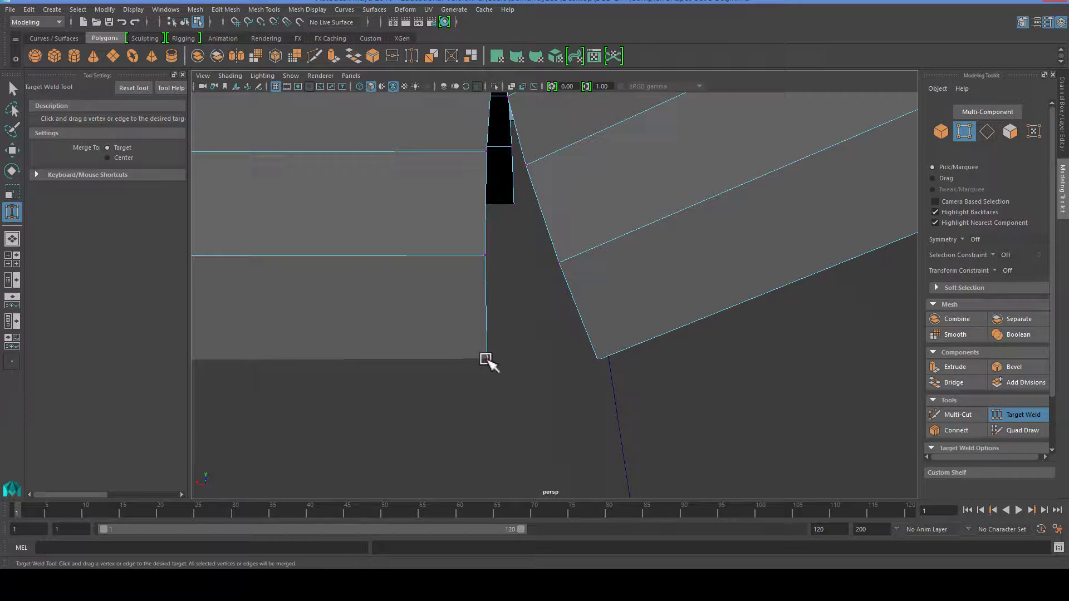
scroll(593, 370, down, 3)
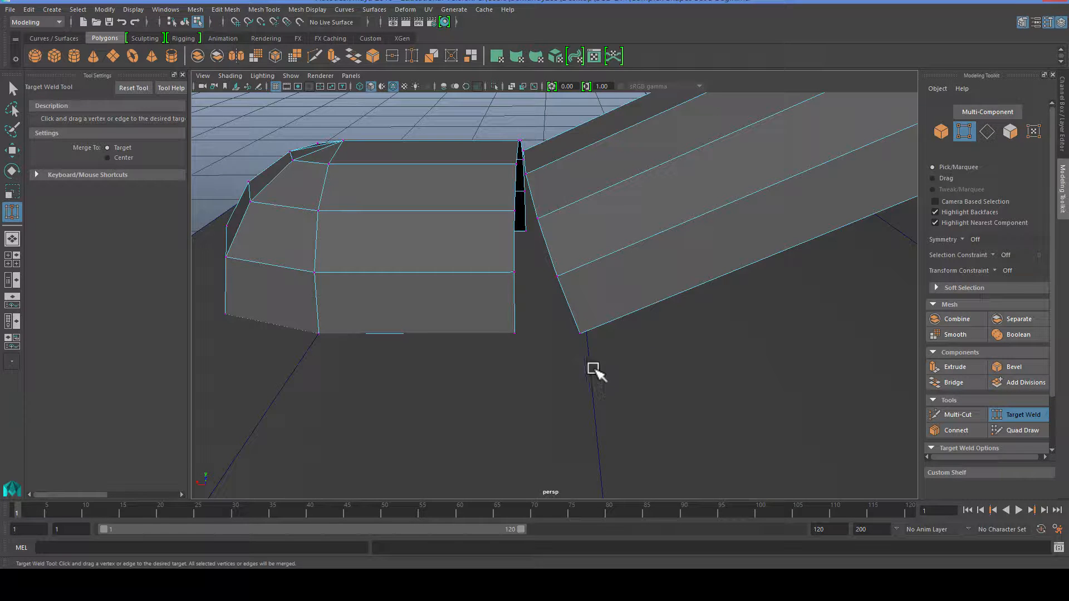
drag(557, 279, 557, 276)
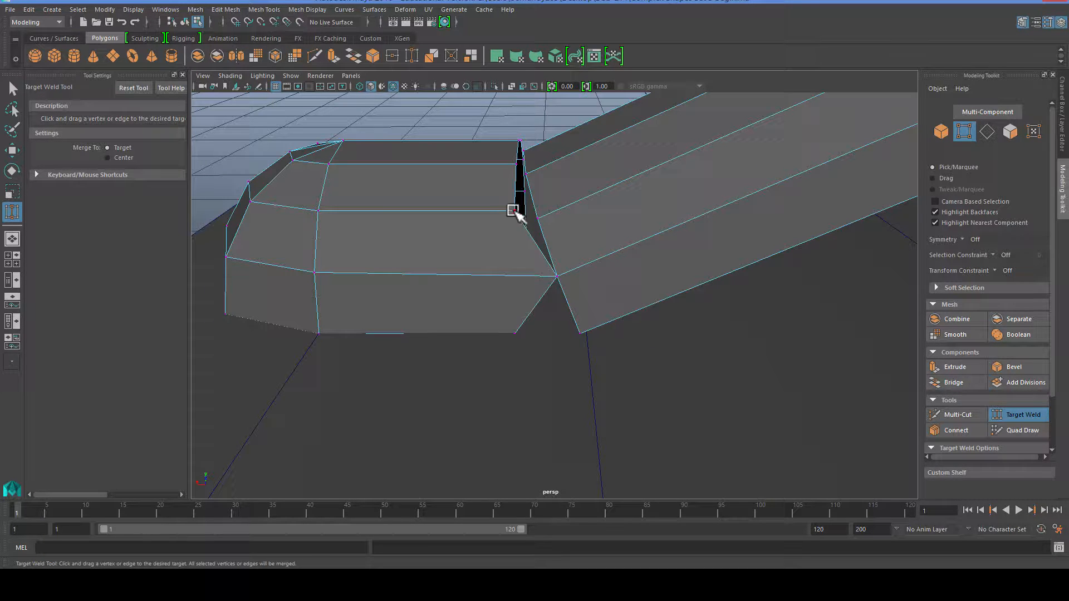
mouse_move(513, 210)
mouse_down()
mouse_move(563, 221)
mouse_move(523, 227)
mouse_up()
Target-weld the half sphere's border vertices to the matching sloped pipe vertices on the opposite side
alt+drag(515, 269, 690, 277)
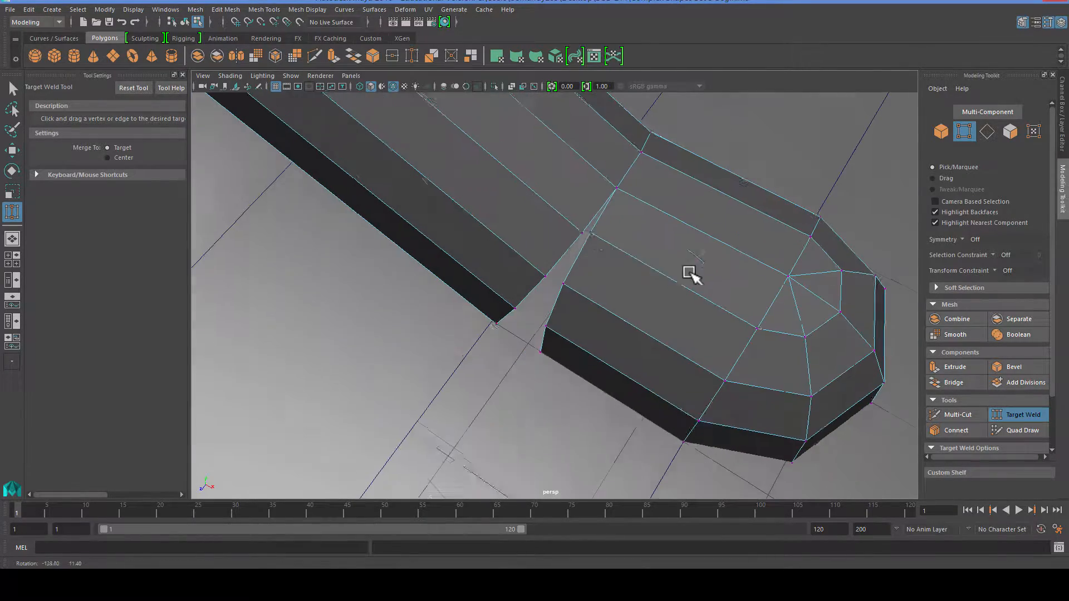
drag(563, 284, 546, 276)
mouse_move(546, 325)
mouse_down()
mouse_move(527, 340)
mouse_move(529, 317)
mouse_up()
Snap the half sphere's two lowest border vertices onto the bottom corner vertices of the sloped pipe
scroll(531, 316, up, 2)
key(w)
click(552, 304)
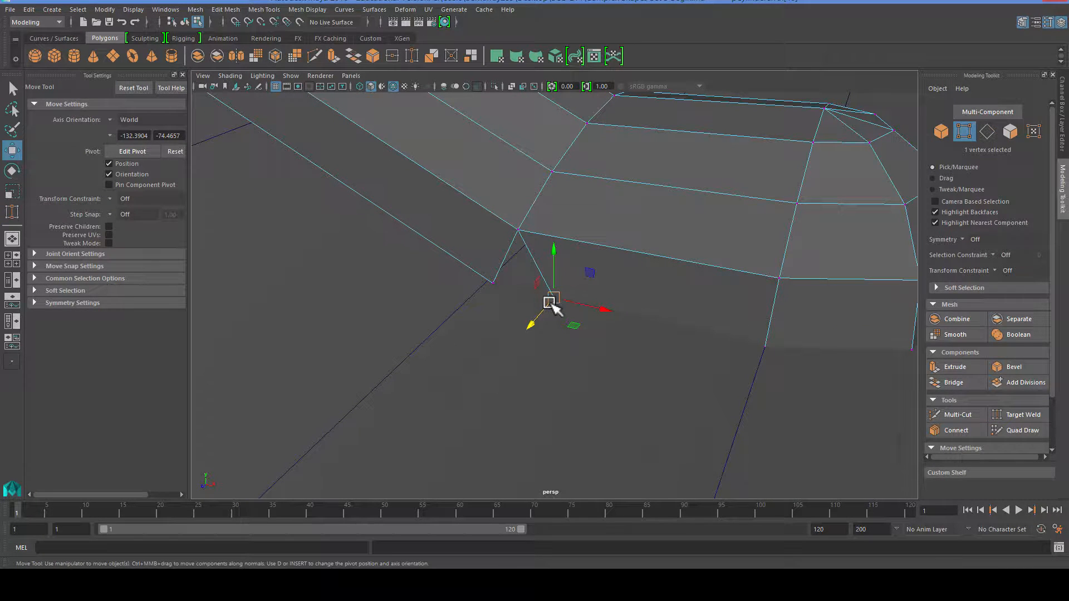
key(v)
middle_drag(490, 283, 490, 285)
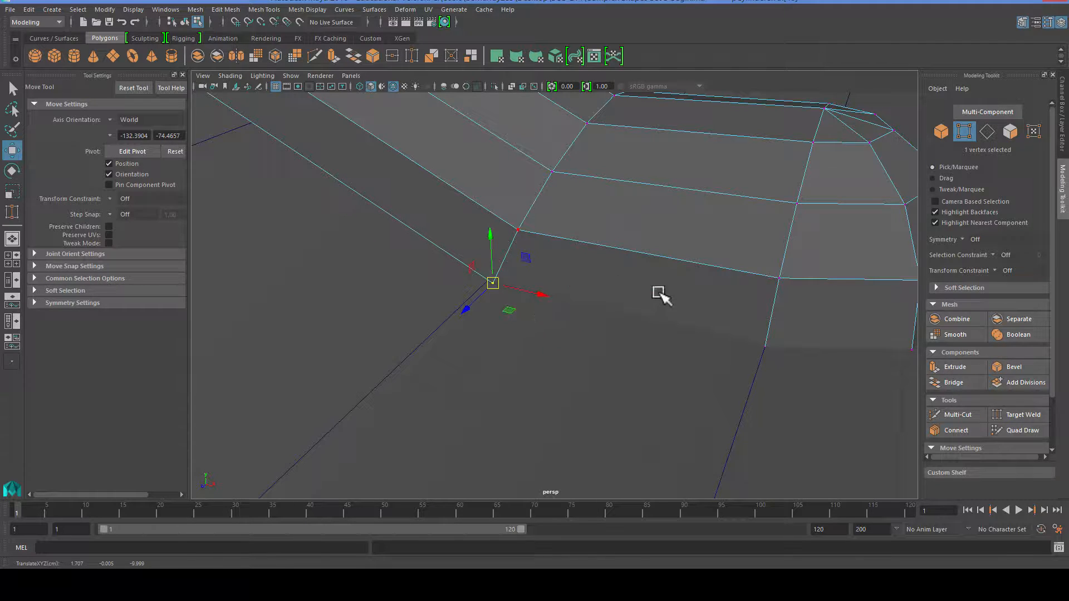
alt+right_drag(658, 292, 605, 287)
alt+drag(606, 287, 545, 332)
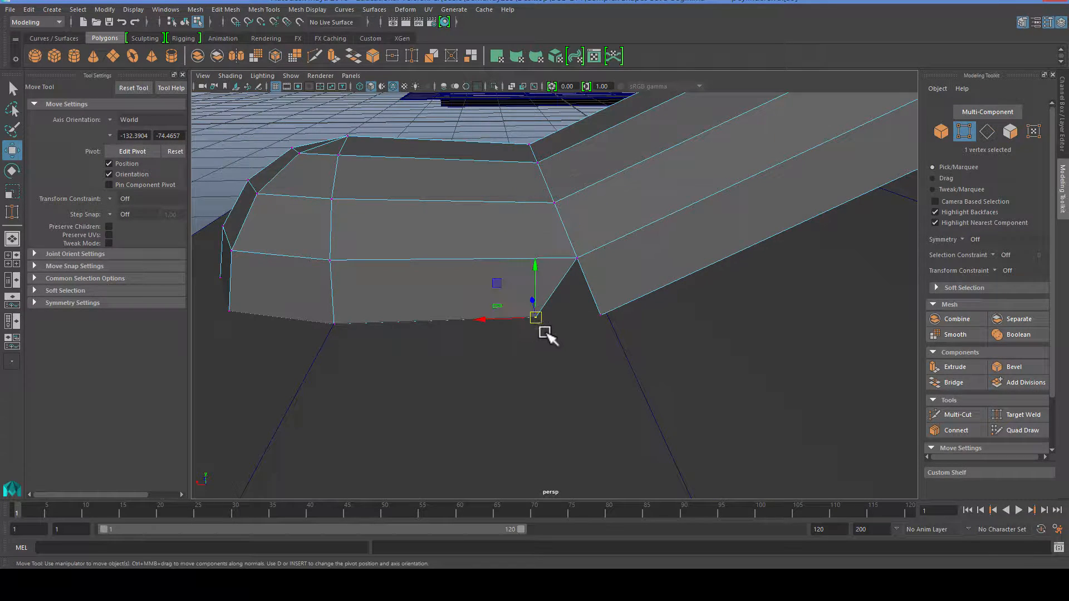
key(v)
middle_drag(599, 315, 600, 315)
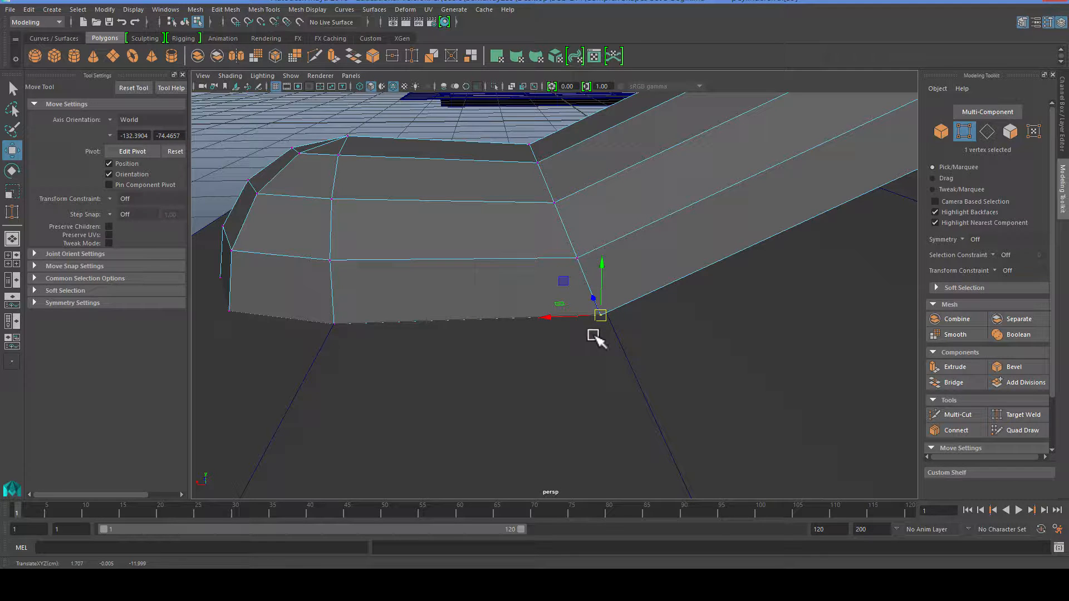
Merge the overlapping bottom corner vertices on both sides of the half sphere junction, using a distance threshold of 0.01
key(q)
right_click(557, 257)
click(505, 259)
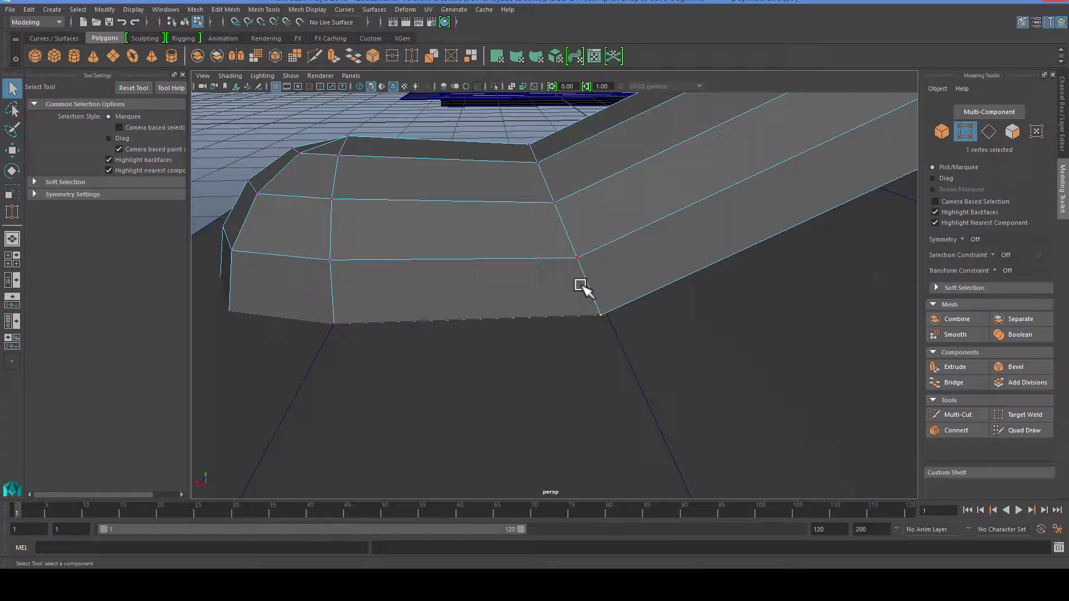
alt+drag(517, 334, 477, 290)
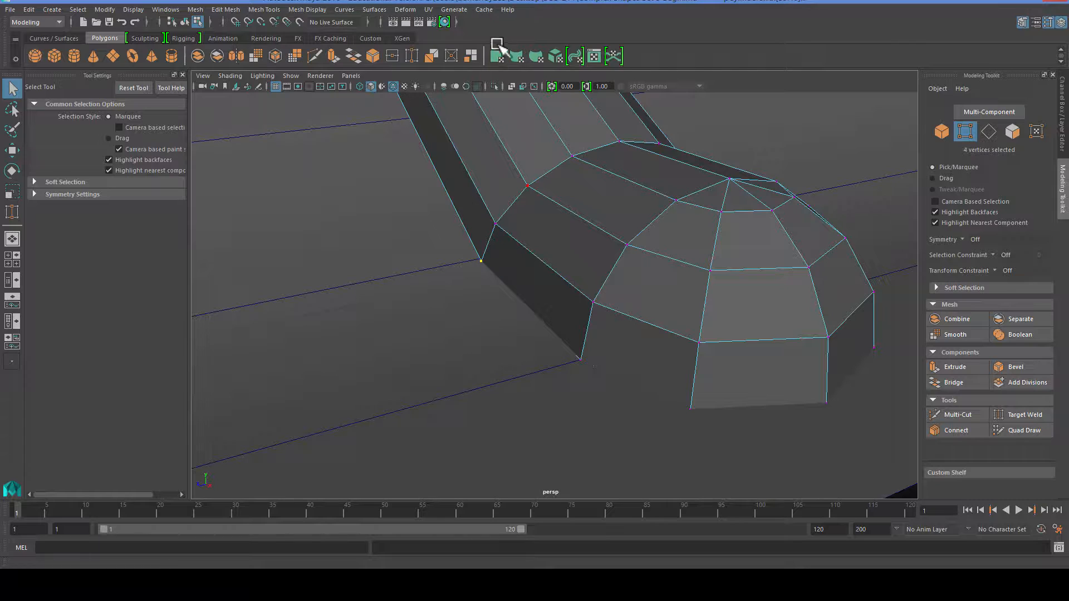
click(393, 56)
scroll(466, 281, down, 6)
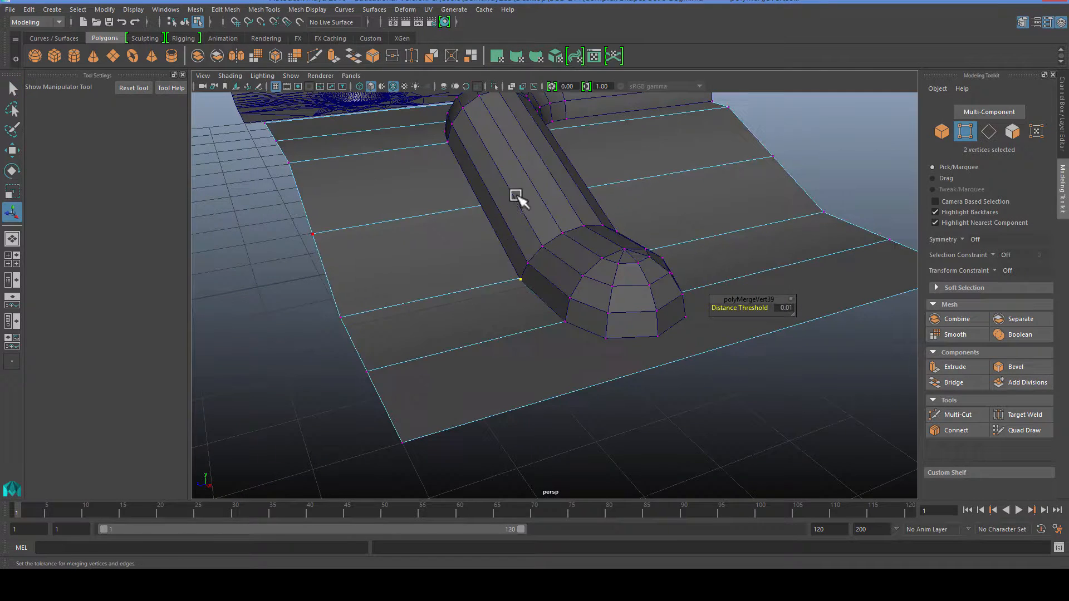
Preview the combined pipe as a smoothed mesh in object mode and compare its shape with the reference mesh
right_drag(515, 194, 541, 178)
click(520, 181)
alt+middle_drag(509, 206, 485, 318)
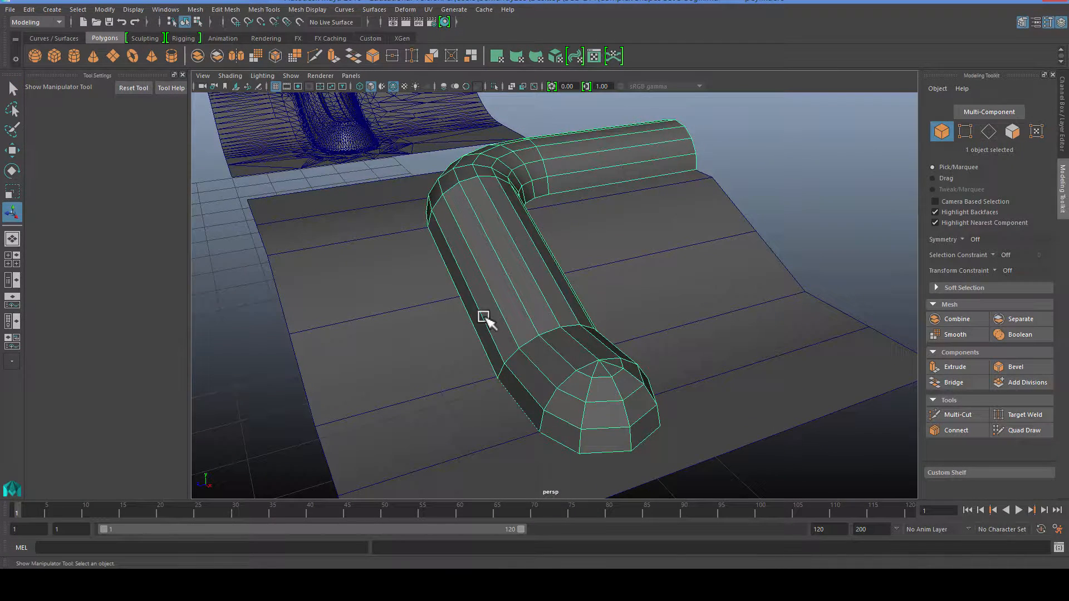
key(3)
alt+drag(484, 318, 840, 327)
alt+drag(724, 322, 449, 310)
alt+right_drag(449, 310, 691, 320)
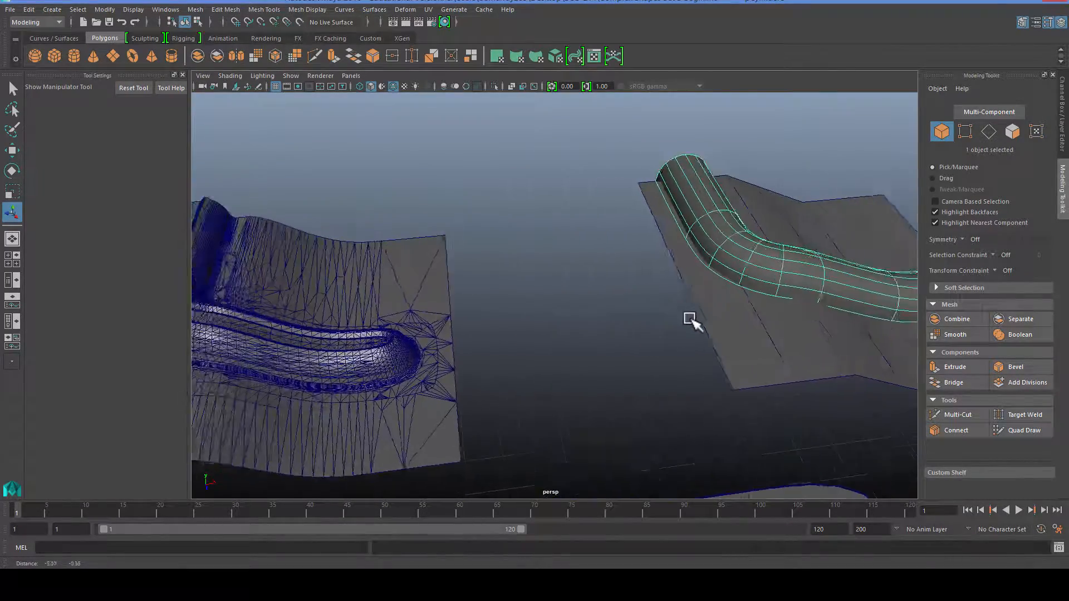
alt+middle_drag(691, 320, 752, 320)
alt+drag(752, 320, 521, 321)
alt+middle_drag(521, 321, 354, 315)
click(801, 270)
alt+right_drag(732, 319, 791, 309)
alt+drag(790, 309, 678, 305)
click(678, 305)
Preview the stepped plane smoothed together with the pipe, and return both meshes to unsmoothed display
click(588, 414)
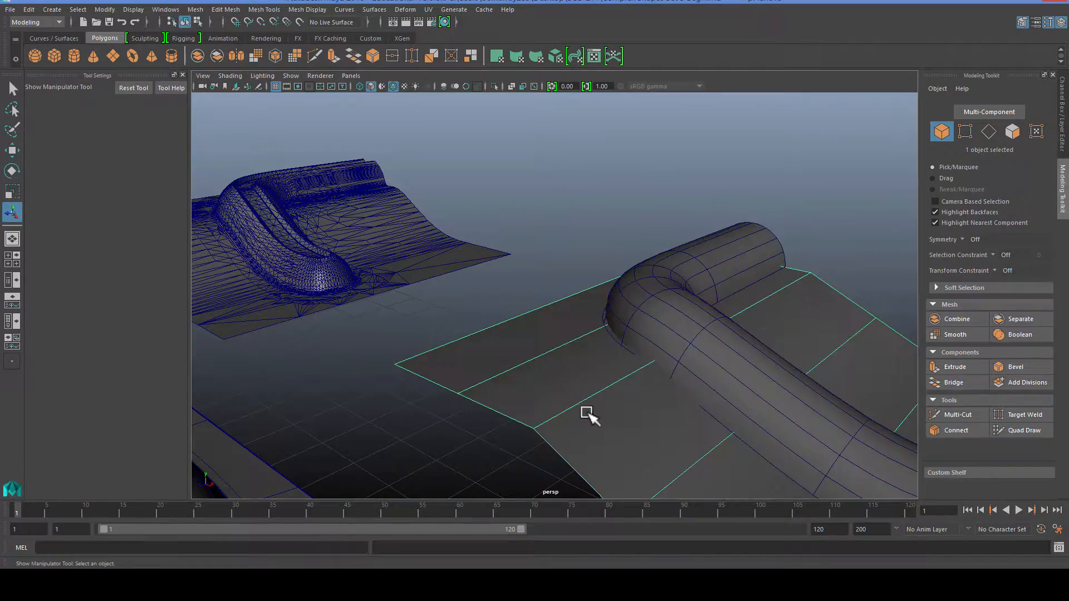
key(3)
alt+drag(705, 401, 601, 328)
key(1)
click(702, 285)
key(1)
alt+drag(703, 285, 588, 306)
scroll(677, 311, down, 3)
click(780, 238)
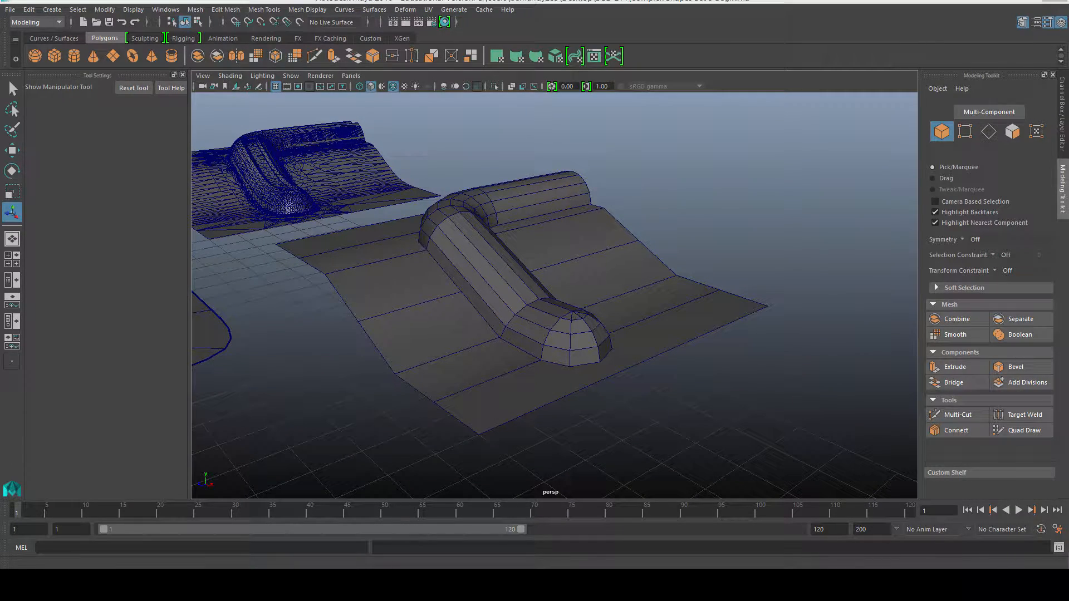
Insert an edge loop around the middle of the sloped pipe, in line with the stepped plane's crossing edge, using Multi-Cut
alt+drag(657, 351, 607, 337)
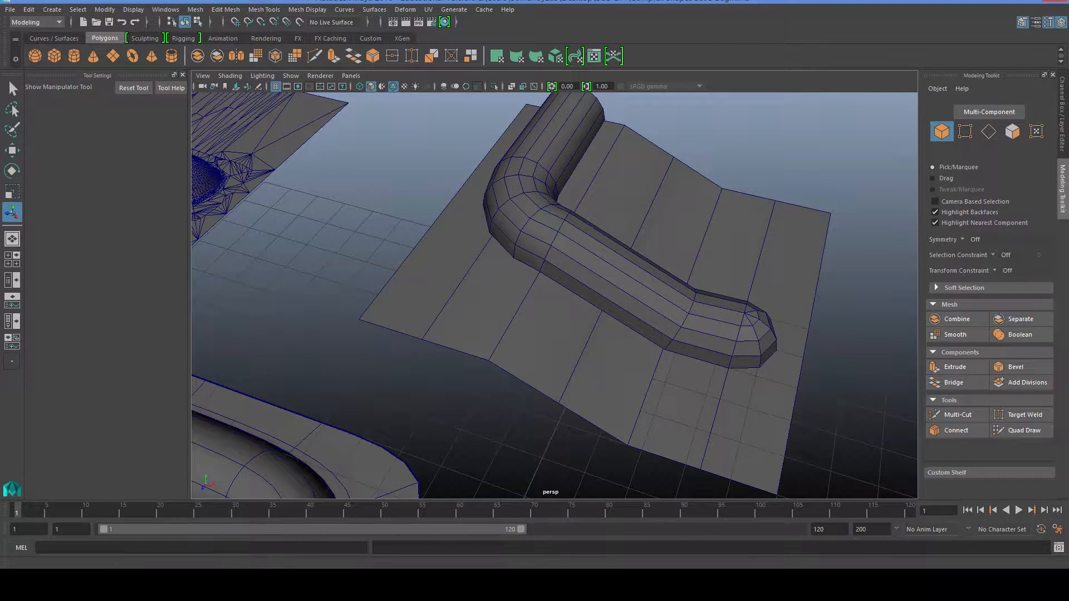
click(957, 415)
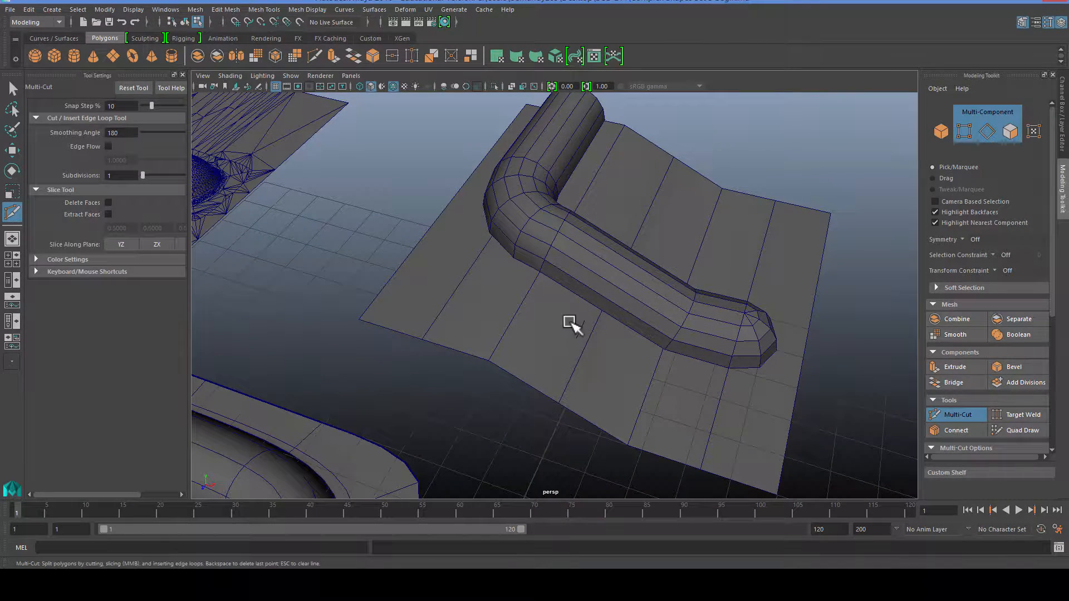
click(604, 298)
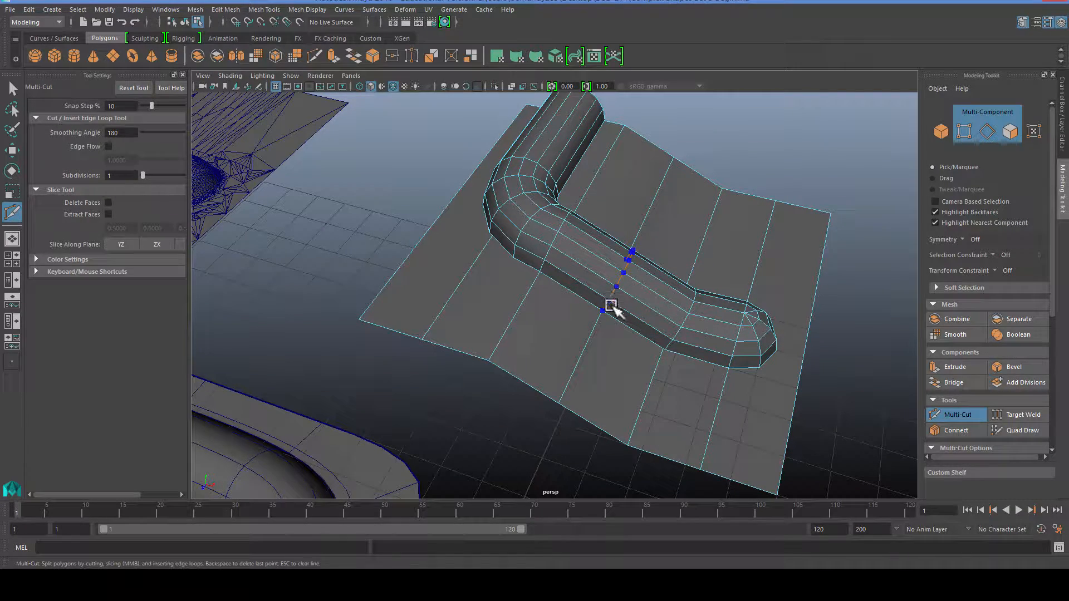
right_click(611, 305)
scroll(645, 414, up, 3)
key(q)
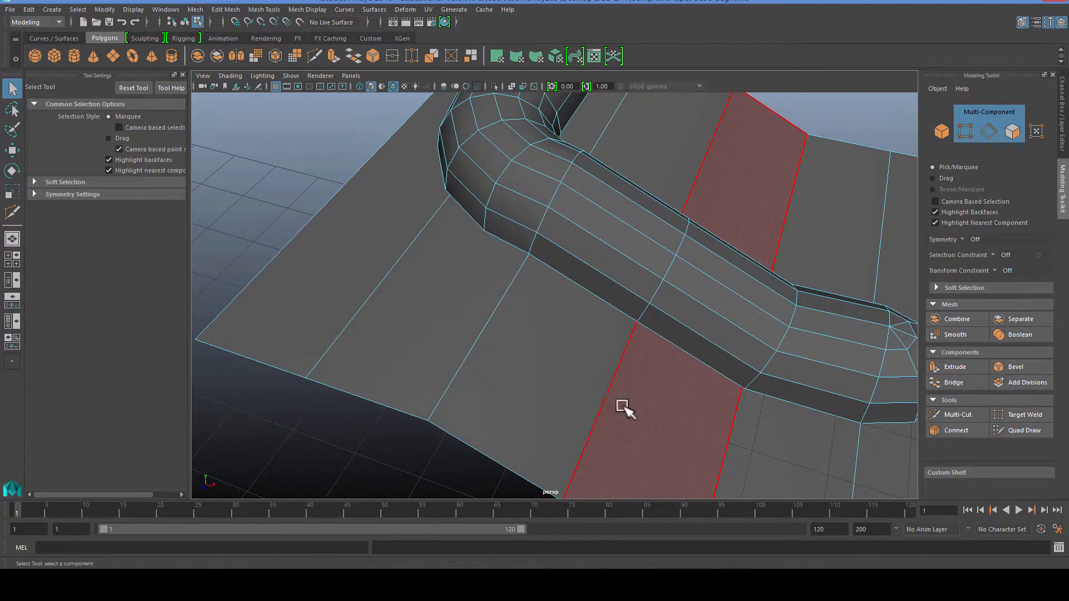
Insert three edge loops down the stepped plane, through the half sphere's tip and along both sides of the sloped pipe
alt+drag(623, 409, 568, 377)
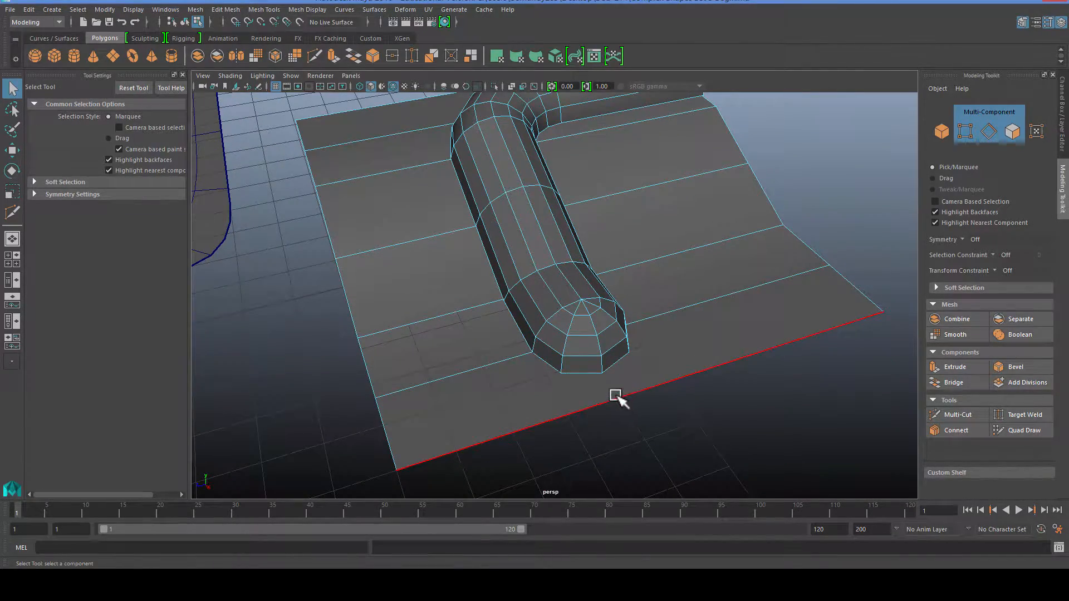
click(940, 415)
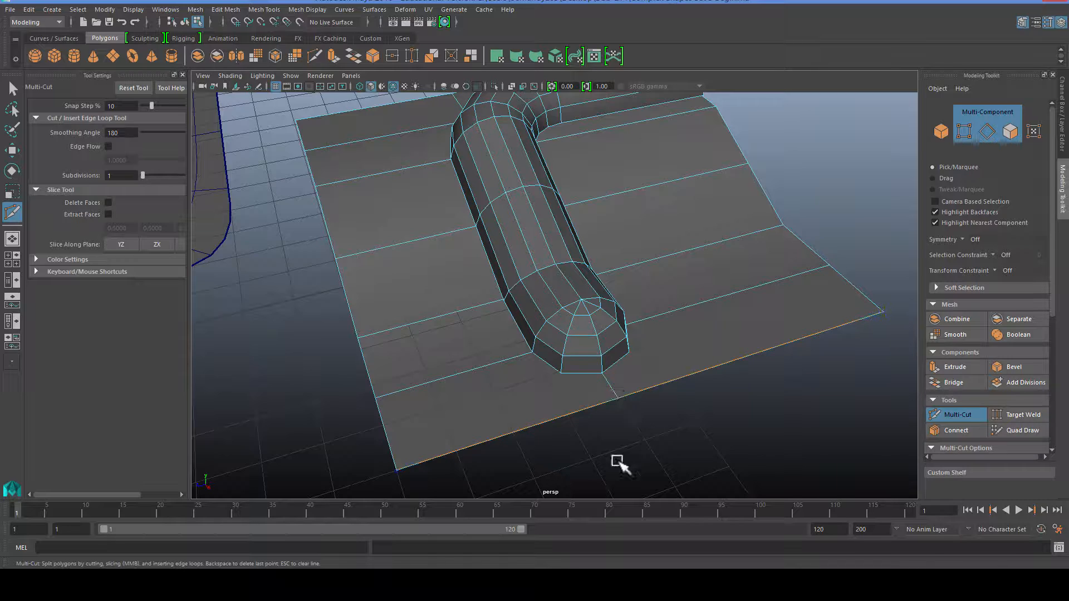
alt+drag(483, 362, 506, 432)
alt+middle_drag(506, 432, 477, 256)
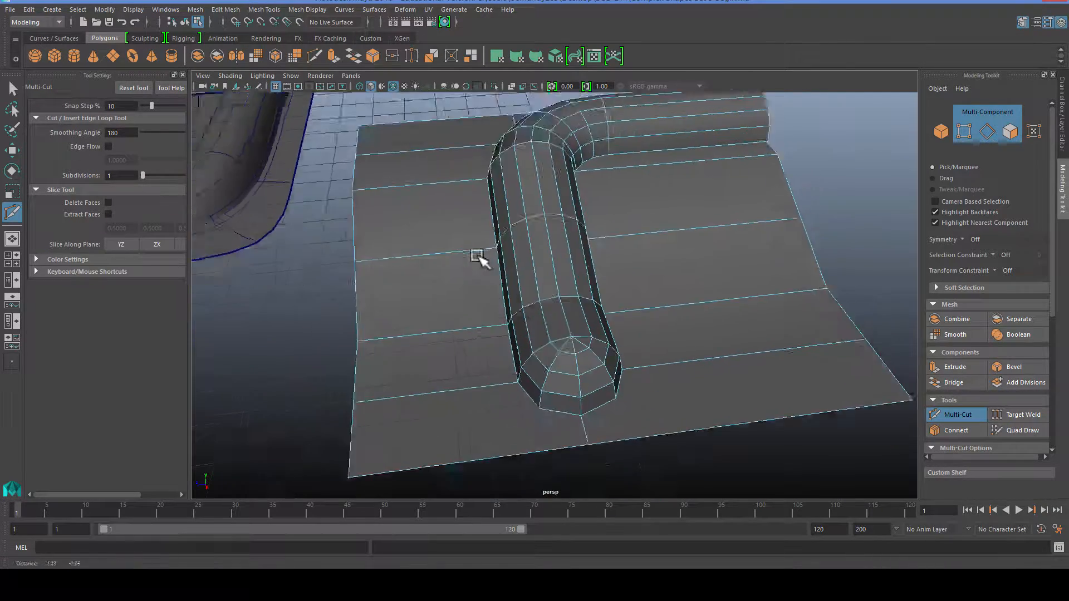
alt+drag(478, 256, 499, 346)
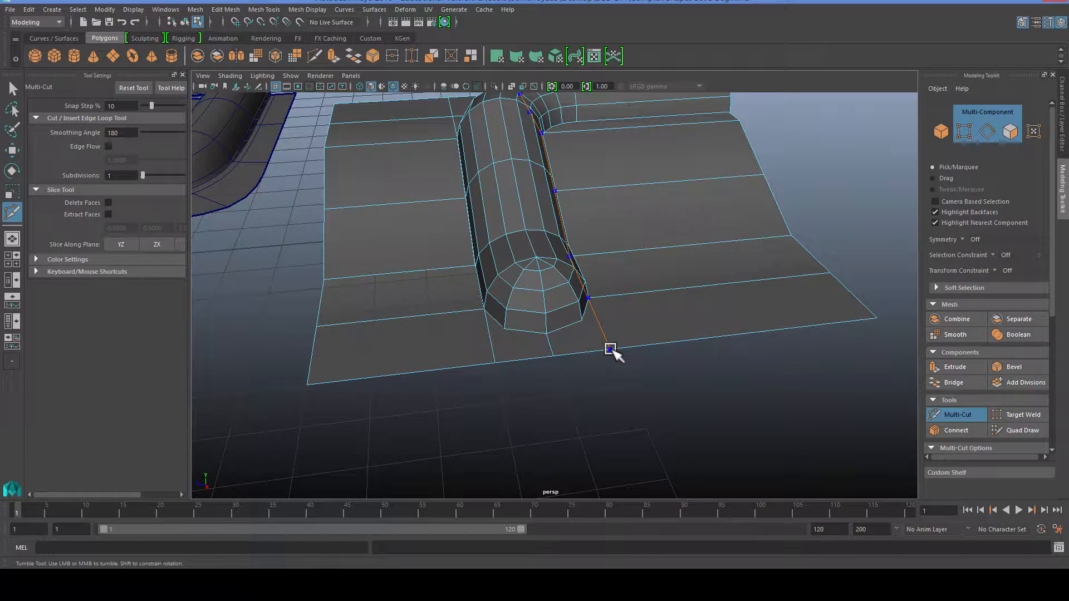
Insert edge loops into the stepped plane along the centre and both sides of the upper horizontal pipe
scroll(628, 283, down, 4)
alt+middle_drag(629, 283, 629, 348)
alt+drag(629, 348, 517, 337)
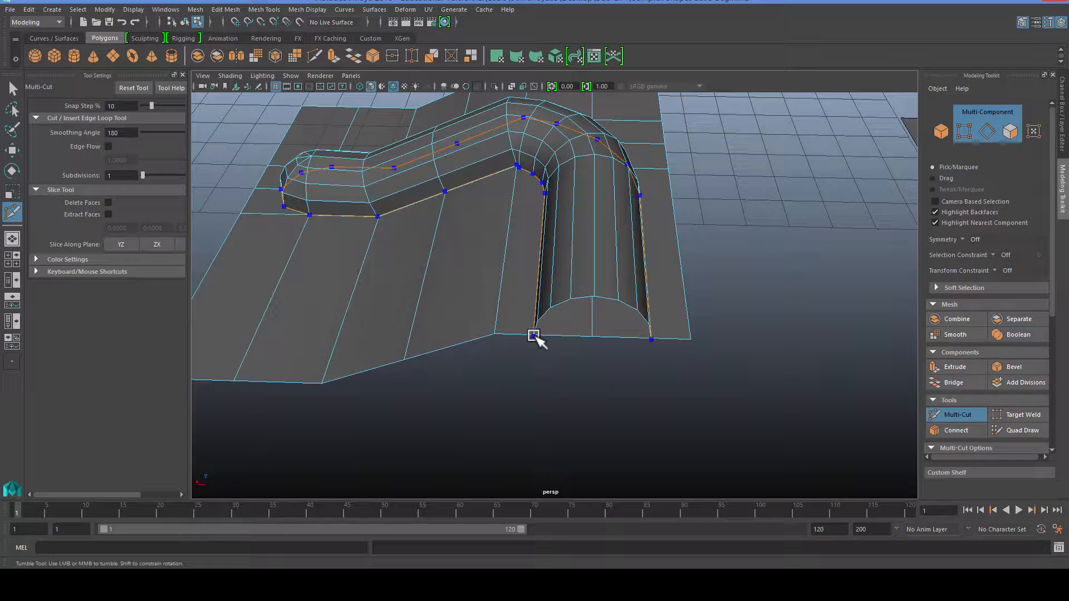
ctrl+click(534, 335)
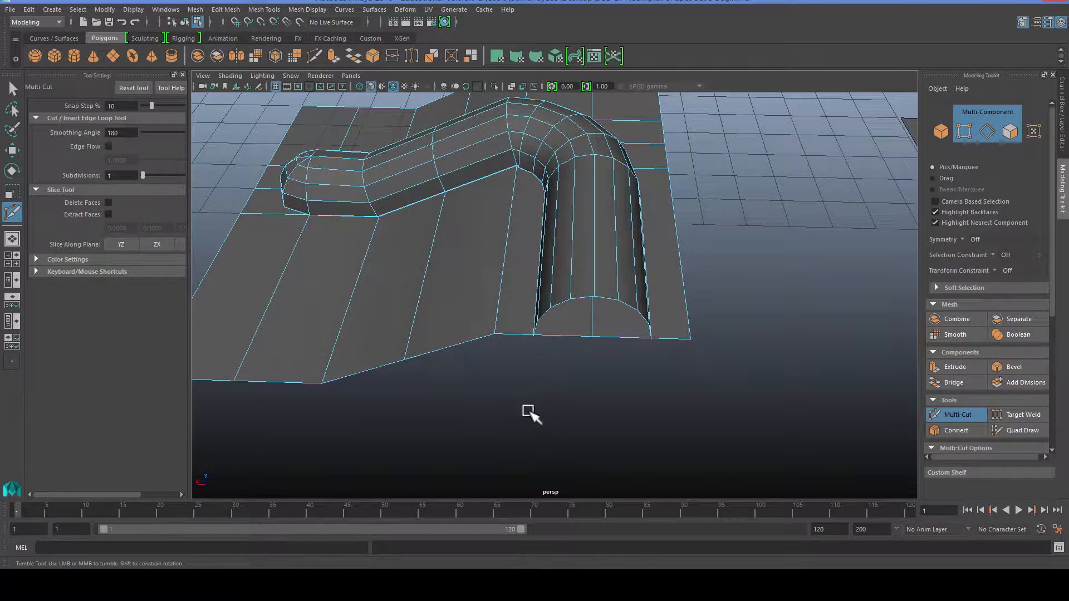
alt+drag(476, 400, 536, 270)
key(q)
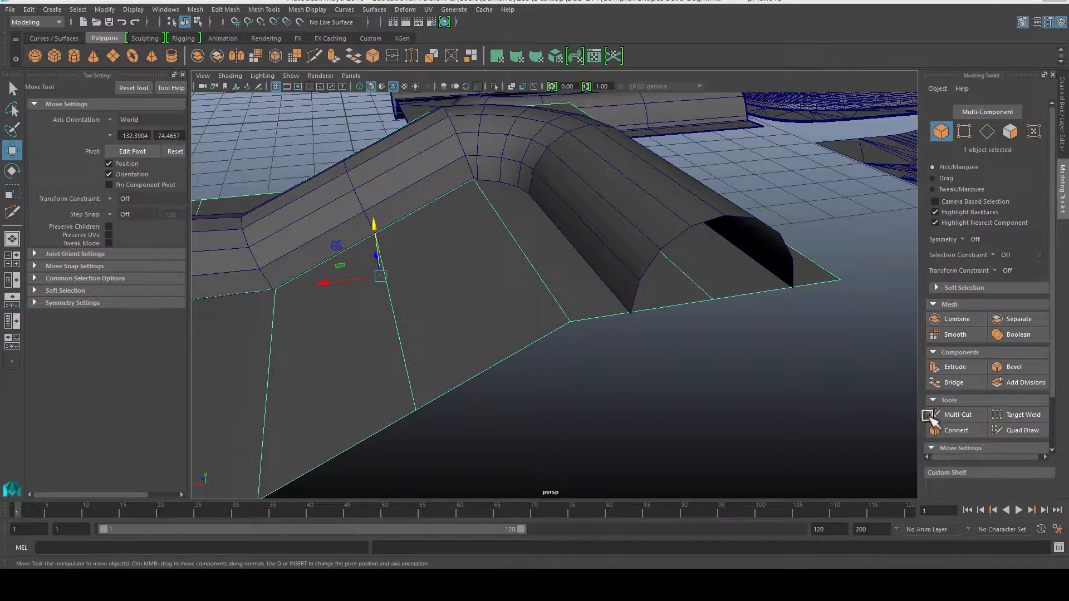
click(953, 415)
alt+drag(636, 398, 578, 401)
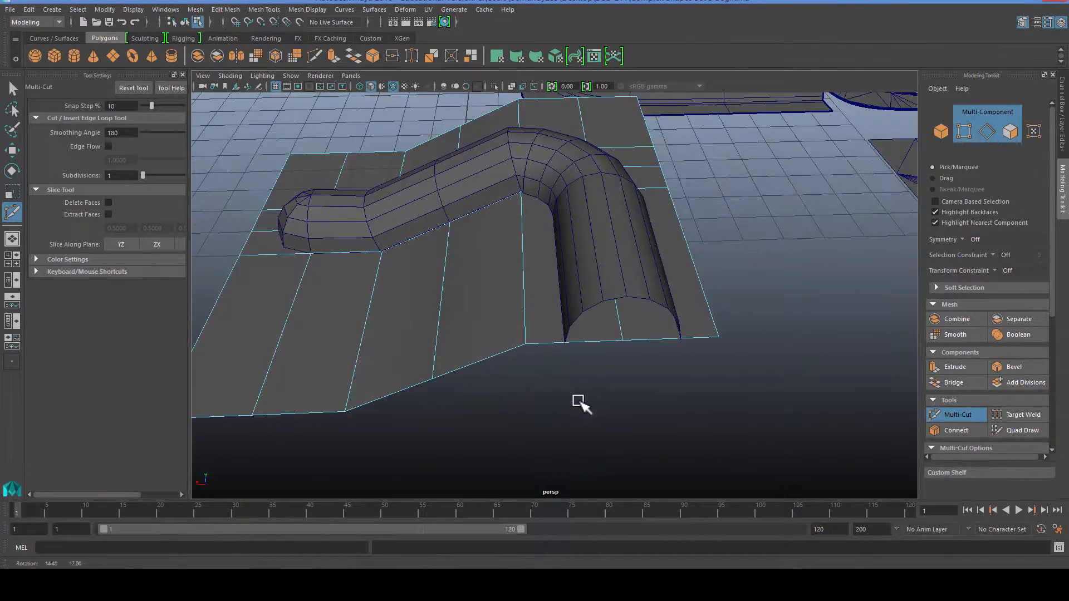
ctrl+click(565, 343)
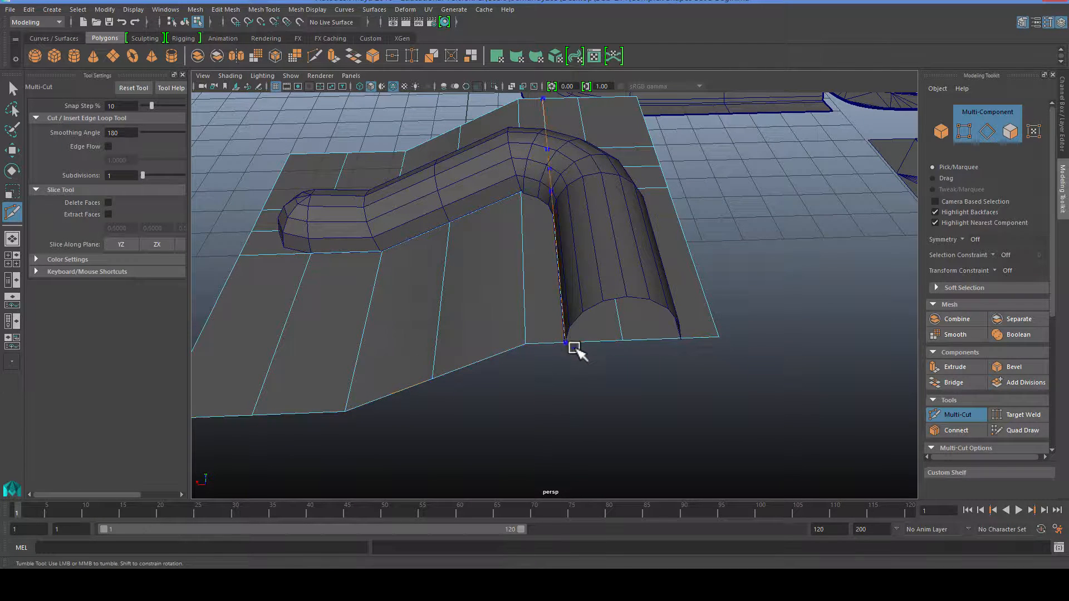
ctrl+click(679, 338)
Insert another edge loop down the stepped plane where the elbow meets the horizontal pipe
alt+right_drag(624, 443, 618, 412)
alt+drag(618, 412, 655, 429)
alt+drag(540, 430, 661, 427)
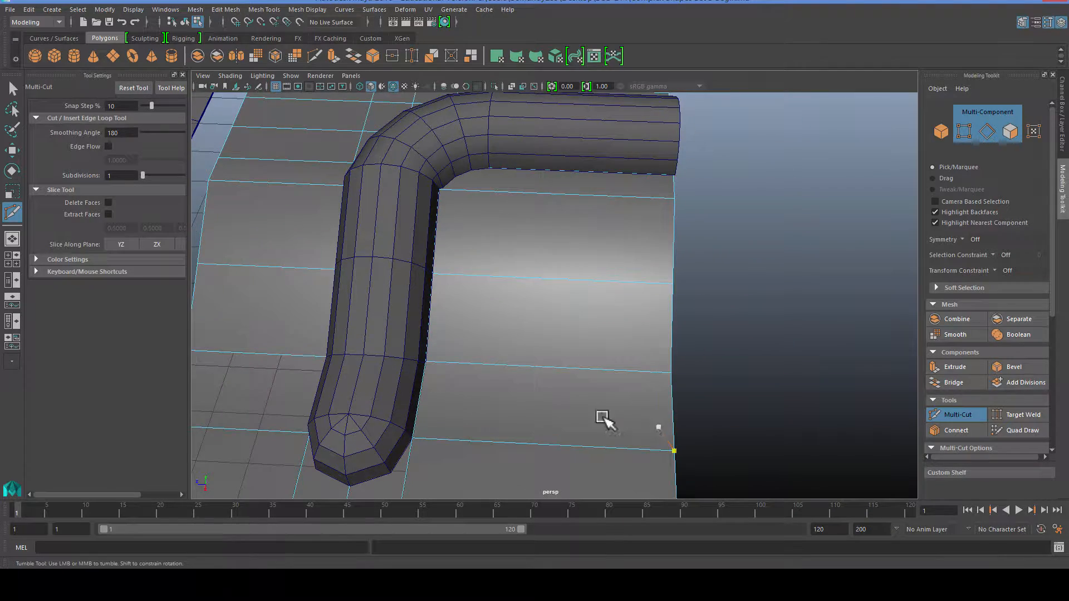
alt+right_drag(537, 385, 511, 263)
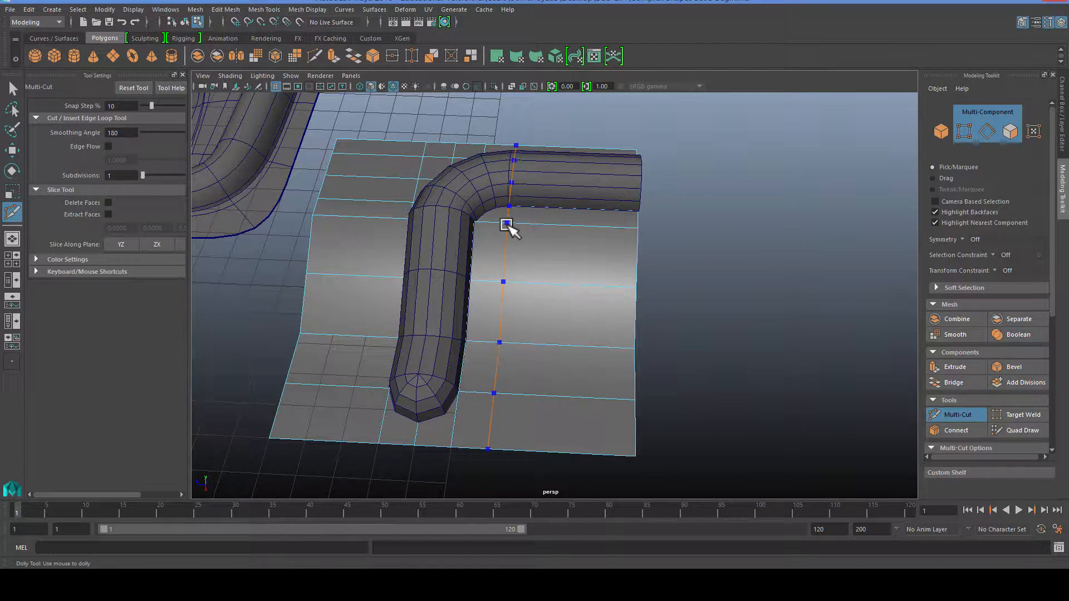
alt+right_drag(573, 459, 526, 440)
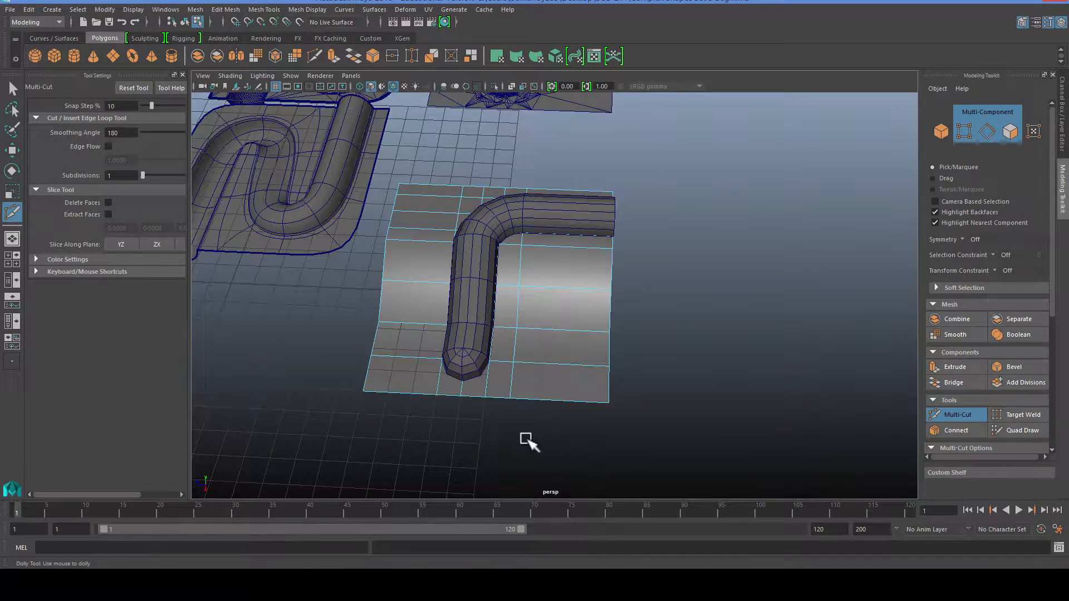
mouse_move(519, 440)
alt+mouse_down()
mouse_move(602, 417)
mouse_move(536, 408)
mouse_move(528, 470)
mouse_move(509, 453)
alt+mouse_up()
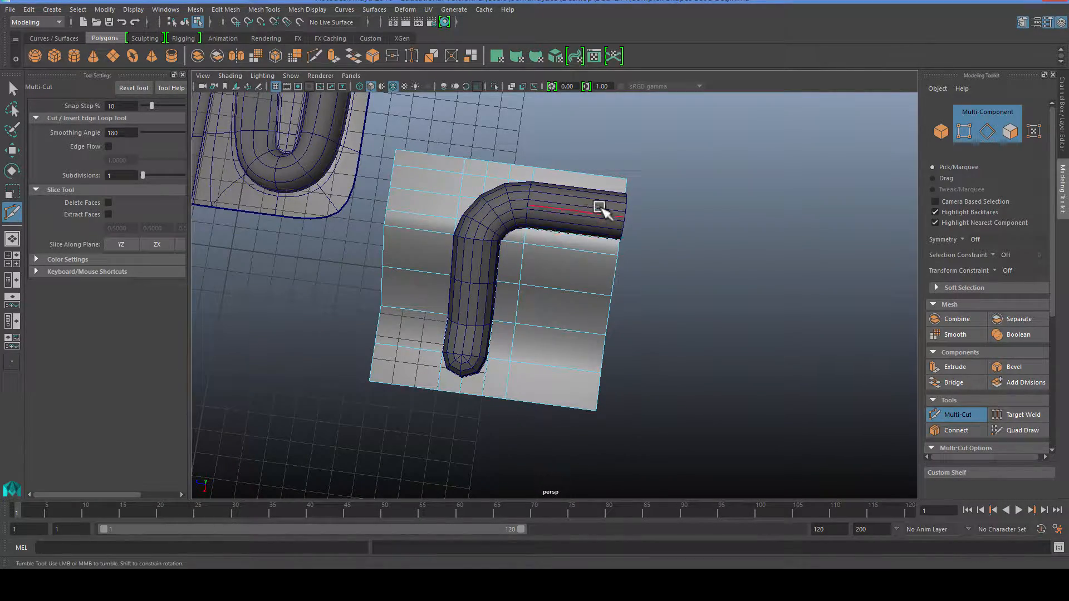
key(q)
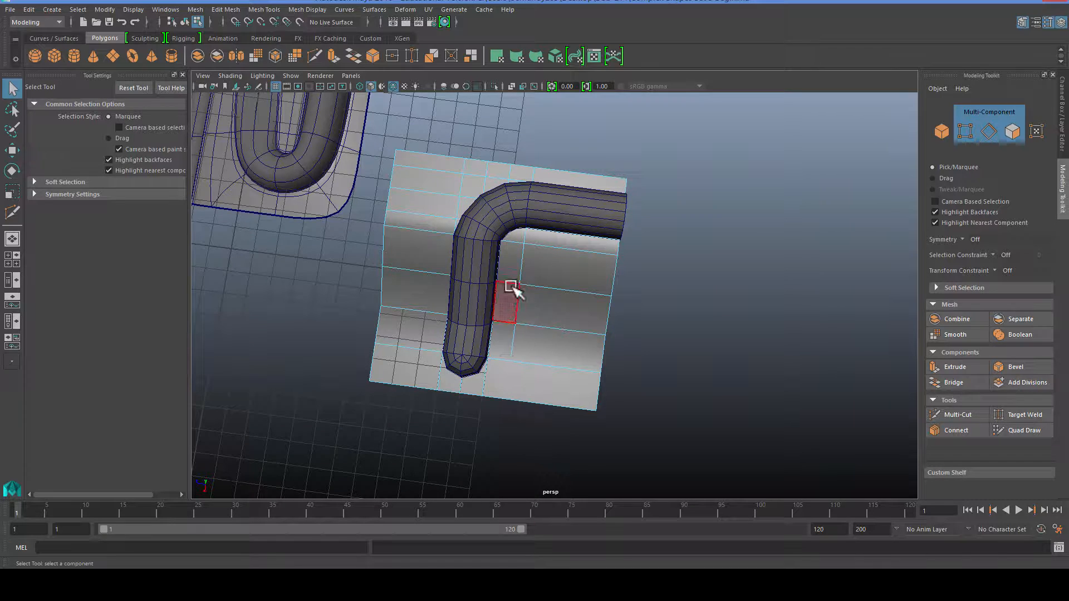
Delete the stepped plane's faces underneath the horizontal pipe, elbow and sloped pipe, keeping the two faces in front of the half sphere
alt+drag(635, 322, 625, 291)
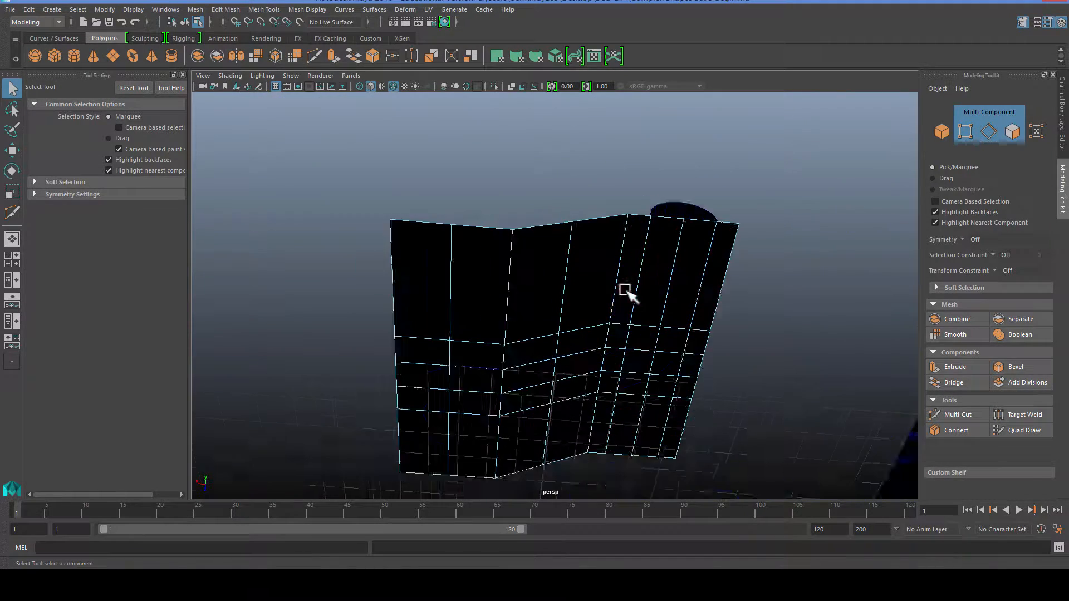
alt+right_drag(625, 290, 665, 264)
alt+middle_drag(665, 264, 470, 283)
right_drag(504, 273, 496, 296)
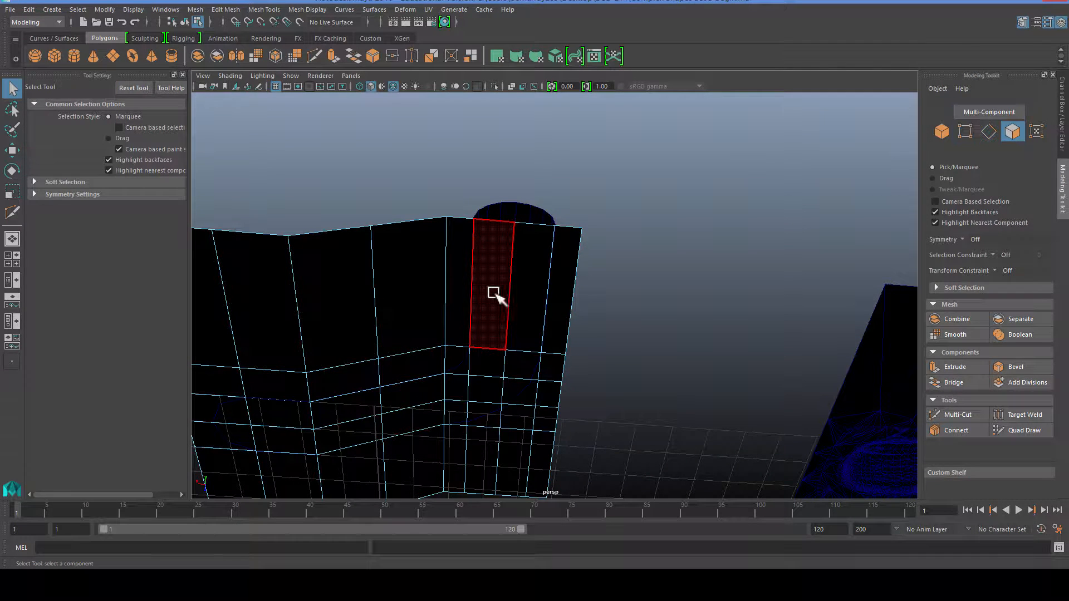
click(501, 298)
shift+click(520, 305)
shift+click(514, 363)
shift+click(490, 369)
shift+click(488, 390)
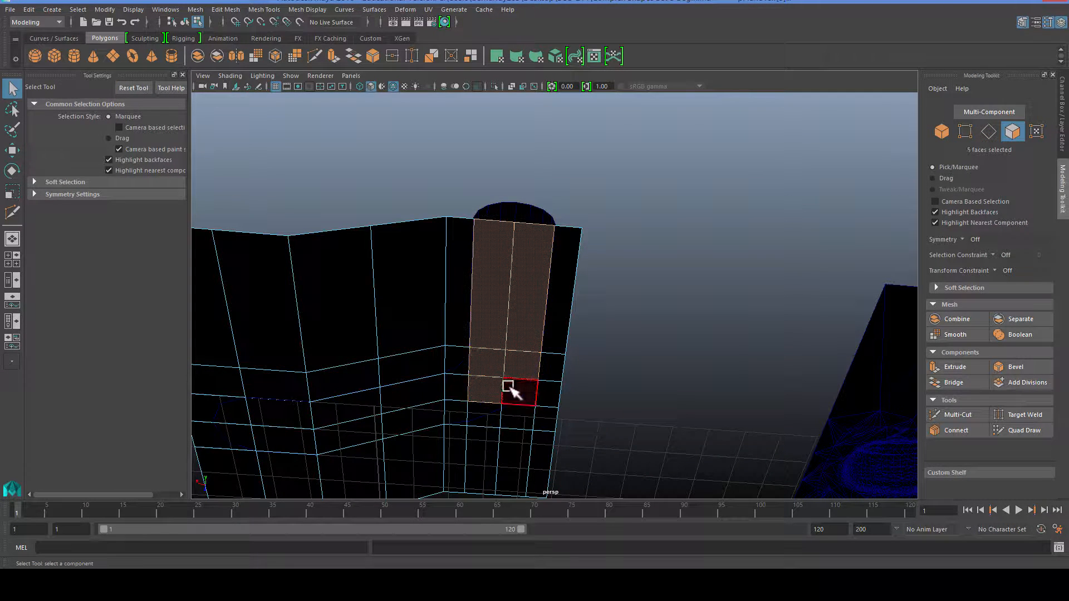
shift+click(511, 392)
shift+click(480, 411)
shift+click(463, 366)
shift+click(459, 391)
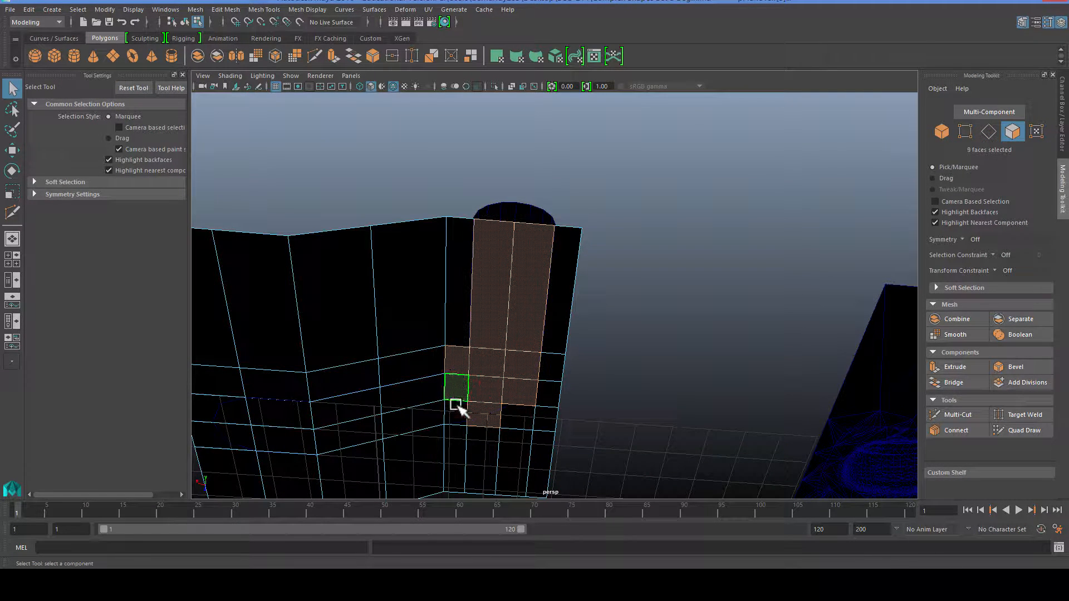
shift+click(457, 411)
shift+click(426, 395)
shift+click(416, 417)
shift+click(345, 402)
shift+click(357, 429)
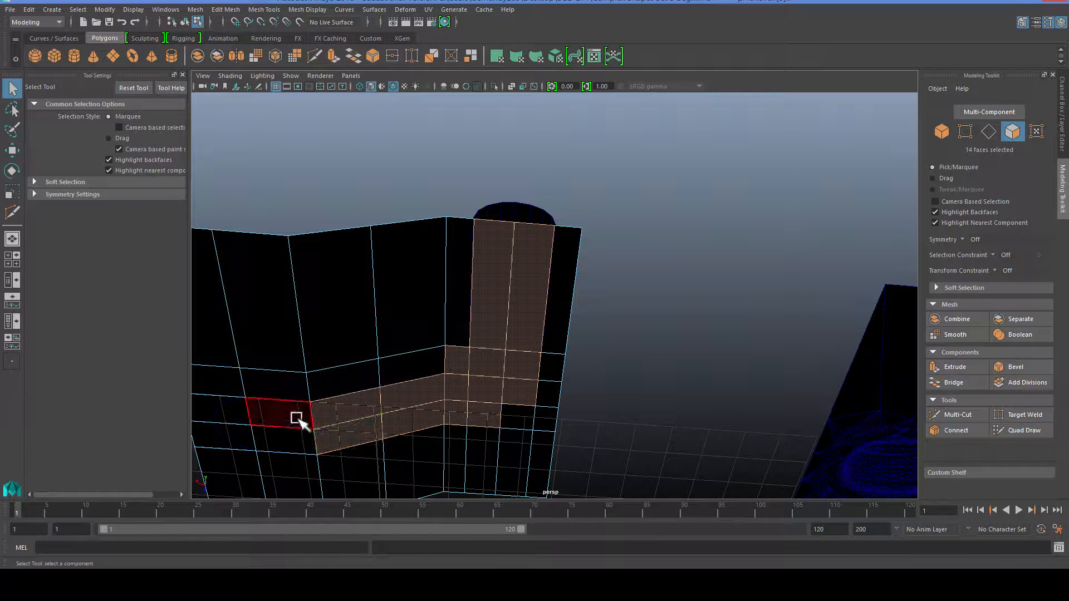
shift+click(279, 409)
shift+click(281, 437)
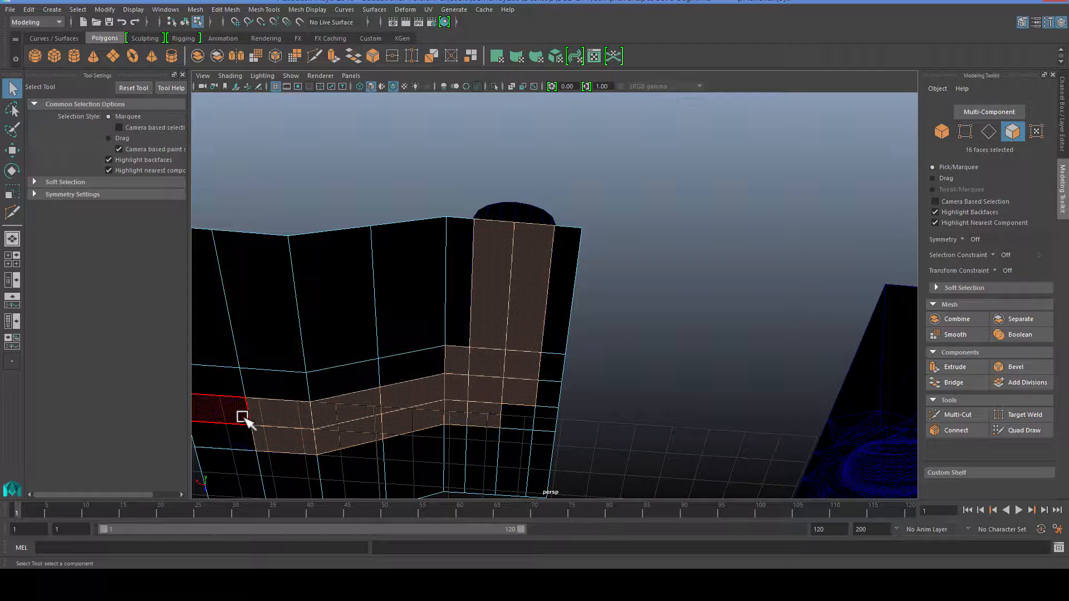
shift+click(243, 417)
scroll(251, 428, down, 4)
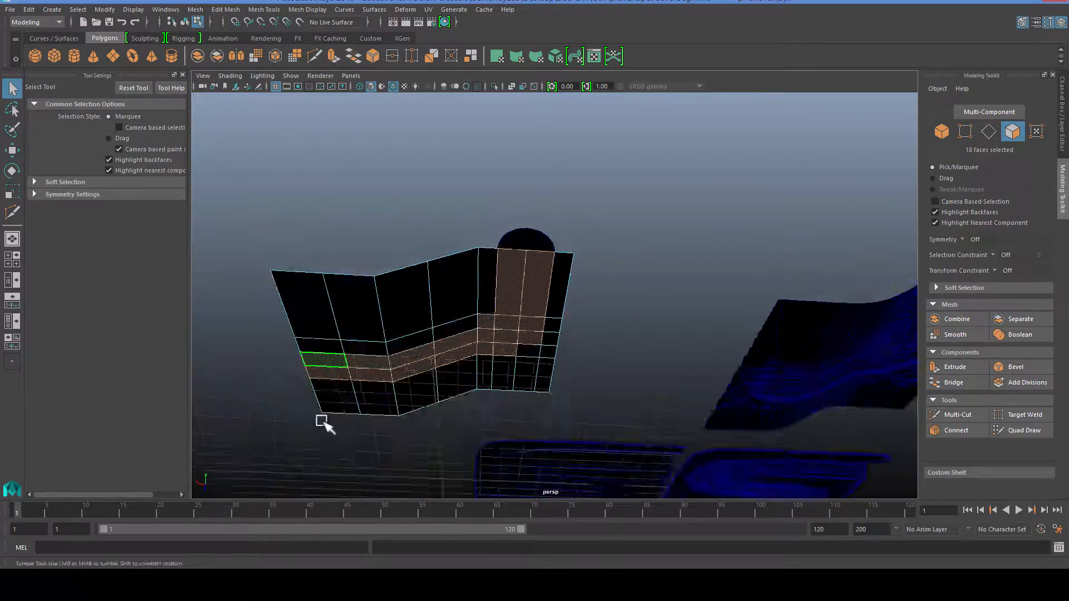
alt+drag(323, 422, 416, 454)
alt+middle_drag(415, 453, 525, 375)
scroll(473, 382, up, 5)
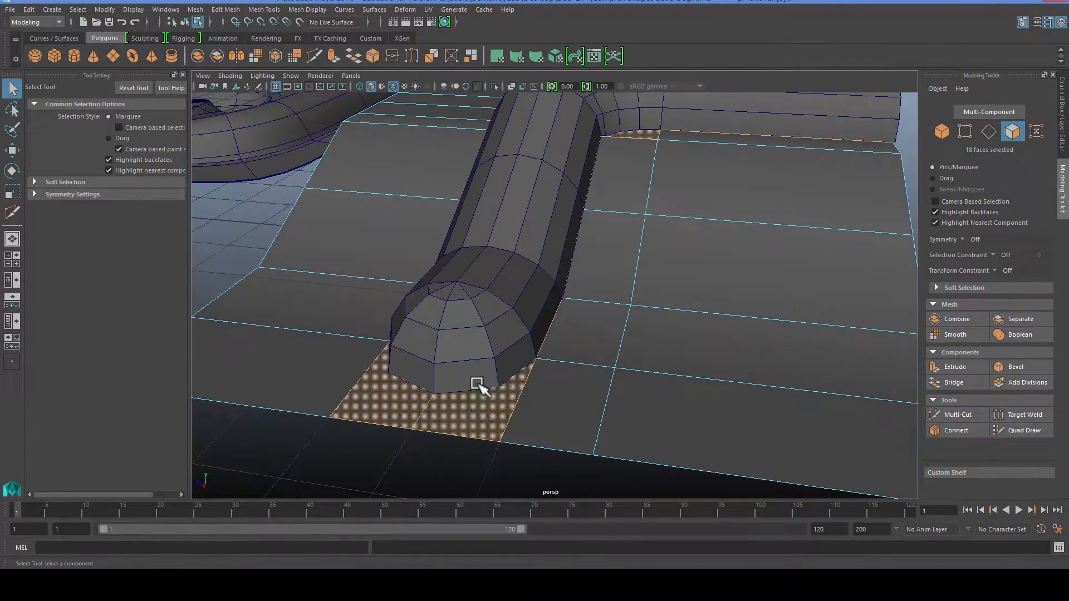
ctrl+click(452, 419)
ctrl+click(409, 418)
scroll(466, 432, down, 2)
alt+drag(470, 436, 480, 360)
click(513, 310)
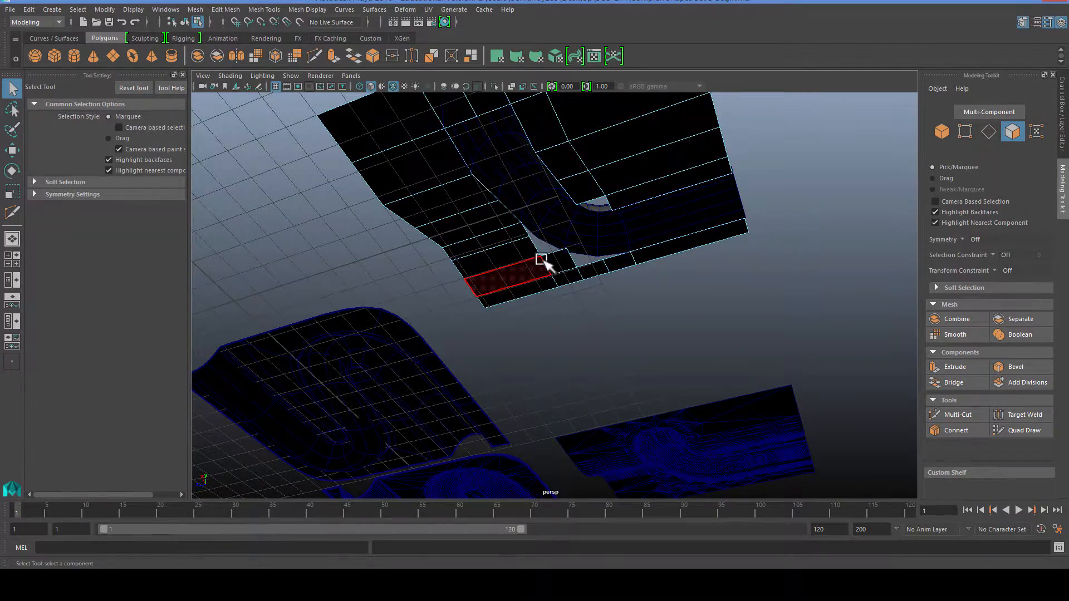
Insert an edge loop across the lowest strip of the stepped plane, level with the half sphere's tip
alt+drag(544, 262, 663, 360)
click(971, 414)
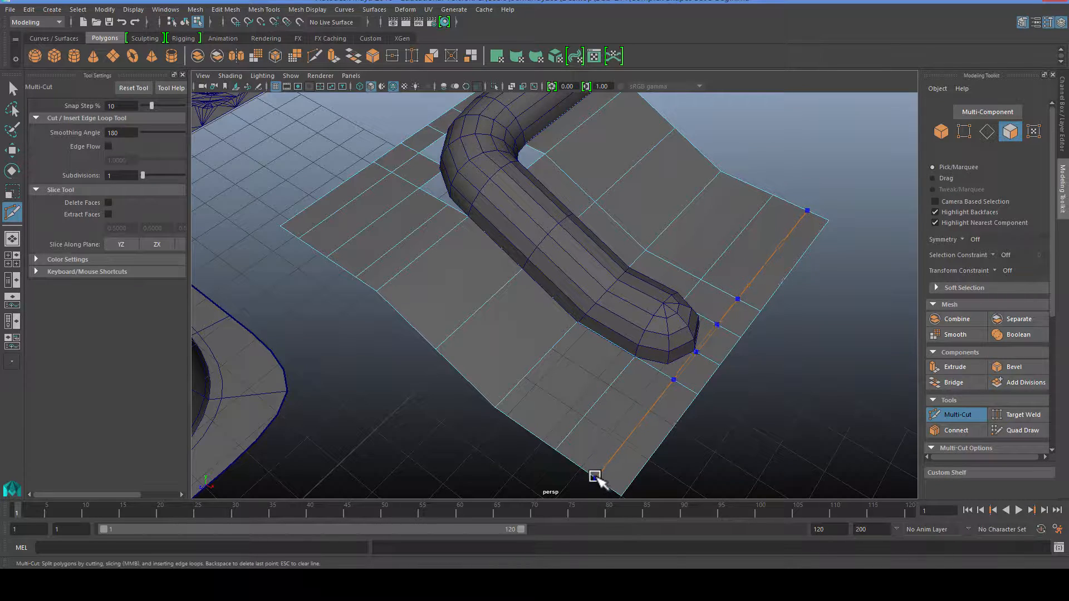
alt+drag(802, 369, 600, 406)
key(q)
Delete the two plane faces directly beneath the half sphere
scroll(526, 399, up, 3)
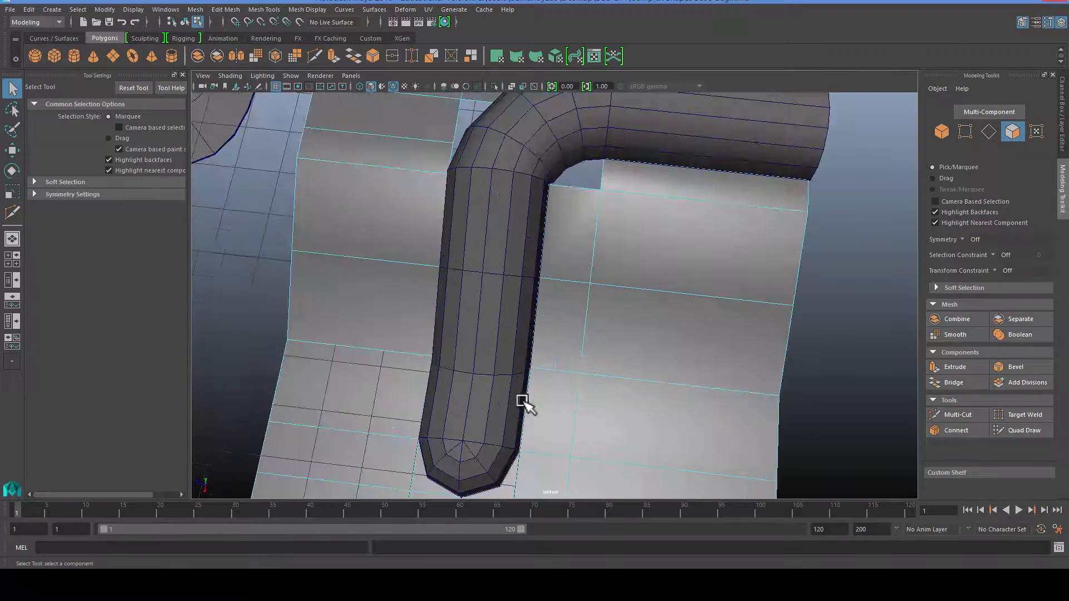
alt+drag(508, 477, 529, 382)
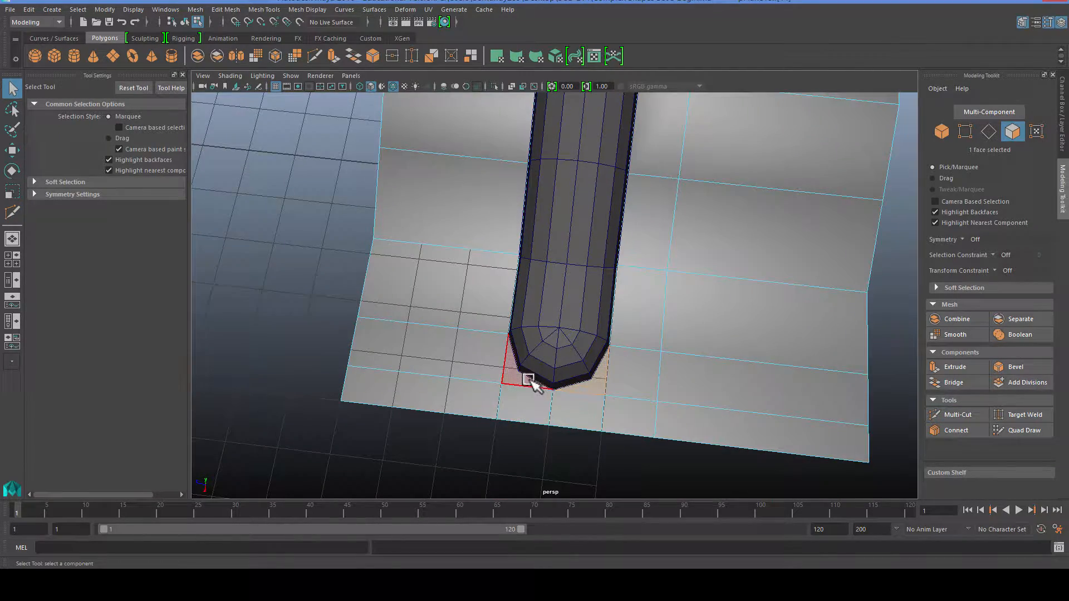
alt+drag(639, 413, 612, 377)
scroll(615, 376, up, 4)
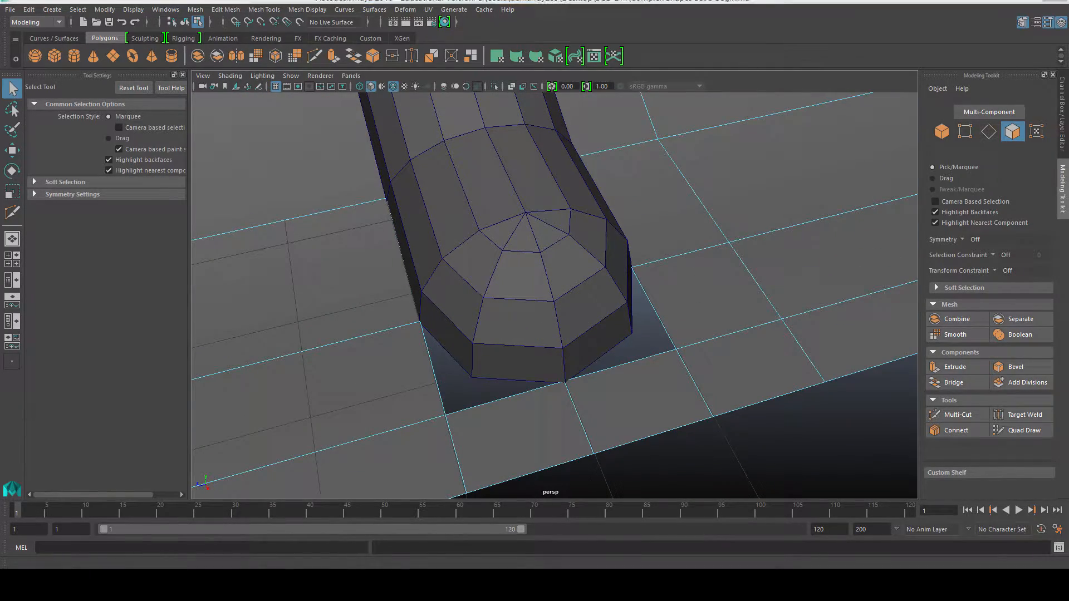
Select the seven bottom-edge vertices around the half sphere and its adjoining pipe section, and snap them vertically to the plane's height
alt+drag(466, 338, 521, 309)
alt+drag(669, 165, 625, 232)
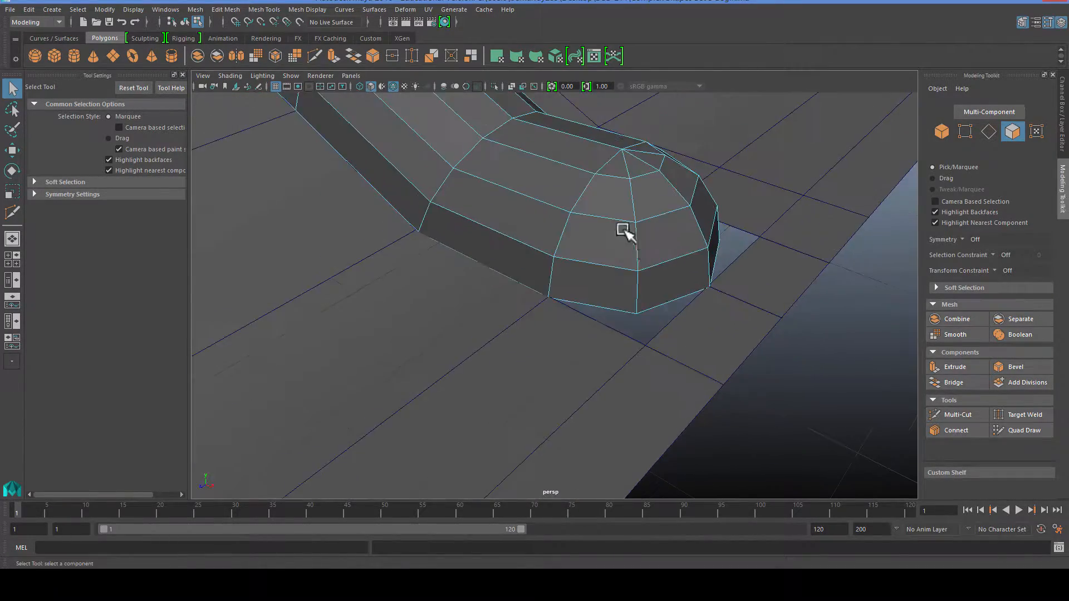
right_drag(636, 272, 635, 242)
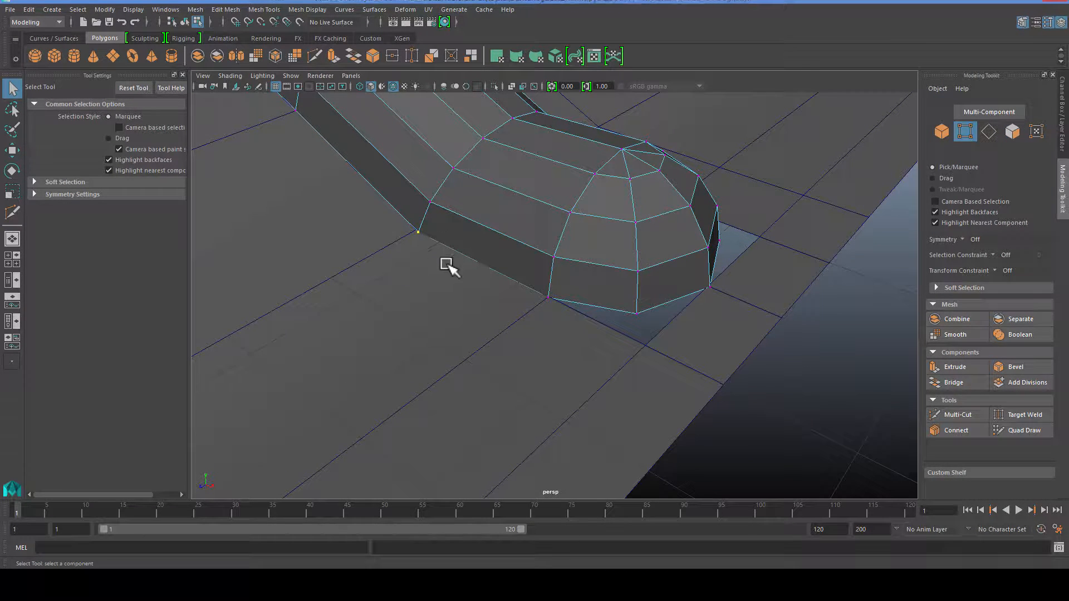
shift+click(534, 289)
shift+click(696, 285)
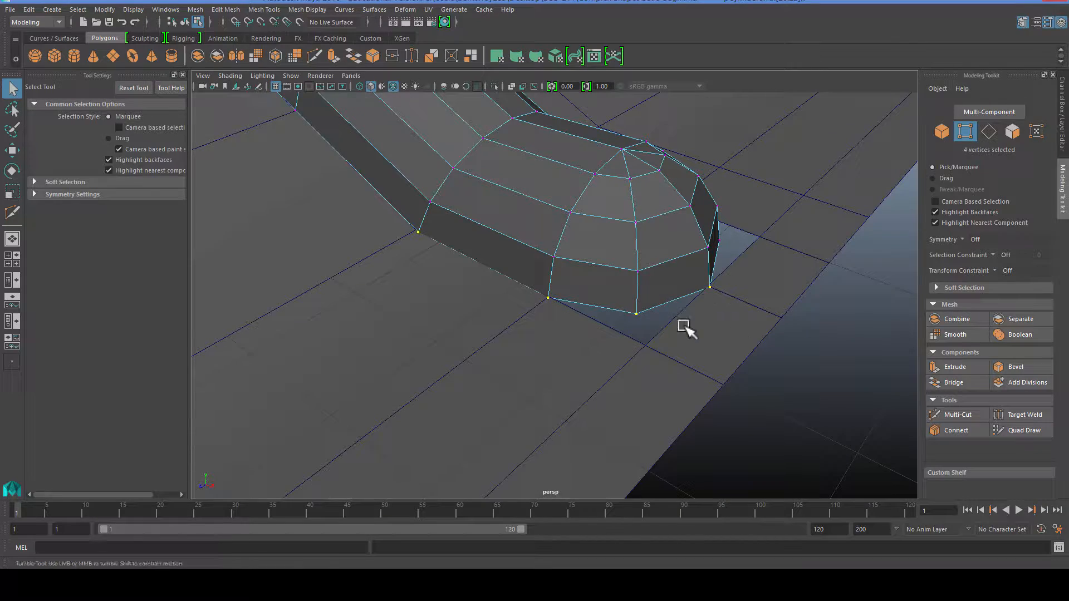
alt+drag(685, 327, 481, 282)
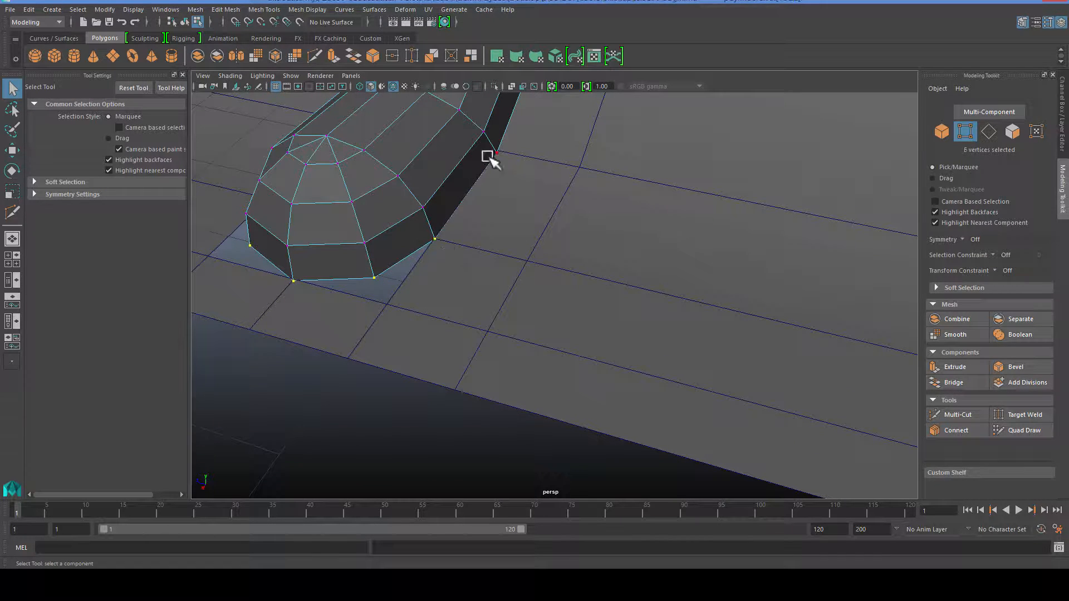
alt+middle_drag(543, 250, 681, 322)
scroll(602, 350, up, 3)
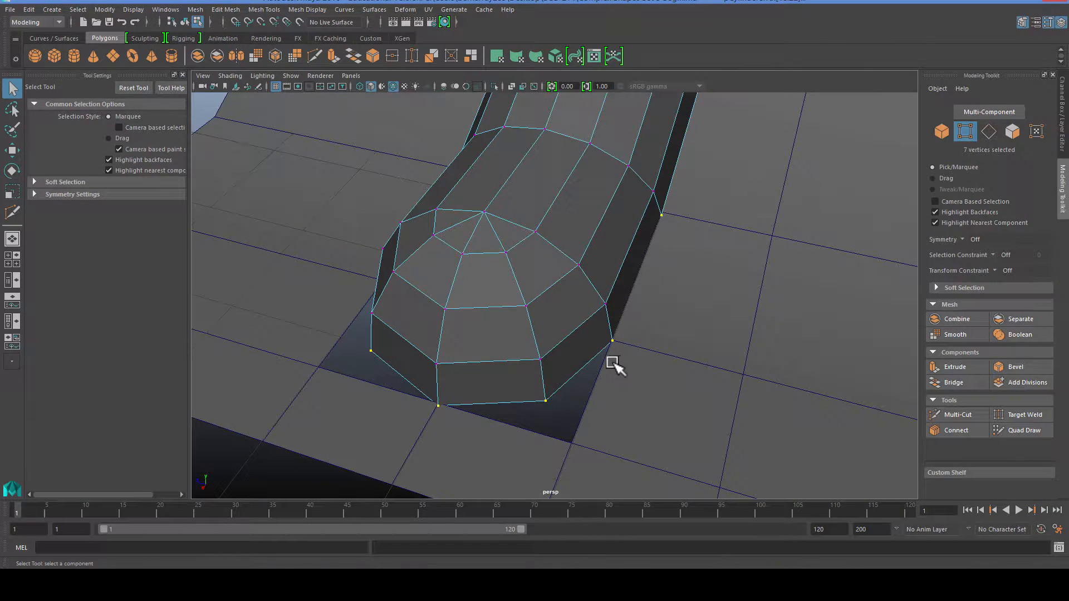
key(w)
click(505, 243)
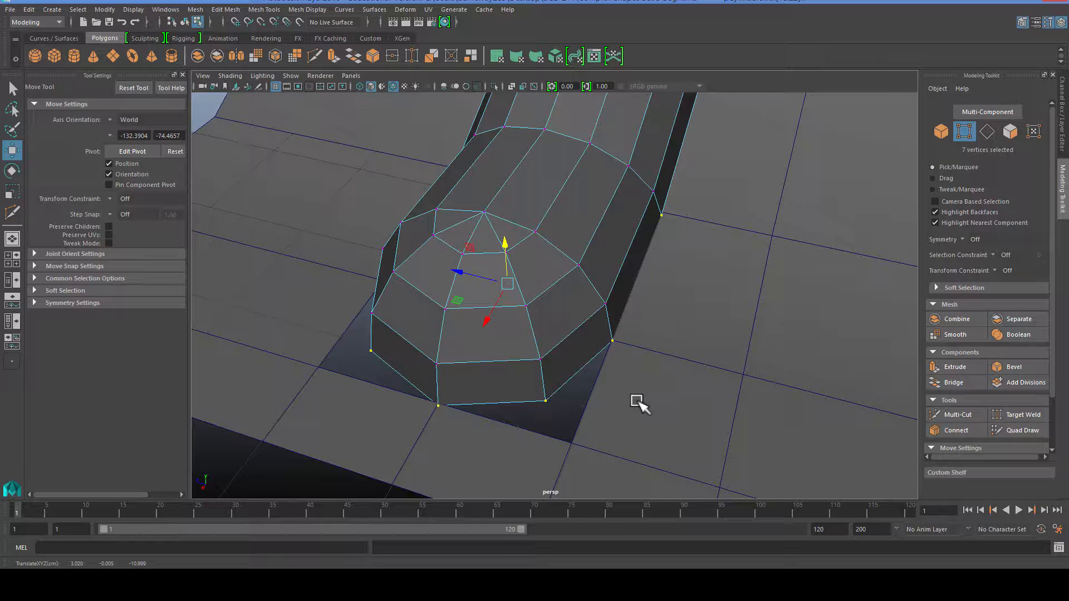
key(v)
middle_drag(744, 374, 728, 379)
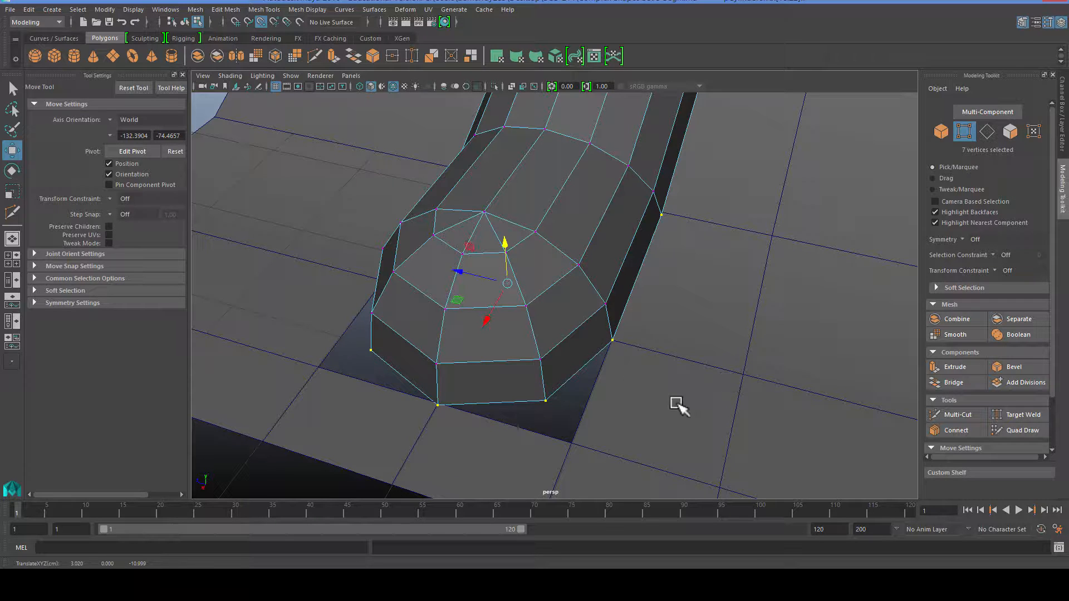
click(573, 400)
Try snapping the two front corner vertices of the plane's opening onto the half sphere's nearest bottom vertices
scroll(567, 405, down, 3)
alt+drag(539, 415, 565, 417)
right_drag(439, 384, 389, 295)
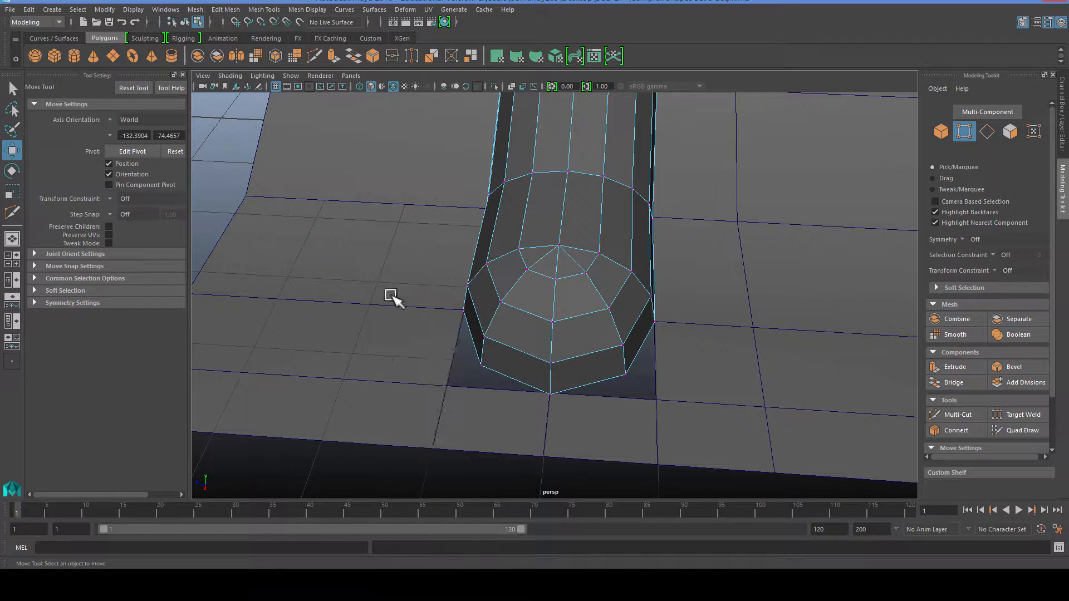
click(447, 386)
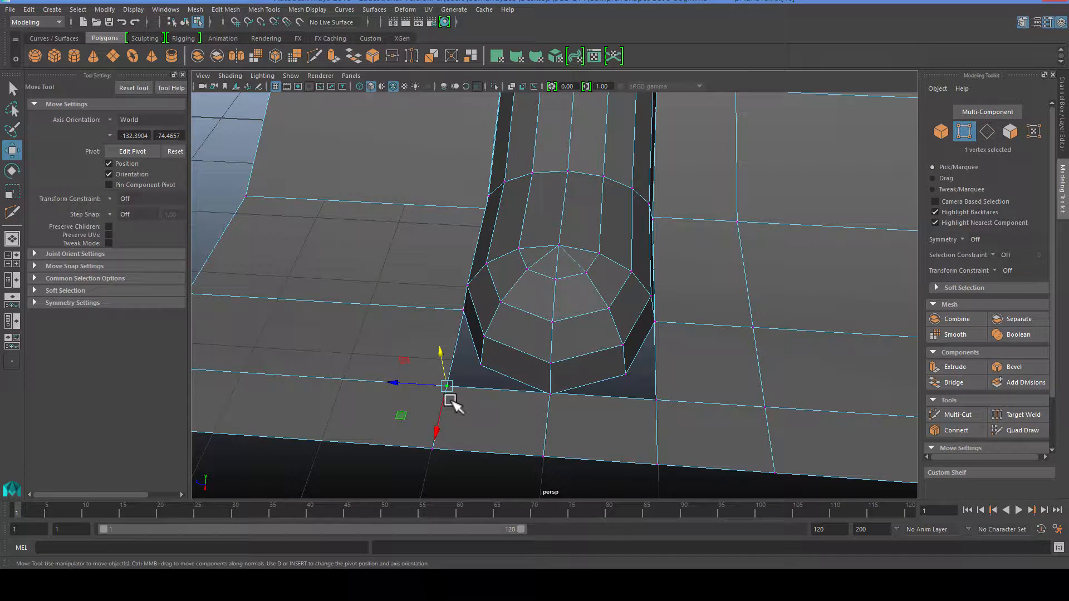
click(481, 365)
click(447, 386)
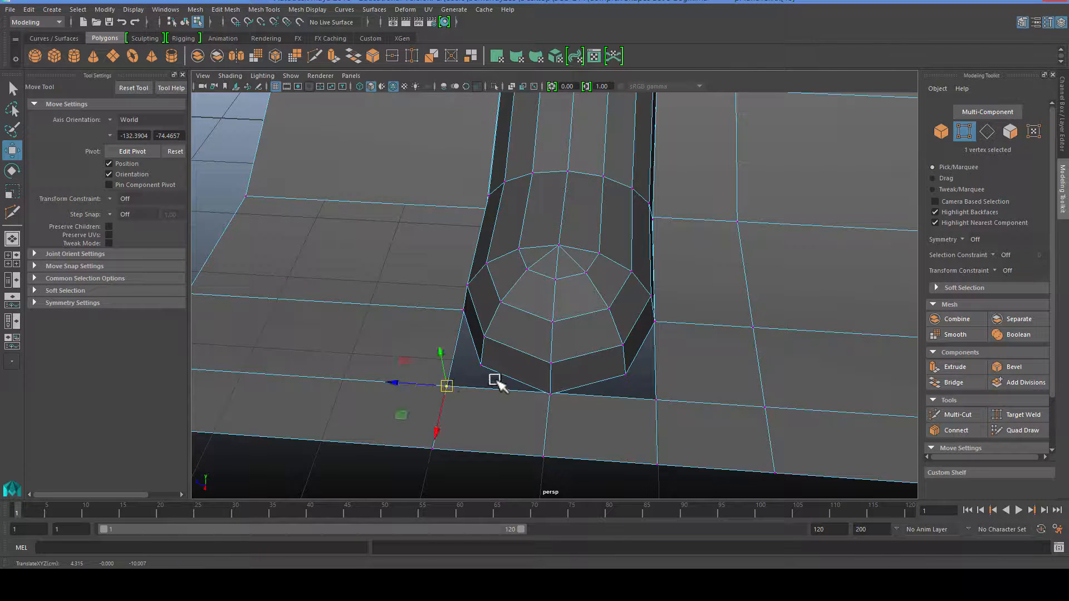
key(v)
middle_click(482, 367)
click(656, 402)
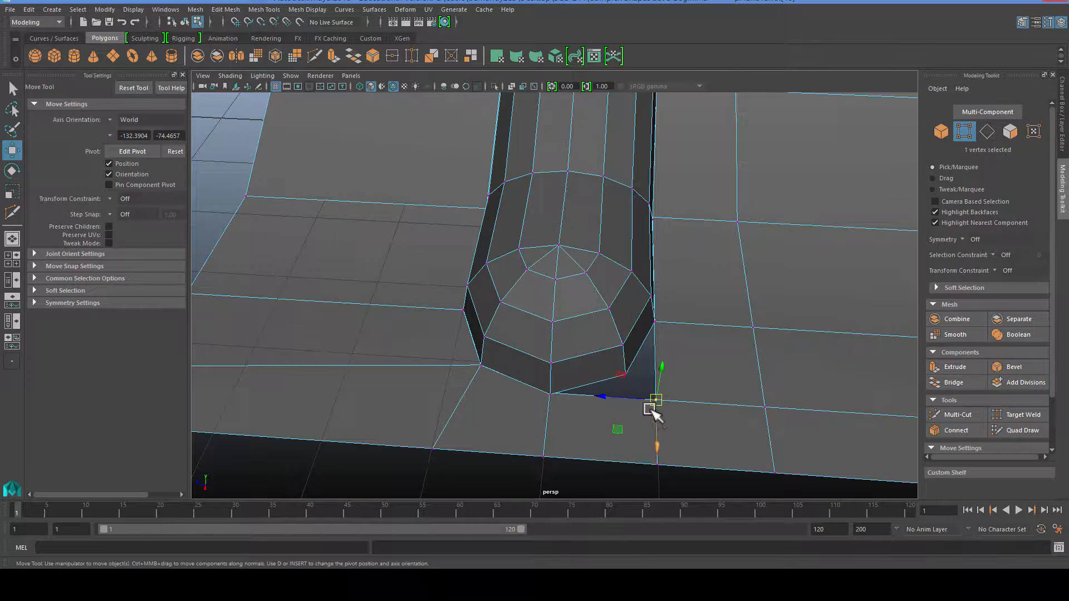
key(v)
alt+drag(622, 393, 538, 401)
key(v)
middle_drag(504, 399, 517, 362)
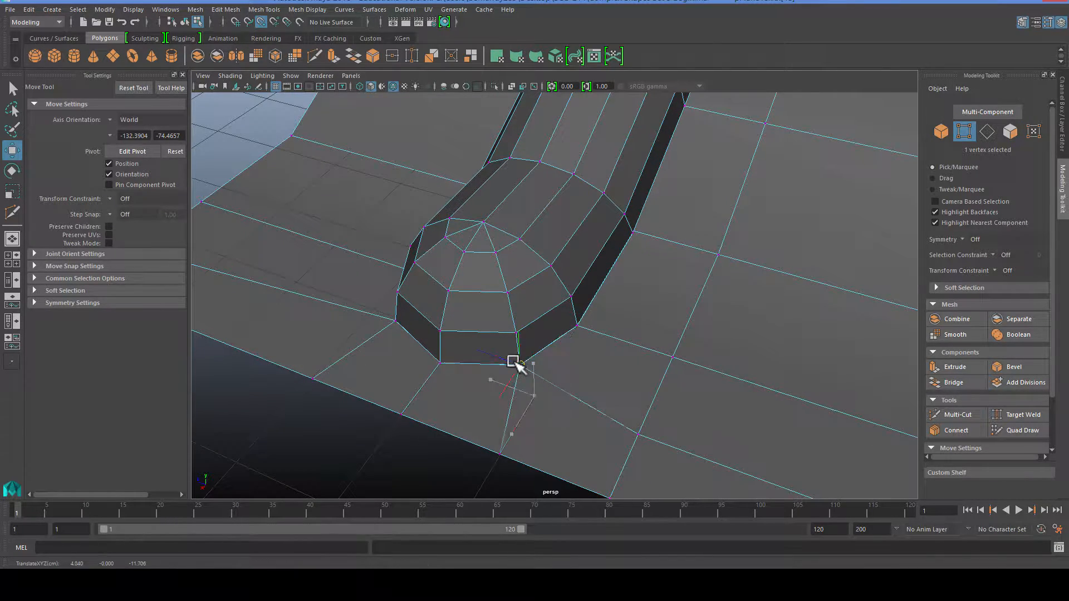
Undo both corner vertex moves at the front of the plane's opening and clear the selection
scroll(437, 417, down, 2)
click(396, 433)
alt+drag(386, 415, 417, 405)
key(ctrl+z)
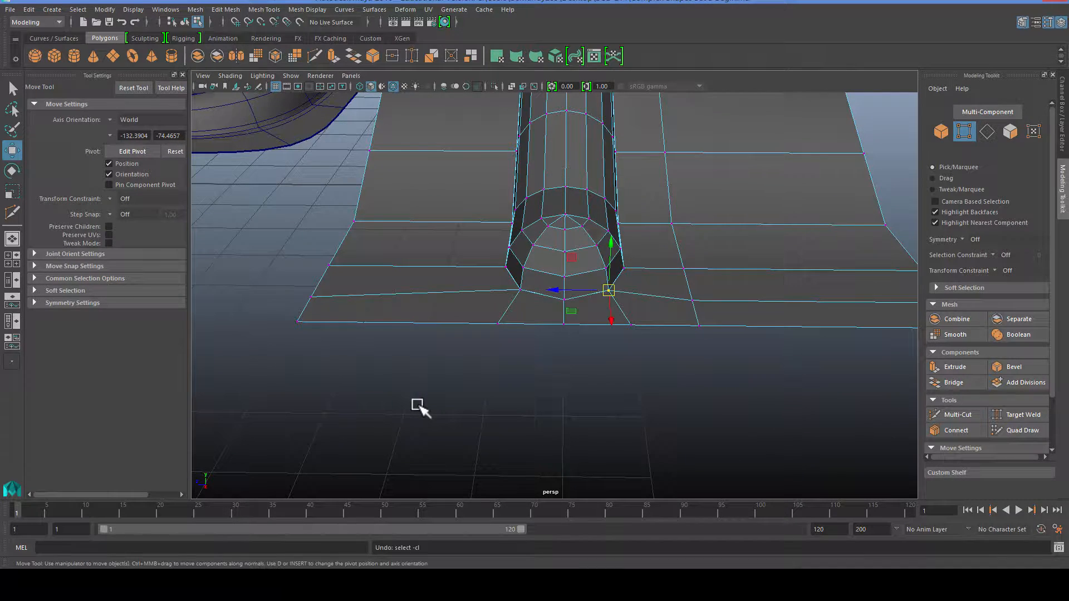
key(ctrl+z)
key(ctrl+z)
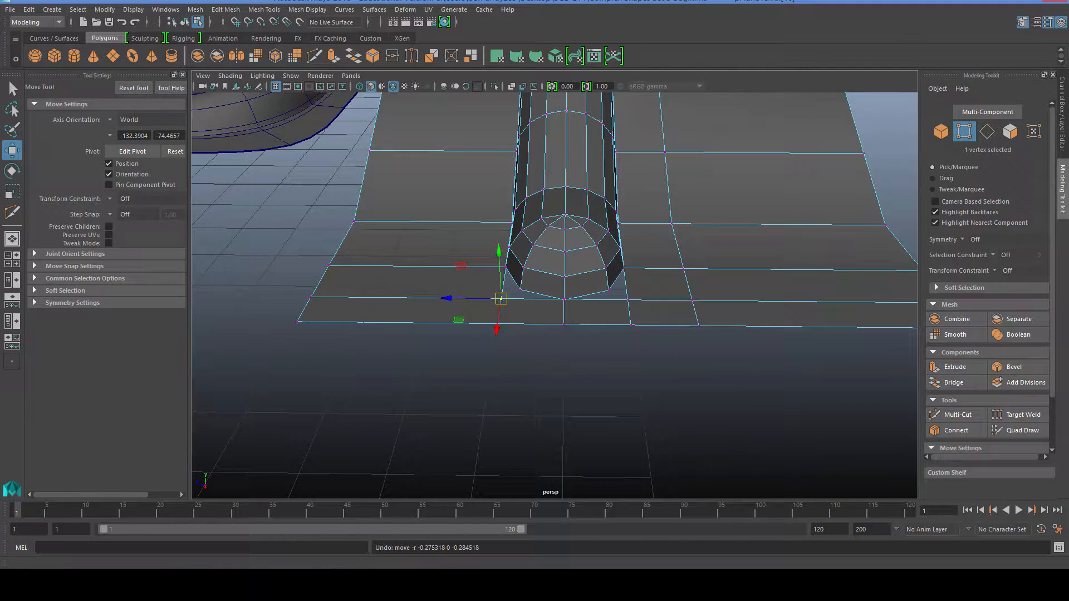
click(459, 380)
Snap the pipe's bottom vertices at the foot of the slope onto the matching plane vertices on both sides
scroll(459, 368, up, 3)
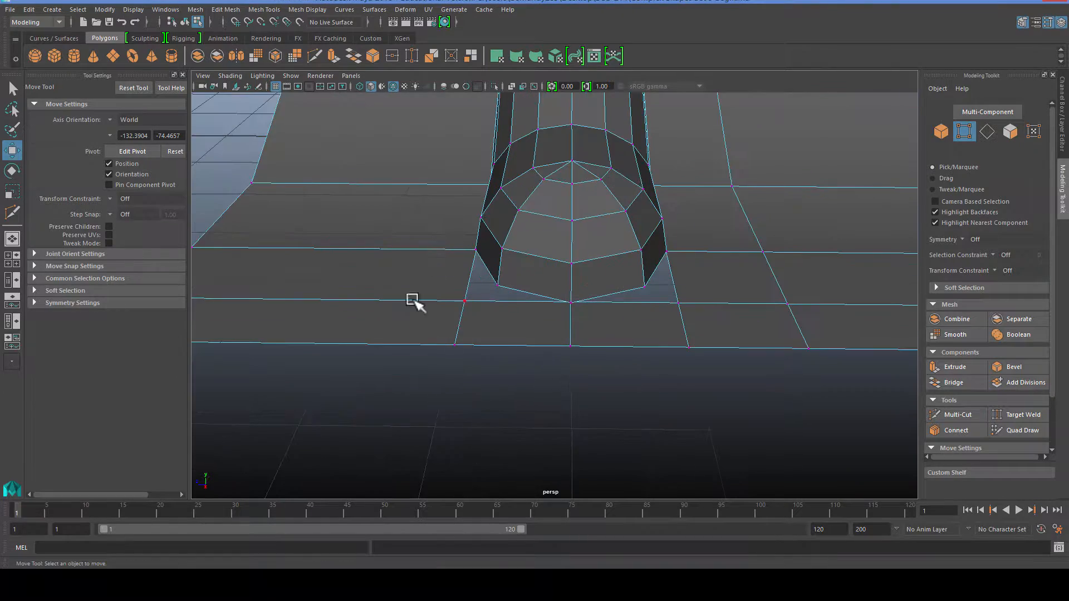
alt+drag(410, 300, 574, 359)
scroll(574, 359, up, 4)
scroll(596, 362, up, 5)
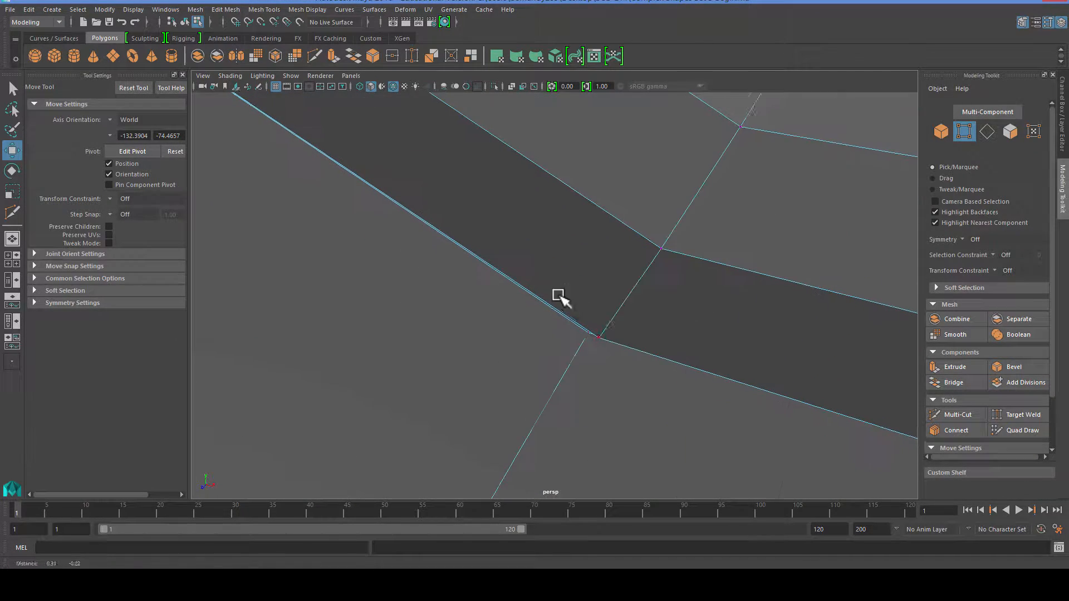
click(594, 338)
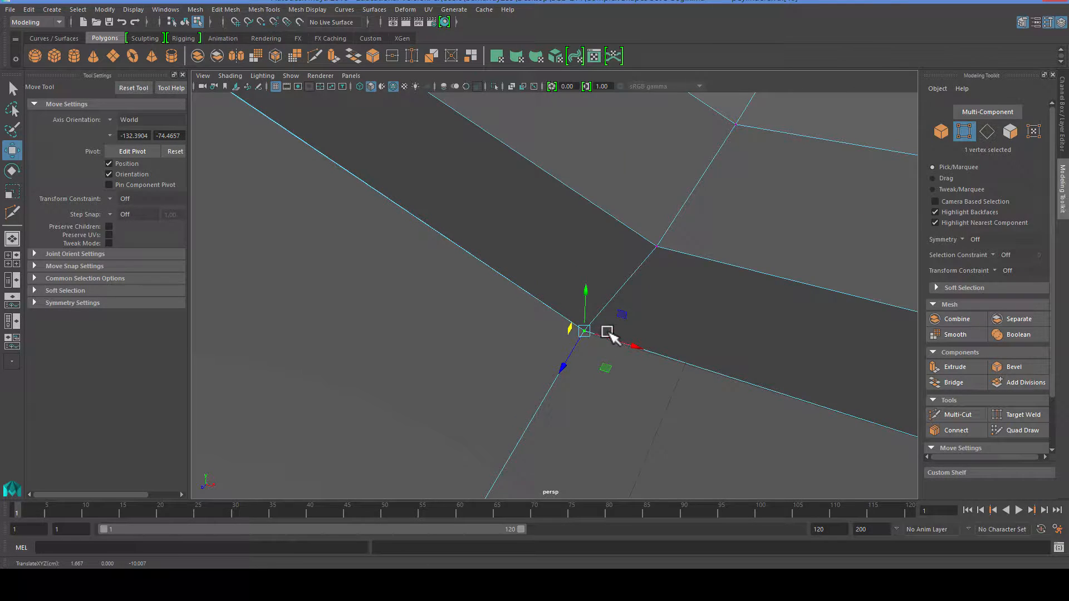
alt+drag(608, 334, 472, 280)
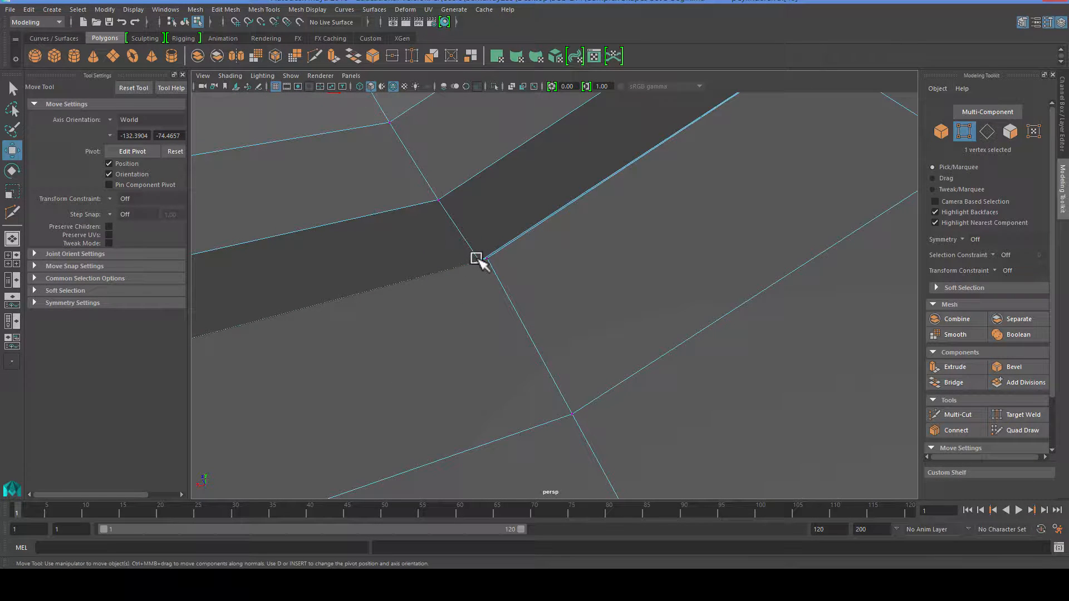
click(477, 260)
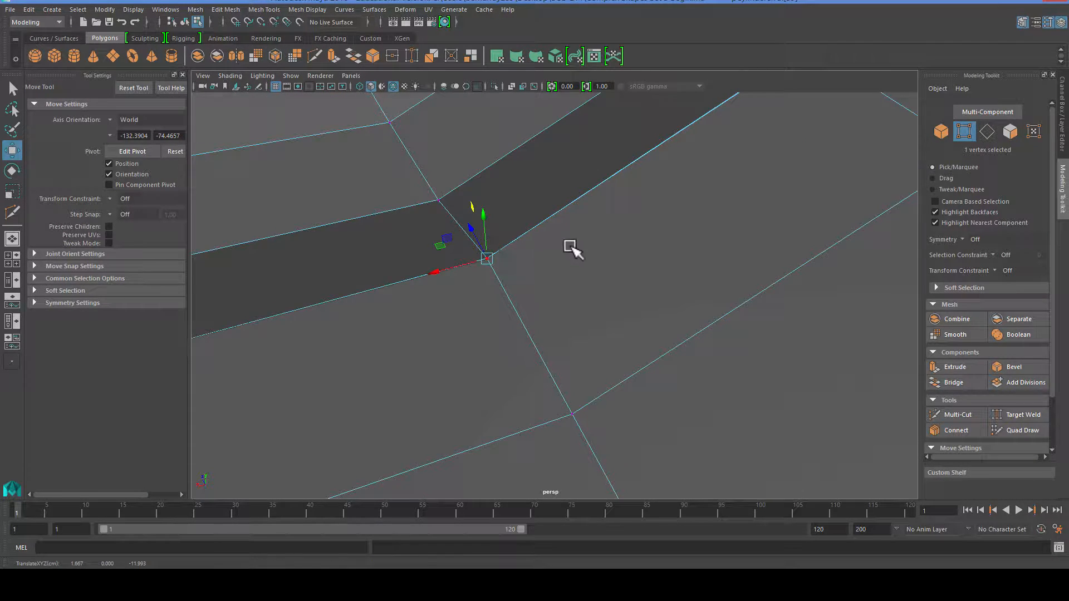
Nudge the elbow's bottom vertex beside the top of the sloped pipe away from the plane's opening
alt+drag(573, 246, 680, 286)
shift+click(598, 272)
alt+right_drag(787, 267, 703, 281)
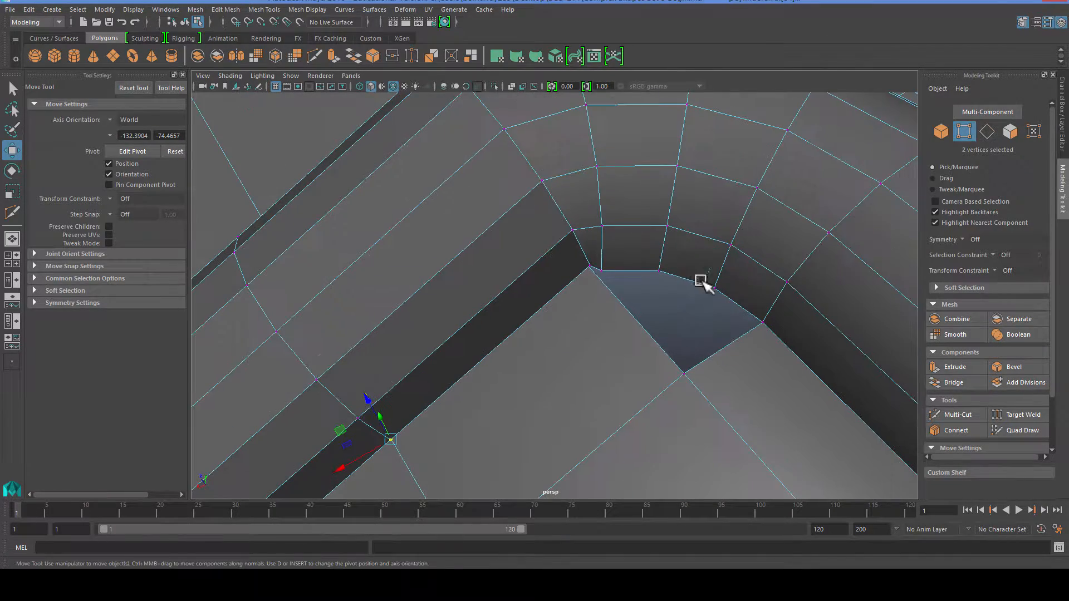
alt+right_drag(591, 281, 638, 265)
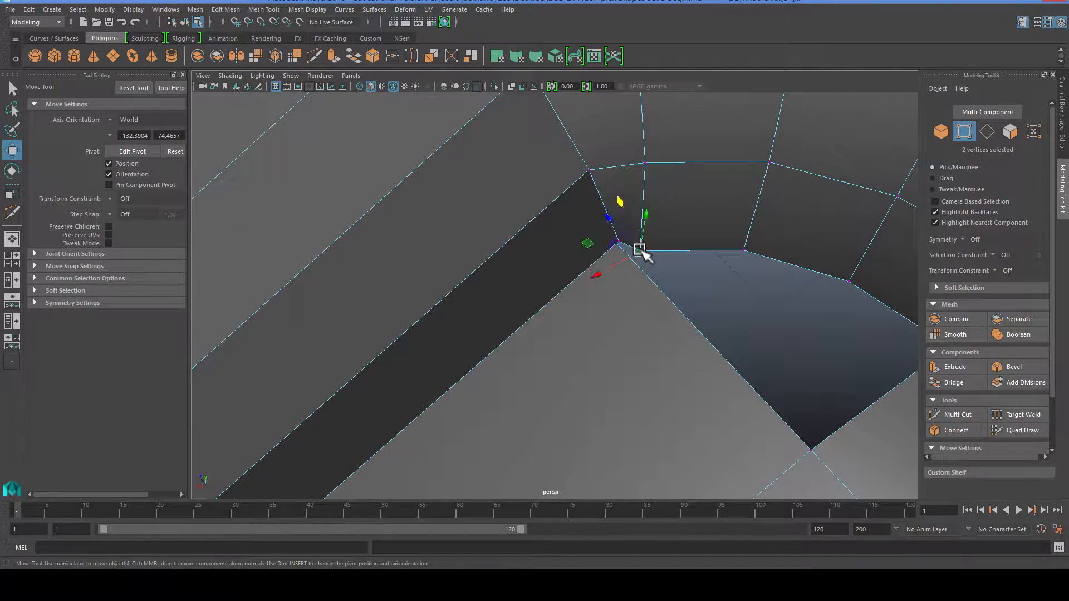
drag(621, 250, 608, 217)
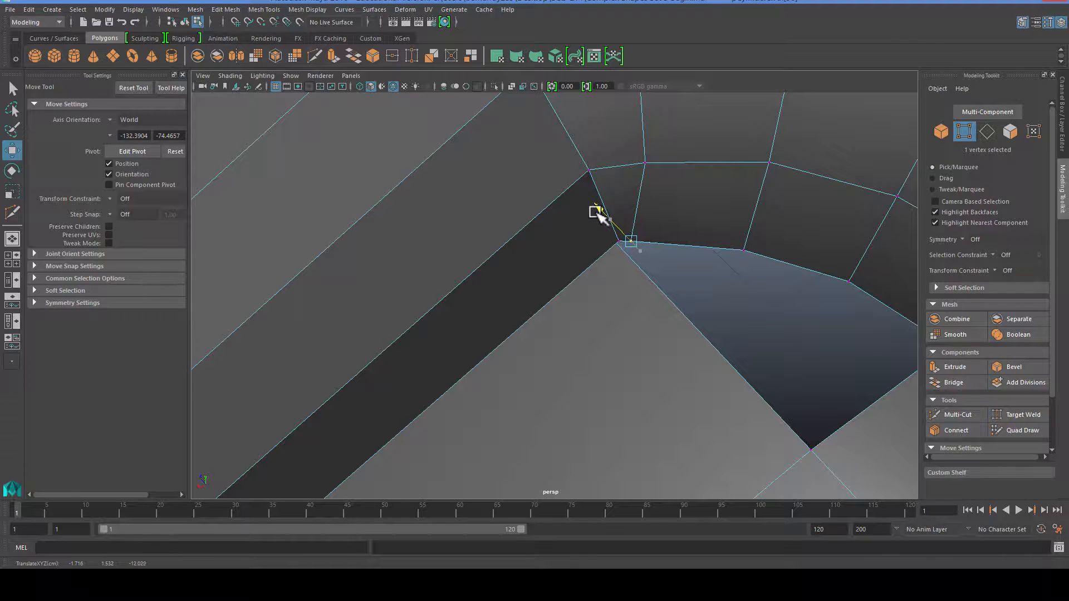
drag(584, 260, 593, 258)
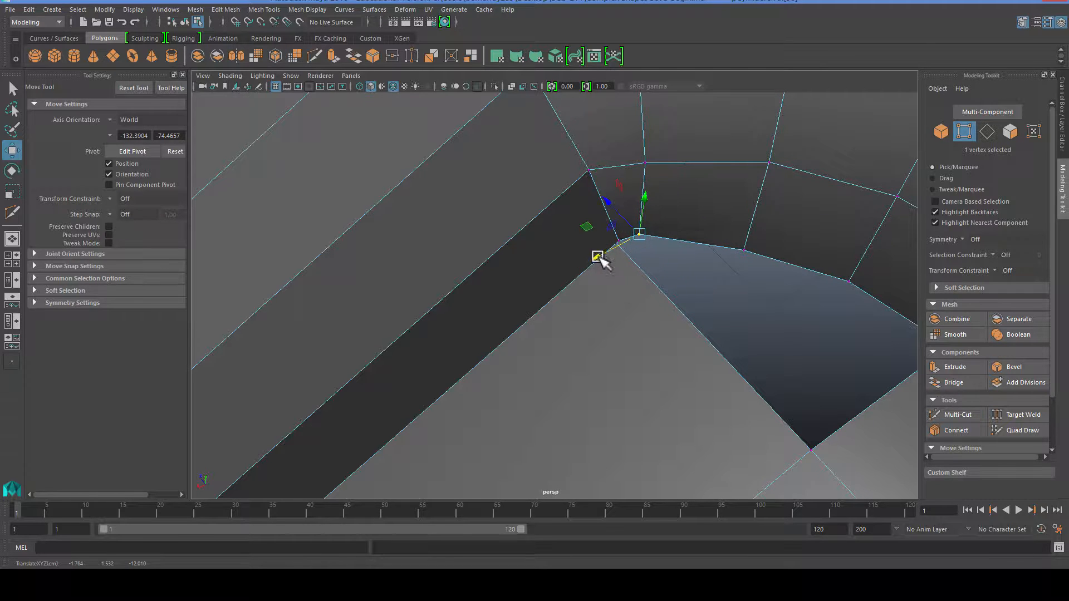
drag(608, 205, 610, 207)
Snap the bottom vertex at the sloped pipe's upper end onto the adjacent plane corner on the elbow's inner side
click(663, 280)
scroll(657, 287, up, 2)
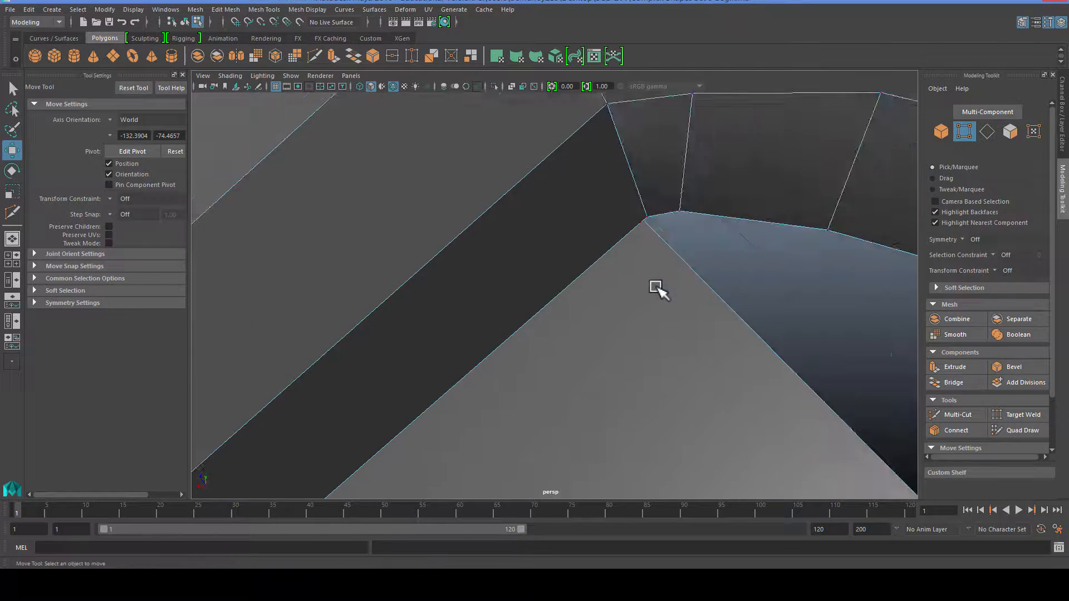
scroll(641, 285, down, 2)
click(619, 240)
scroll(624, 261, up, 2)
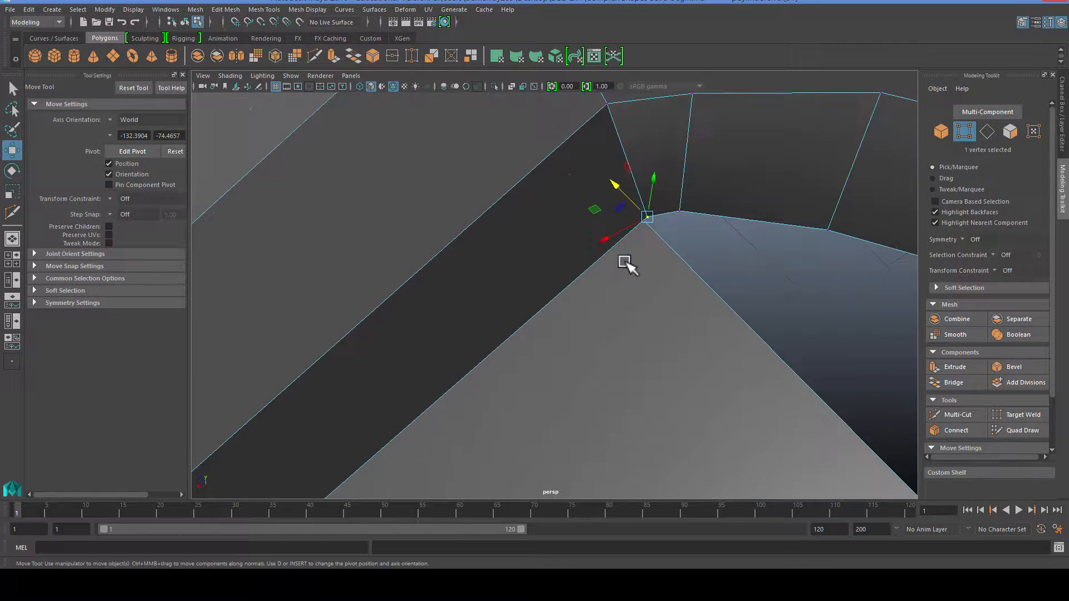
drag(646, 222, 647, 223)
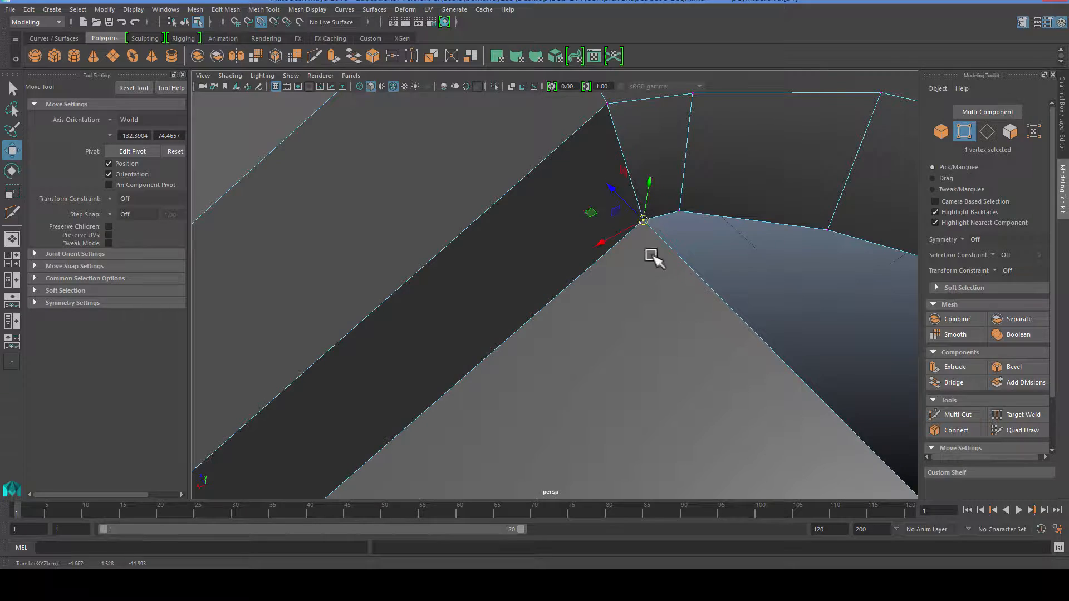
Snap the matching bottom vertex on the opposite side of the sloped pipe's upper end onto the plane vertex
scroll(655, 273, down, 3)
alt+drag(501, 286, 687, 282)
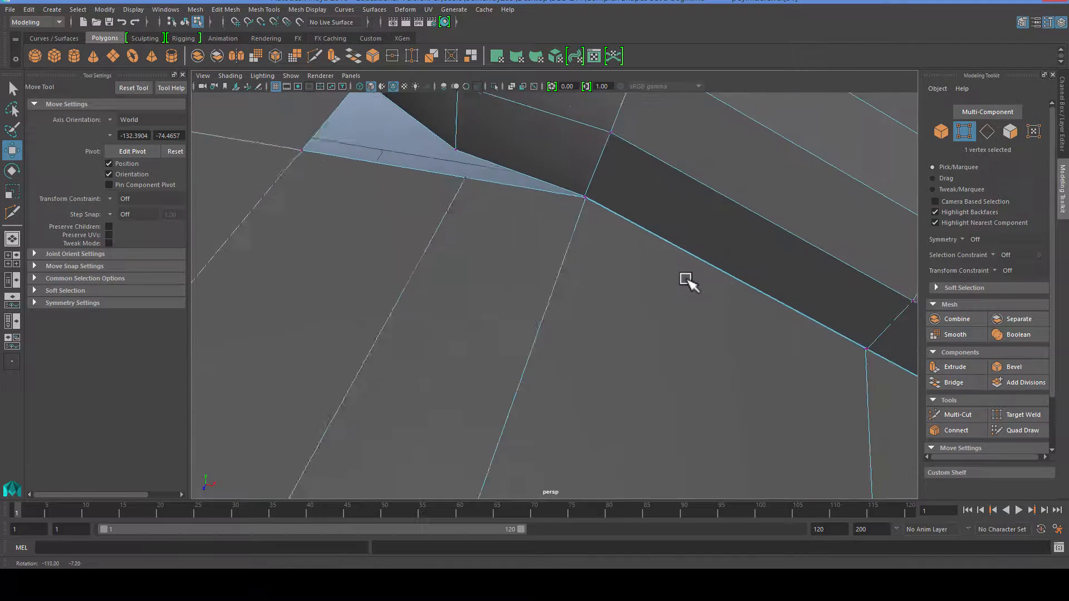
scroll(646, 262, up, 3)
alt+middle_drag(642, 260, 595, 306)
click(546, 207)
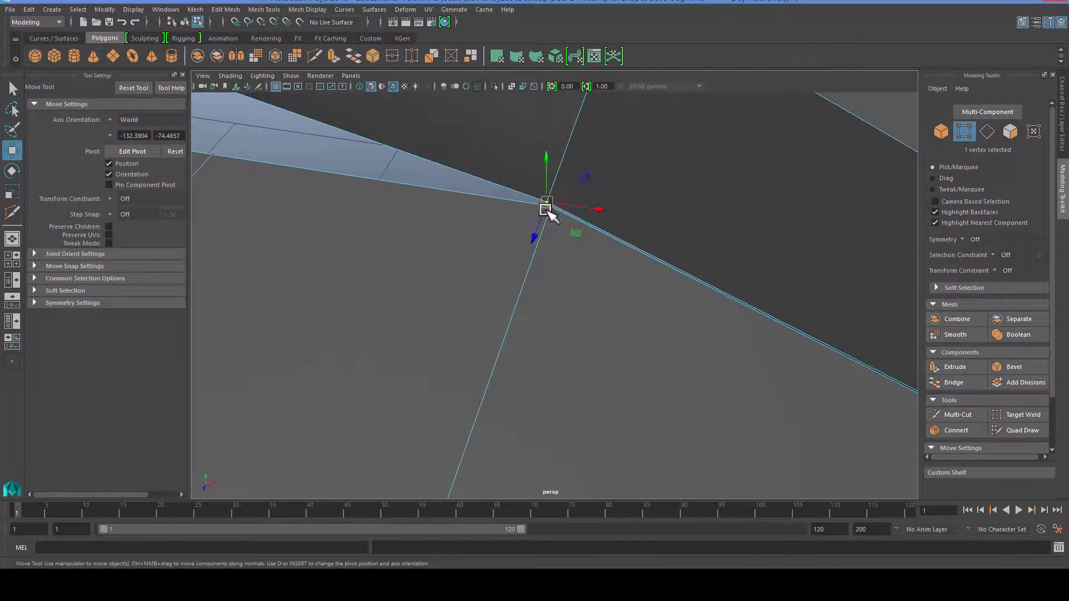
key(v)
drag(554, 208, 556, 212)
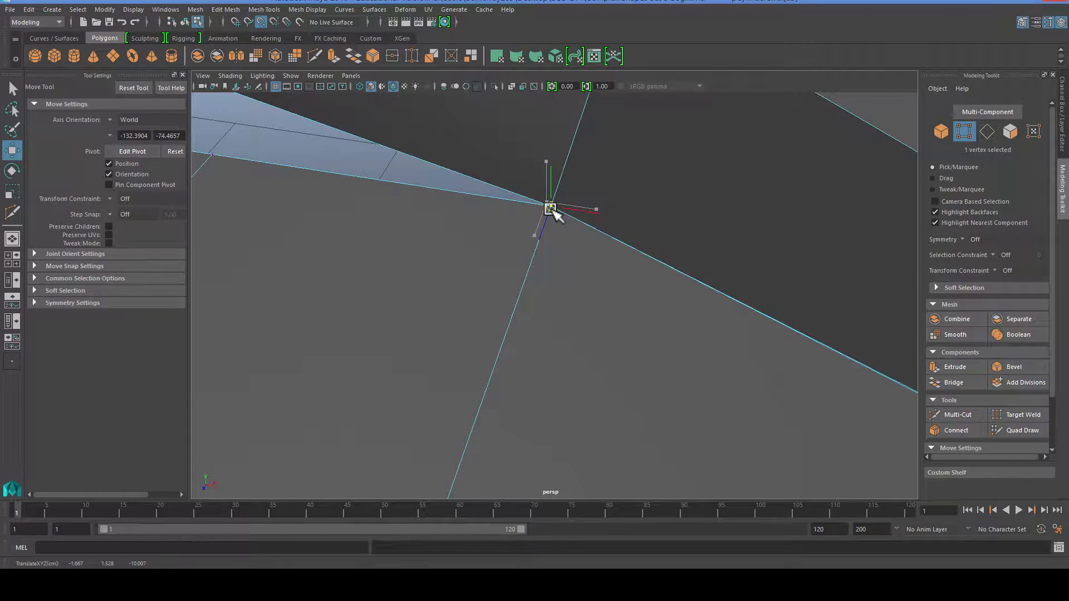
Examine the gap between the elbow's outer bottom edge and the stepped plane's opening
scroll(542, 246, down, 3)
alt+middle_drag(542, 246, 680, 273)
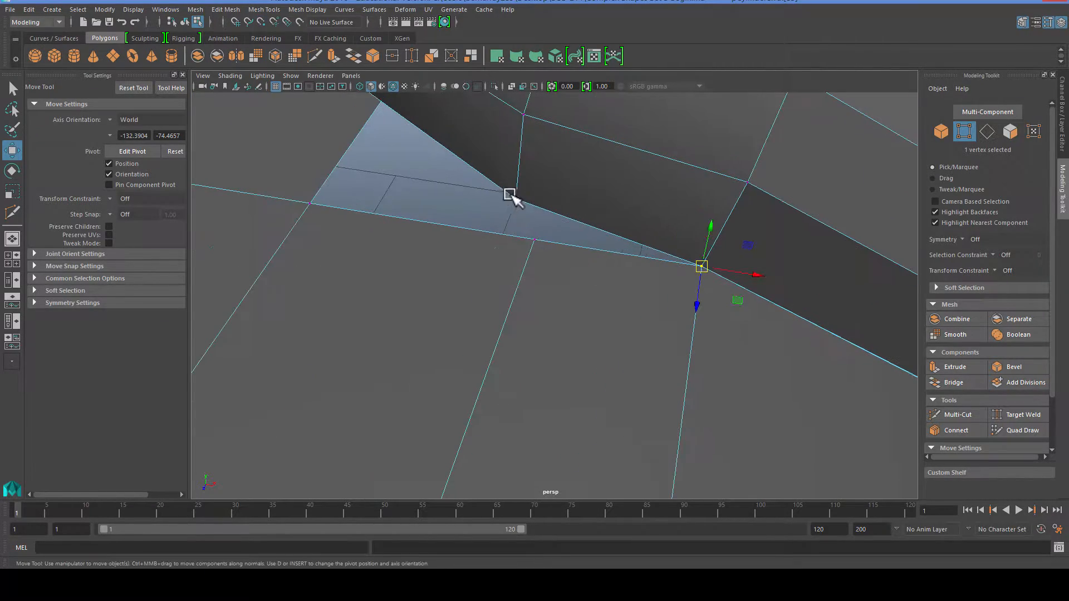
click(514, 199)
scroll(540, 264, down, 3)
mouse_move(540, 266)
alt+mouse_down()
mouse_move(532, 305)
mouse_move(424, 311)
mouse_move(563, 289)
mouse_move(532, 254)
alt+mouse_up()
click(532, 254)
scroll(528, 242, up, 2)
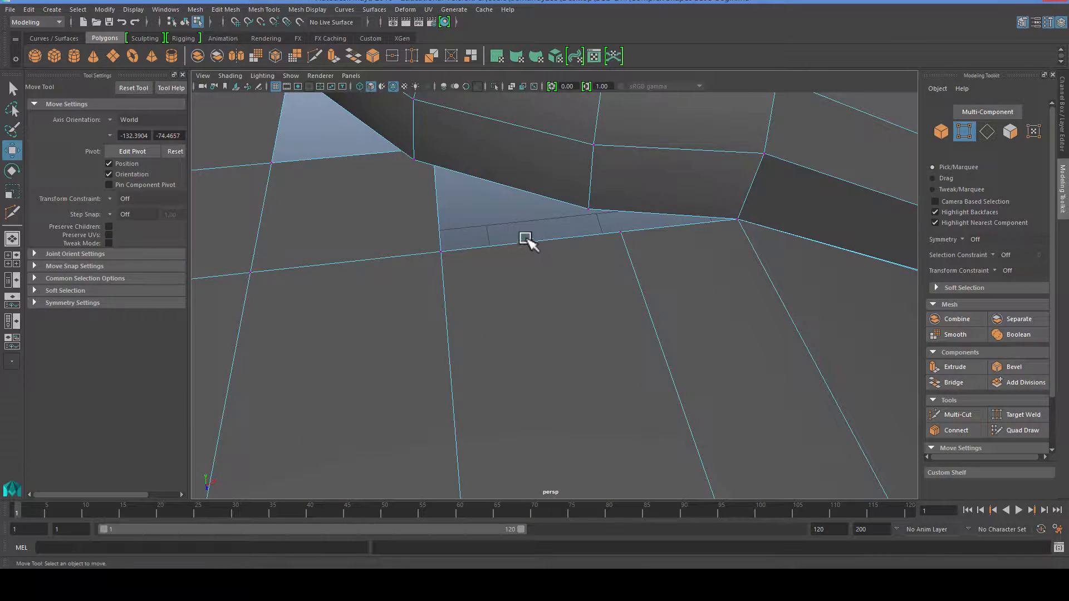
Select the bottom-edge vertices around the outer side of the half-pipe's bend
click(615, 229)
scroll(554, 223, down, 5)
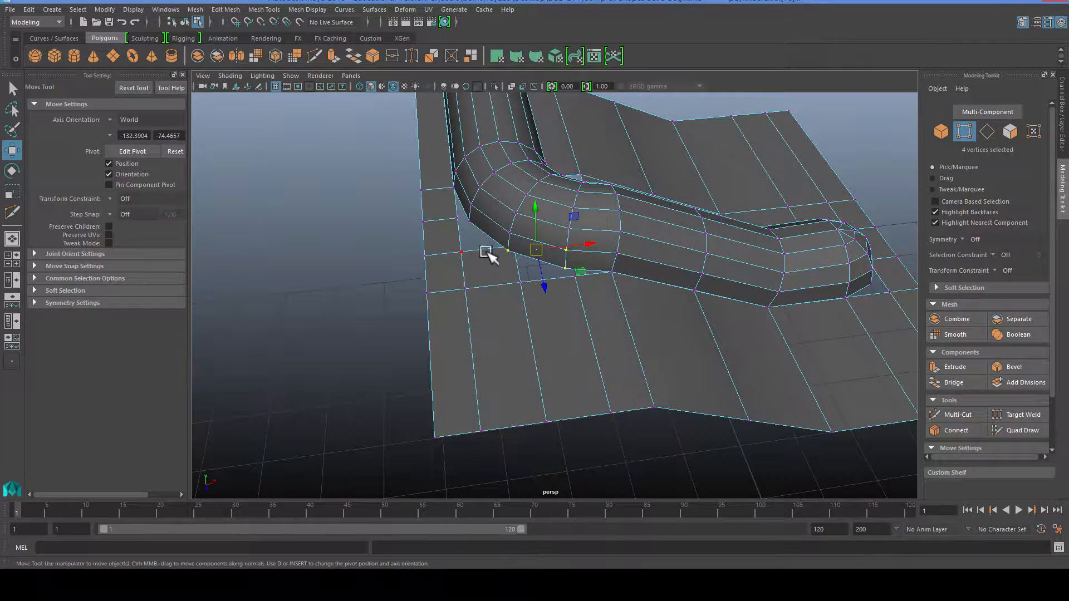
scroll(535, 278, up, 1)
shift+click(568, 257)
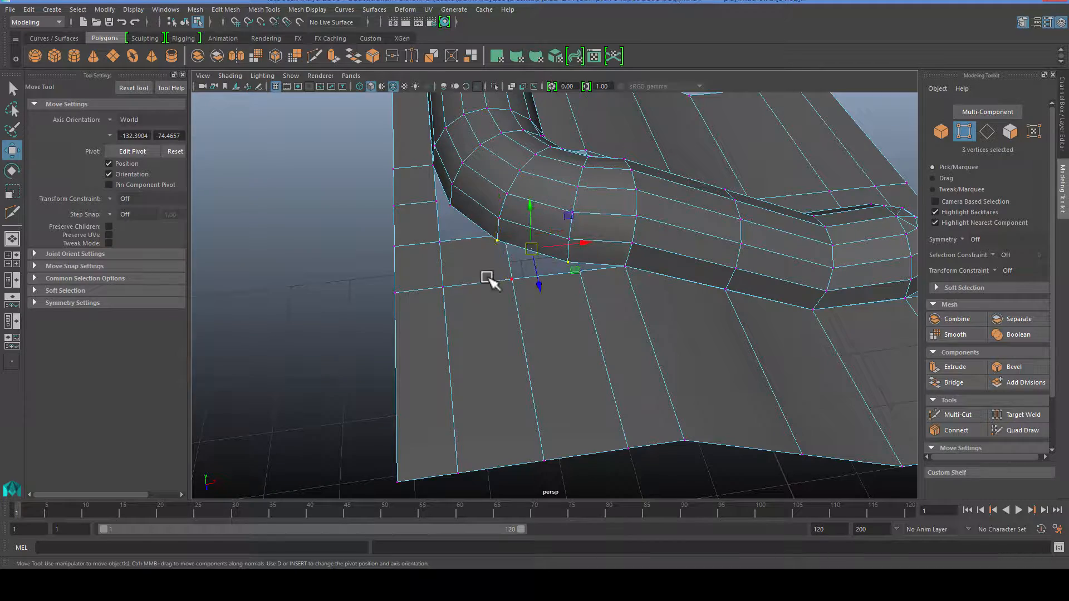
alt+drag(485, 275, 535, 276)
key(q)
scroll(450, 245, up, 2)
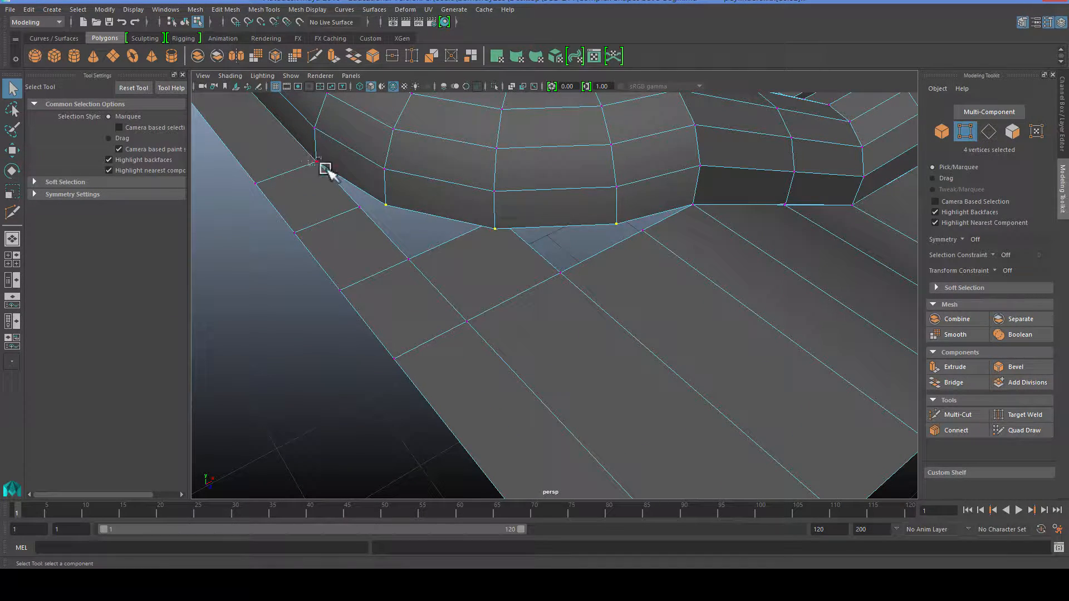
scroll(312, 203, down, 4)
alt+drag(313, 204, 409, 252)
alt+middle_drag(409, 253, 474, 255)
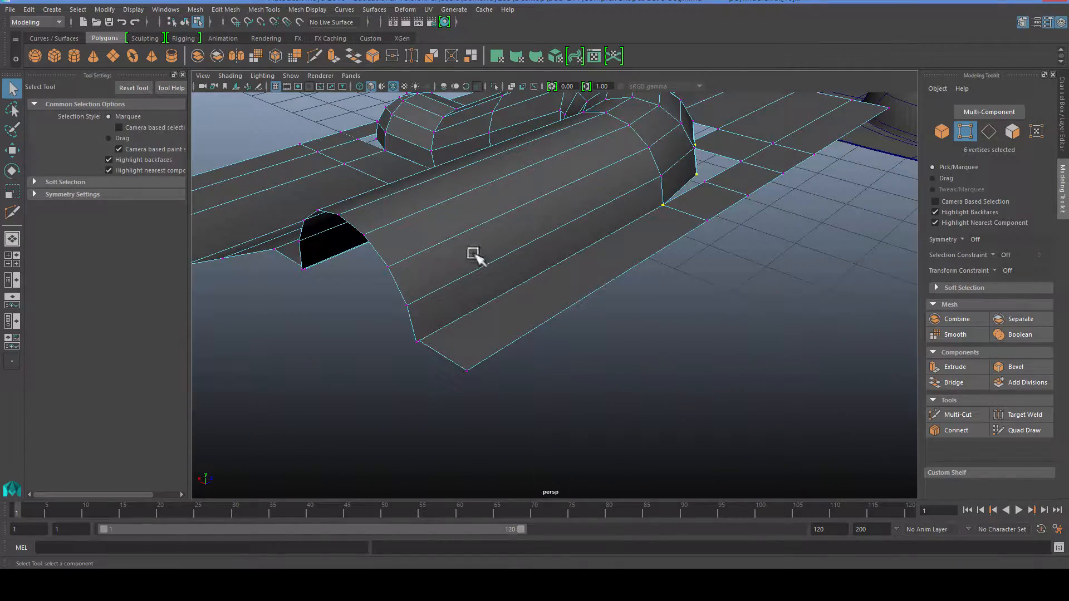
Adjust the selection along the straight section's bottom edge, including the bottom vertex where it meets the outer bend
scroll(434, 340, up, 4)
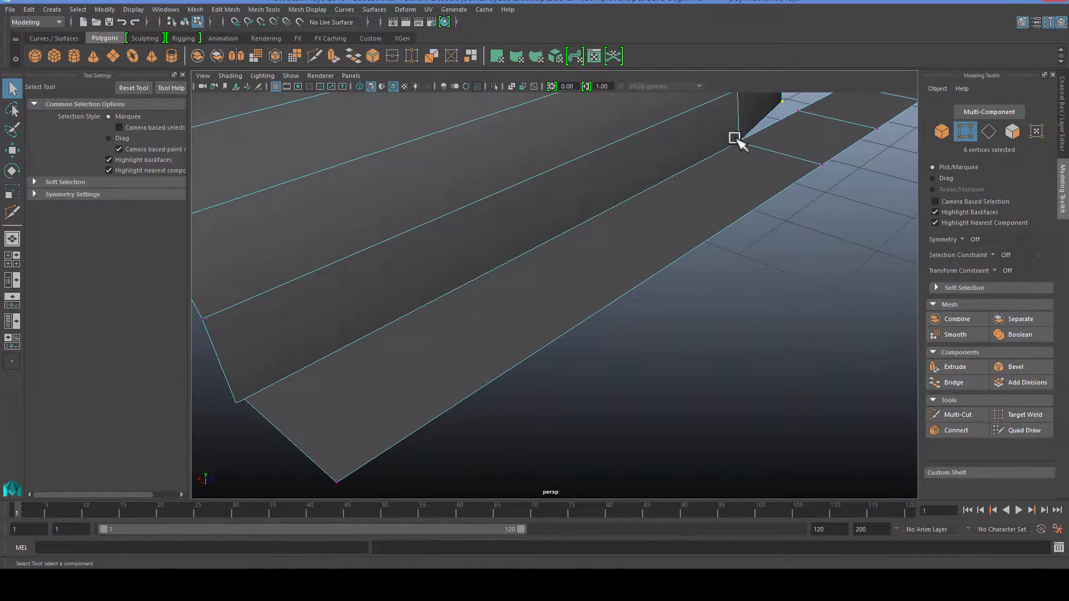
scroll(677, 227, down, 5)
scroll(401, 343, up, 6)
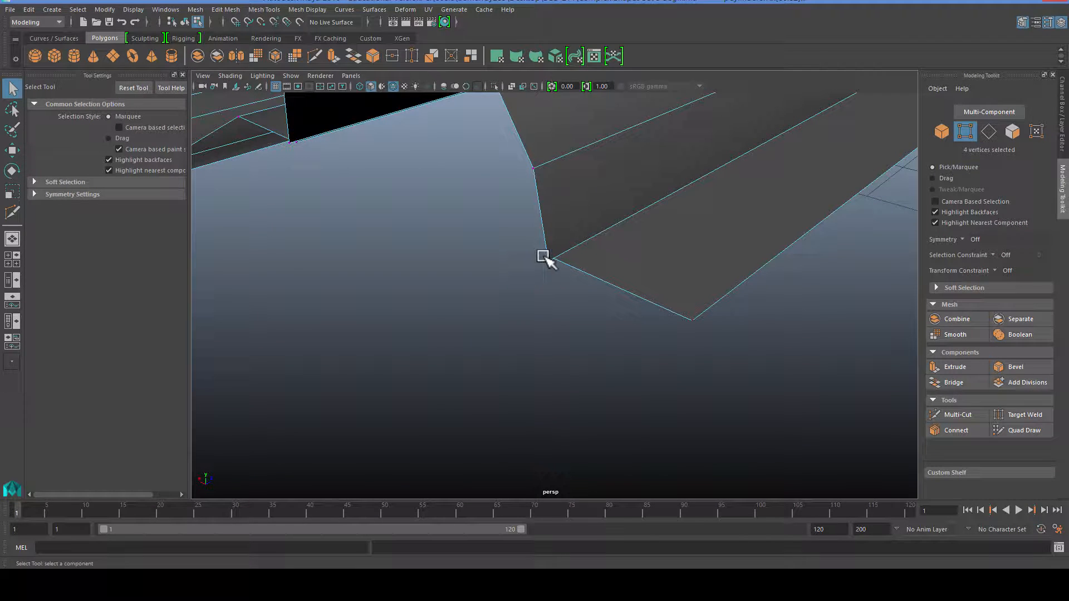
alt+drag(574, 296, 592, 287)
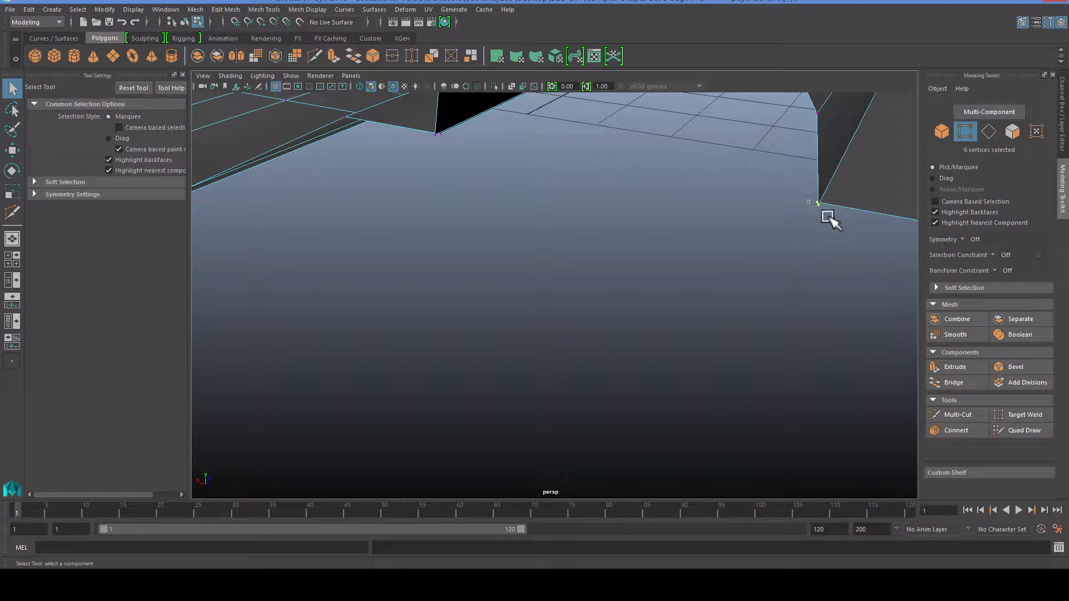
alt+drag(791, 228, 754, 228)
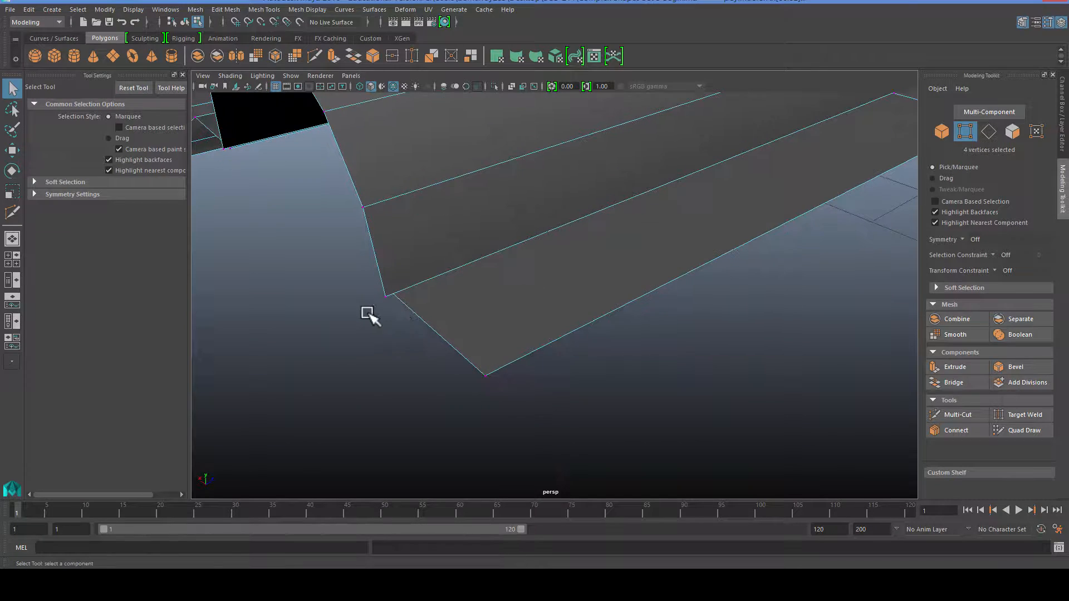
alt+middle_drag(684, 276, 516, 341)
scroll(515, 341, down, 3)
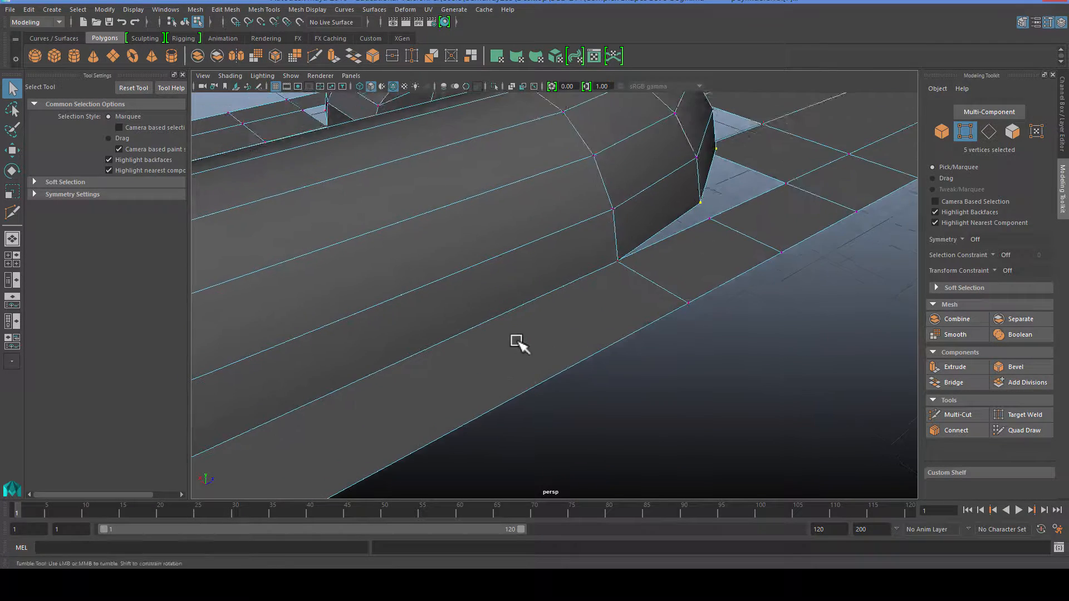
alt+drag(516, 342, 446, 319)
scroll(447, 318, up, 5)
alt+middle_drag(447, 319, 676, 351)
scroll(648, 356, up, 3)
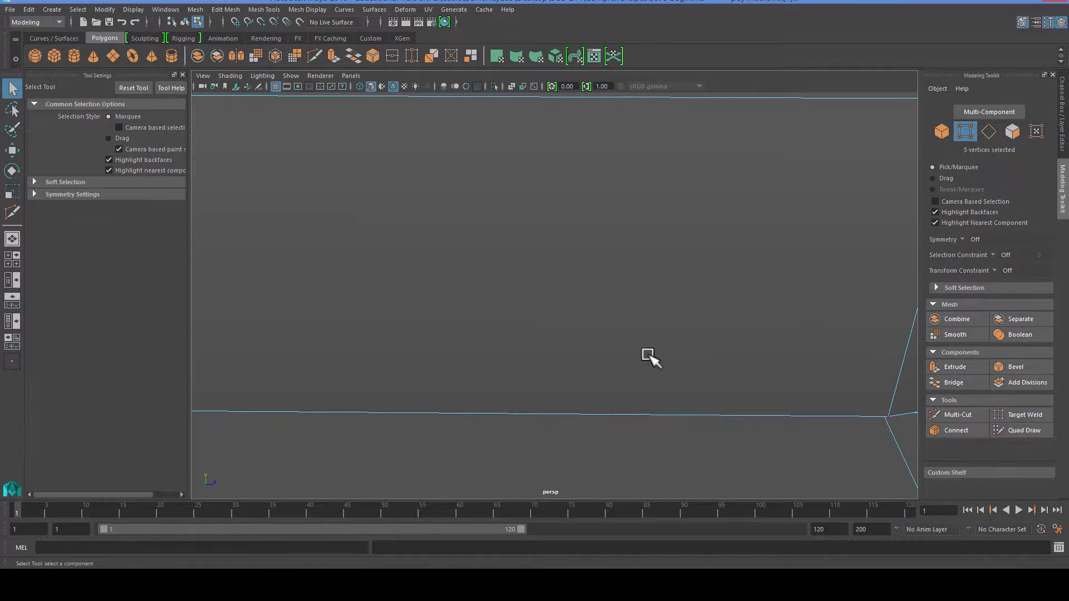
scroll(648, 355, down, 5)
scroll(648, 351, down, 3)
scroll(648, 347, up, 3)
scroll(645, 346, up, 4)
shift+click(889, 416)
scroll(771, 422, down, 8)
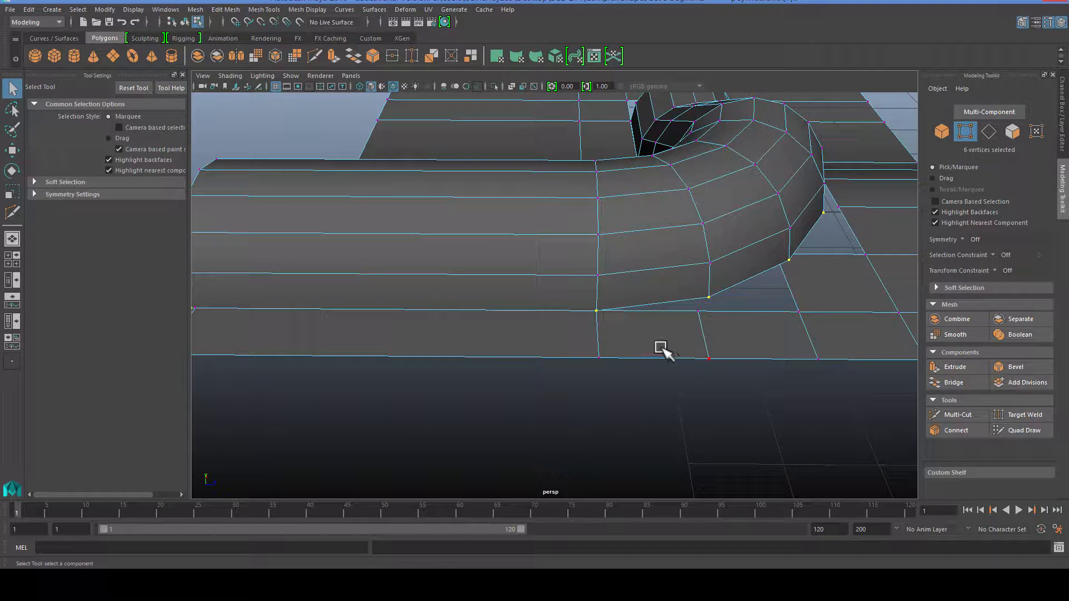
Snap the selected outer-bend vertices vertically to the height of the base surface's vertices, and clear the selection
key(w)
click(536, 212)
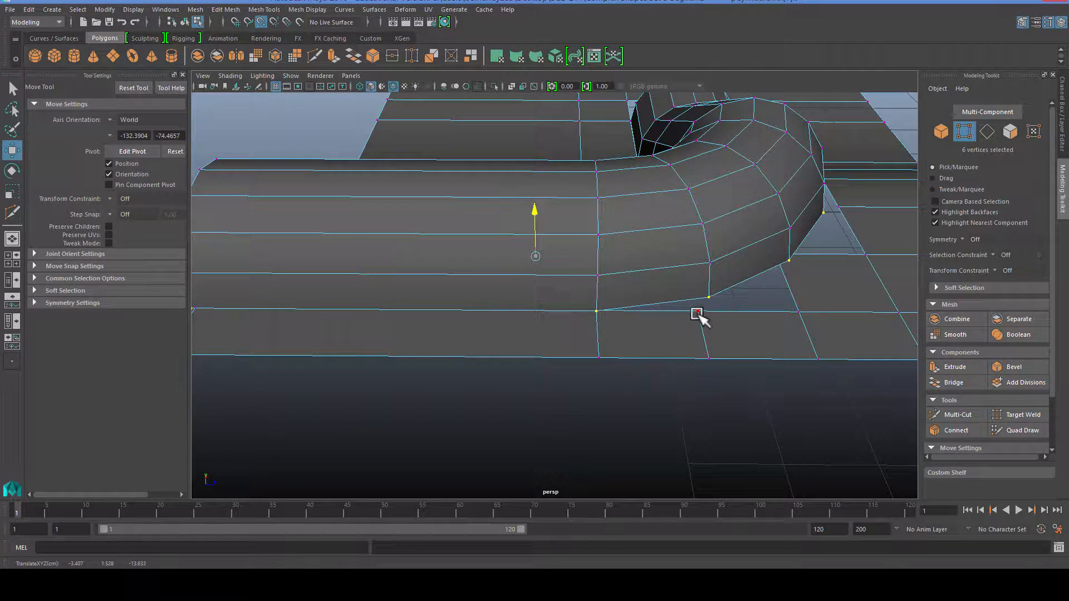
scroll(524, 398, down, 3)
alt+drag(524, 397, 730, 374)
click(731, 374)
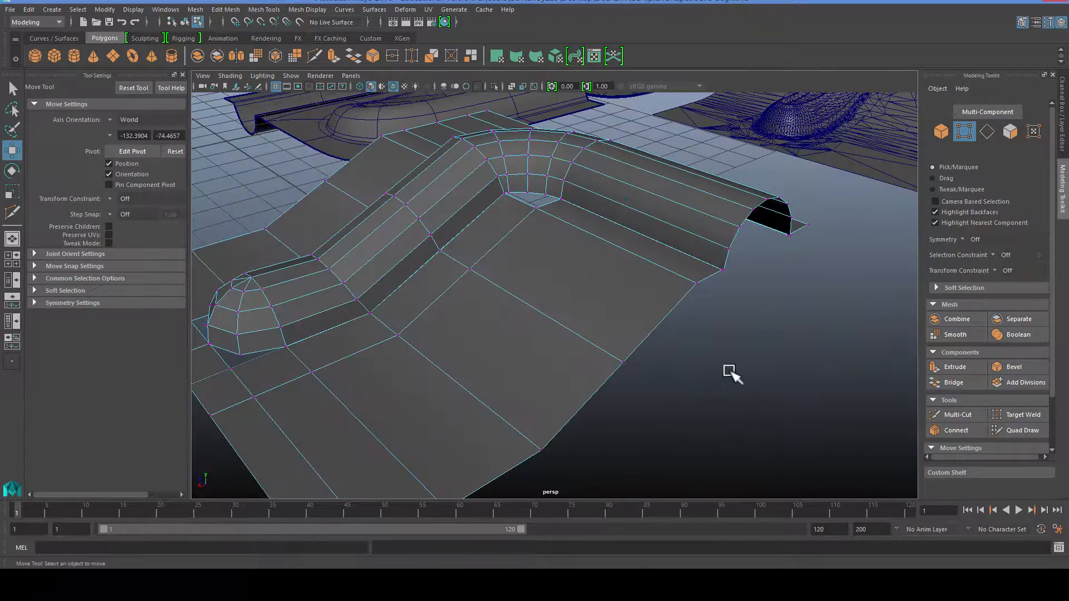
Select the bottom vertices along the inner bend and straight section, and snap them vertically to the base surface's height
scroll(716, 370, up, 6)
alt+middle_drag(835, 284, 723, 374)
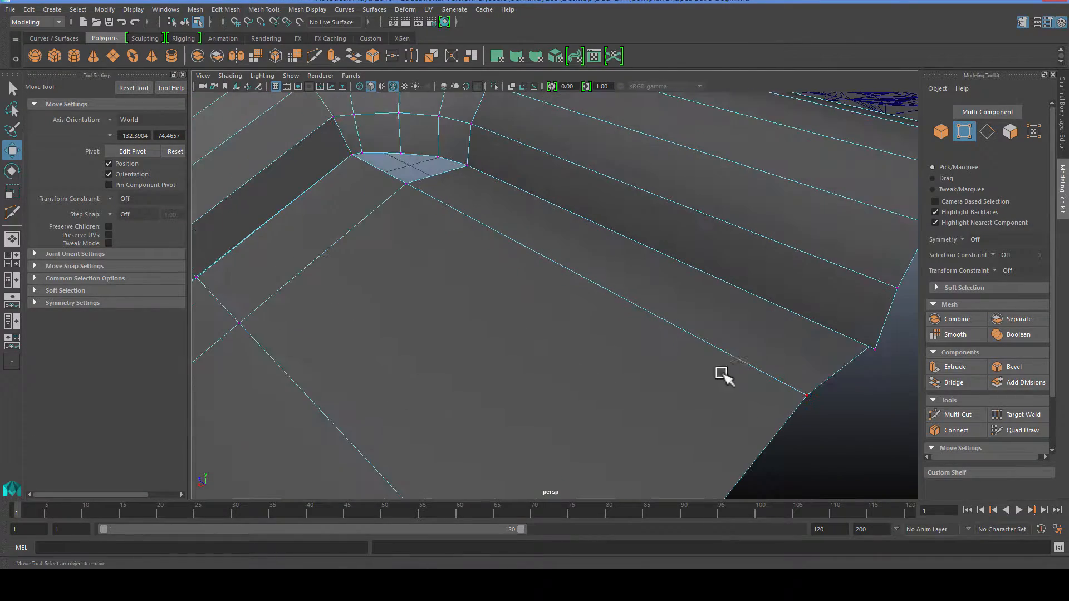
click(875, 348)
alt+middle_drag(454, 214, 516, 289)
scroll(522, 243, up, 4)
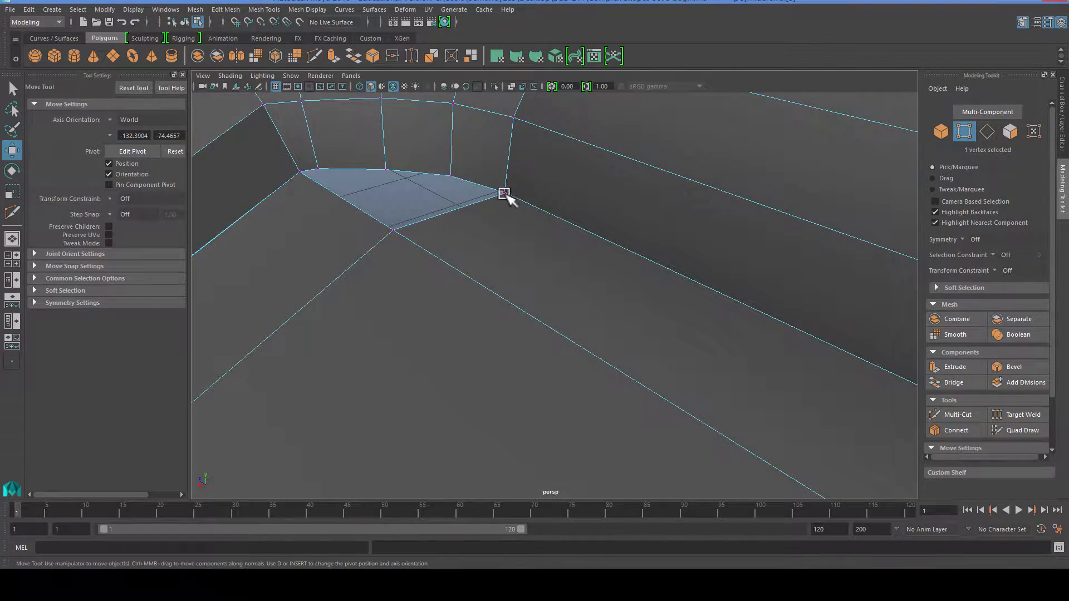
alt+middle_drag(415, 212, 501, 303)
scroll(501, 303, up, 3)
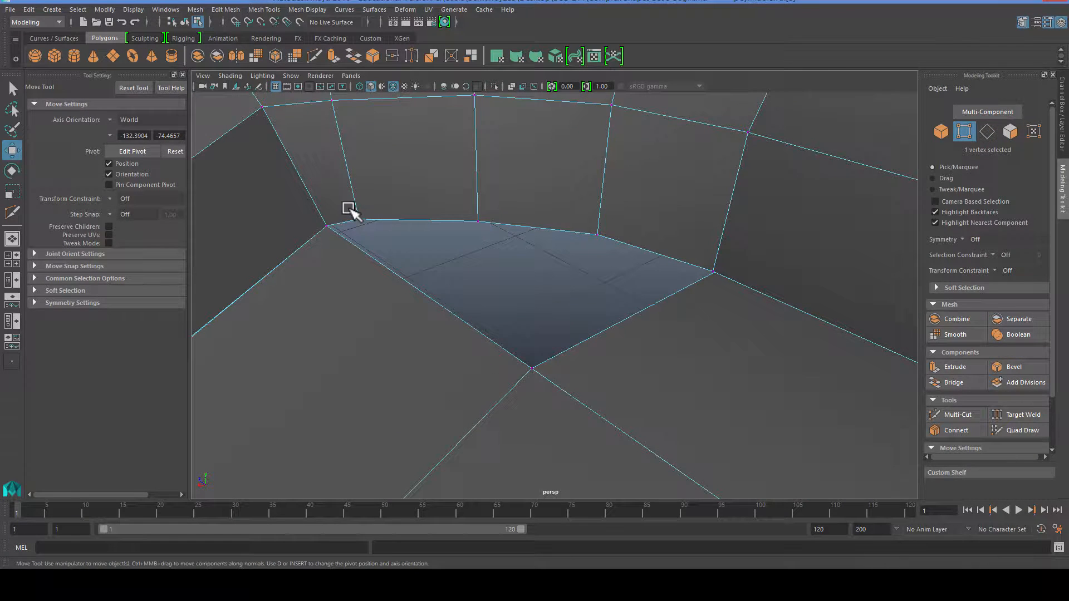
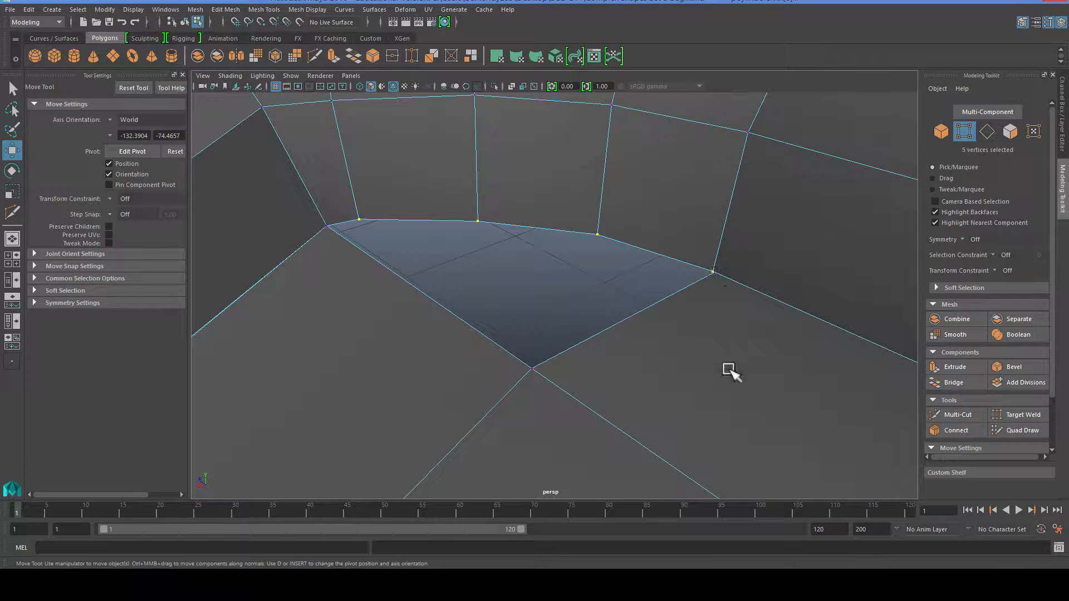
scroll(712, 359, down, 3)
alt+middle_drag(696, 351, 484, 286)
scroll(511, 323, down, 3)
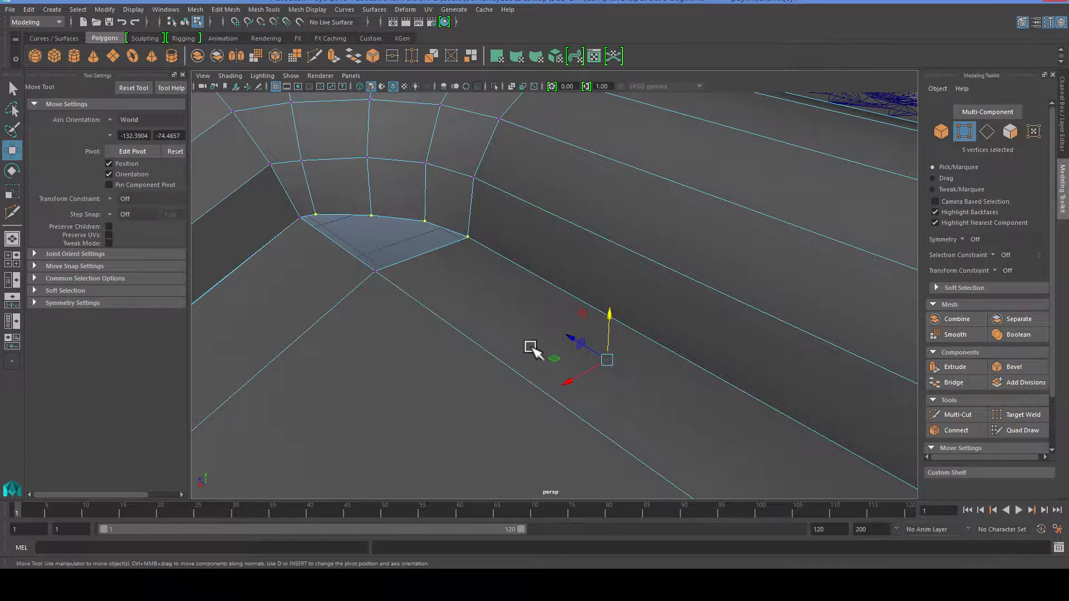
click(608, 314)
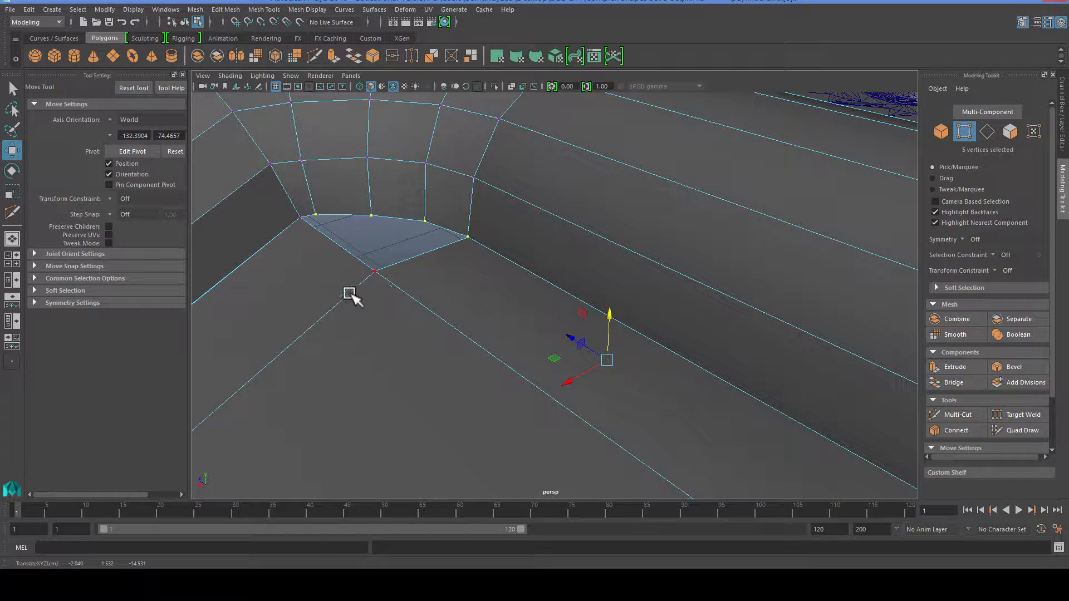
click(378, 234)
Select the arc edges at the pipe's open end and snap them along the Z axis to the base surface's border
scroll(448, 306, down, 3)
scroll(450, 308, down, 3)
alt+drag(450, 308, 656, 363)
scroll(434, 326, down, 3)
scroll(656, 362, up, 4)
alt+middle_drag(656, 363, 348, 304)
scroll(444, 322, up, 4)
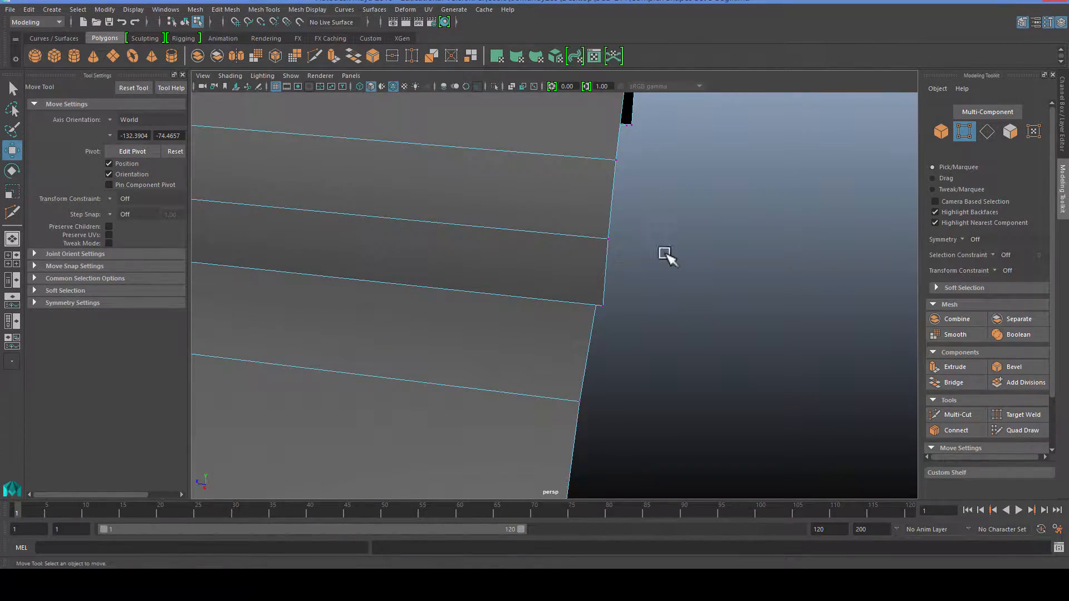
right_drag(609, 215, 611, 177)
double_click(613, 186)
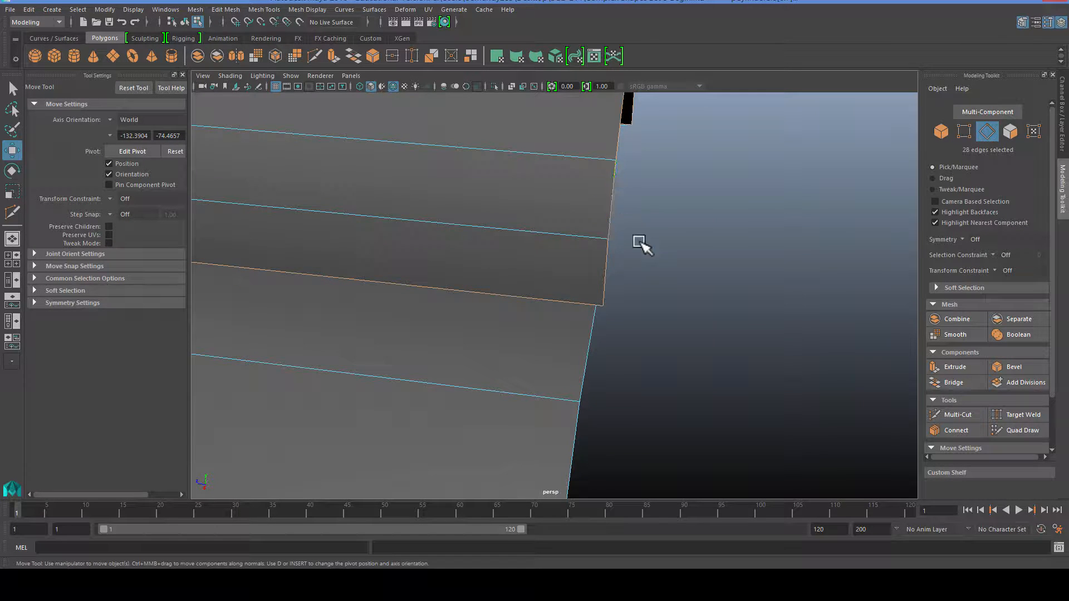
scroll(632, 262, up, 2)
click(638, 277)
scroll(648, 283, down, 3)
alt+drag(661, 289, 657, 167)
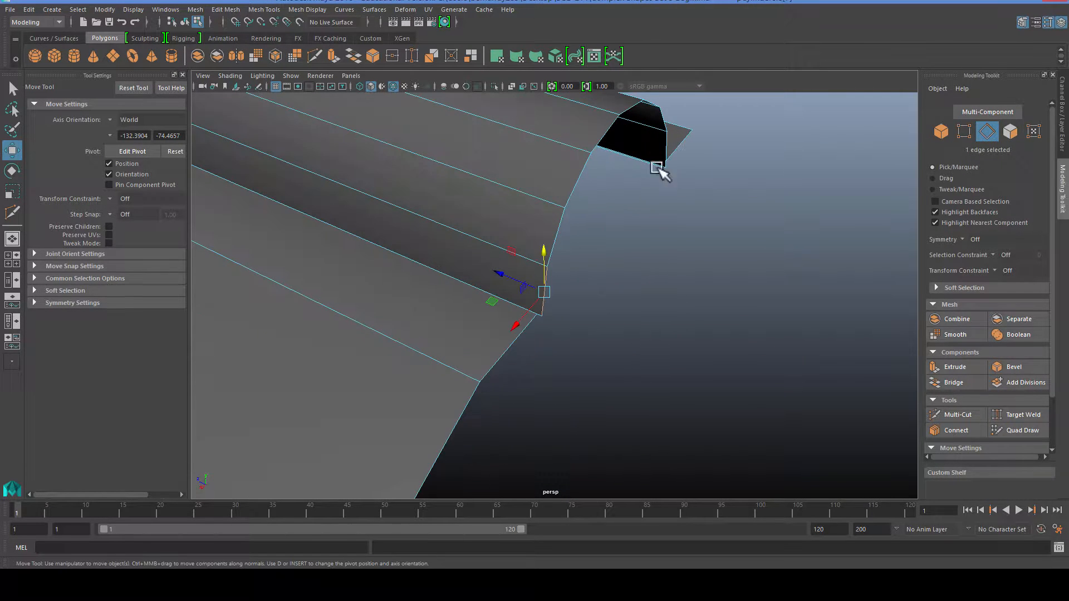
shift+double_click(666, 140)
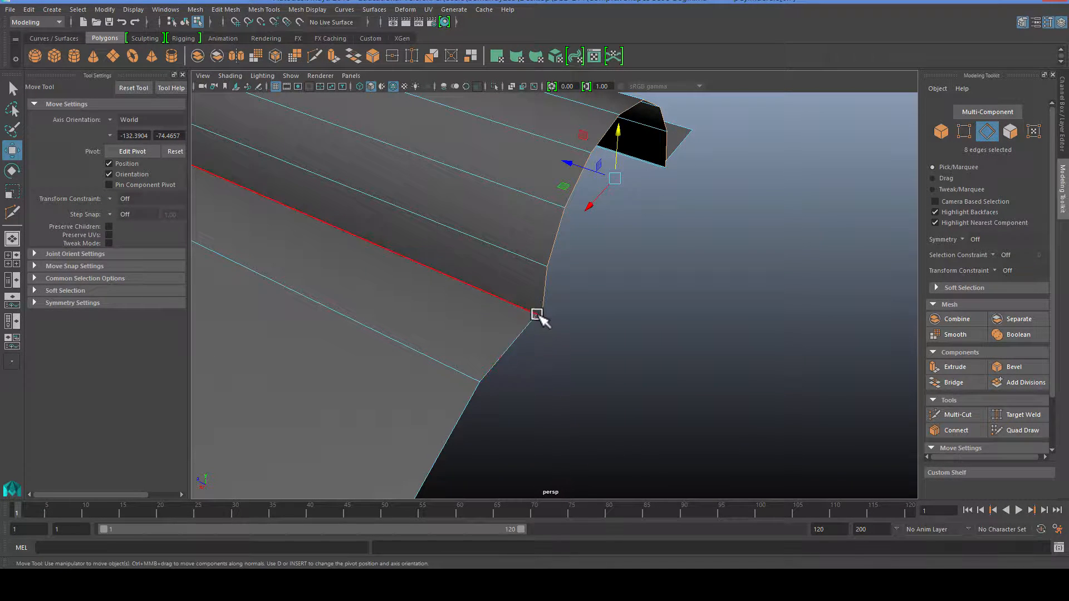
click(573, 163)
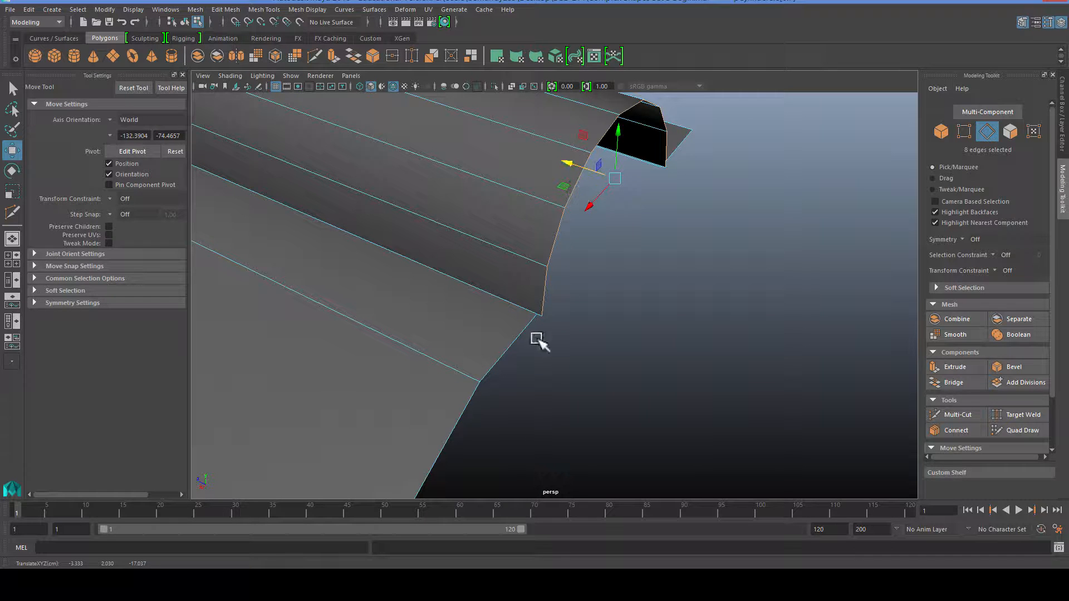
key(v)
middle_drag(534, 314, 536, 310)
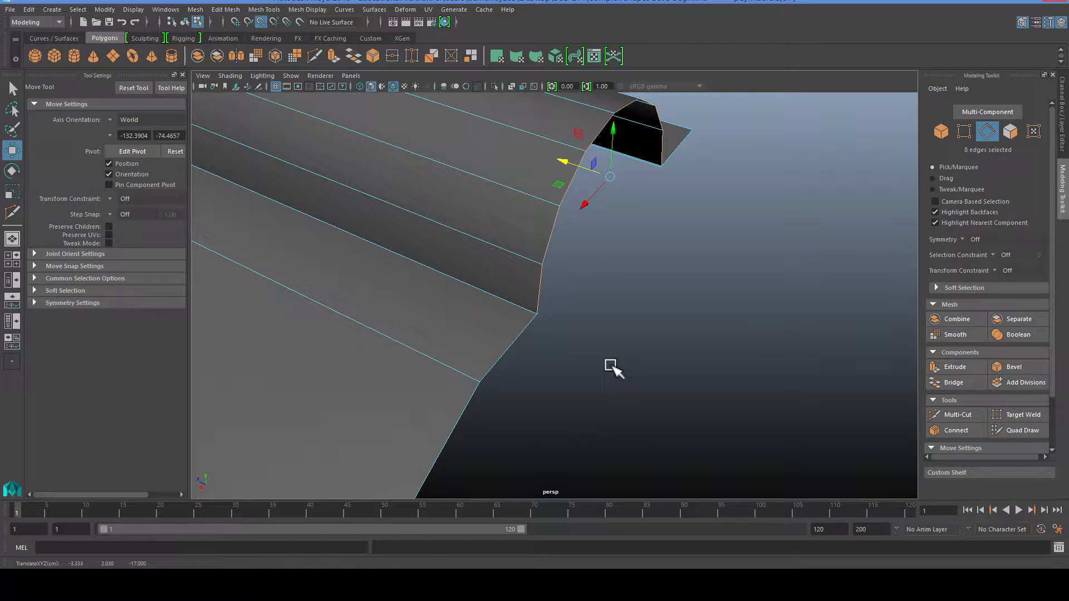
click(611, 365)
Check the open end's opposite bottom corner by selecting the vertices where the pipe meets the base surface
scroll(585, 356, down, 4)
alt+drag(575, 345, 513, 322)
scroll(554, 323, up, 4)
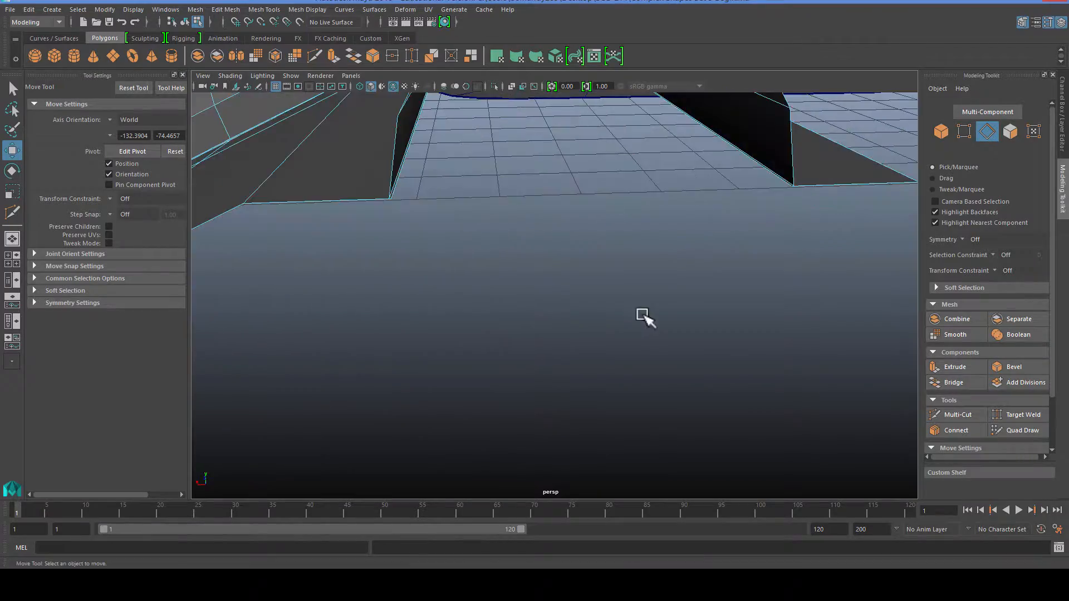
alt+drag(643, 317, 402, 371)
alt+middle_drag(422, 393, 419, 417)
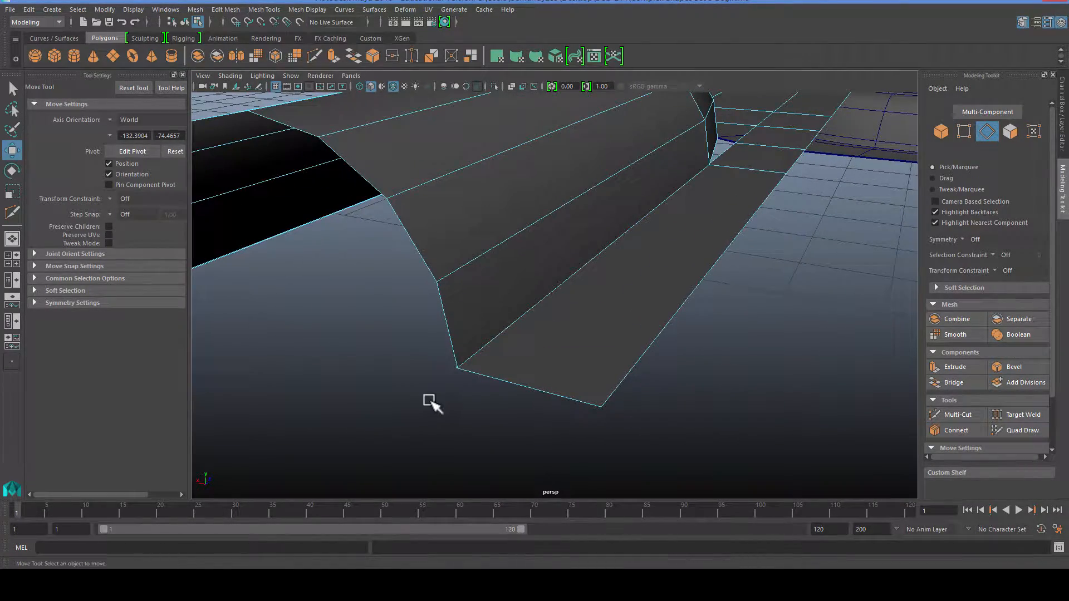
alt+drag(417, 401, 513, 365)
click(514, 365)
right_drag(518, 383, 466, 273)
click(516, 397)
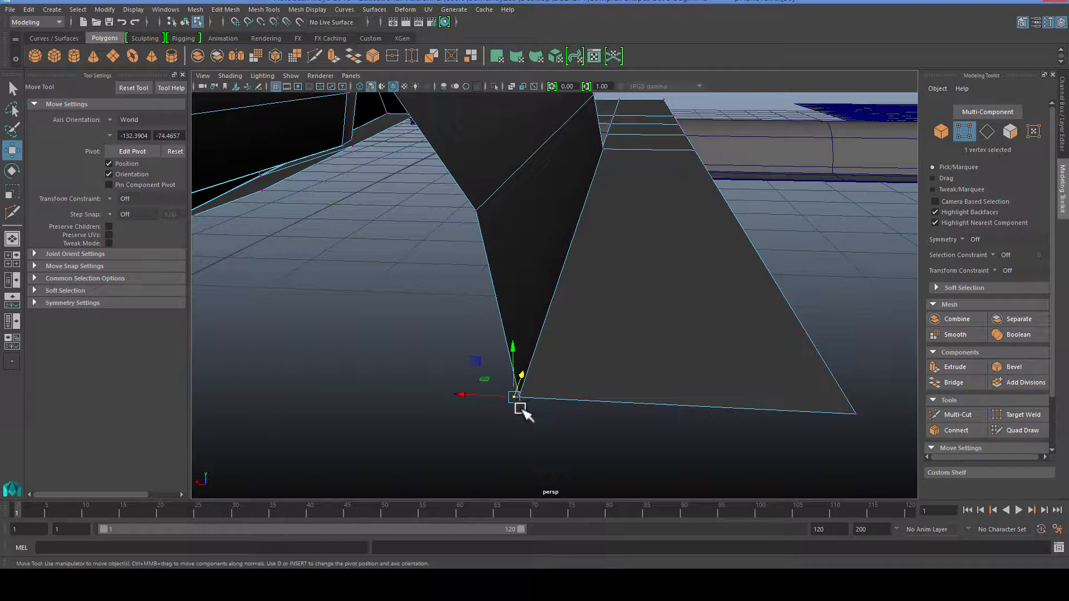
click(510, 403)
click(519, 398)
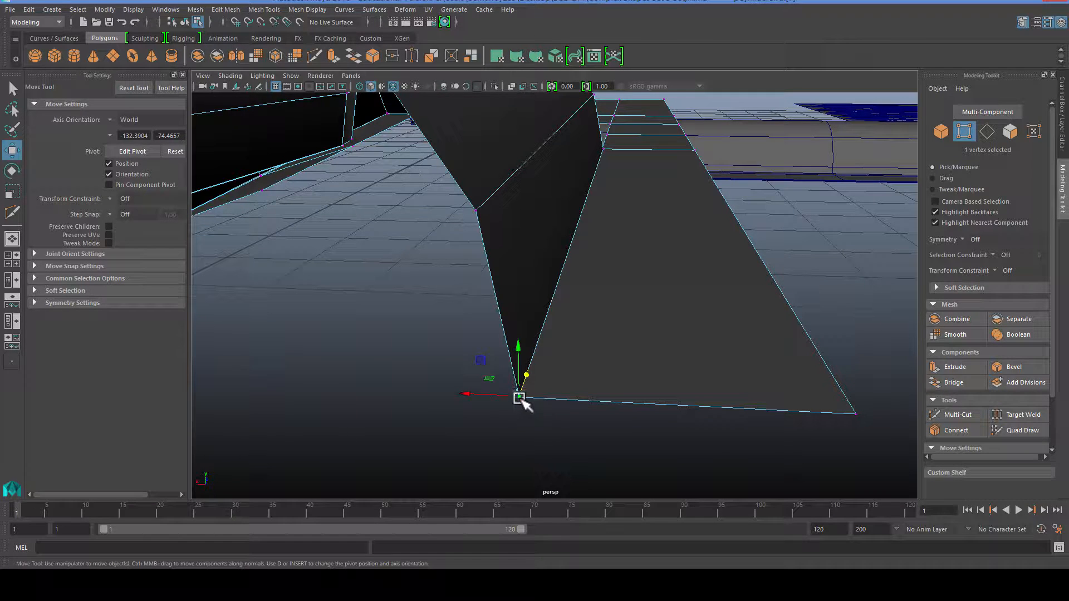
drag(516, 397, 384, 430)
click(479, 425)
scroll(477, 423, down, 3)
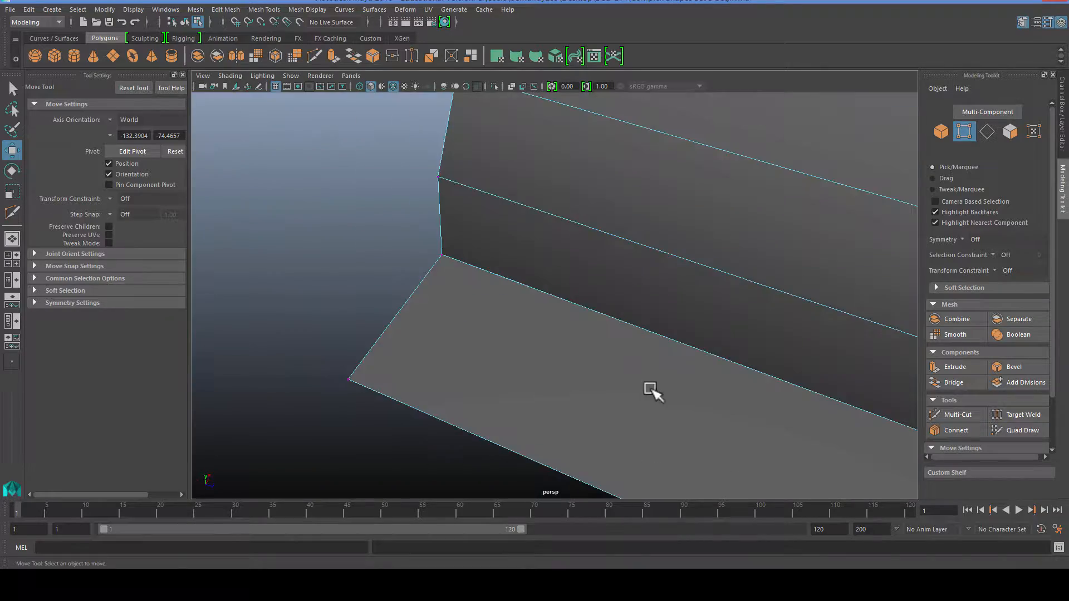
Select the pipe and the base surface as objects and combine them into one mesh
alt+middle_drag(650, 389, 320, 308)
scroll(328, 319, down, 4)
alt+drag(333, 321, 471, 317)
right_drag(527, 240, 596, 219)
alt+drag(597, 220, 410, 318)
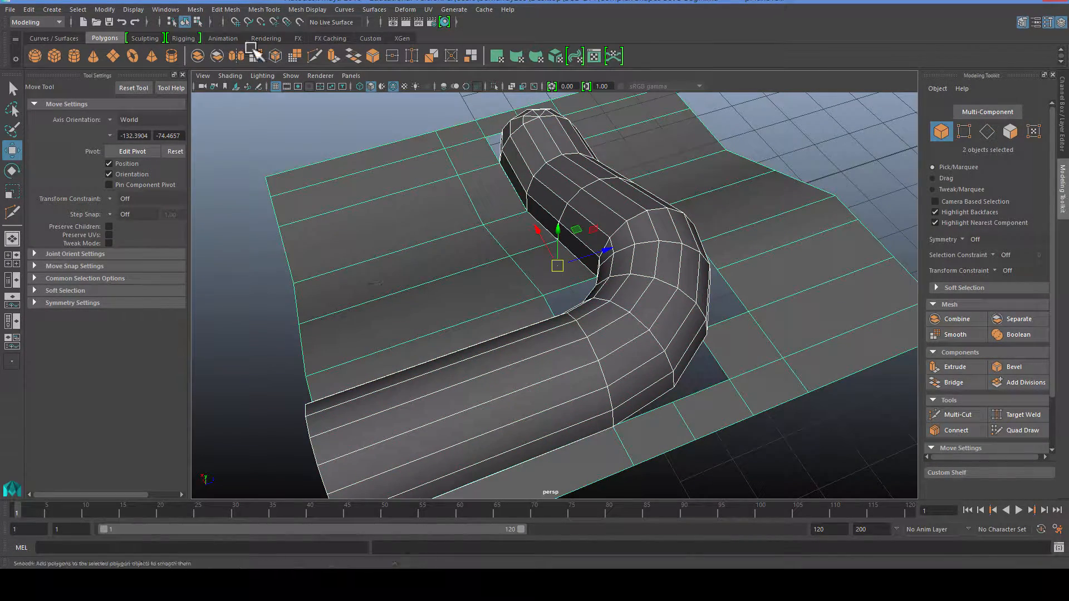
click(195, 10)
click(210, 46)
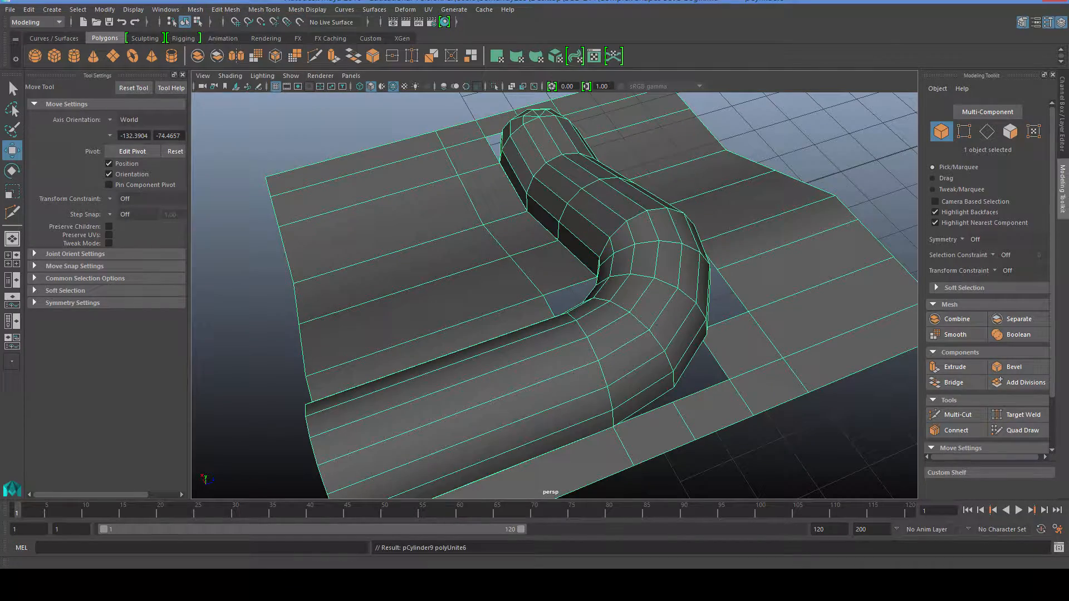
Examine the remaining gaps between the pipe and the base surface from above and from underneath
alt+right_drag(511, 287, 451, 318)
alt+drag(451, 317, 545, 340)
alt+right_drag(544, 339, 599, 371)
alt+middle_drag(599, 371, 602, 387)
alt+right_drag(602, 387, 659, 378)
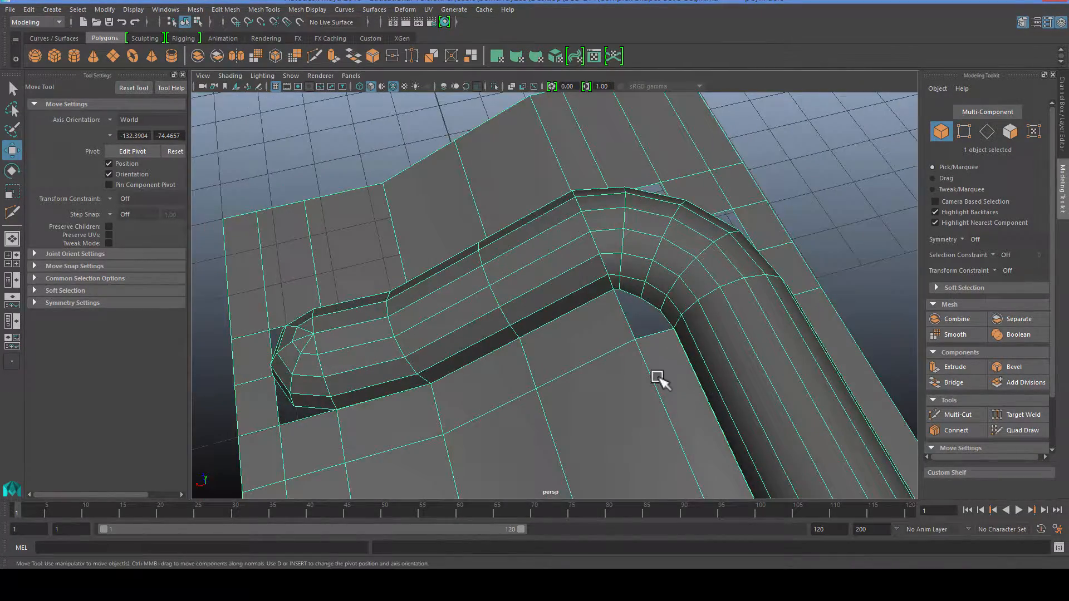
alt+middle_drag(659, 377, 607, 349)
alt+right_drag(607, 349, 461, 358)
alt+drag(461, 358, 547, 310)
alt+right_drag(606, 320, 520, 335)
alt+drag(520, 334, 509, 248)
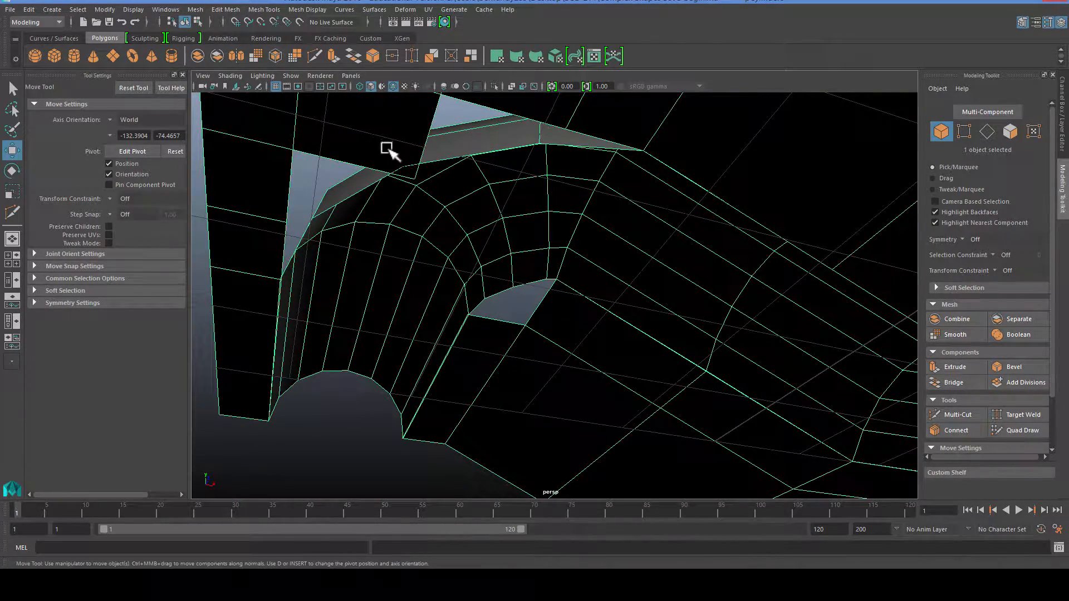
Snap the base surface's corner vertex under the outer bend onto the nearby vertex of the pipe's lower edge
right_click(386, 149)
right_drag(350, 148, 344, 147)
click(413, 179)
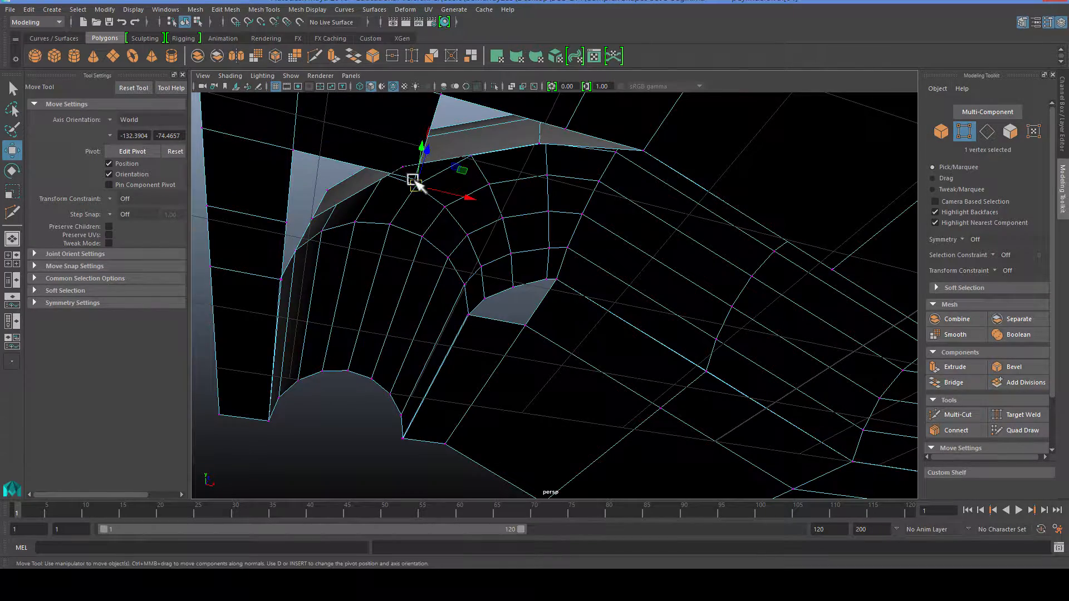
scroll(407, 201, up, 2)
alt+middle_drag(403, 209, 422, 248)
alt+drag(422, 248, 400, 204)
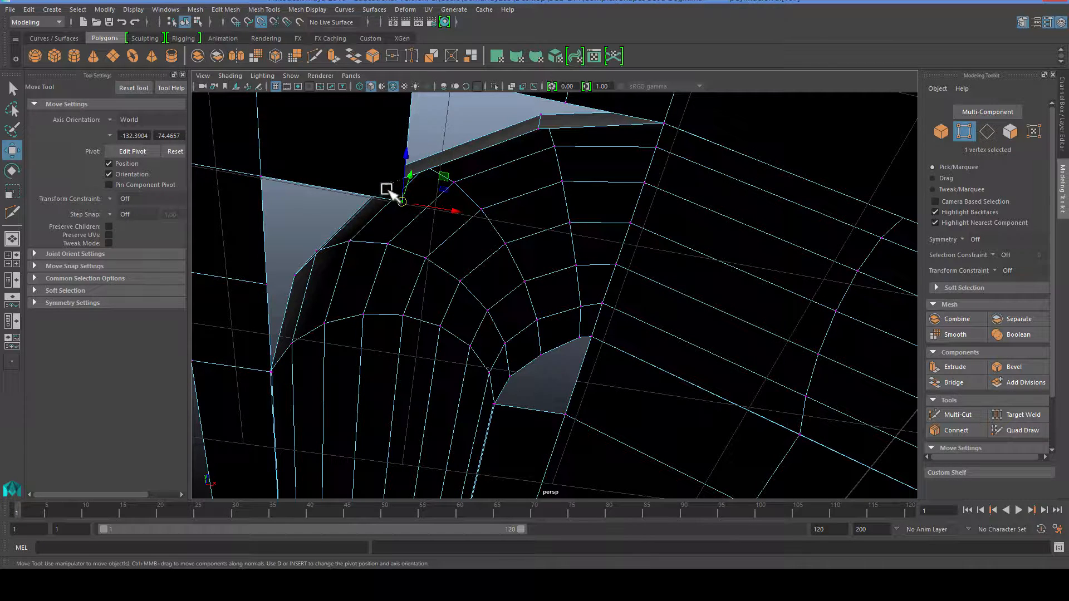
drag(389, 190, 380, 180)
click(328, 211)
Merge the two overlapping vertices where the base surface's corner meets the pipe's outer bend
scroll(327, 210, down, 4)
alt+drag(327, 211, 533, 315)
alt+middle_drag(599, 314, 429, 299)
alt+drag(429, 299, 432, 301)
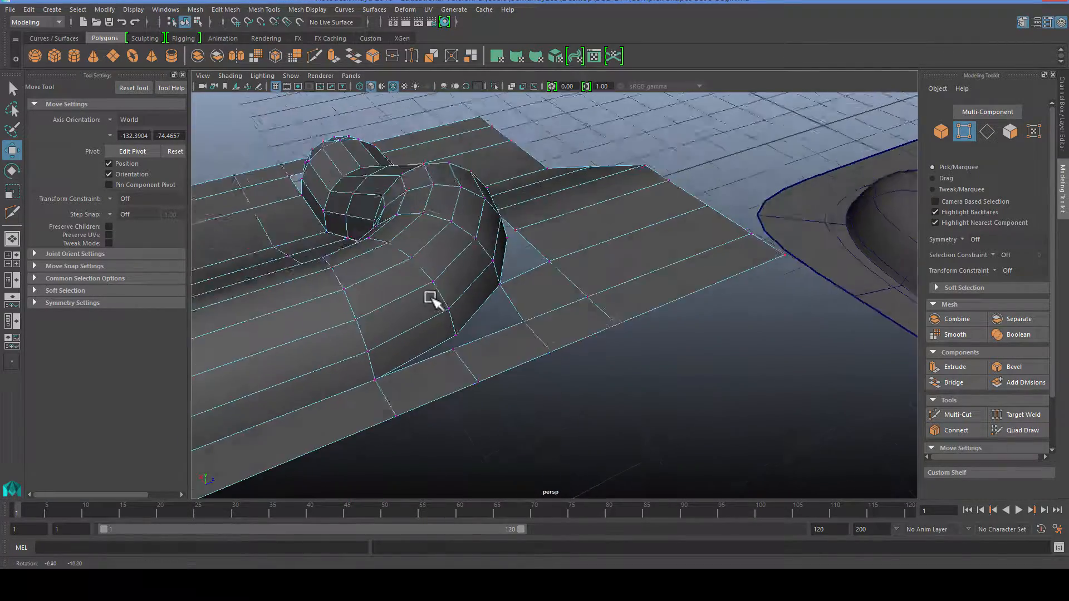
scroll(432, 301, up, 4)
alt+middle_drag(473, 323, 557, 309)
alt+drag(557, 309, 586, 272)
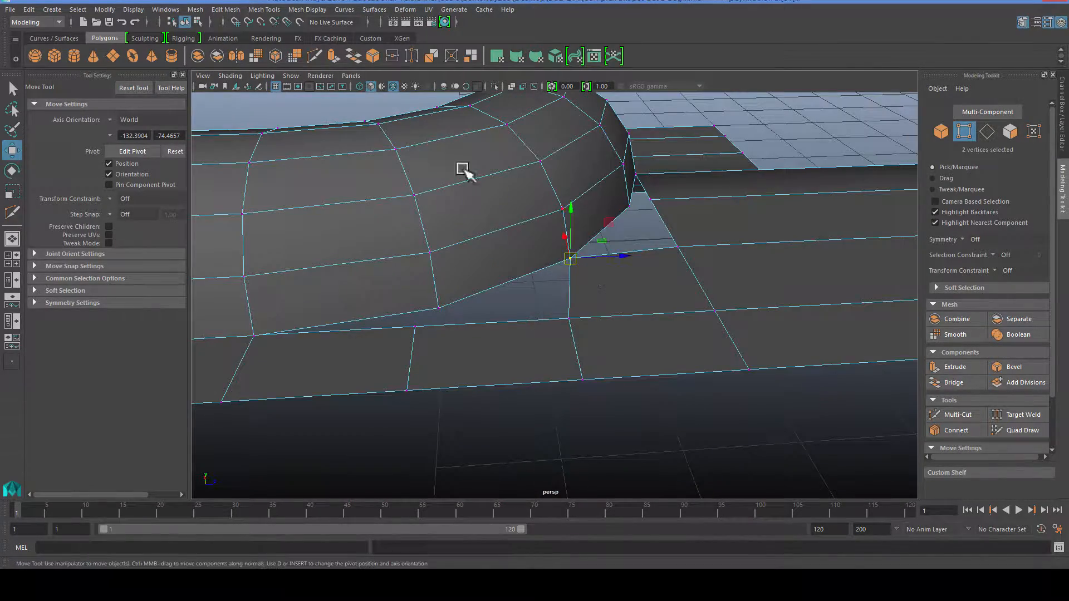
click(391, 56)
key(t)
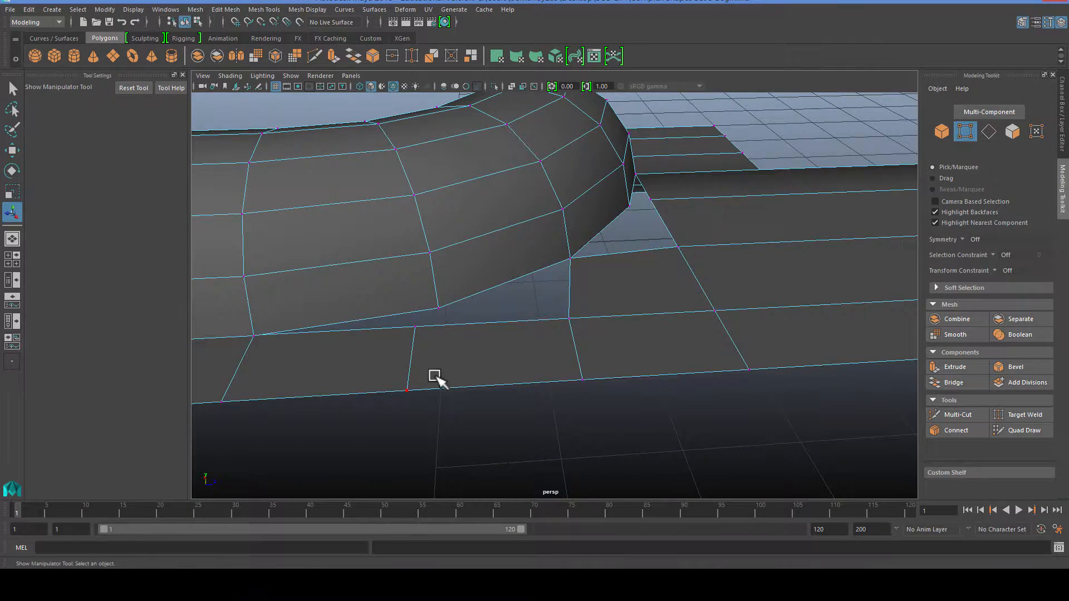
Snap the next border vertex of the base strip beside the outer bend onto the pipe's closest lower-edge vertex
alt+drag(437, 378, 391, 391)
alt+middle_drag(391, 391, 459, 388)
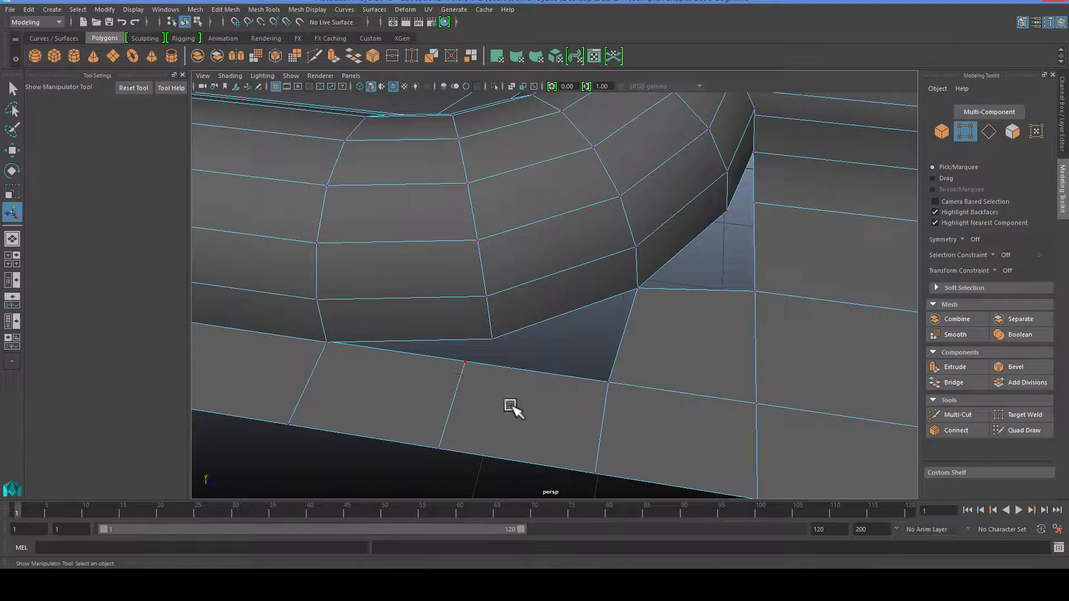
scroll(553, 408, down, 3)
scroll(458, 410, up, 1)
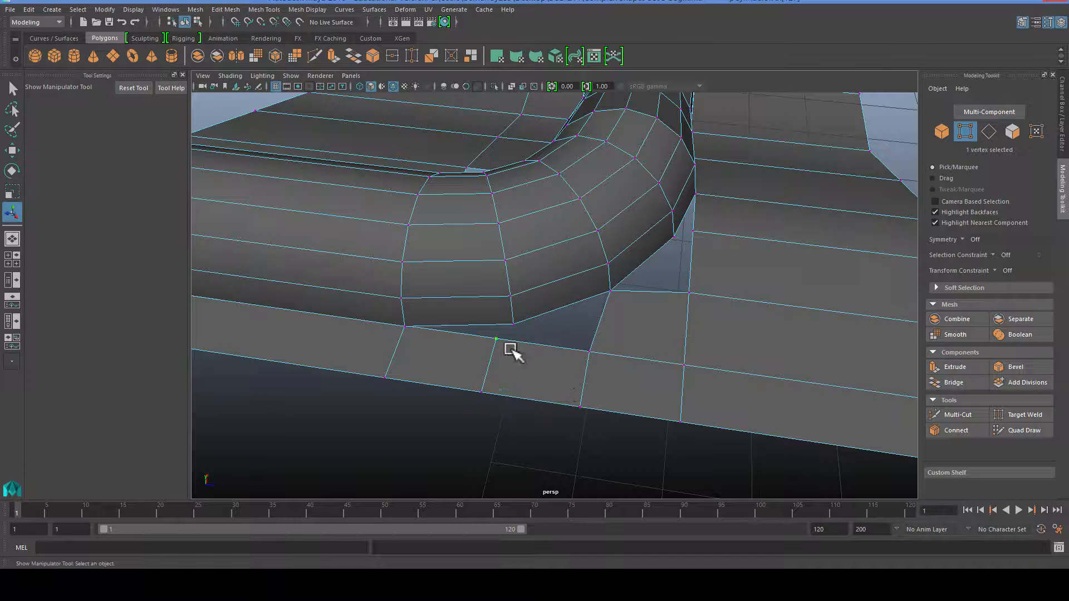
key(w)
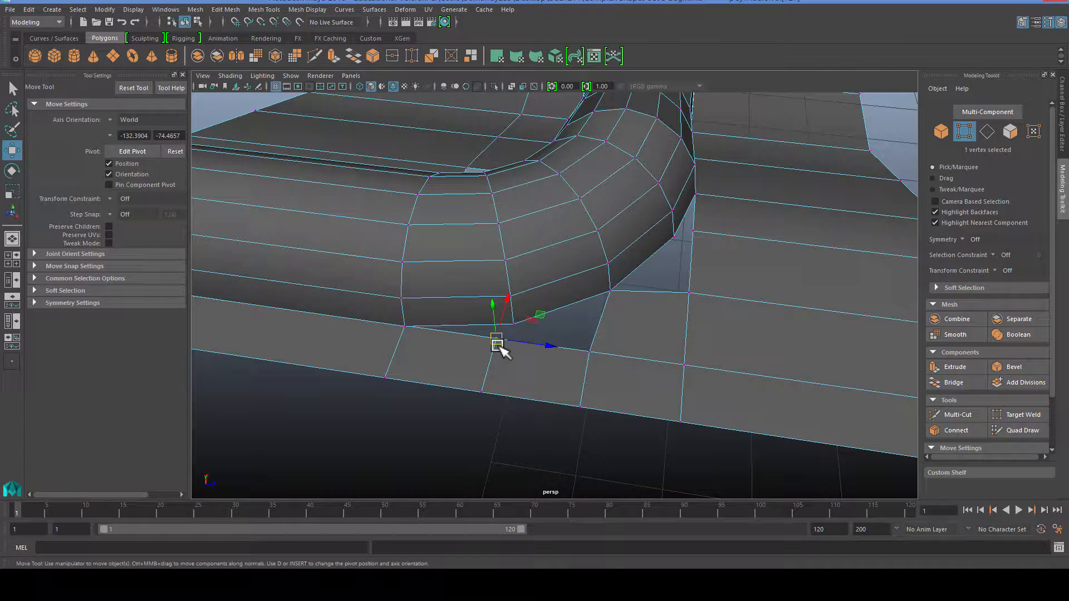
drag(499, 341, 514, 325)
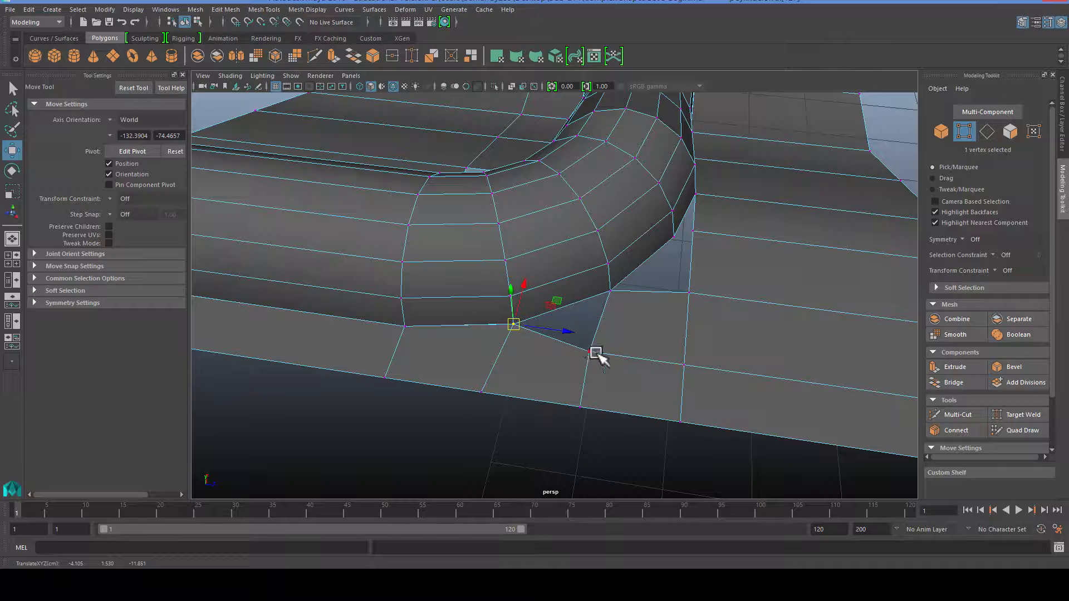
Insert an edge loop with Multi-Cut across the base surface, just beside the existing loop next to the outer bend
alt+drag(631, 363, 565, 382)
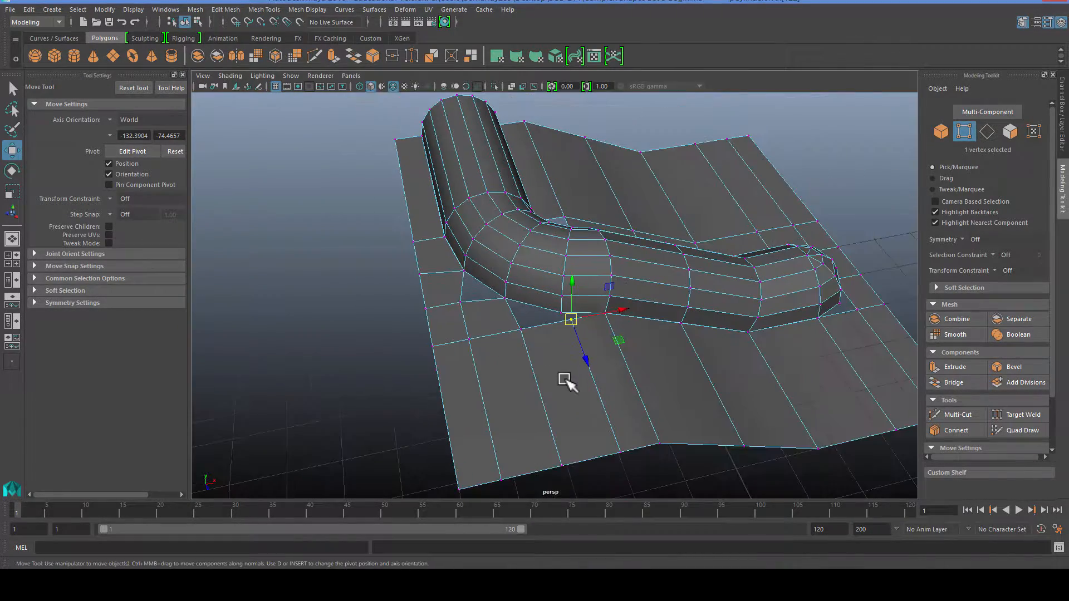
alt+drag(374, 387, 546, 401)
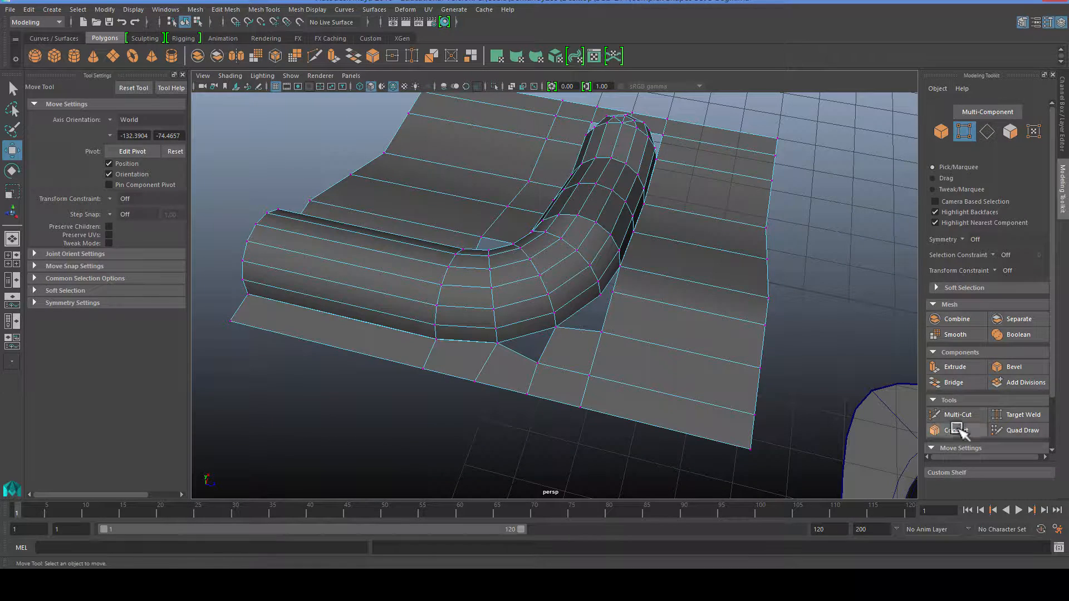
click(957, 415)
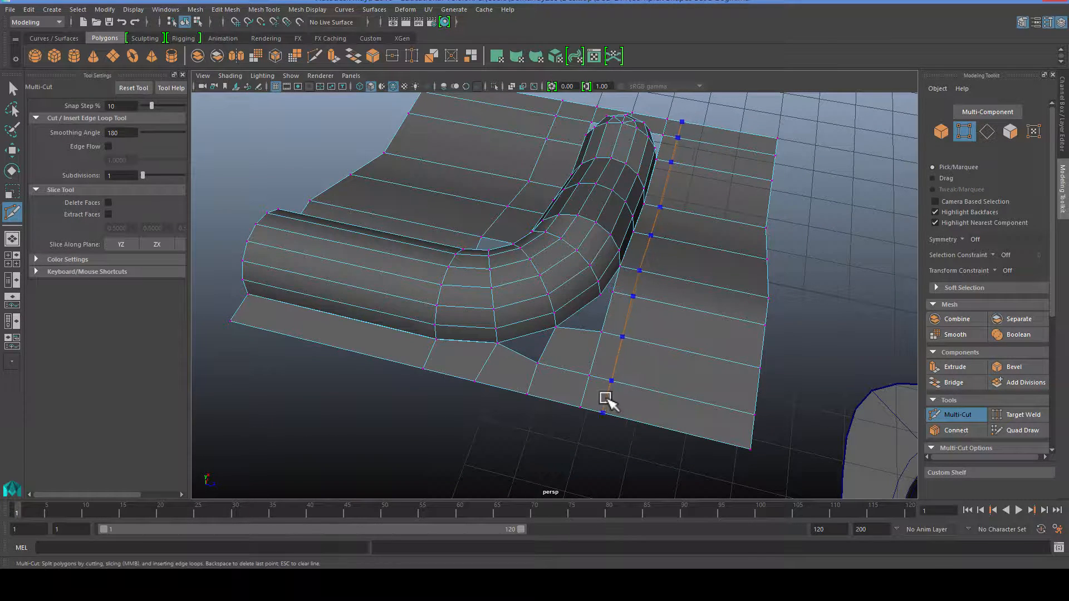
ctrl+click(605, 400)
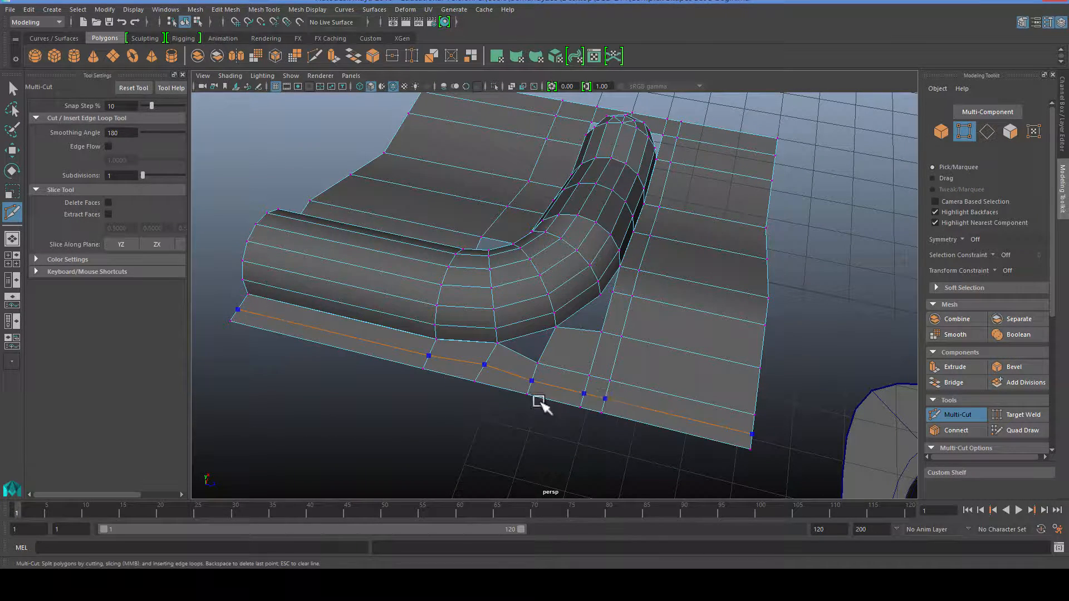
alt+drag(536, 401, 432, 395)
scroll(498, 418, up, 3)
click(544, 397)
alt+drag(510, 408, 440, 403)
click(421, 402)
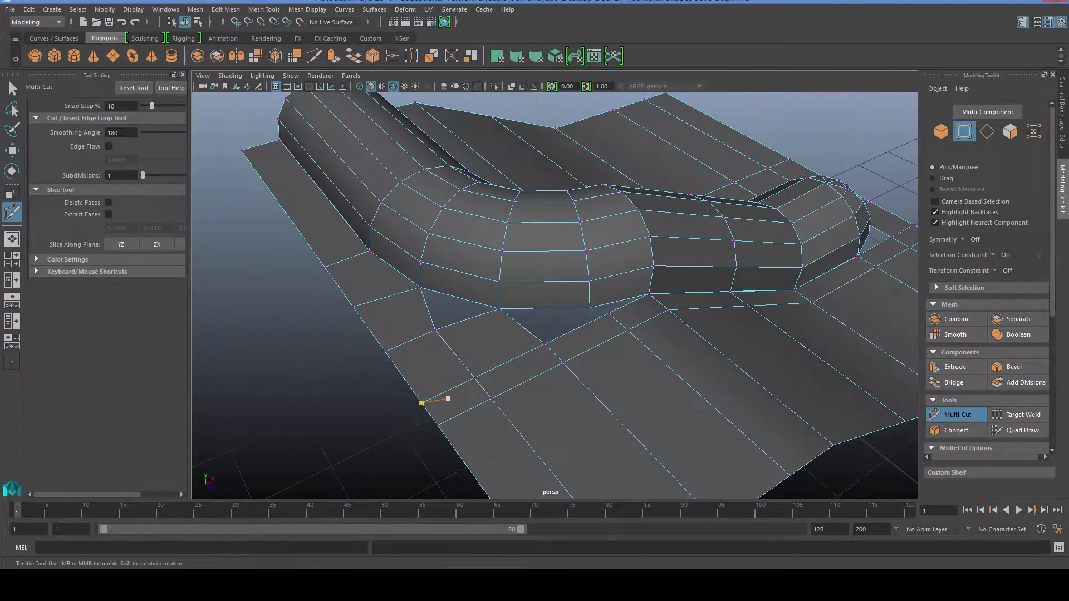
Target-weld the base surface's border vertex to the adjacent bottom vertex of the pipe at the outer bend
click(1019, 415)
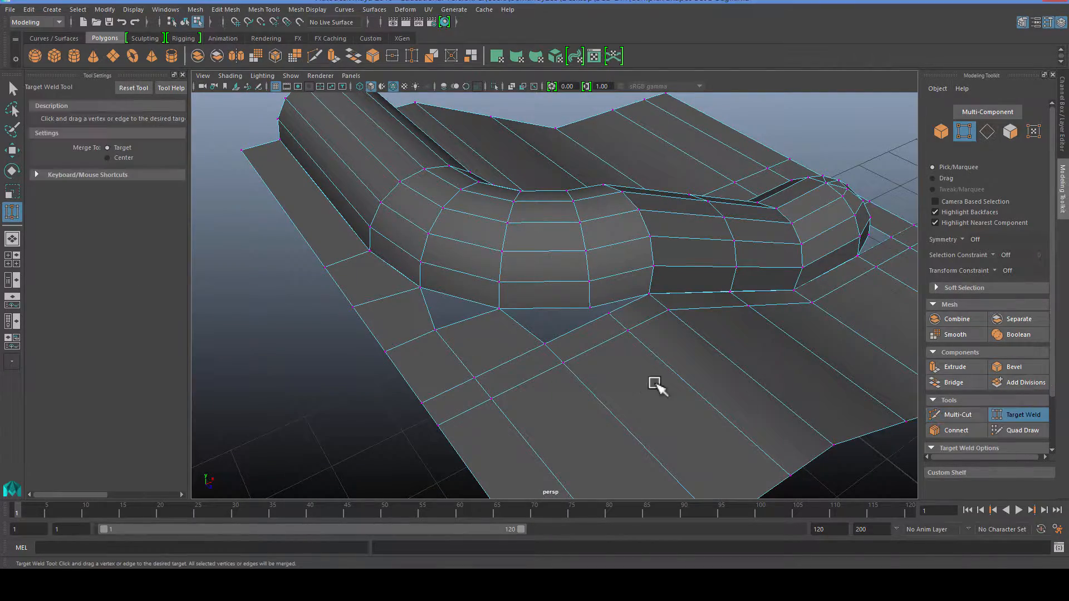
scroll(629, 328, up, 3)
drag(637, 323, 587, 338)
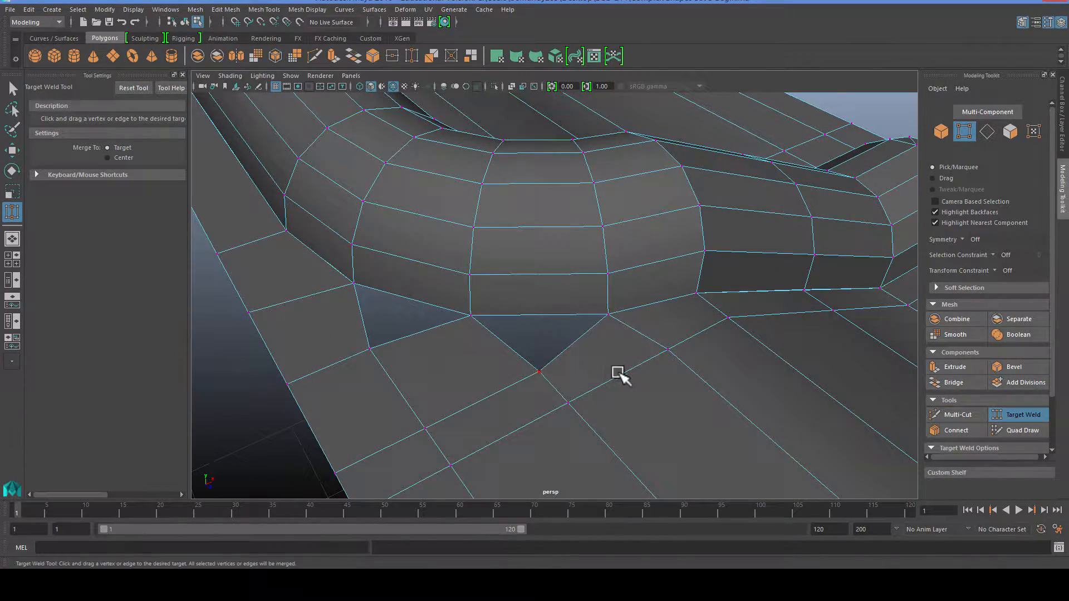
Fill the first triangular gap between the outer bend and the base surface using Append to Polygon
alt+drag(620, 375, 567, 386)
scroll(567, 385, down, 4)
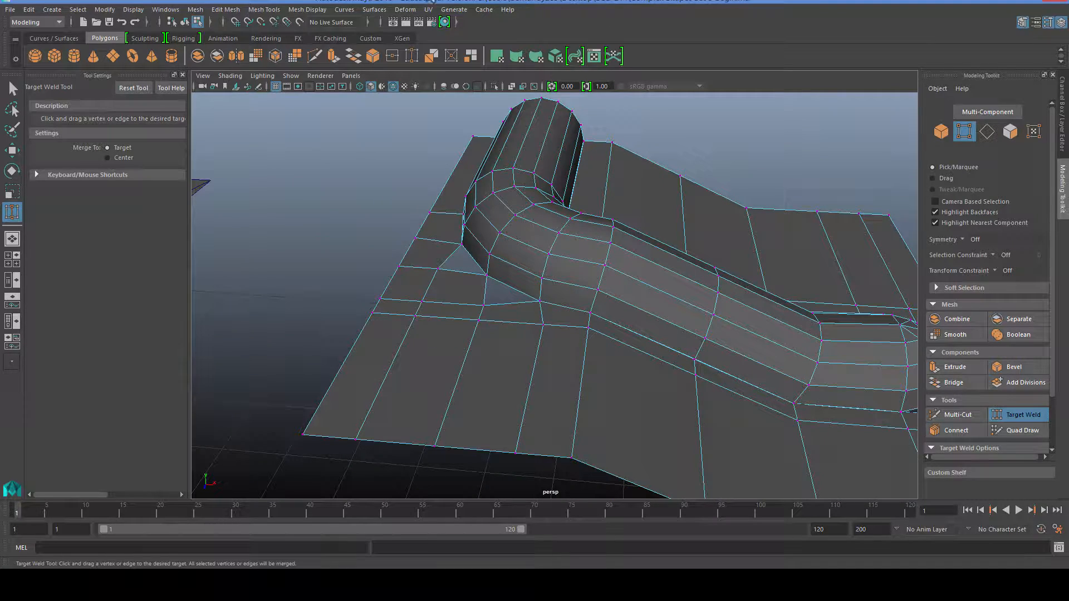
click(264, 9)
click(284, 52)
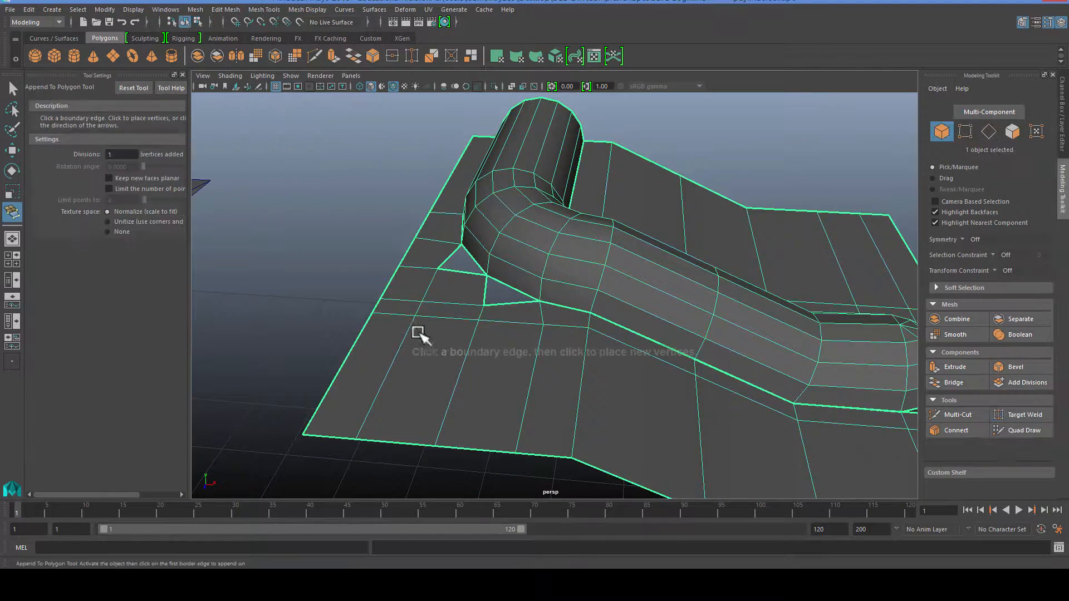
scroll(404, 266, up, 3)
click(372, 226)
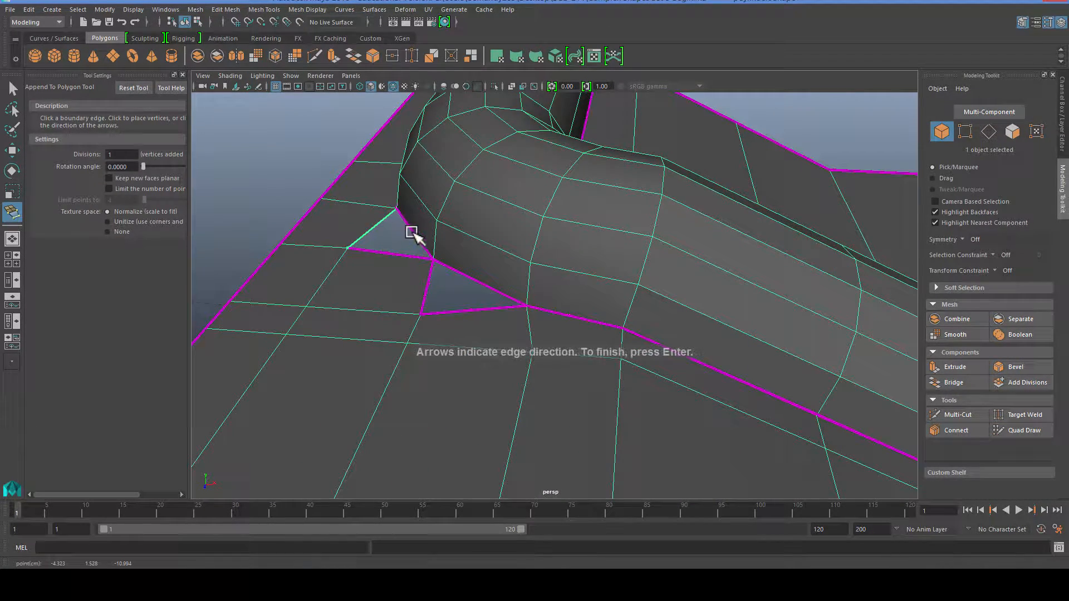
click(411, 233)
key(Return)
Append a polygon to close the neighbouring triangular gap along the outer bend
key(g)
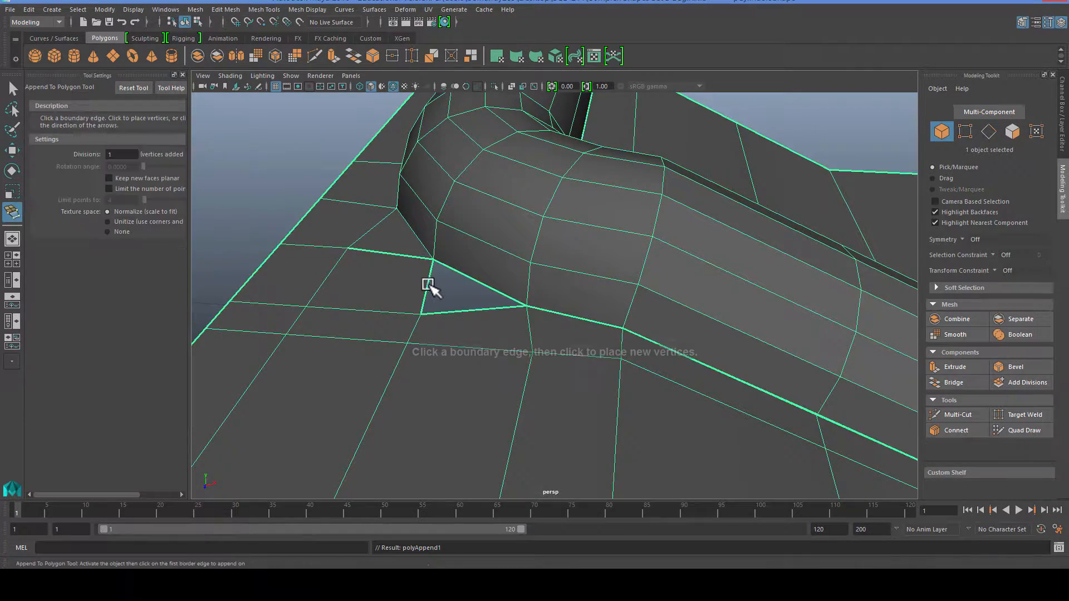
click(427, 286)
click(471, 281)
key(Return)
Leave the append tool, turn on border edge display for the combined mesh and deselect it
alt+drag(471, 281, 541, 314)
key(q)
right_click(539, 253)
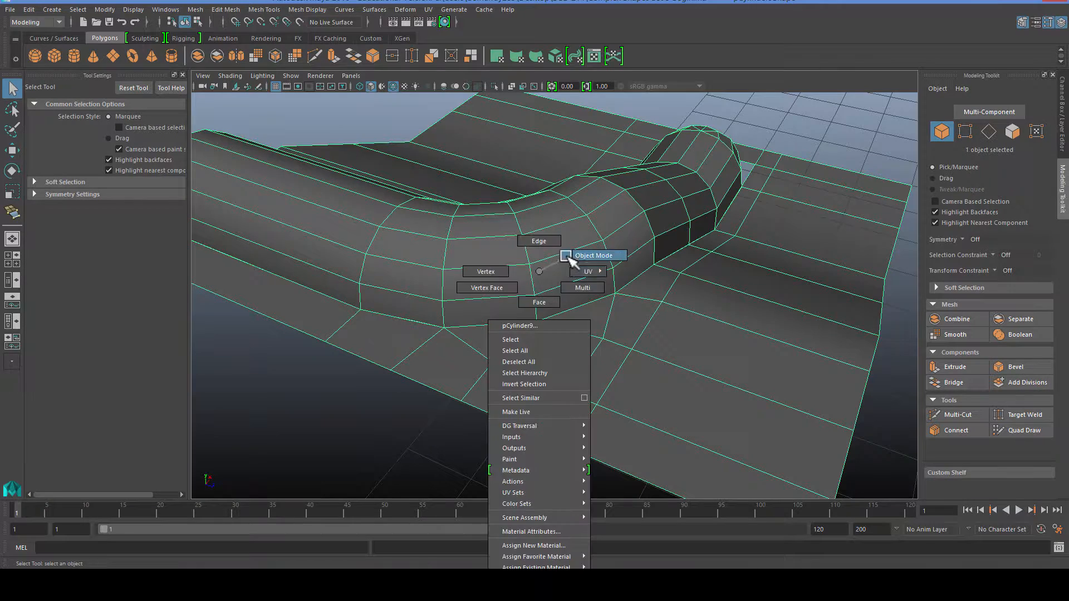
click(133, 10)
mouse_move(158, 163)
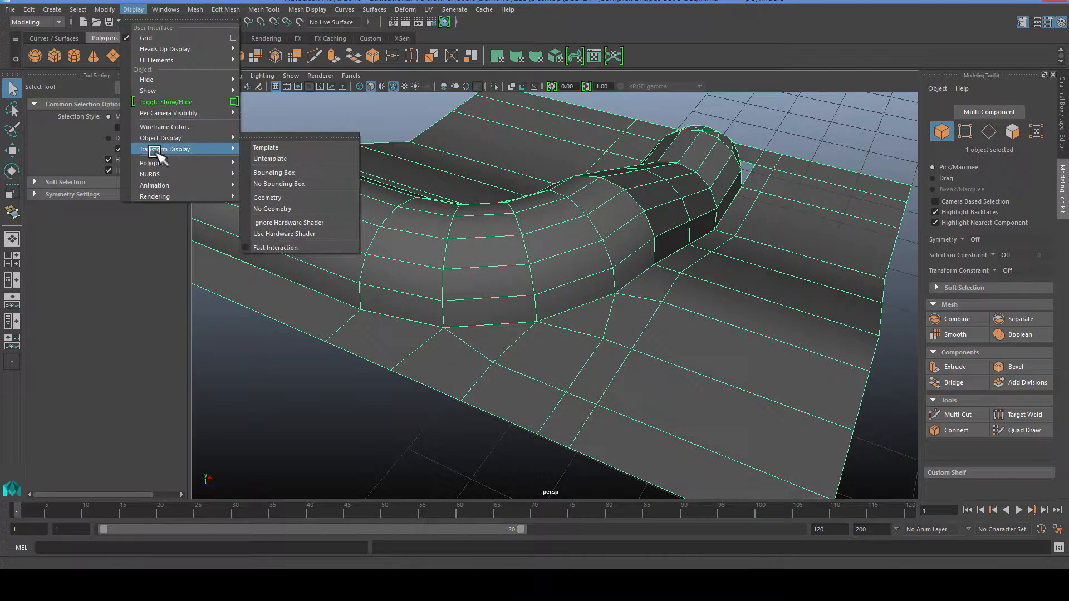
click(275, 375)
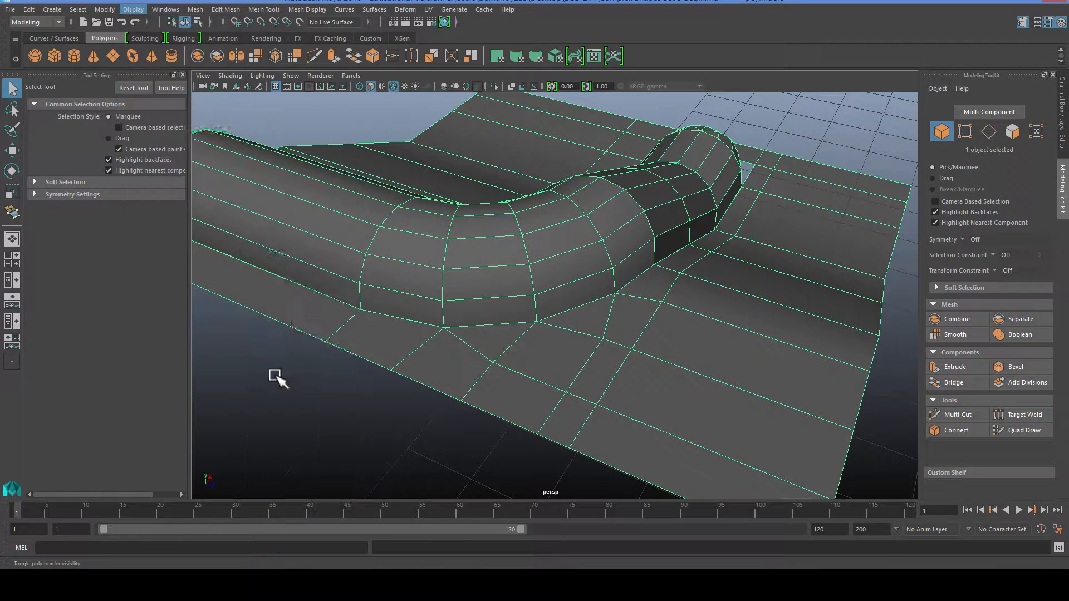
click(277, 387)
Try to fill the gap at the pipe's inner bend with Append to Polygon, starting from the adjoining base edge
scroll(287, 381, down, 3)
alt+drag(288, 357, 613, 323)
scroll(537, 361, up, 4)
alt+middle_drag(613, 322, 466, 346)
scroll(807, 395, up, 2)
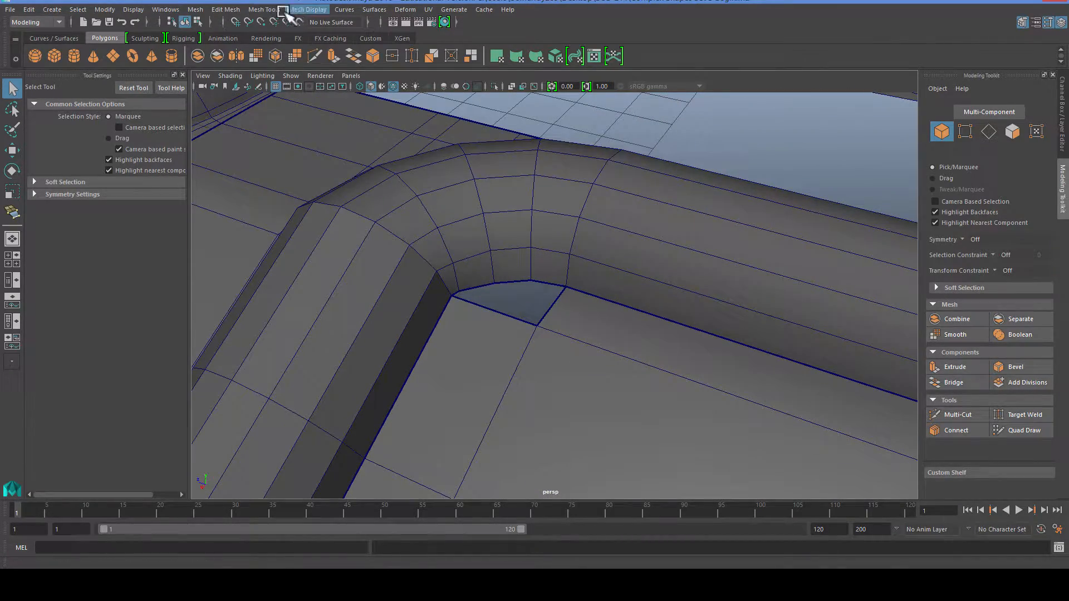
click(265, 9)
click(279, 43)
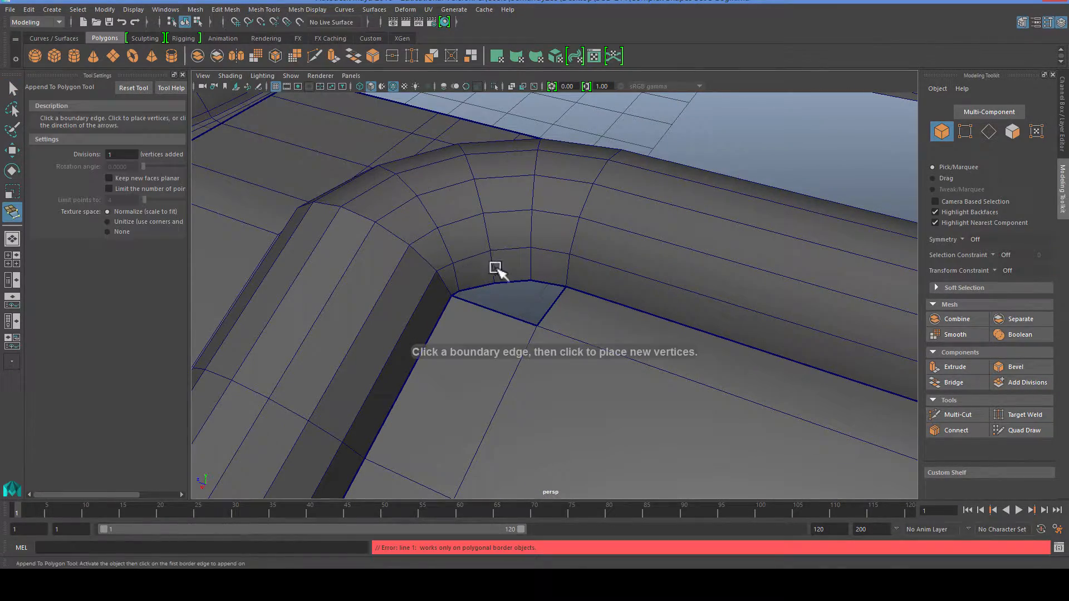
click(552, 310)
click(552, 303)
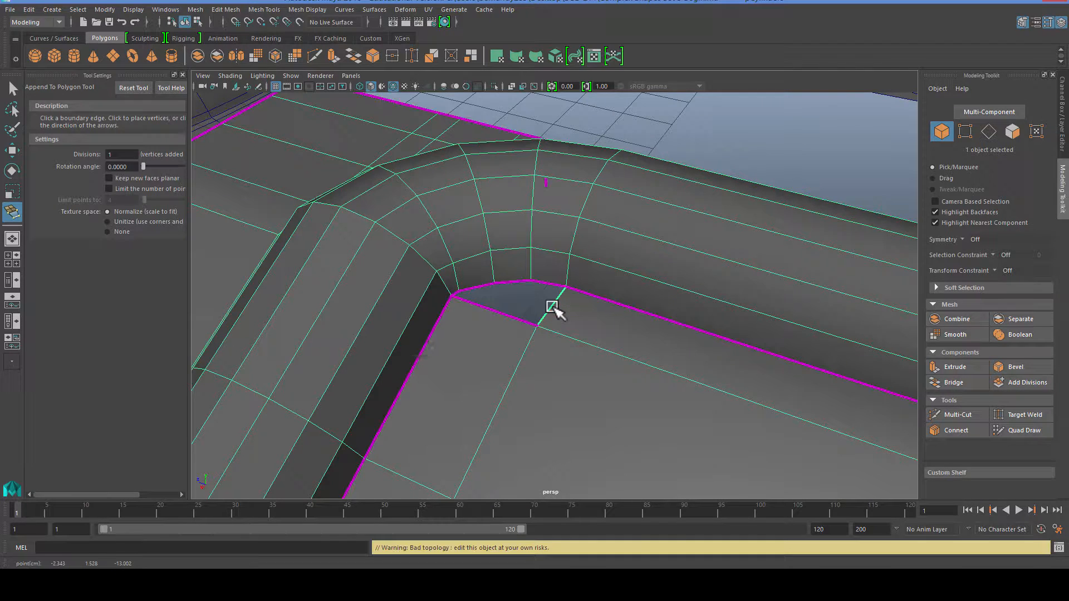
click(454, 294)
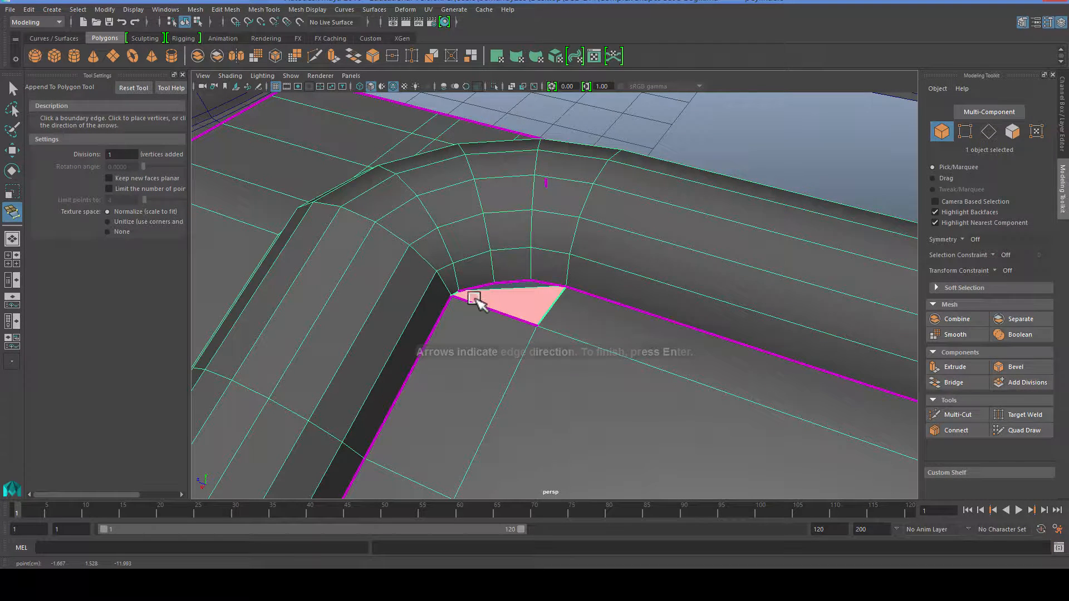
key(Return)
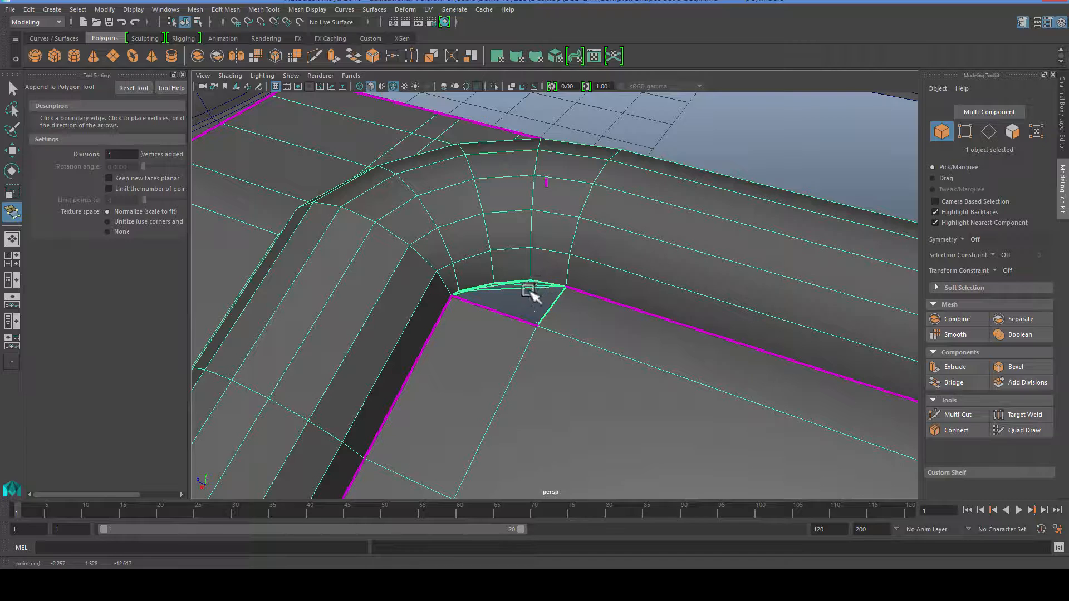
Exit the append tool and undo the polygon added at the inner bend
scroll(529, 292, up, 3)
key(q)
key(ctrl+z)
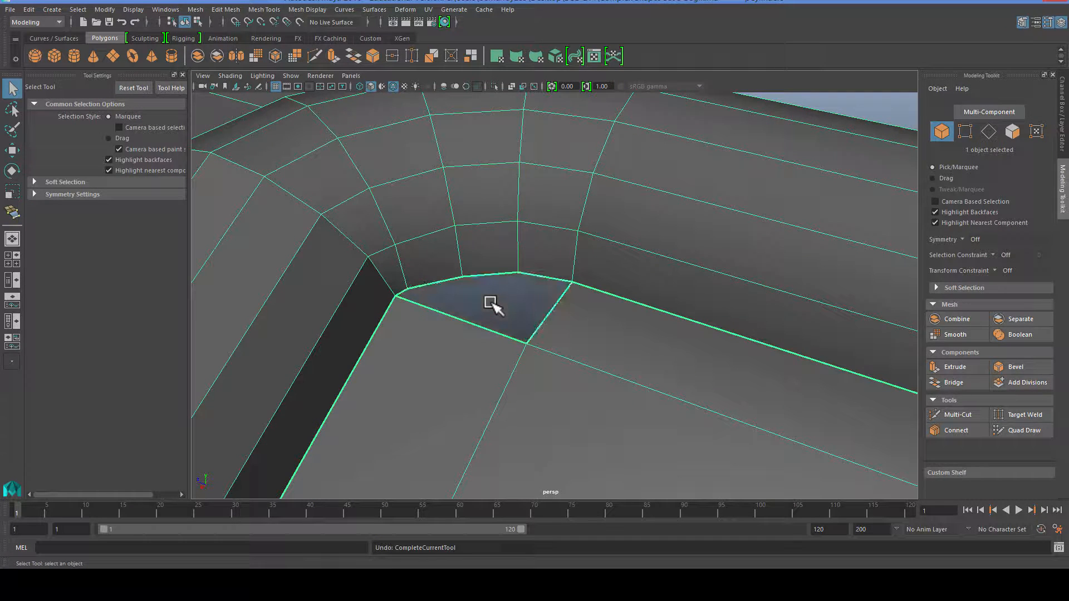
Append a four-sided polygon across the inner bend's gap, from the short pipe border edge to the opposite base edge
click(285, 8)
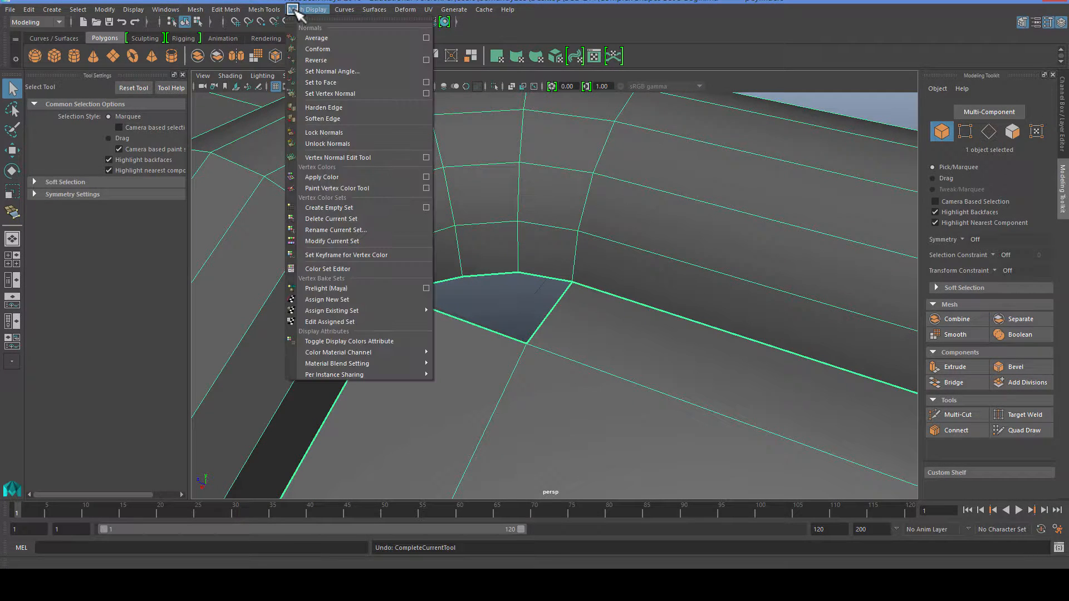
click(281, 45)
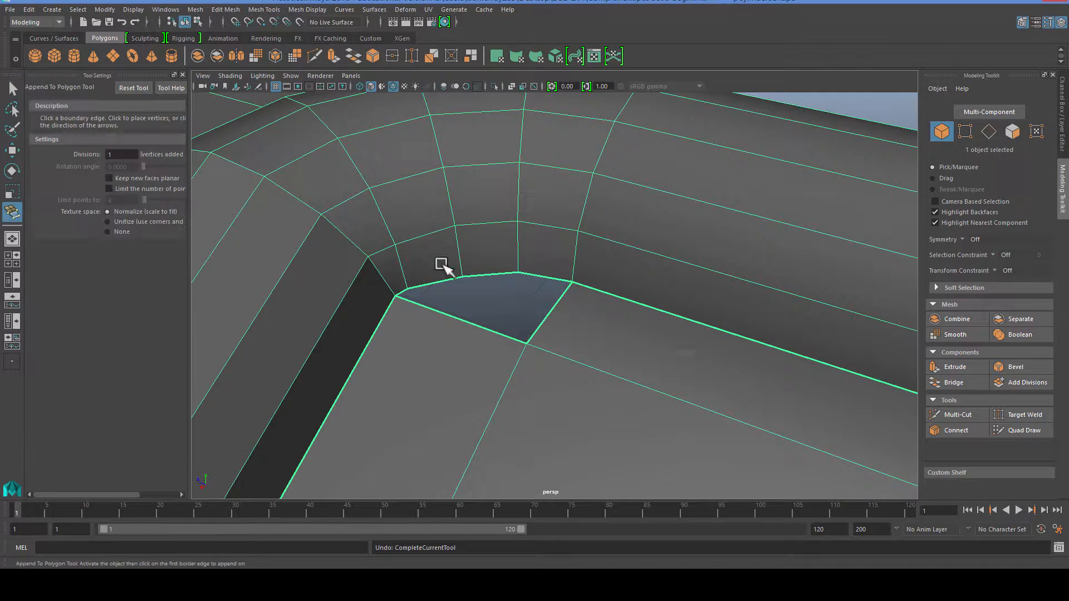
click(403, 291)
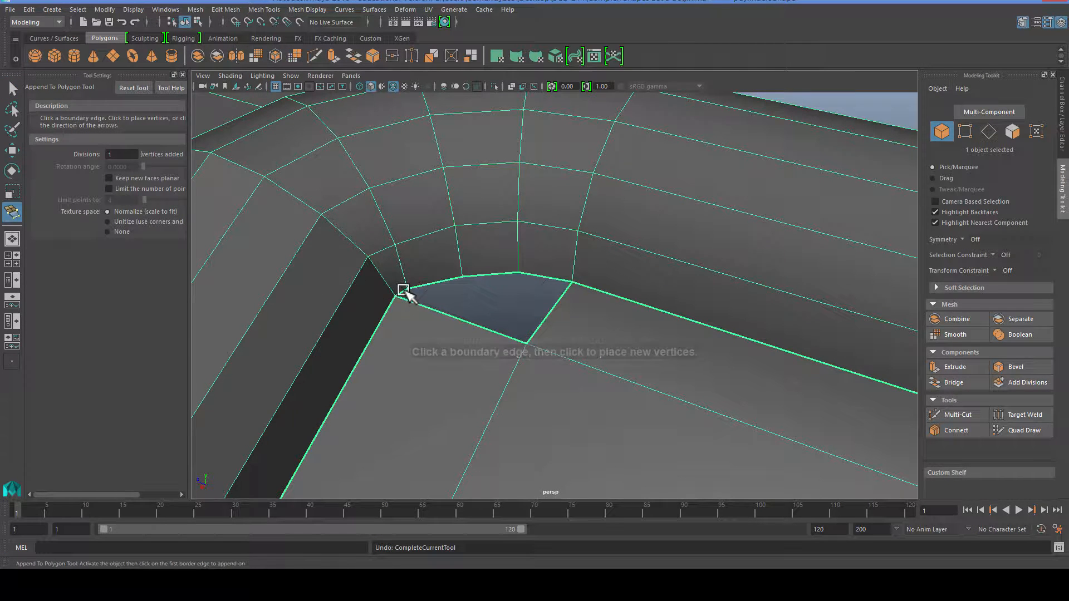
click(554, 310)
key(Return)
scroll(477, 306, down, 3)
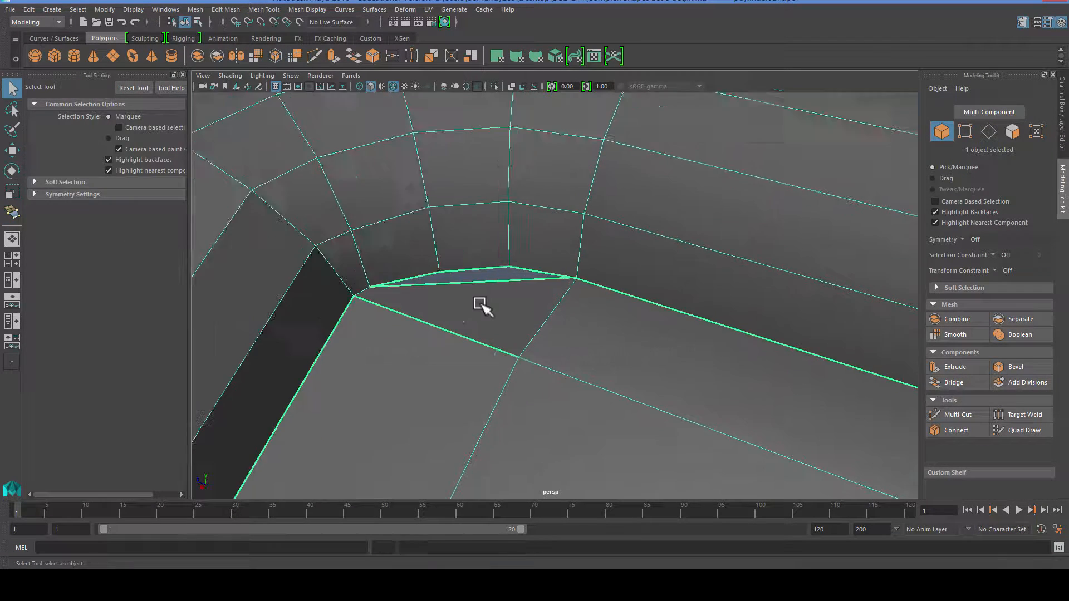
Try to append a polygon across the thin gap at the inner bend, from the pipe's border edge, and undo it
key(y)
click(383, 272)
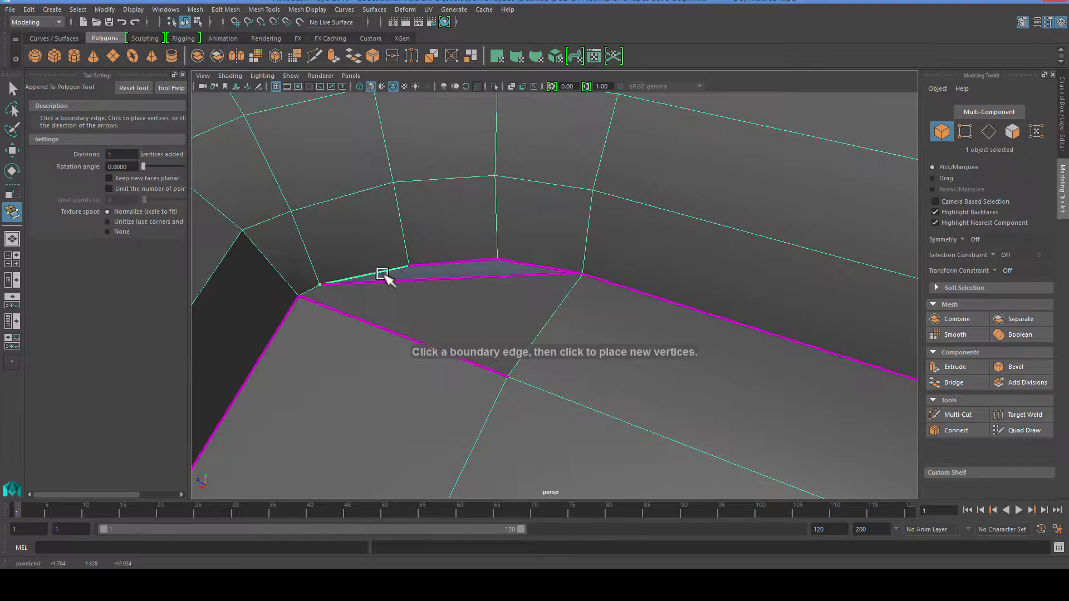
click(552, 274)
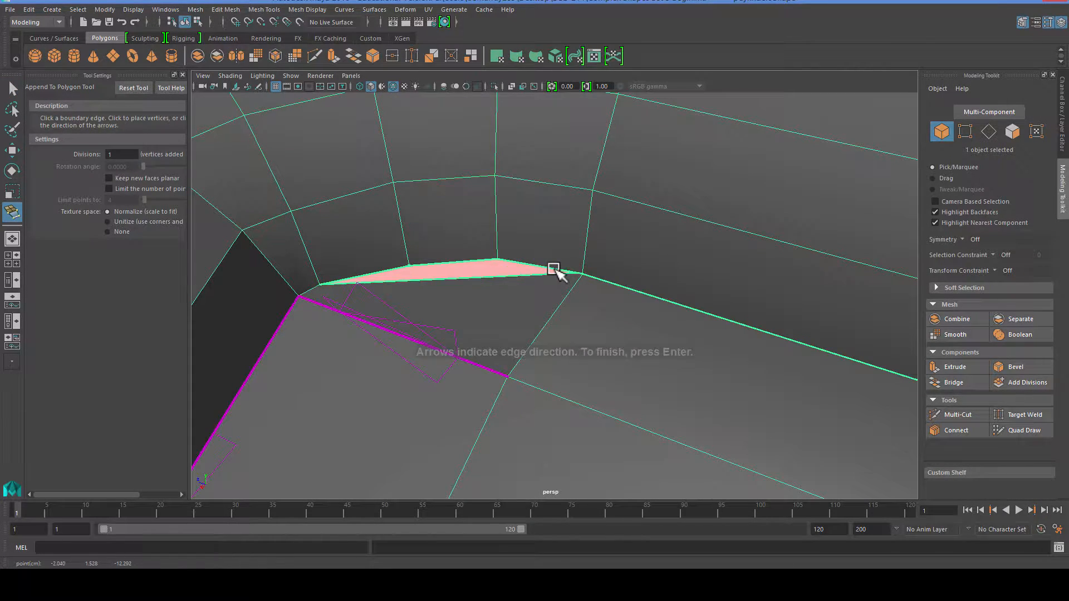
key(Return)
scroll(489, 294, down, 3)
alt+drag(489, 293, 513, 334)
key(ctrl+z)
scroll(507, 240, down, 1)
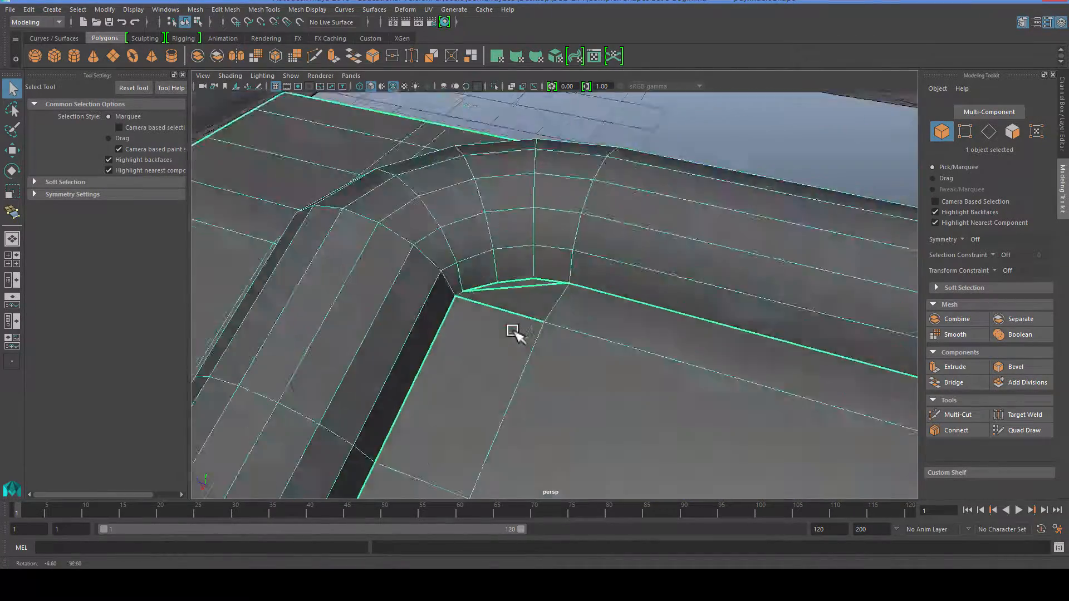
Fill the thin gap at the inner bend with Append to Polygon, joining the pipe's border edge to the neighbouring base edge
scroll(513, 336, up, 2)
scroll(512, 336, up, 1)
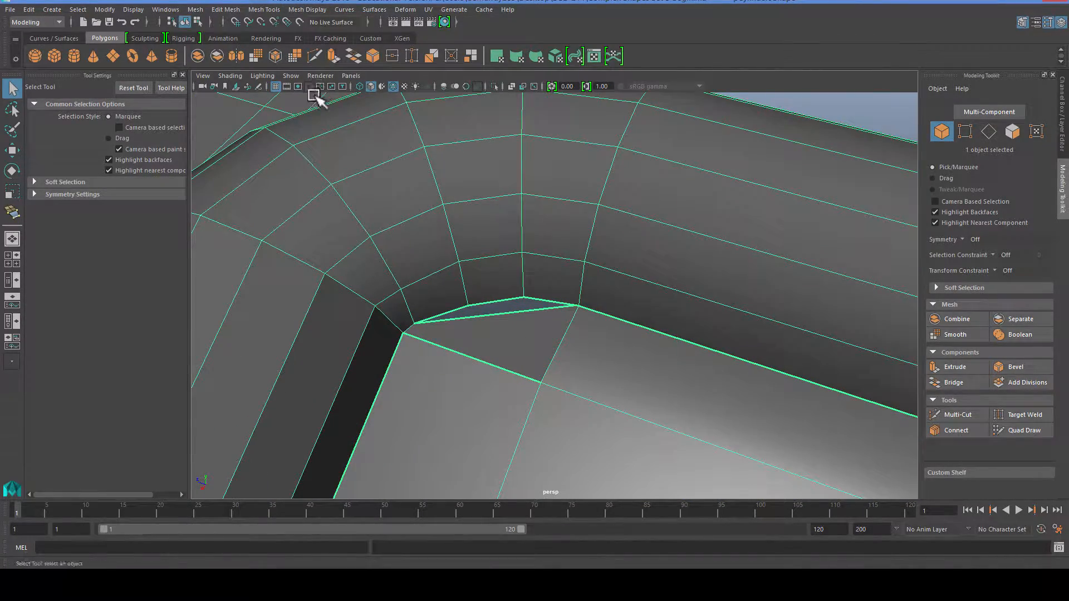
key(t)
click(259, 9)
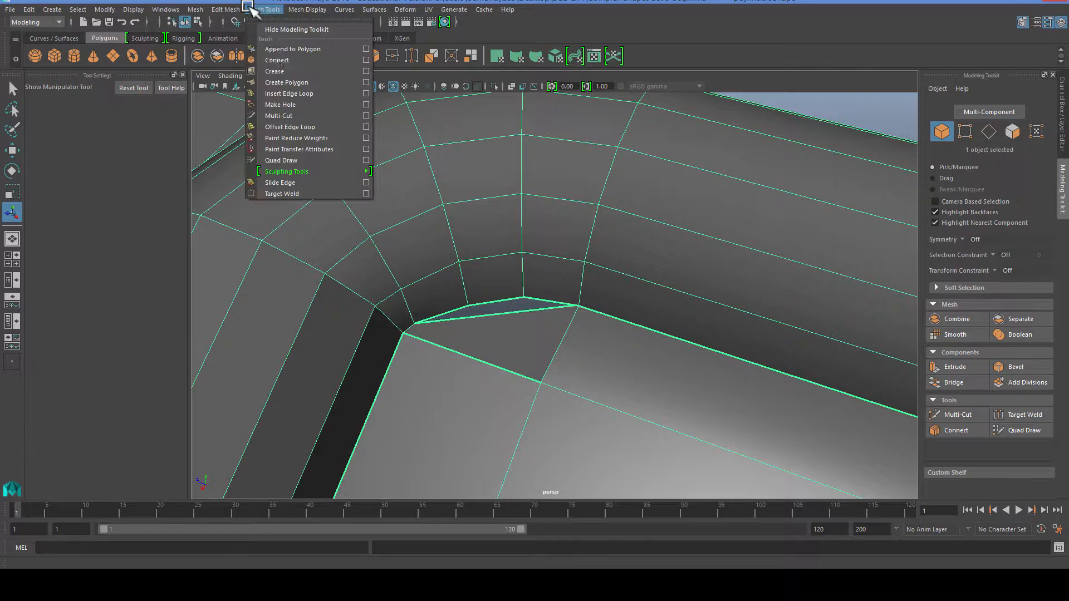
click(270, 52)
scroll(490, 325, up, 1)
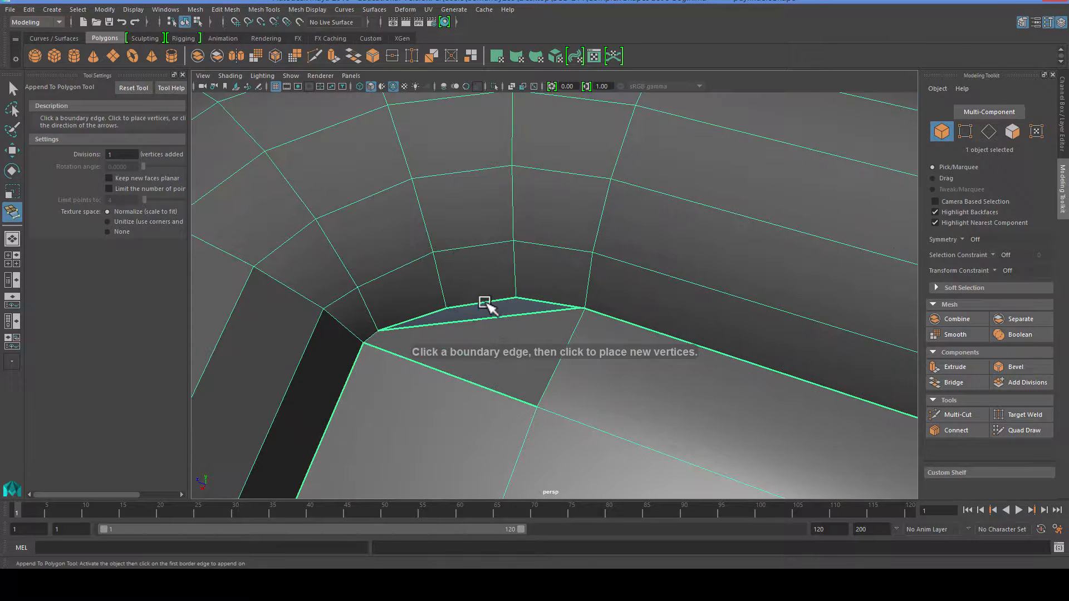
click(489, 317)
click(492, 322)
key(Return)
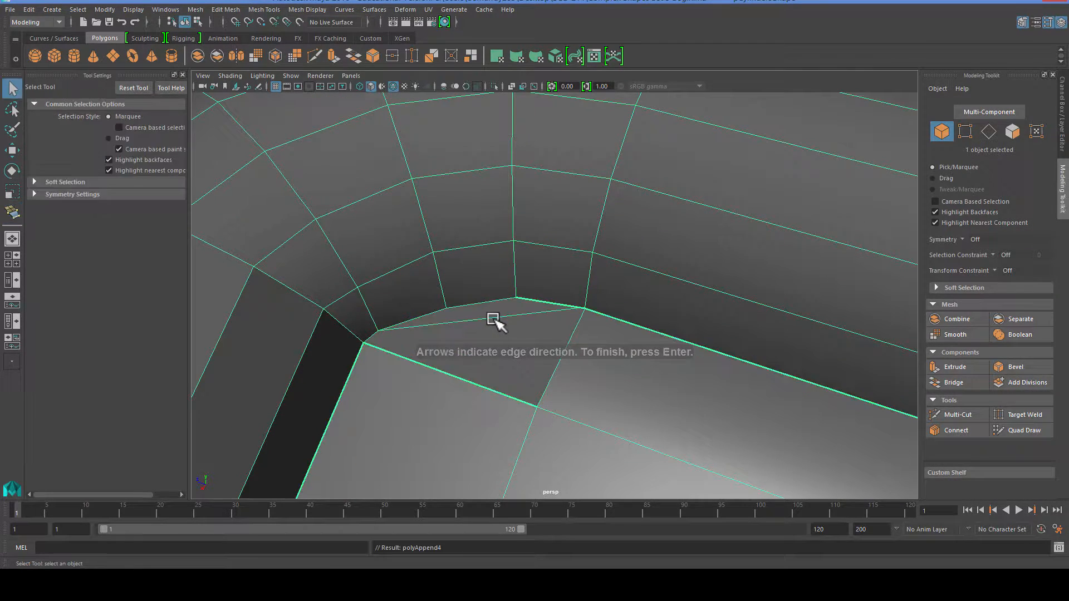
scroll(497, 328, down, 2)
scroll(547, 326, up, 2)
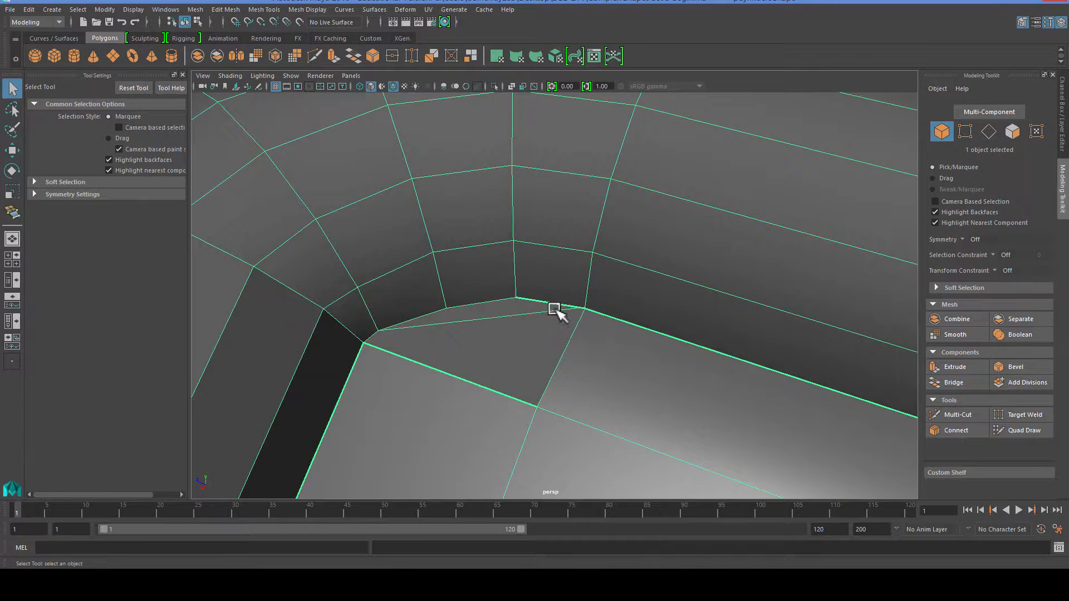
Merge the overlapping vertices at the ends of the short border edge beside the filled inner-bend gap
right_drag(554, 309, 510, 293)
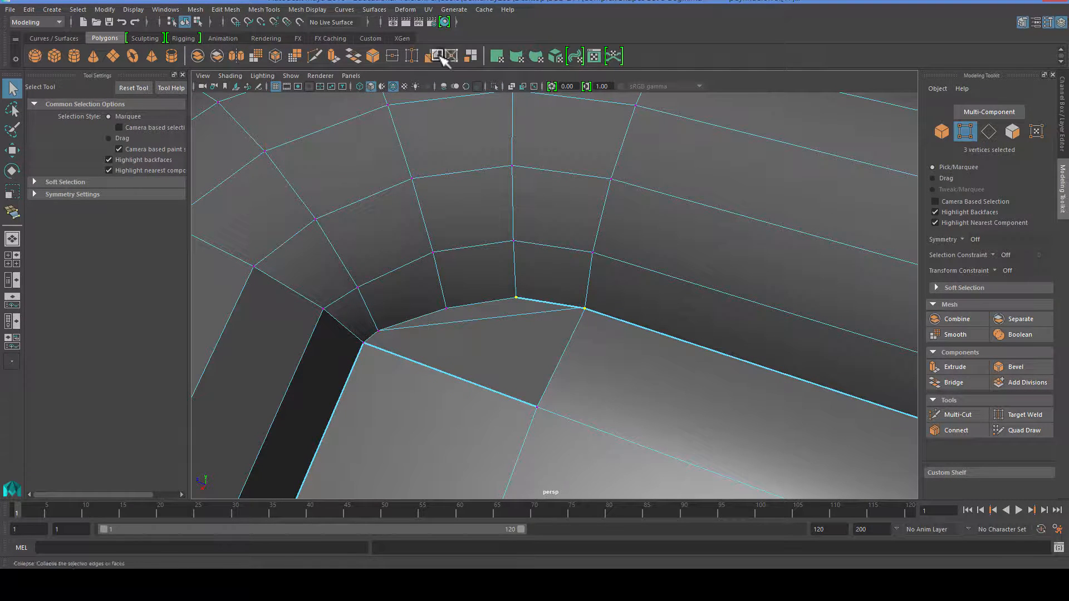
click(412, 55)
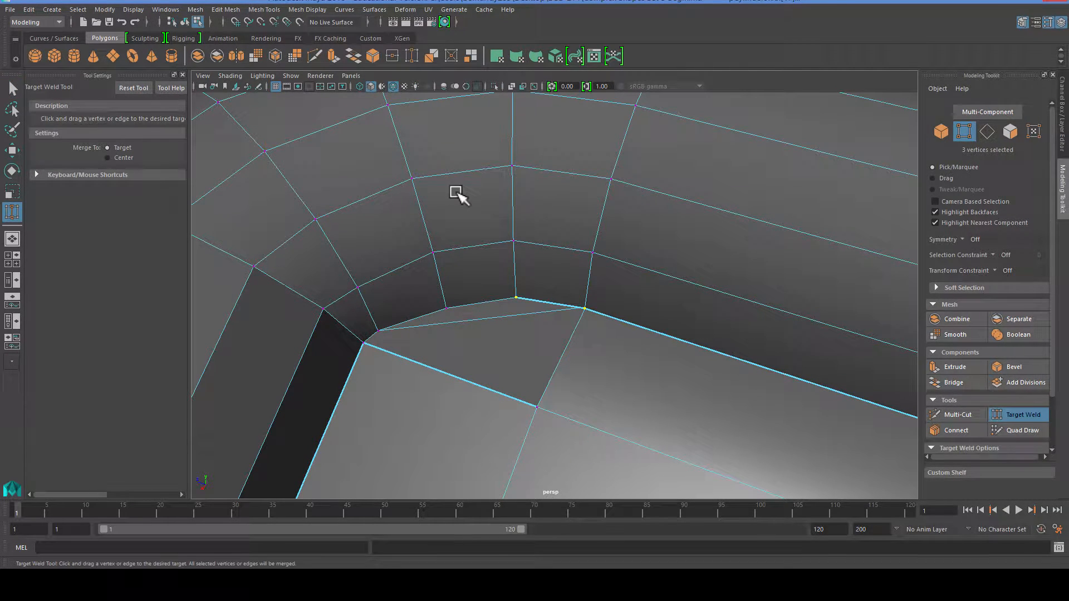
click(393, 56)
scroll(448, 282, down, 2)
click(568, 295)
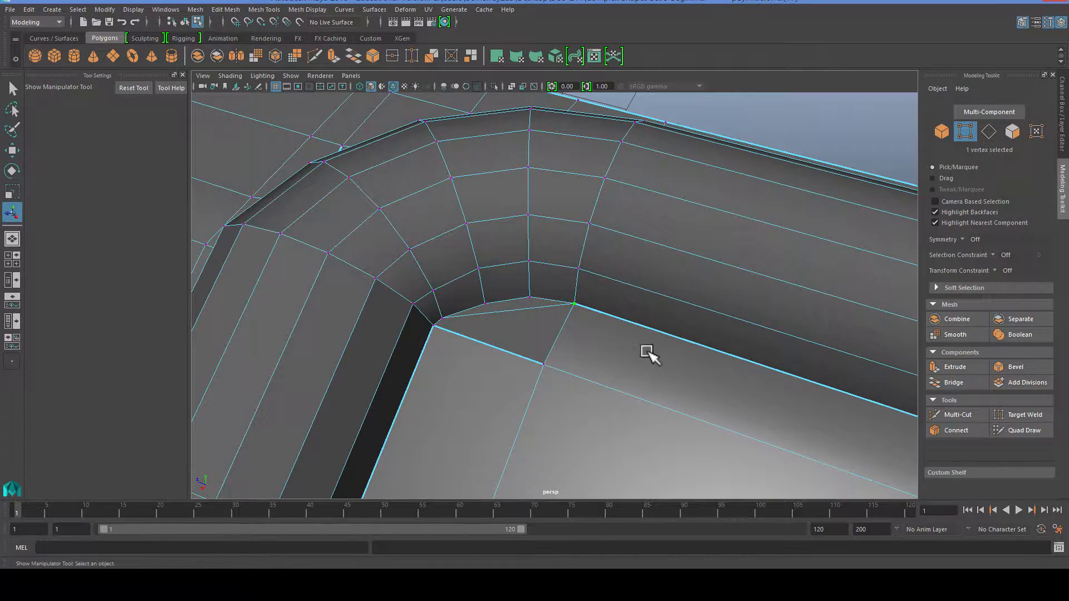
scroll(648, 351, down, 3)
alt+middle_drag(626, 331, 574, 302)
scroll(416, 287, up, 3)
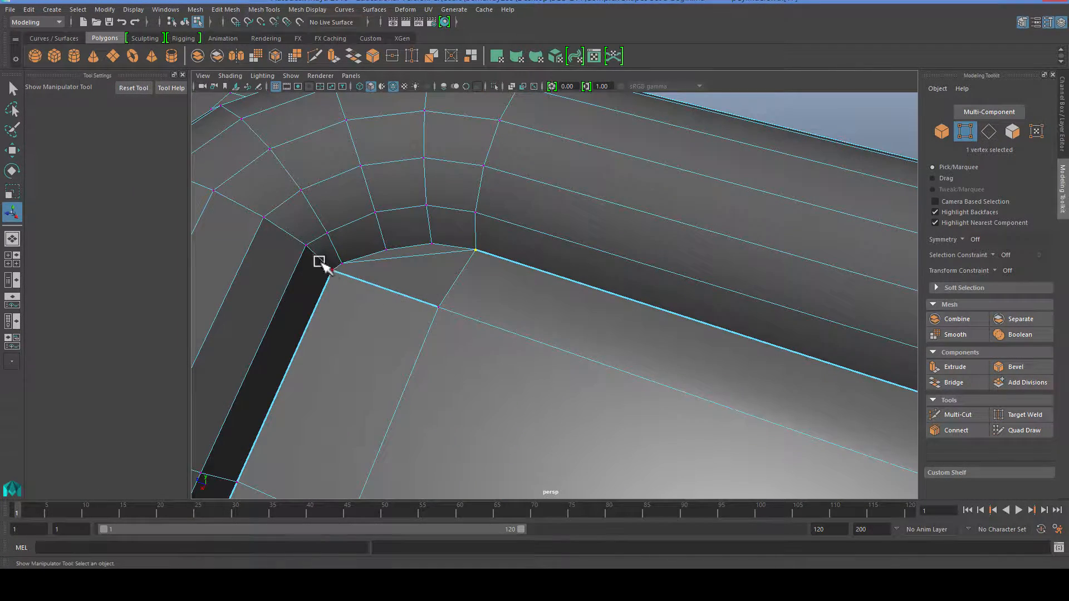
click(393, 56)
Merge the overlapping pipe and base vertices at the open end of the straight pipe section
scroll(663, 356, down, 3)
scroll(579, 334, up, 3)
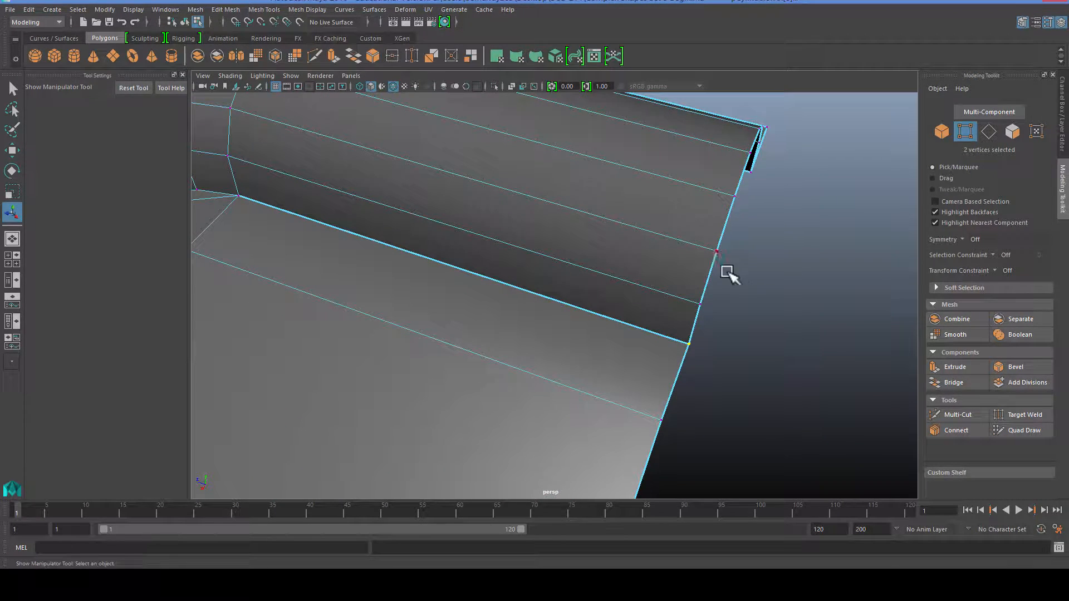
scroll(730, 280, down, 3)
alt+drag(730, 280, 585, 311)
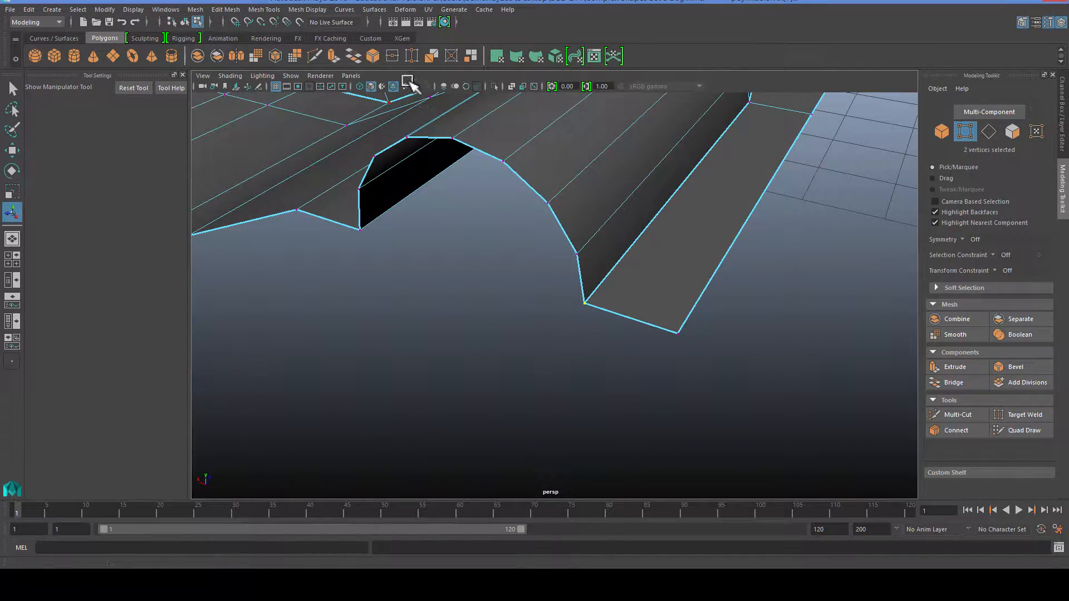
click(393, 57)
Select the overlapping vertices where the outer side of the pipe's bend meets the base and merge them
scroll(636, 237, down, 4)
alt+drag(710, 231, 621, 314)
scroll(650, 278, up, 5)
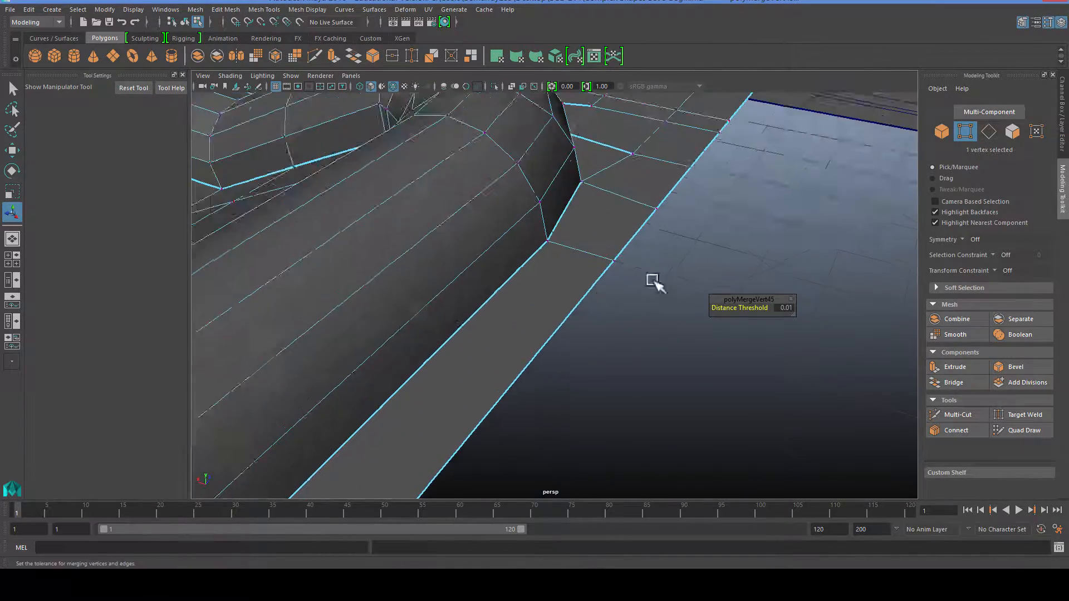
alt+drag(651, 279, 578, 265)
drag(597, 255, 674, 291)
alt+drag(683, 292, 601, 285)
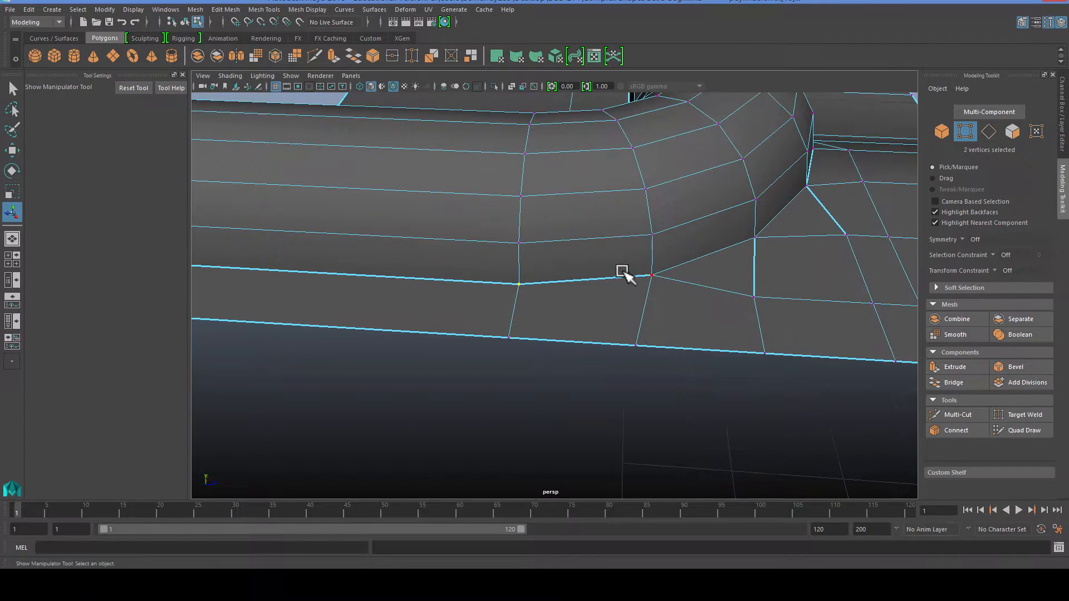
click(393, 57)
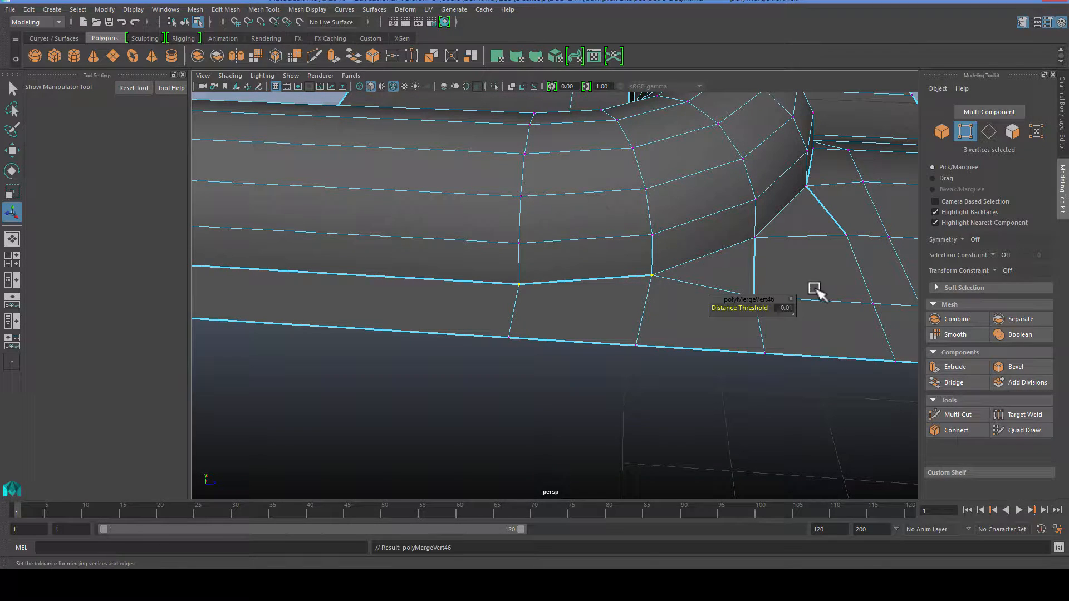
Merge the vertices at each end of the short diagonal border edge beside the outer bend
alt+drag(817, 289, 553, 339)
click(552, 271)
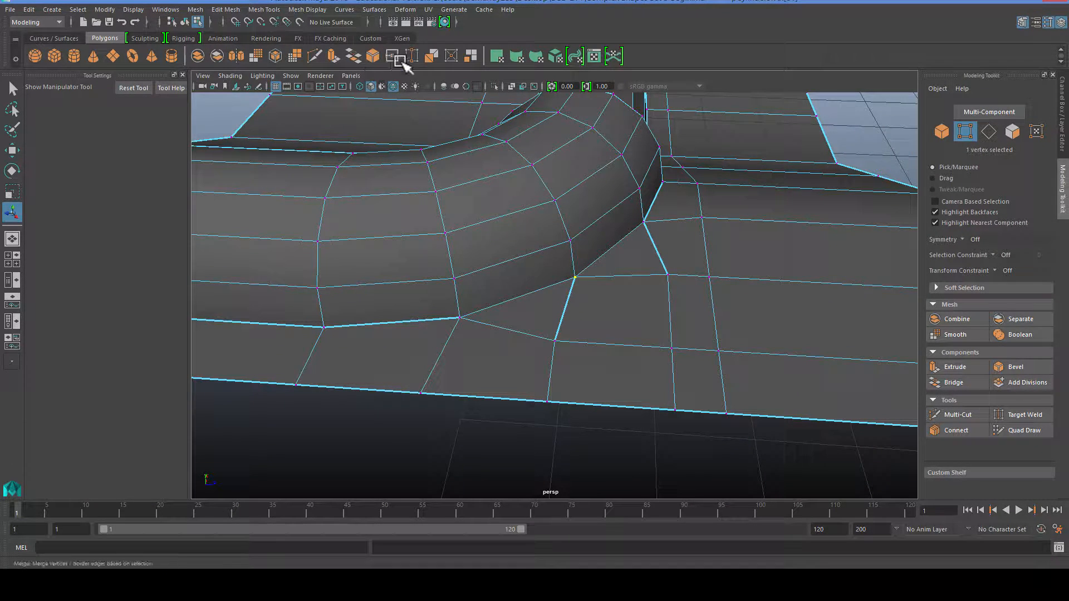
click(580, 370)
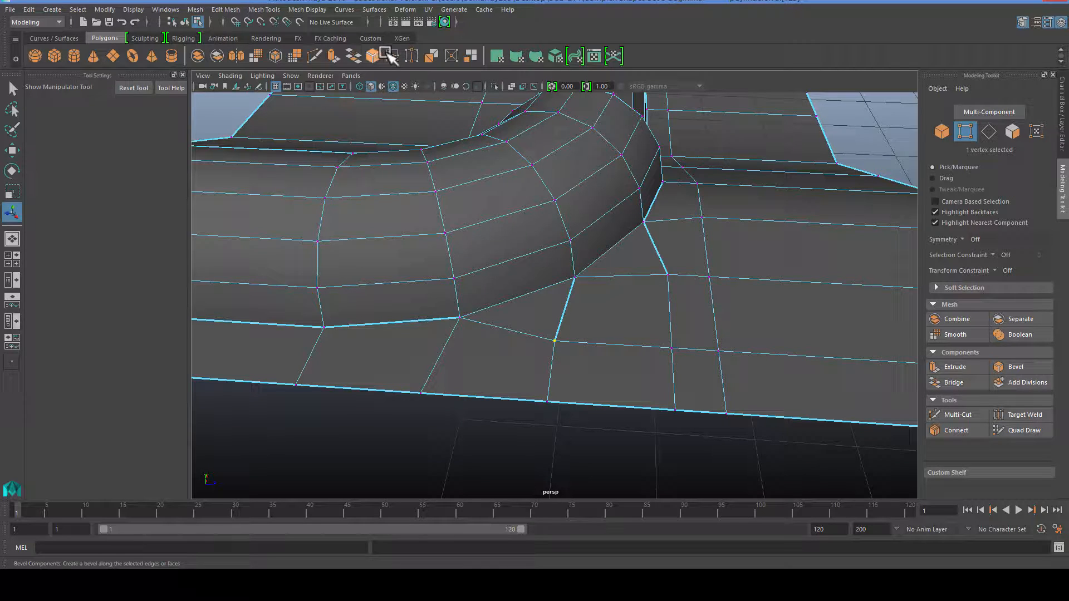
Merge the overlapping vertices along the pipe's outer side, from its open end to the bend, with a distance threshold of 1
scroll(547, 353, up, 2)
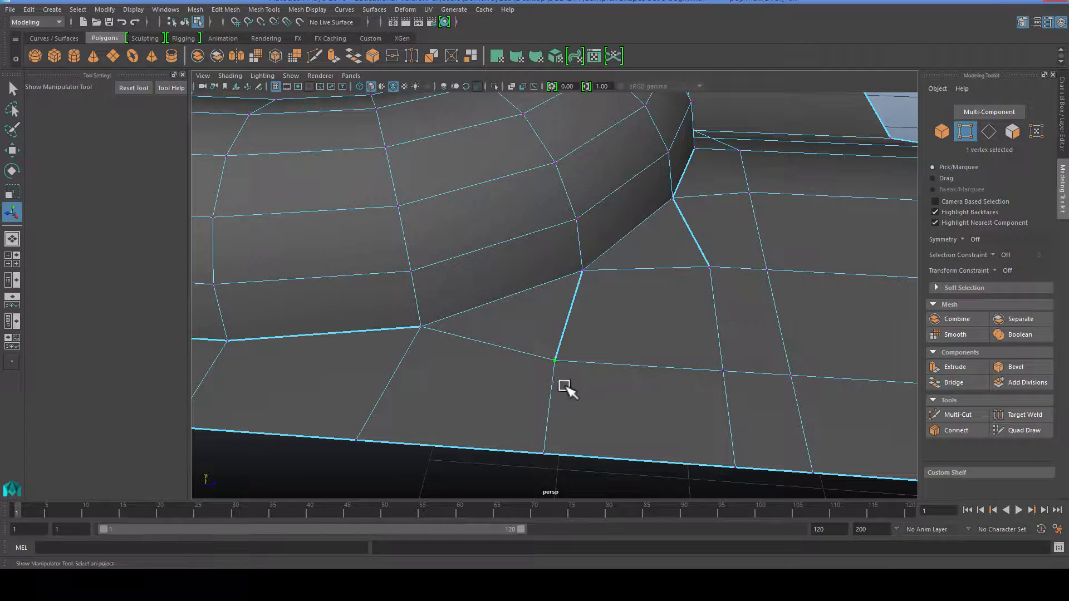
alt+drag(531, 353, 505, 359)
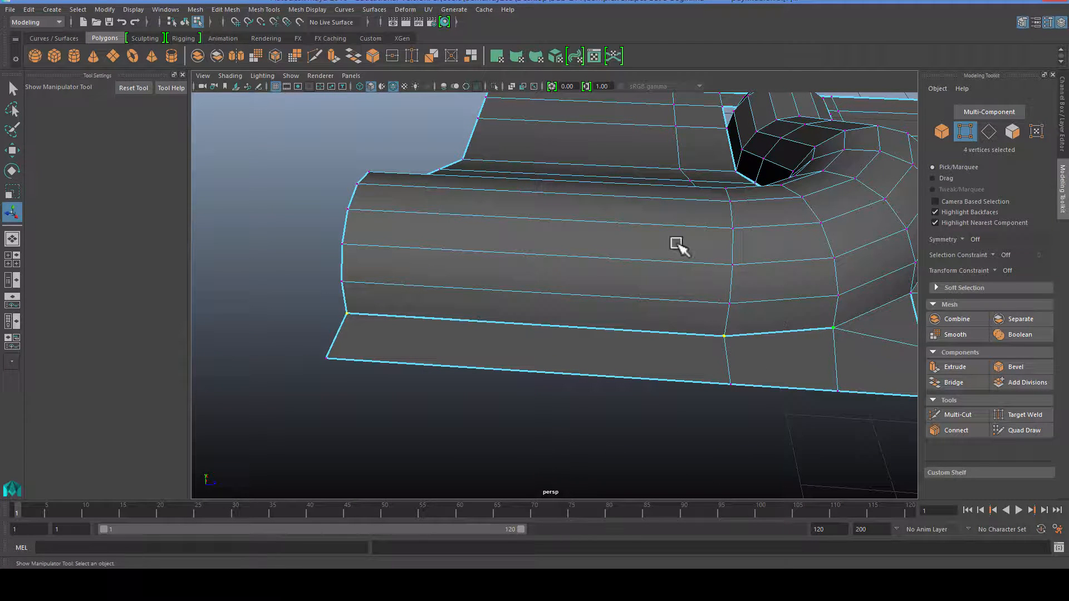
click(412, 53)
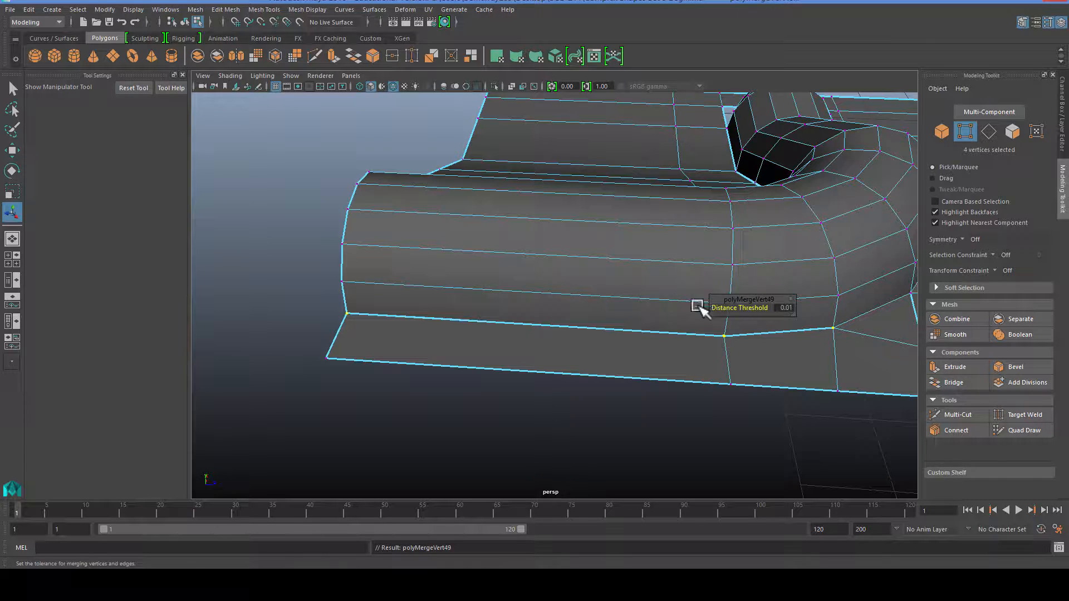
drag(731, 312, 739, 316)
Try to merge both end points of the diagonal border edge together with a distance threshold of 1, and undo the merge
alt+middle_drag(871, 347, 560, 378)
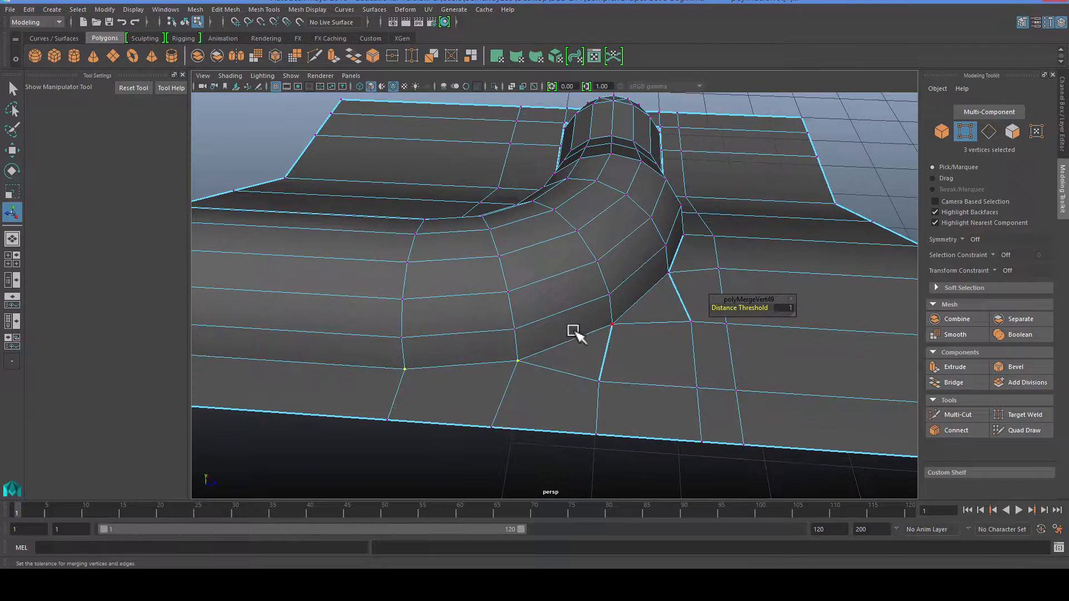
drag(589, 318, 639, 389)
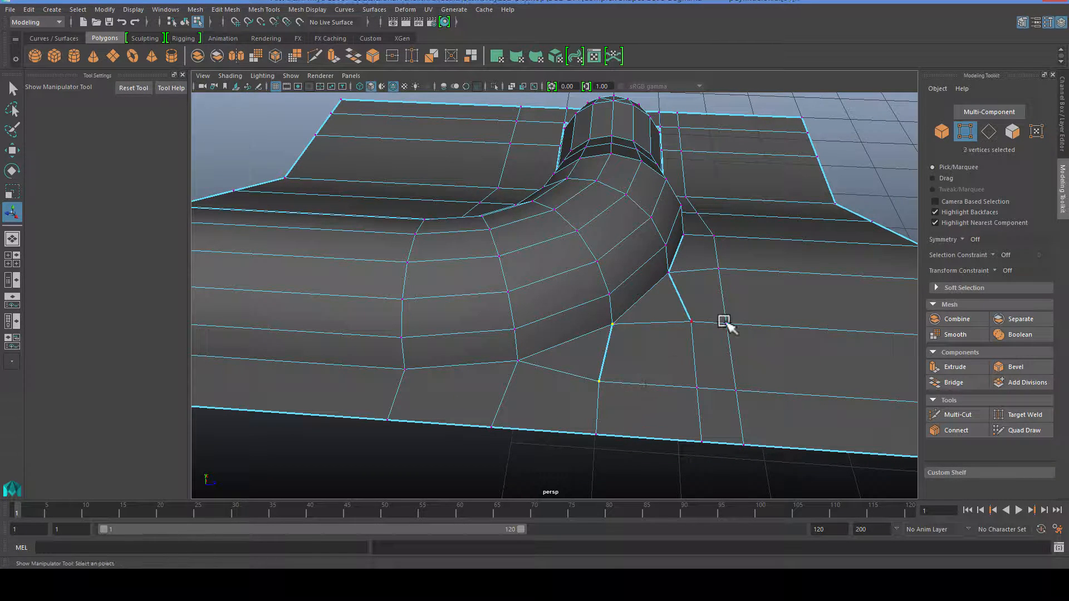
click(394, 55)
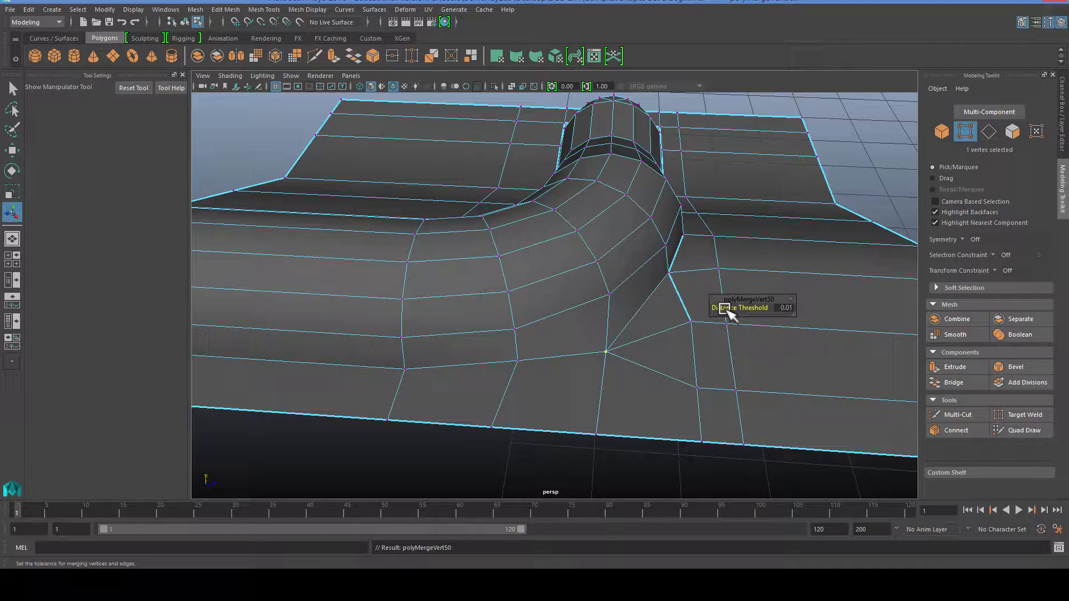
drag(727, 308, 723, 308)
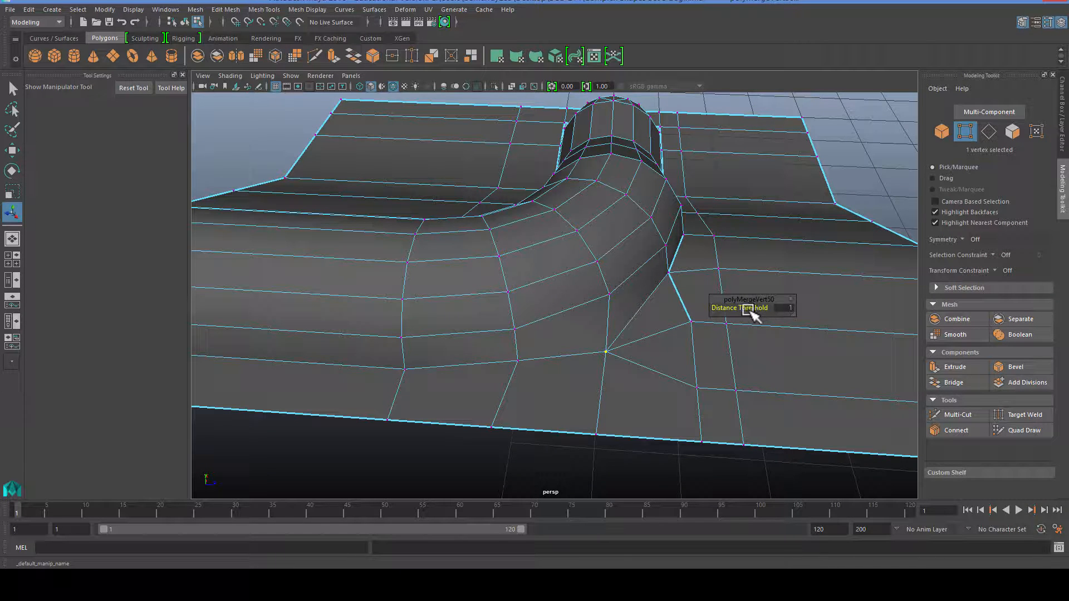
key(ctrl+z)
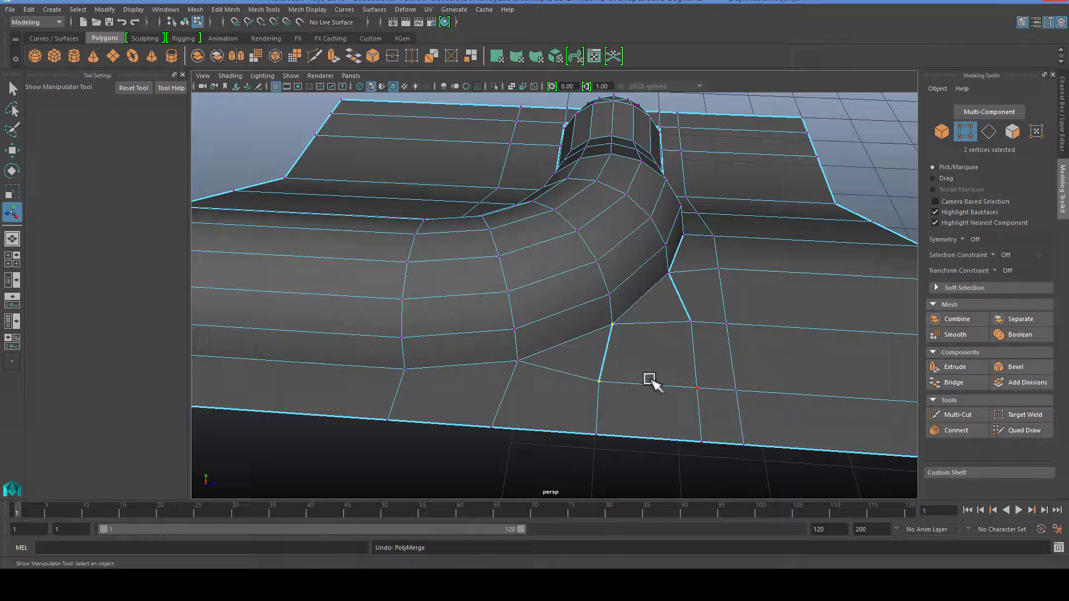
Merge the overlapping vertices at each end of the diagonal border edge separately, using a distance threshold of 1
scroll(657, 383, up, 5)
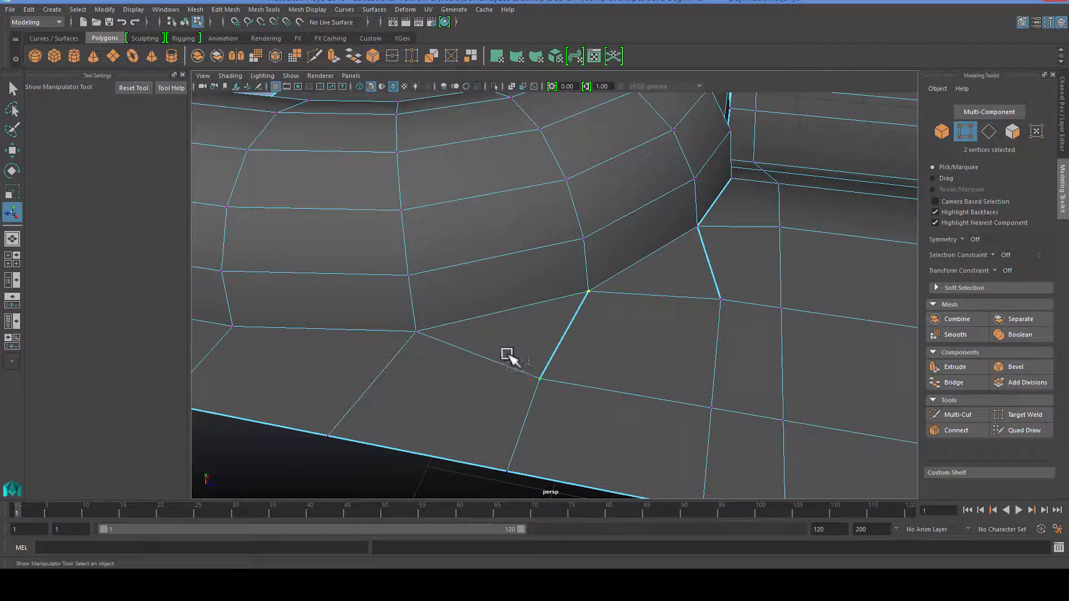
click(392, 56)
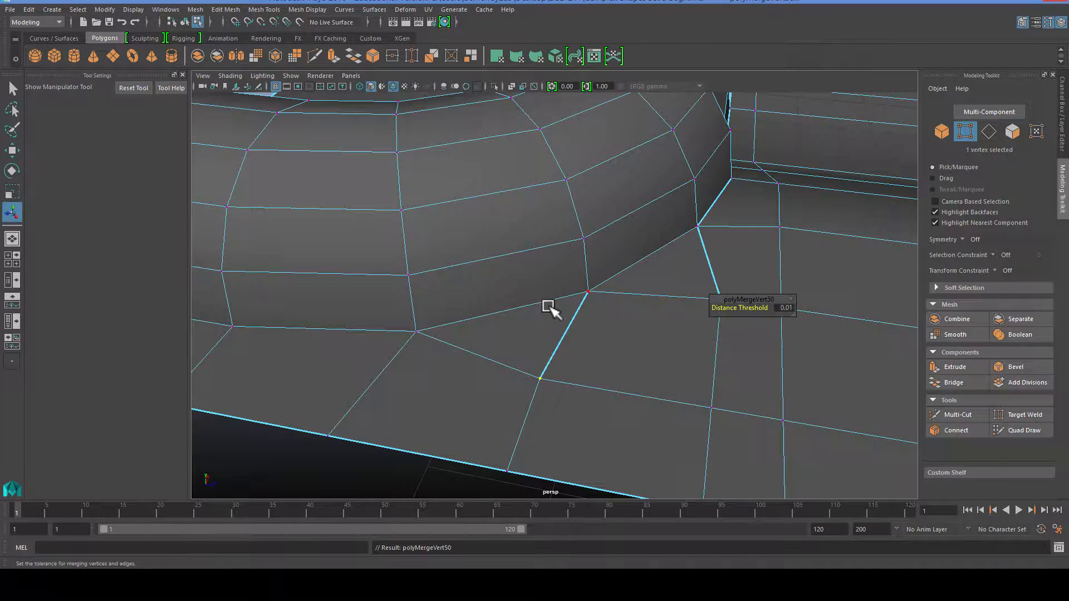
click(764, 308)
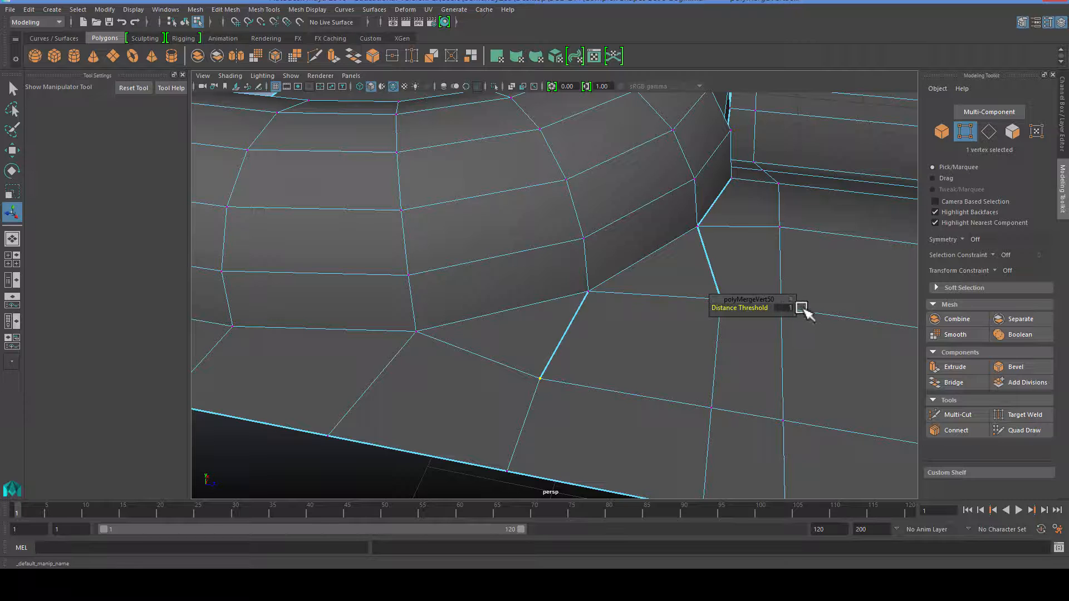
click(574, 287)
click(392, 56)
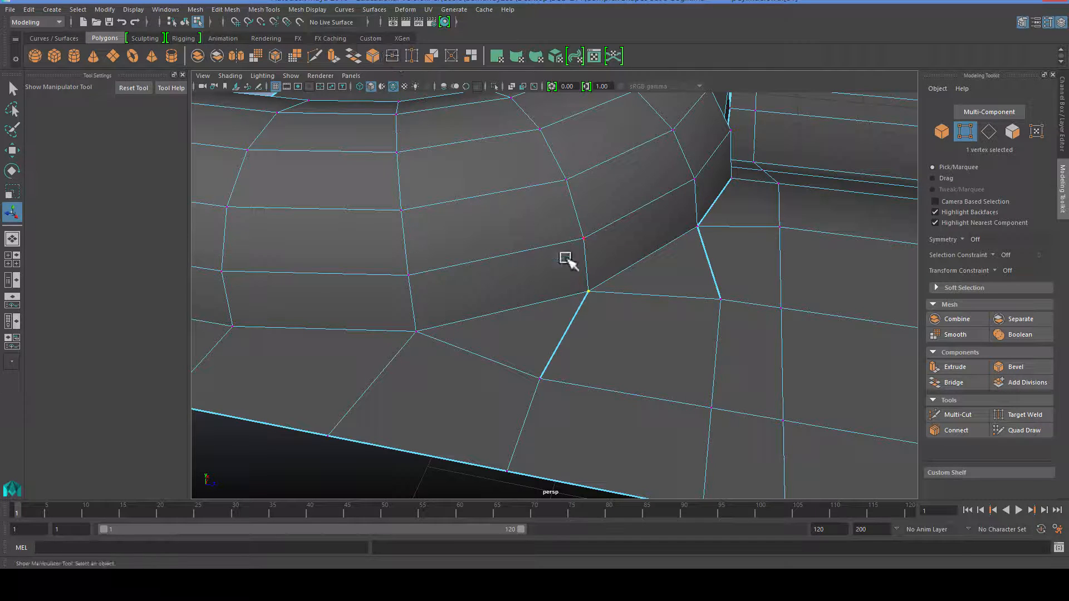
click(758, 309)
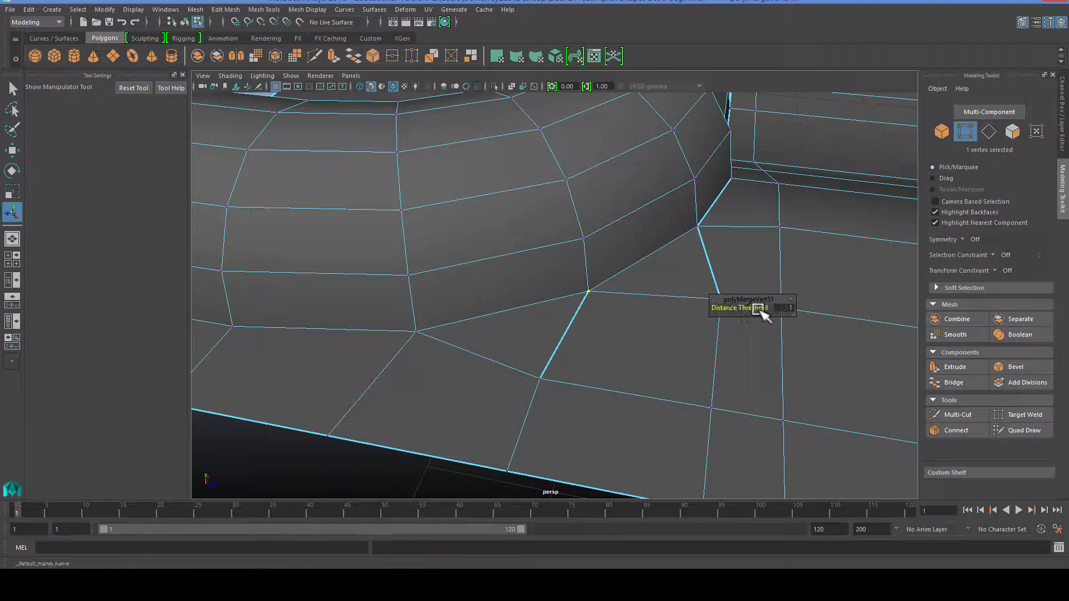
Switch to face selection and delete the four-sided base face next to the diagonal border edge at the outer bend
click(596, 362)
scroll(551, 353, up, 1)
right_click(541, 353)
right_drag(548, 305, 550, 307)
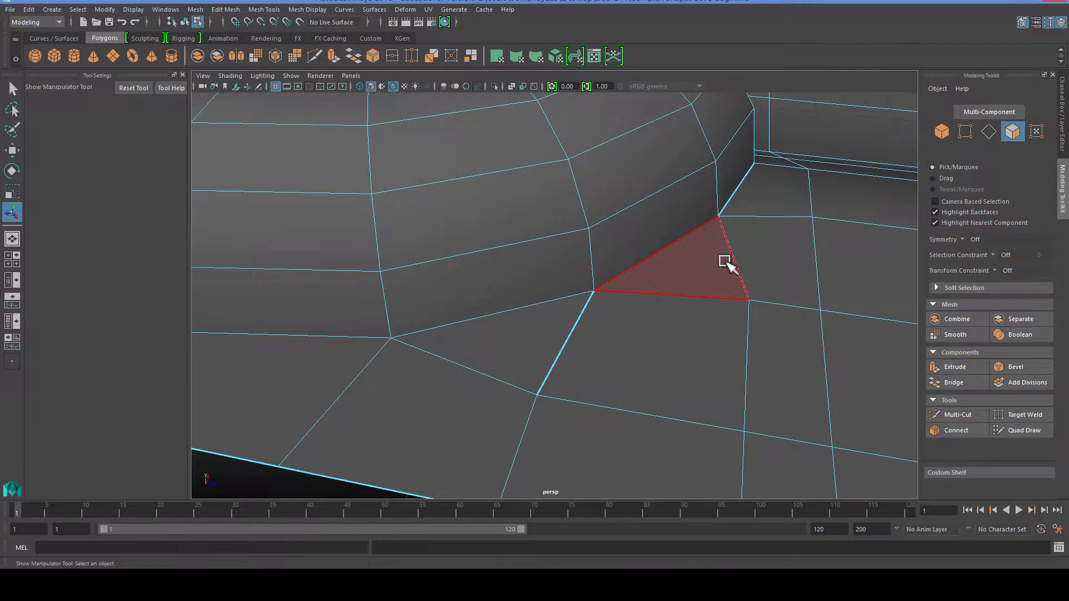
scroll(669, 333, down, 2)
alt+drag(669, 354, 626, 362)
scroll(604, 392, up, 2)
alt+middle_drag(603, 393, 523, 366)
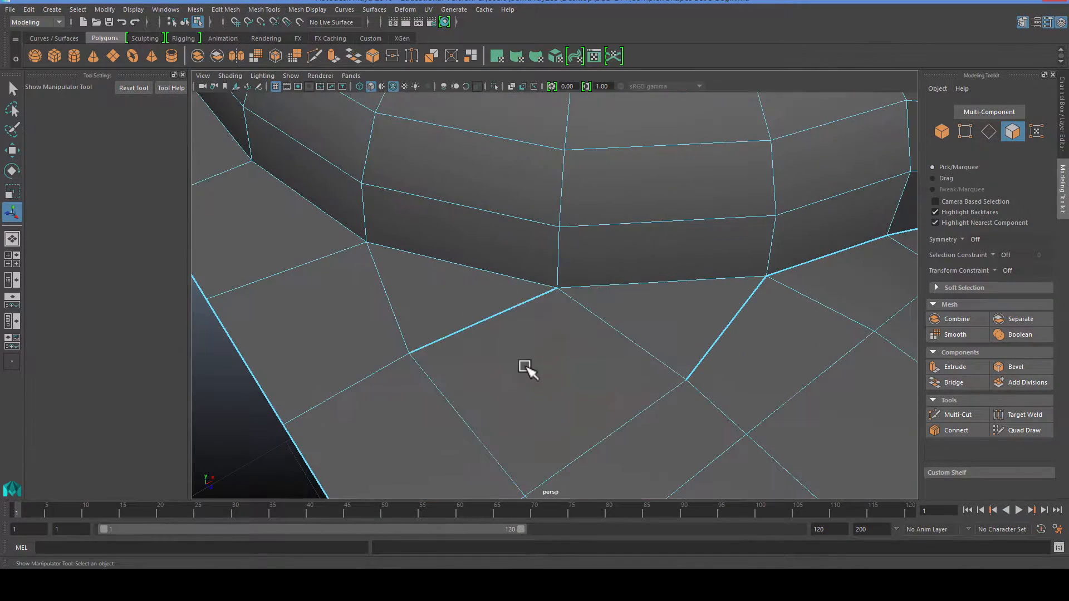
click(523, 365)
key(Delete)
scroll(548, 363, down, 1)
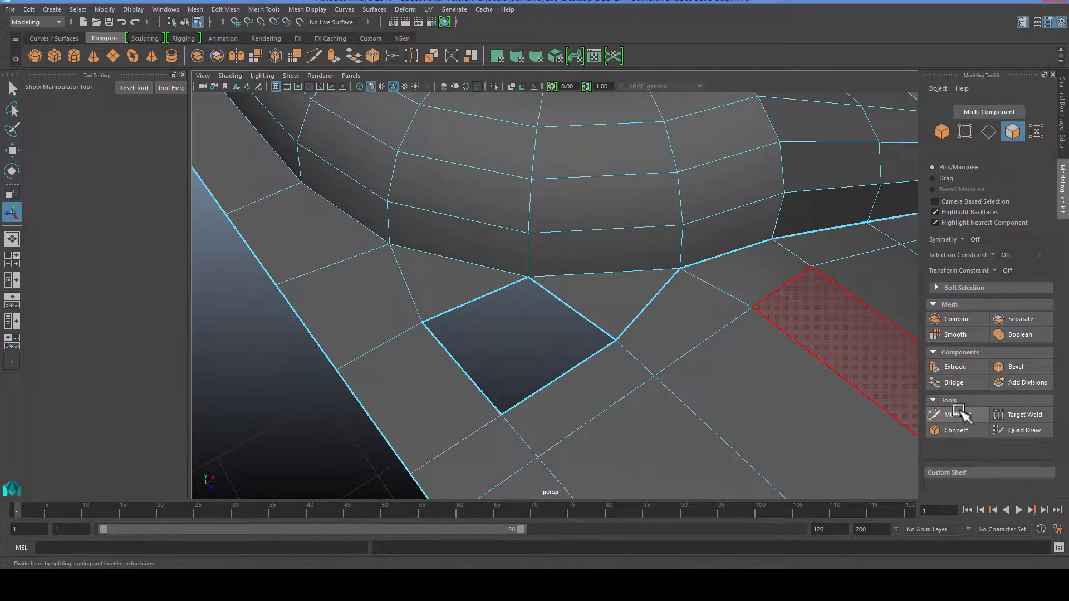
Fill the four-sided hole beside the outer bend with Append to Polygon, using the opposite border edges in the base surface
click(368, 12)
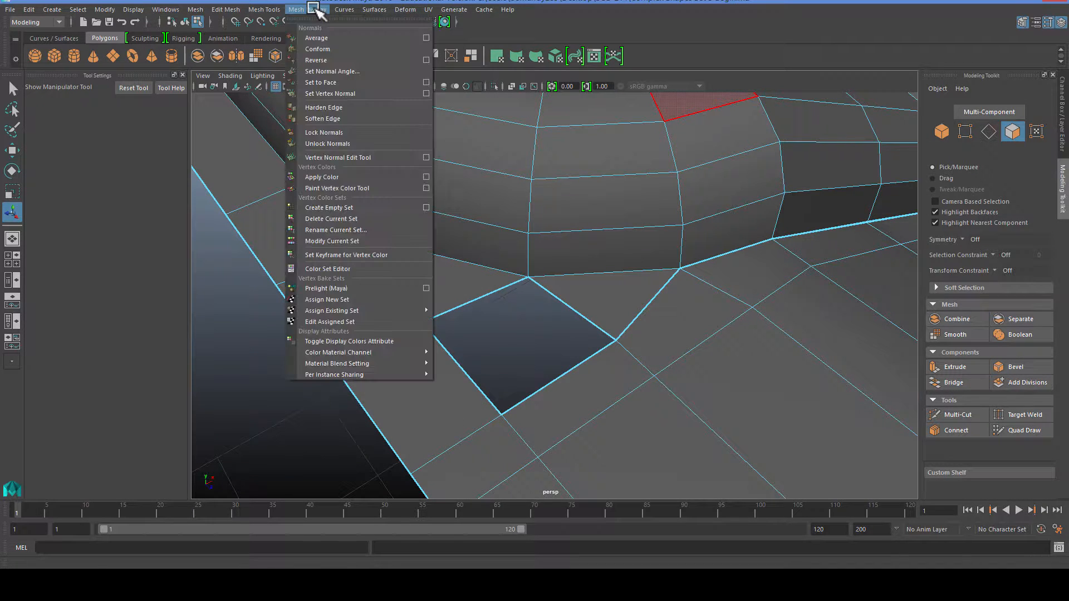
click(285, 37)
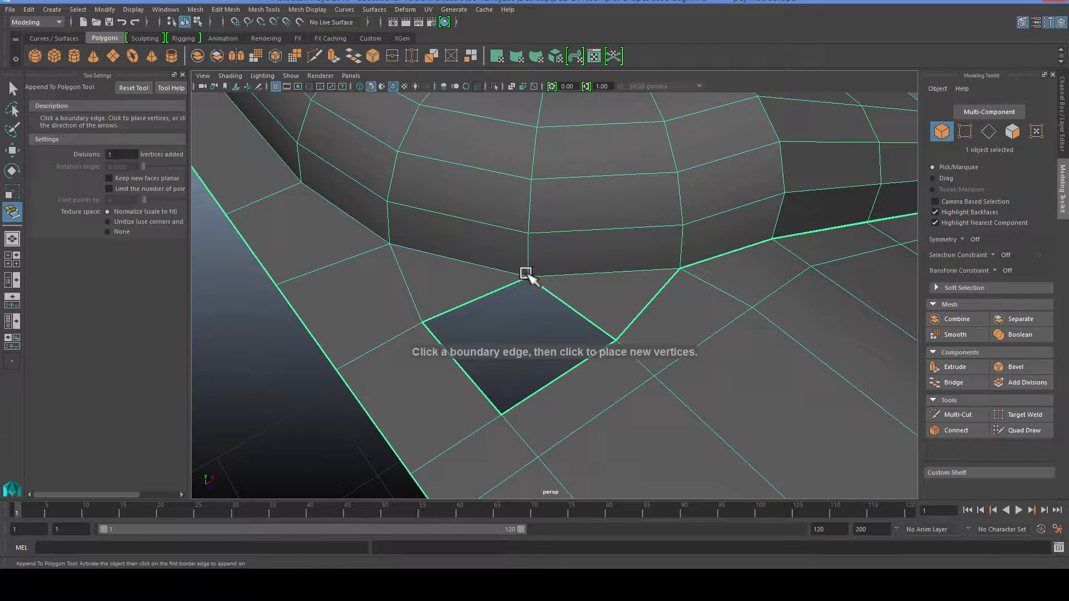
click(498, 296)
click(565, 374)
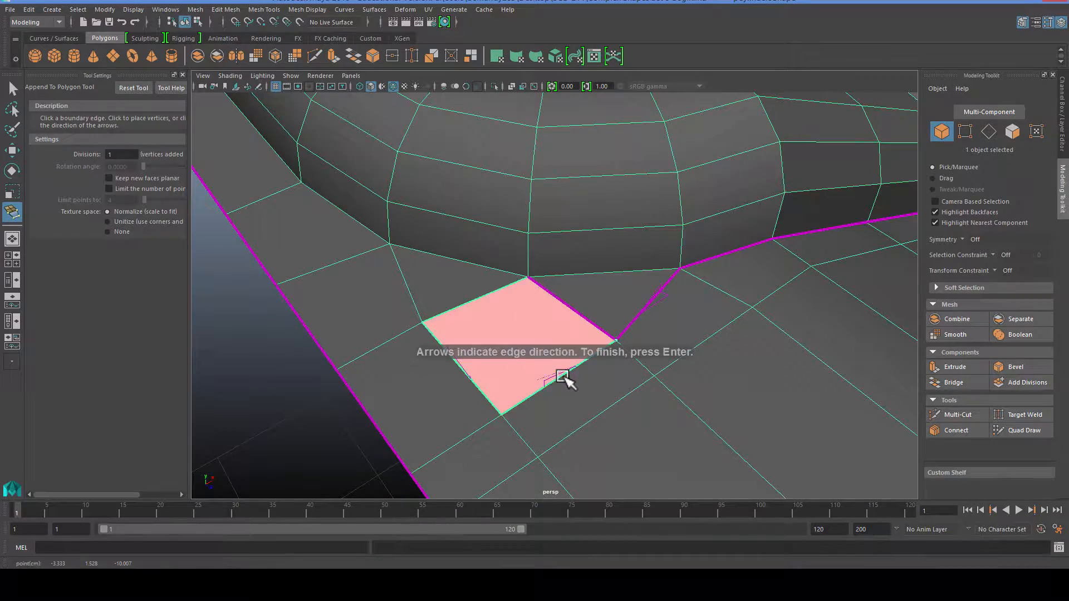
key(Return)
Merge the overlapping vertices along the pipe's outer side from the bend to the rounded end with a raised distance threshold
alt+drag(621, 332, 554, 335)
right_drag(602, 272, 607, 295)
alt+drag(661, 320, 475, 289)
right_drag(420, 245, 422, 275)
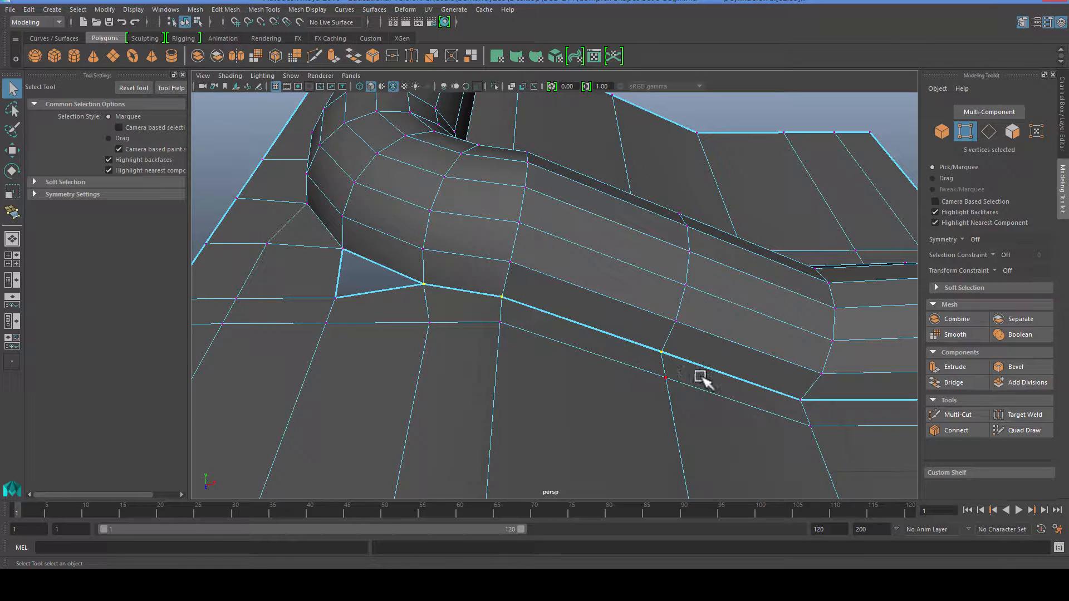
alt+drag(702, 379, 483, 324)
shift+click(600, 345)
alt+middle_drag(679, 363, 589, 350)
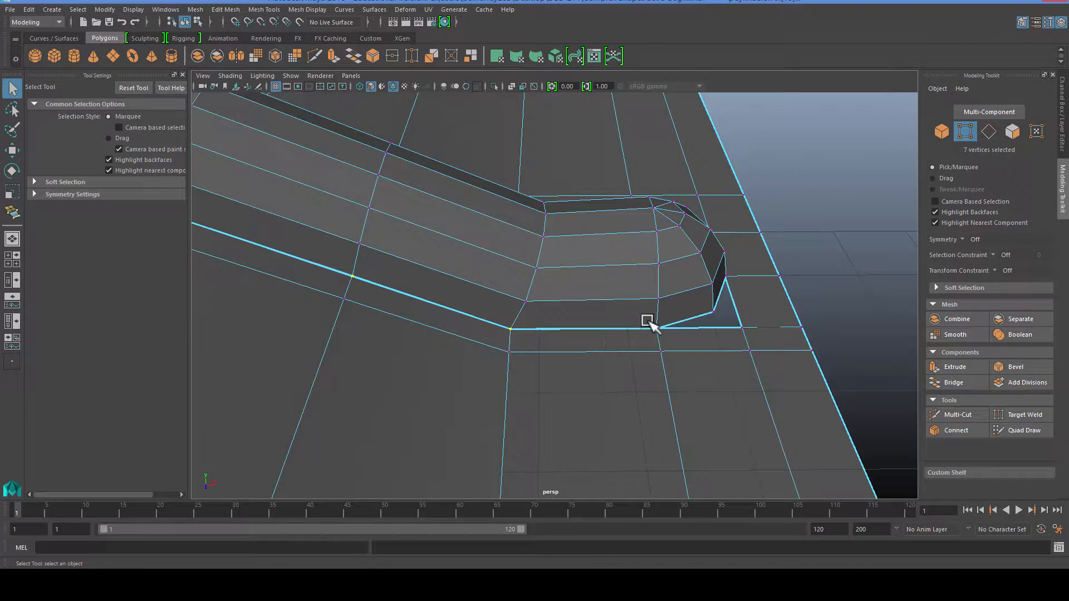
click(392, 56)
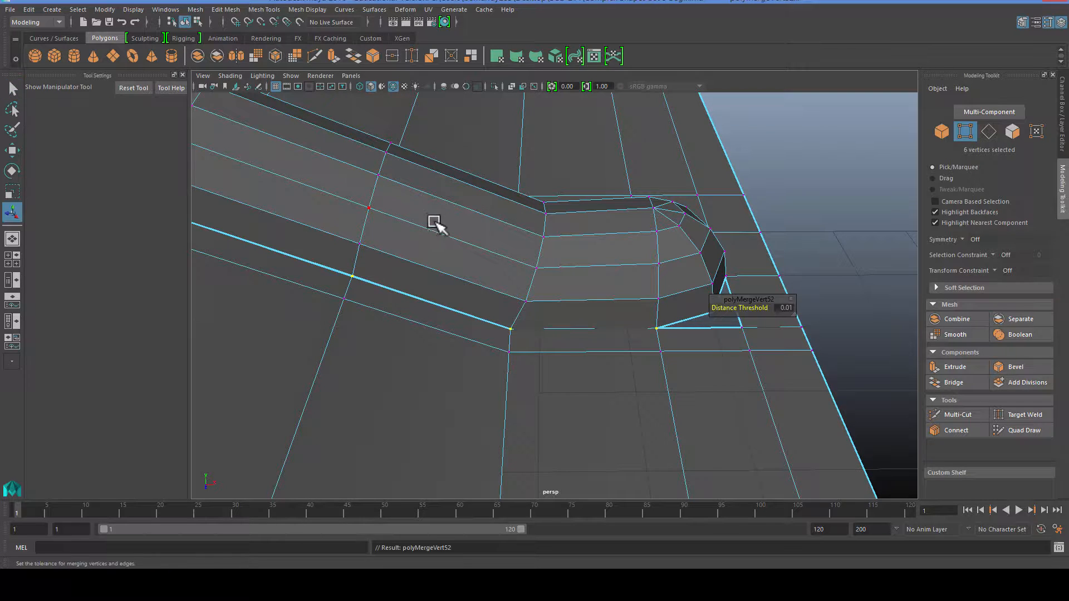
alt+middle_drag(443, 223, 600, 264)
scroll(657, 263, up, 3)
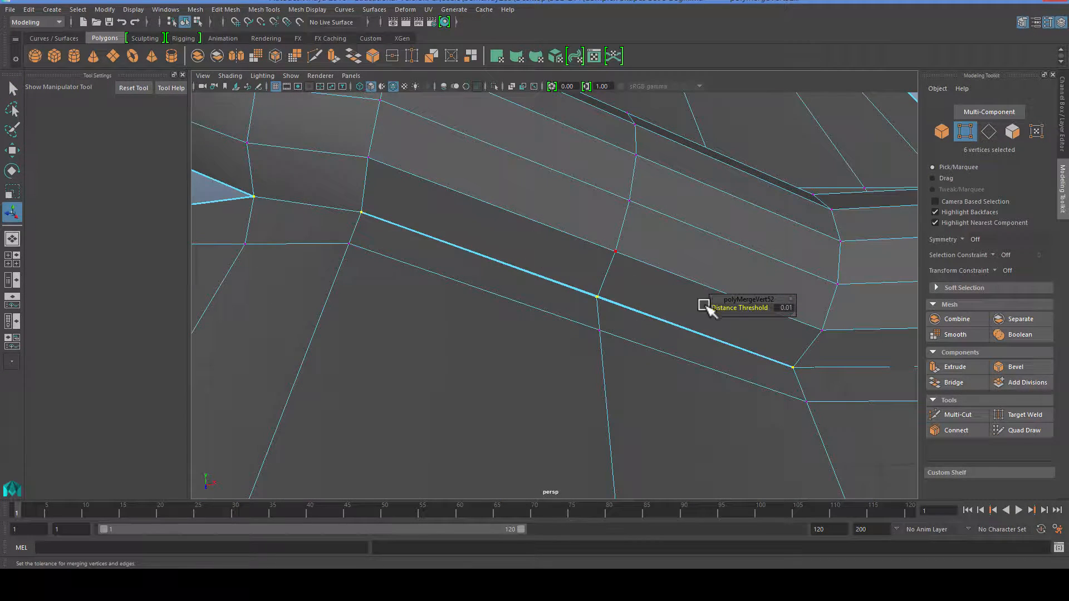
drag(727, 312, 731, 313)
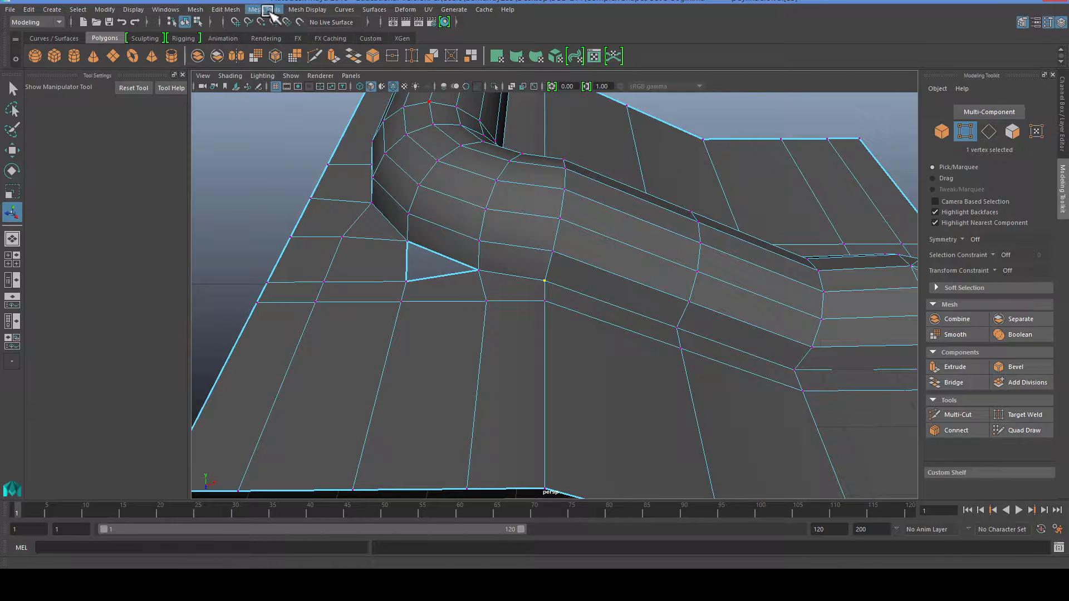
Fill the small triangular hole between the outer bend and the base surface with Append to Polygon
click(272, 12)
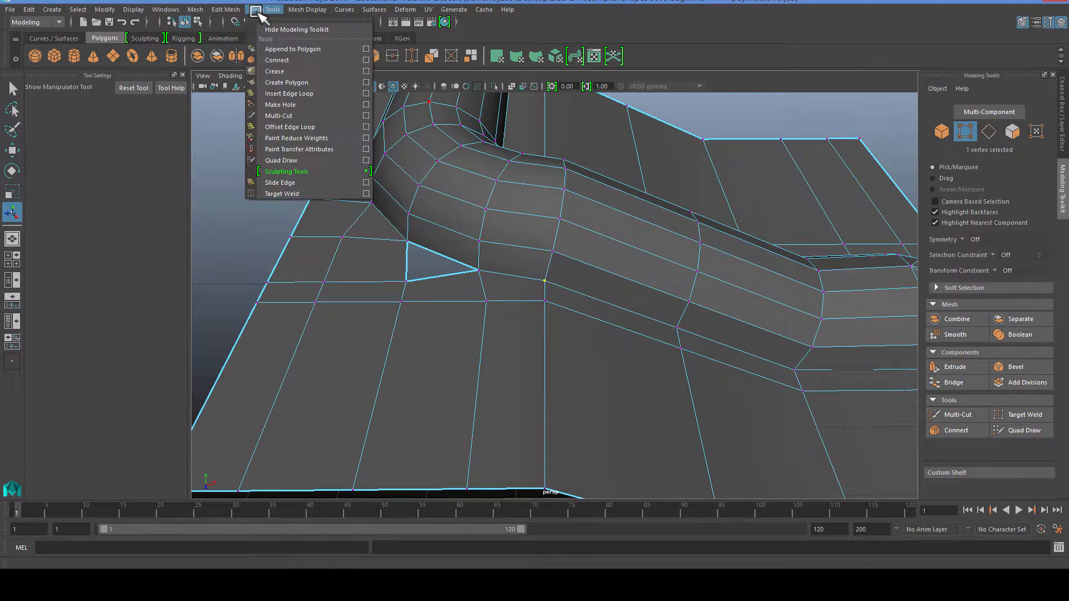
click(277, 46)
click(442, 254)
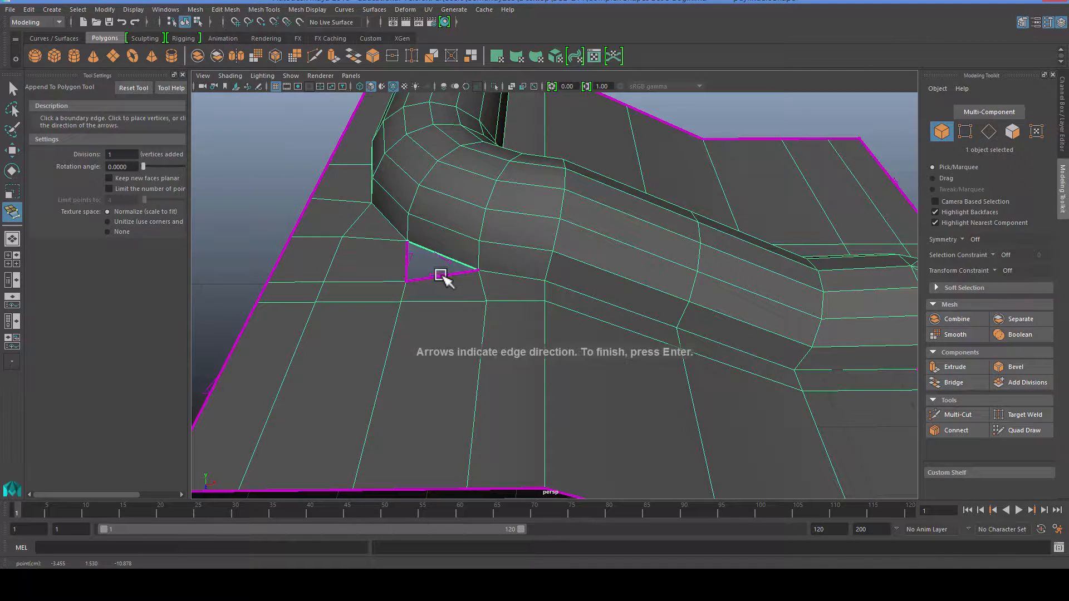
click(439, 277)
key(Return)
Fill the gap between the base surface and one corner of the pipe's rounded end with a four-sided appended polygon
scroll(621, 318, down, 5)
alt+drag(620, 317, 494, 350)
scroll(494, 351, up, 5)
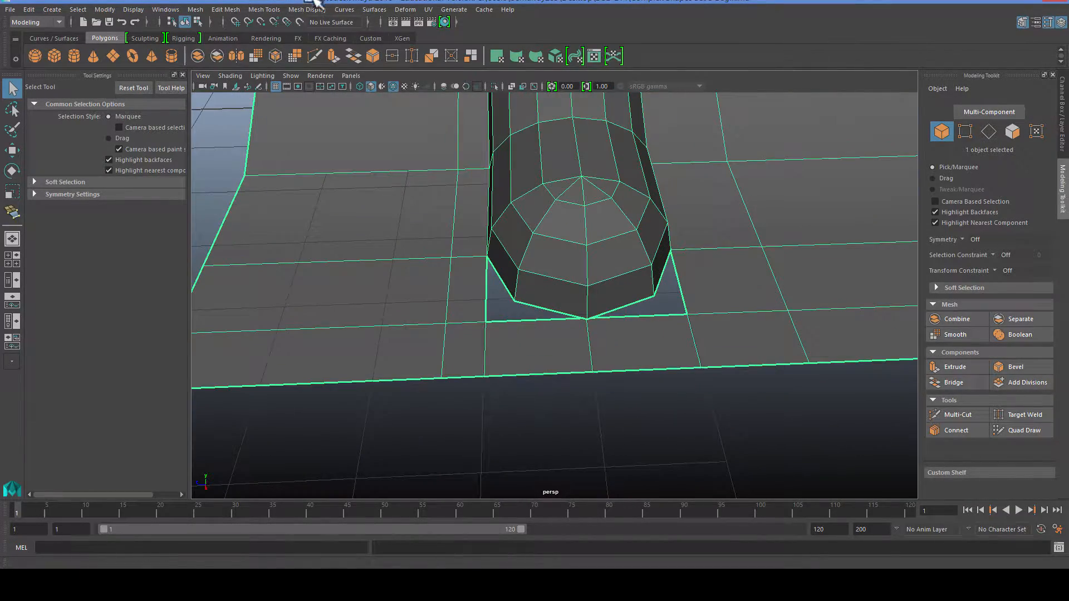
click(15, 214)
scroll(557, 293, up, 3)
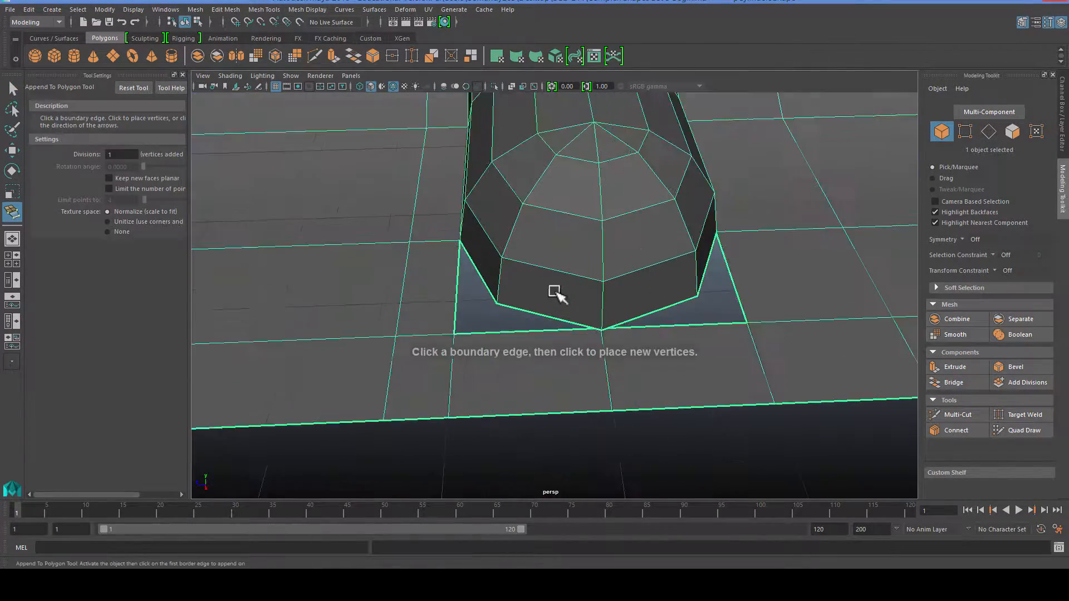
click(488, 290)
click(504, 333)
key(Return)
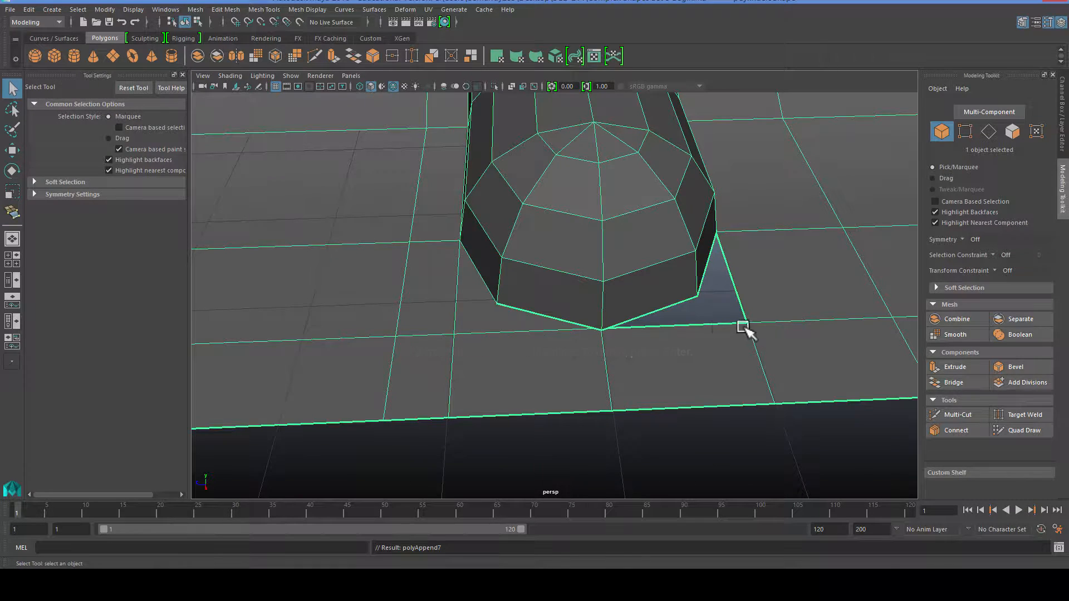
Try to fill the gap at the other corner of the rounded end with a single appended polygon and inspect its seam
alt+middle_drag(744, 327, 510, 347)
alt+drag(510, 346, 410, 337)
click(13, 213)
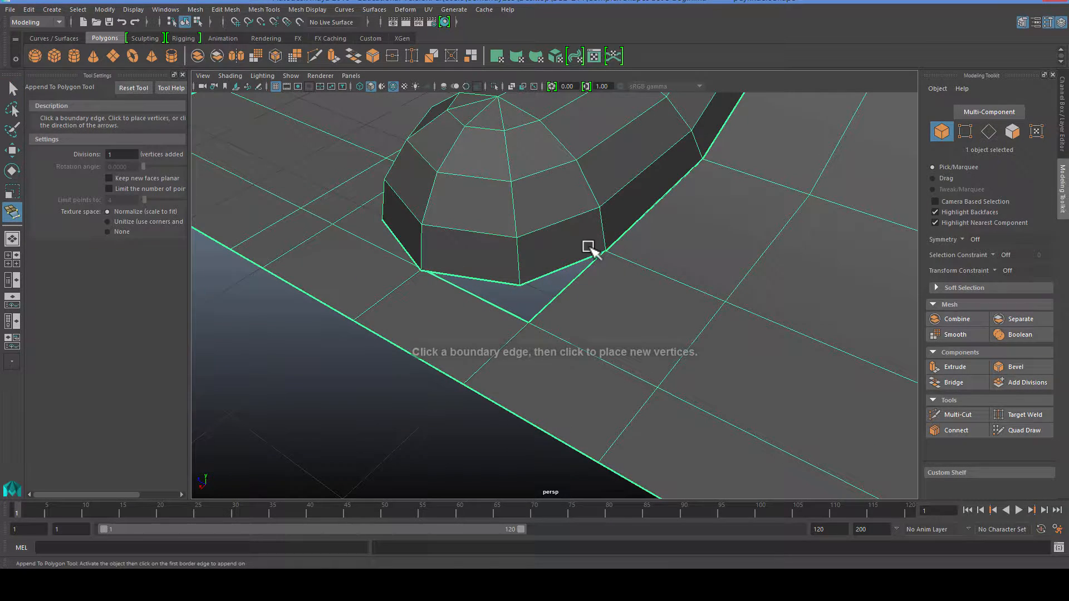
click(500, 282)
click(556, 295)
key(Return)
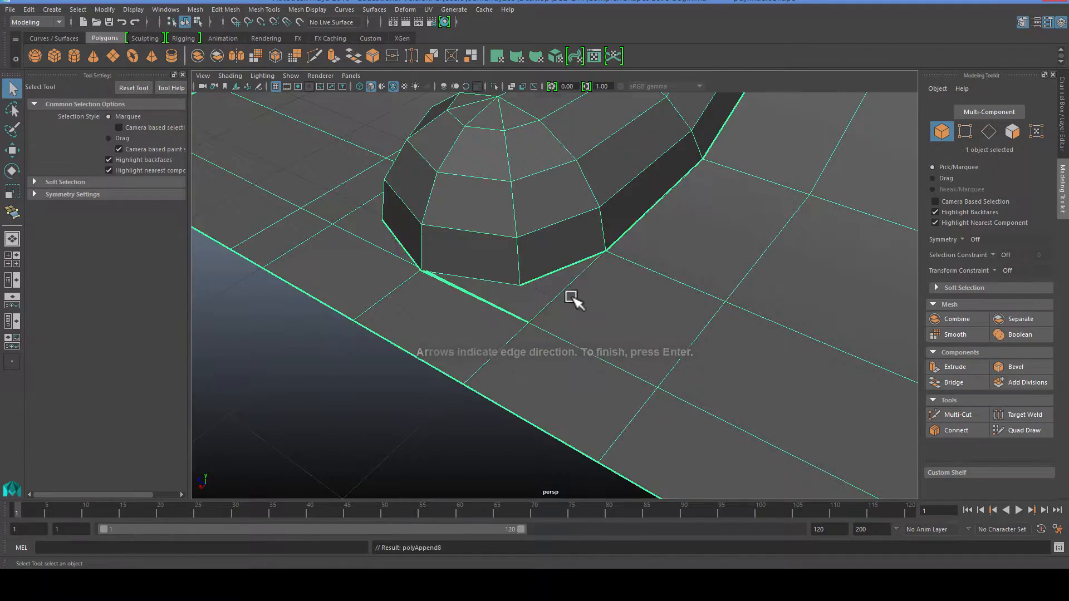
alt+drag(568, 296, 649, 322)
scroll(623, 323, up, 1)
alt+middle_drag(528, 323, 559, 301)
scroll(507, 325, up, 5)
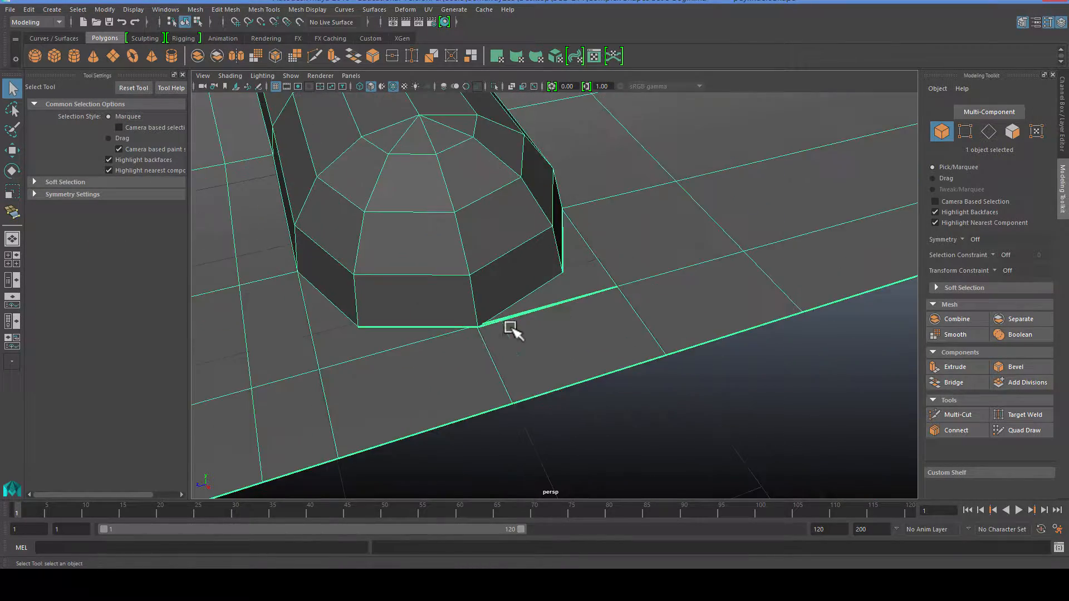
alt+middle_drag(474, 339, 522, 342)
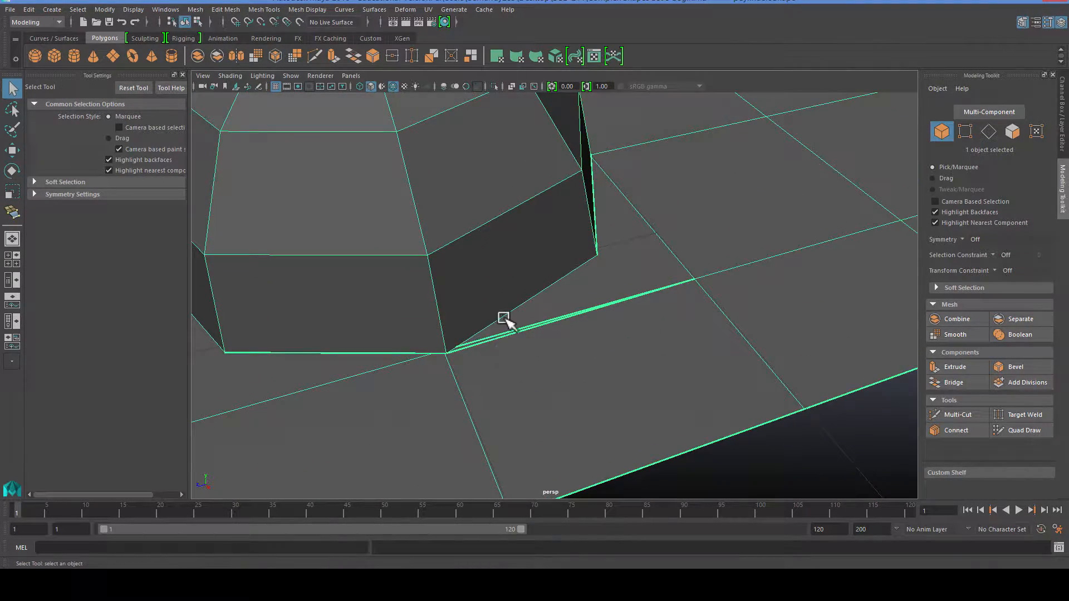
Merge the overlapping vertices where the pipe's inner side meets the open corner gap at the rounded end
right_drag(505, 276, 515, 305)
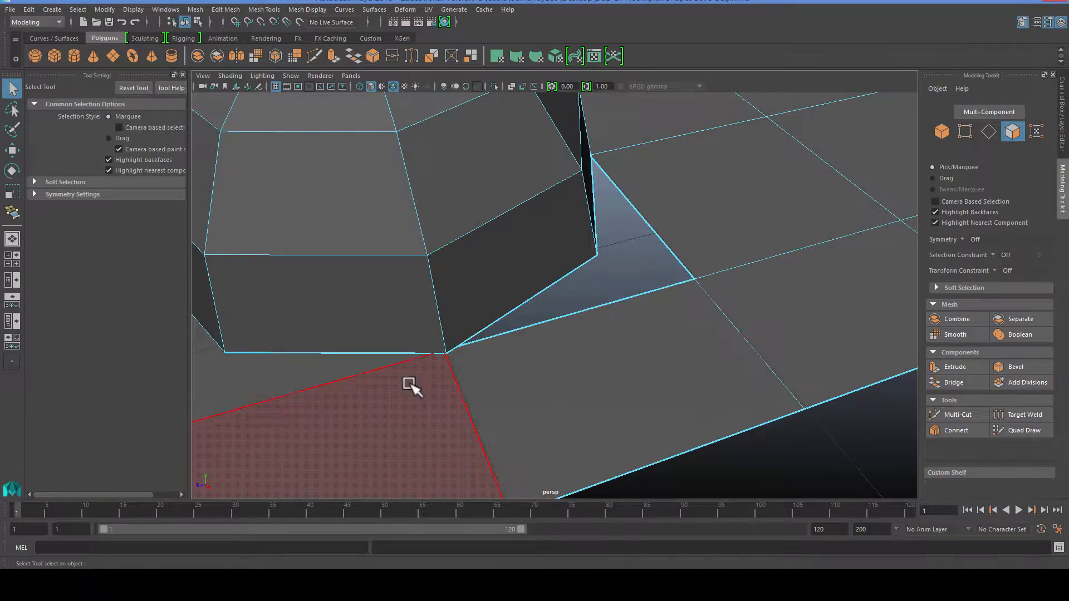
alt+drag(410, 383, 517, 302)
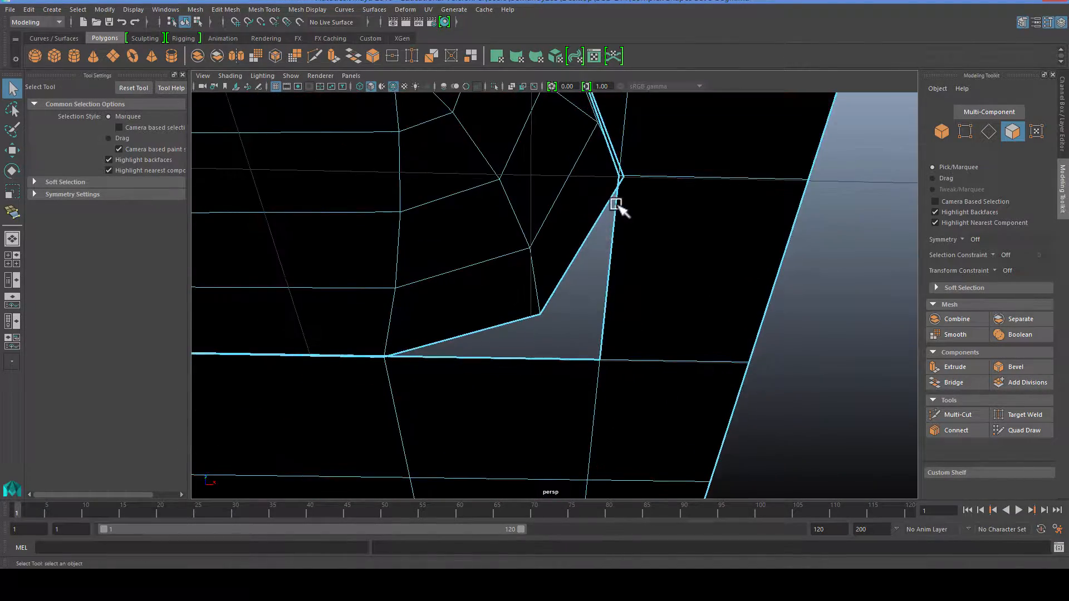
alt+middle_drag(616, 205, 579, 270)
right_drag(577, 232, 539, 234)
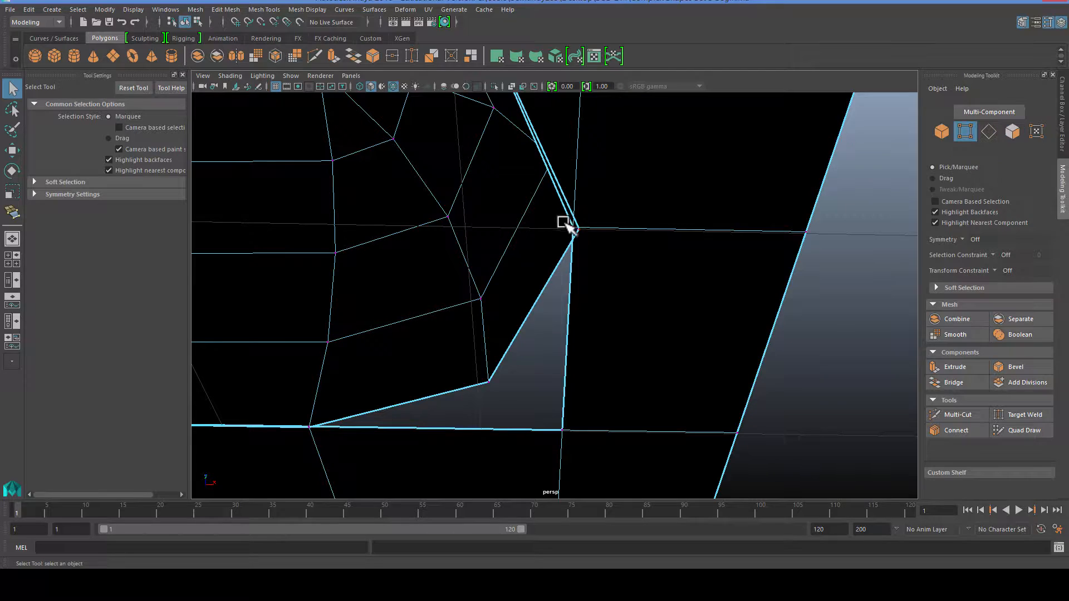
click(397, 58)
Append a triangle from the rounded end's front border edge to the base edge, closing the first half of the corner gap
mouse_move(799, 286)
alt+mouse_down()
mouse_move(668, 327)
mouse_move(602, 377)
mouse_move(462, 395)
mouse_move(499, 382)
mouse_move(449, 377)
mouse_move(408, 262)
alt+mouse_up()
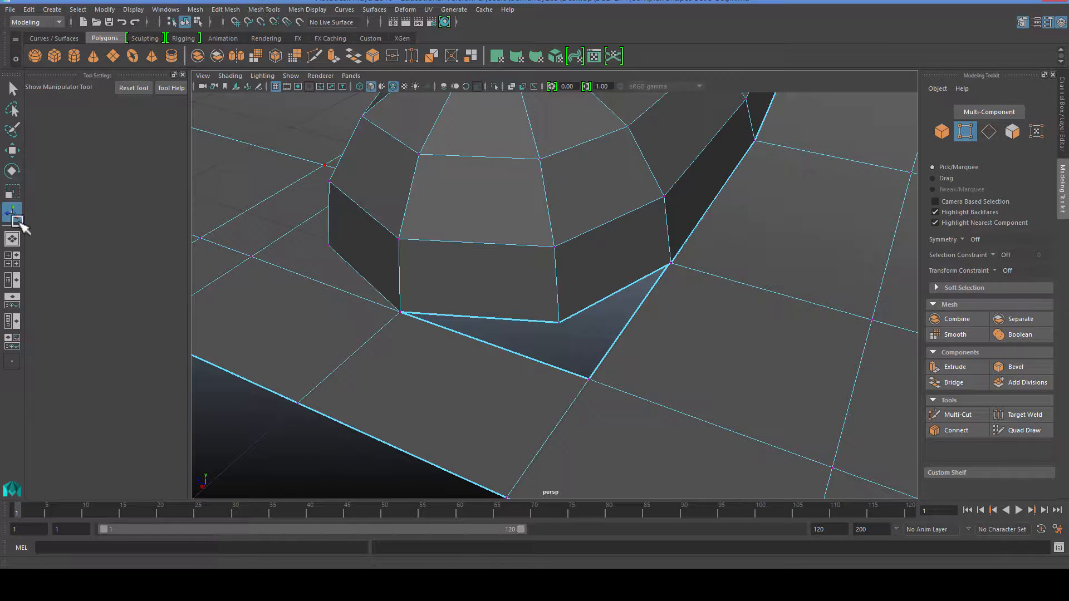
click(266, 9)
click(284, 46)
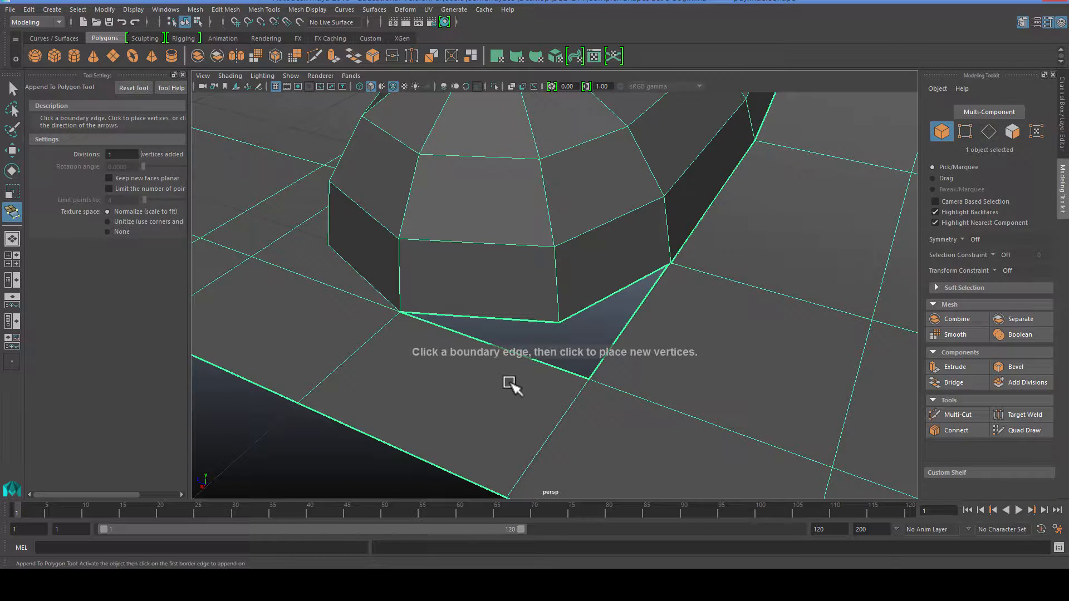
click(527, 327)
click(538, 363)
key(Return)
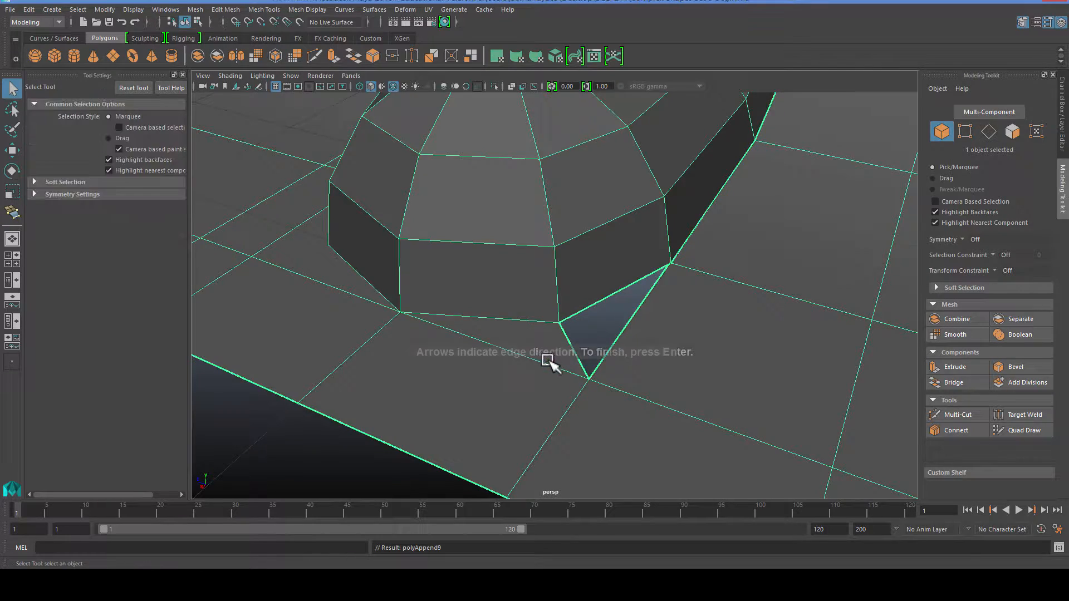
Close the remaining triangular half of the corner gap at the rounded end with another appended polygon
alt+drag(550, 363, 592, 296)
key(y)
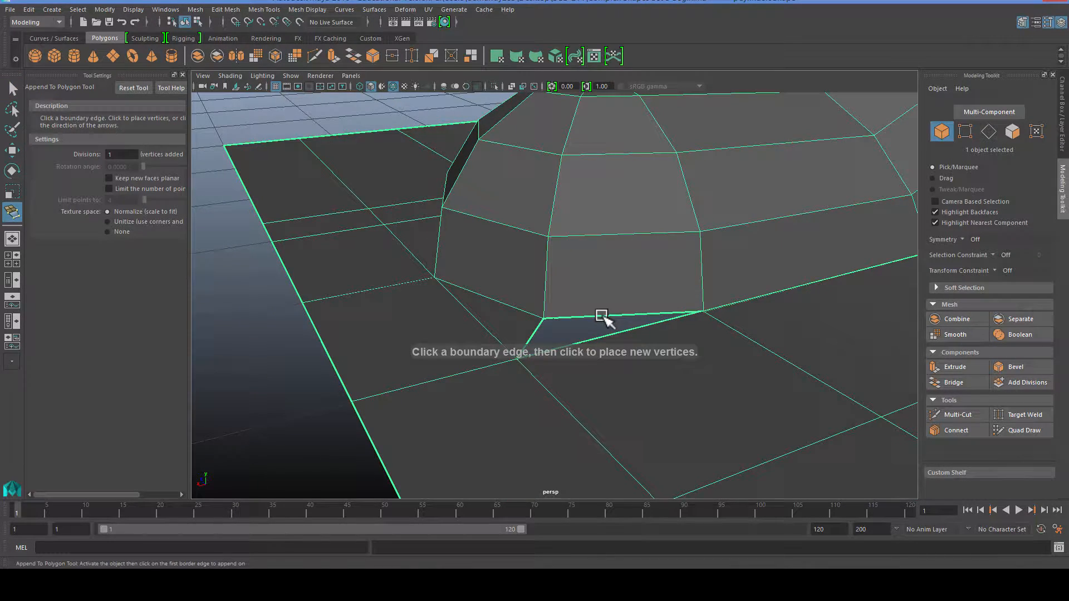
click(602, 317)
click(584, 329)
key(Return)
Split the filled face at the rounded end's opposite corner with Multi-Cut, connecting the pipe vertex to the base corner
alt+drag(390, 326, 521, 356)
click(957, 415)
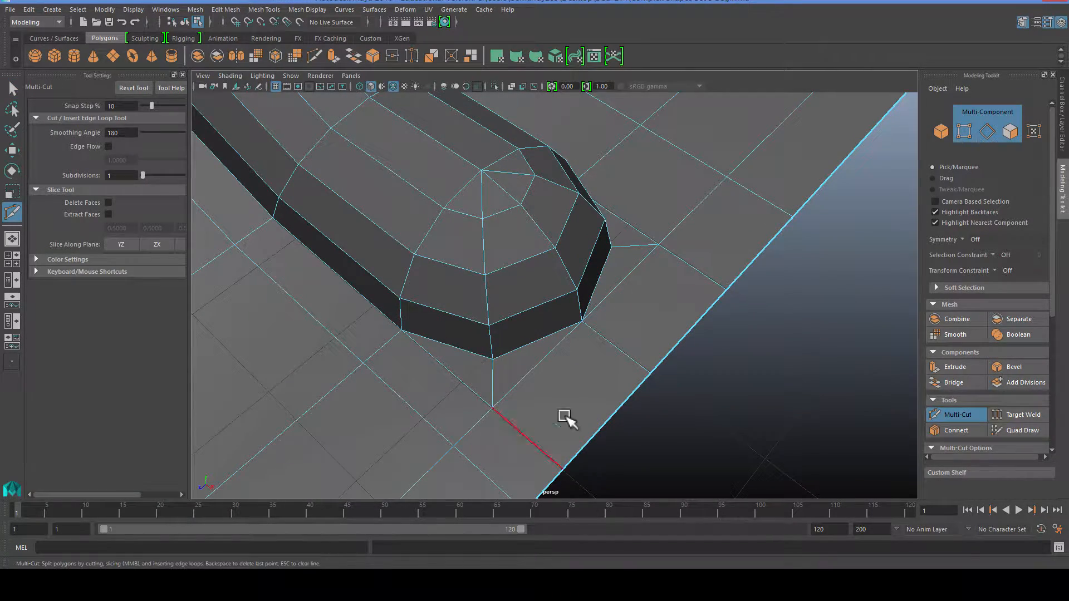
alt+drag(561, 418, 551, 396)
key(q)
Merge the overlapping vertices along the pipe's inner side from the rounded end to the inner bend with a raised distance threshold
right_drag(583, 314, 496, 349)
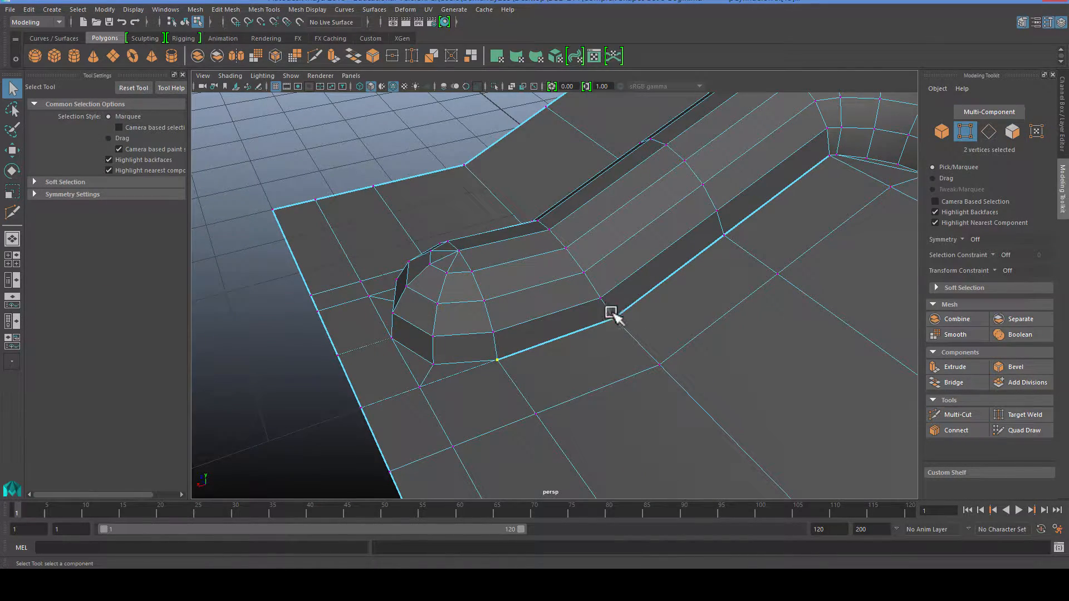
alt+drag(665, 333, 558, 341)
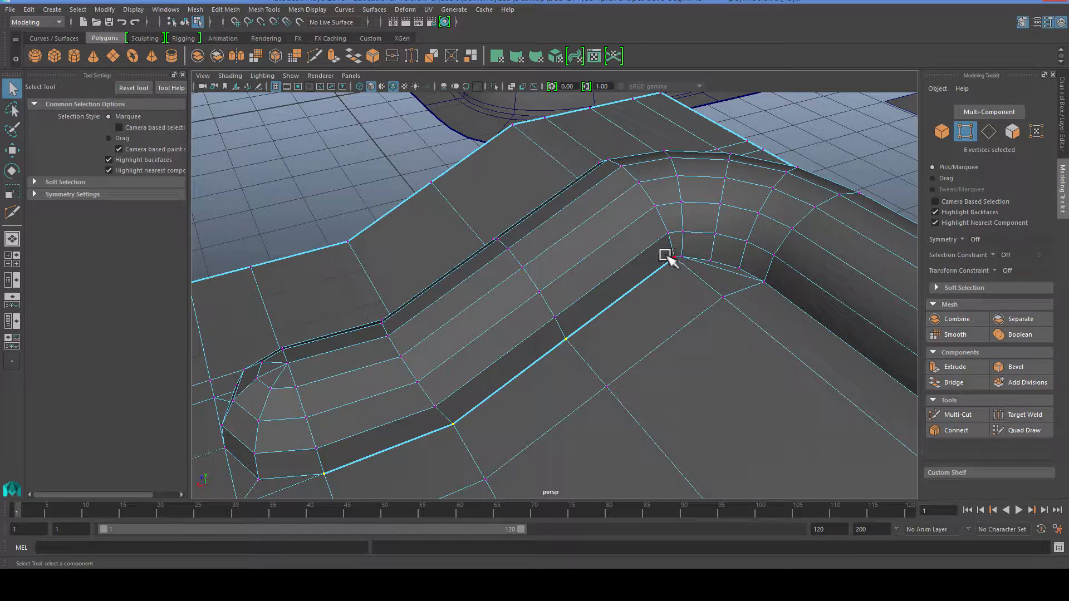
click(392, 56)
drag(726, 312, 730, 312)
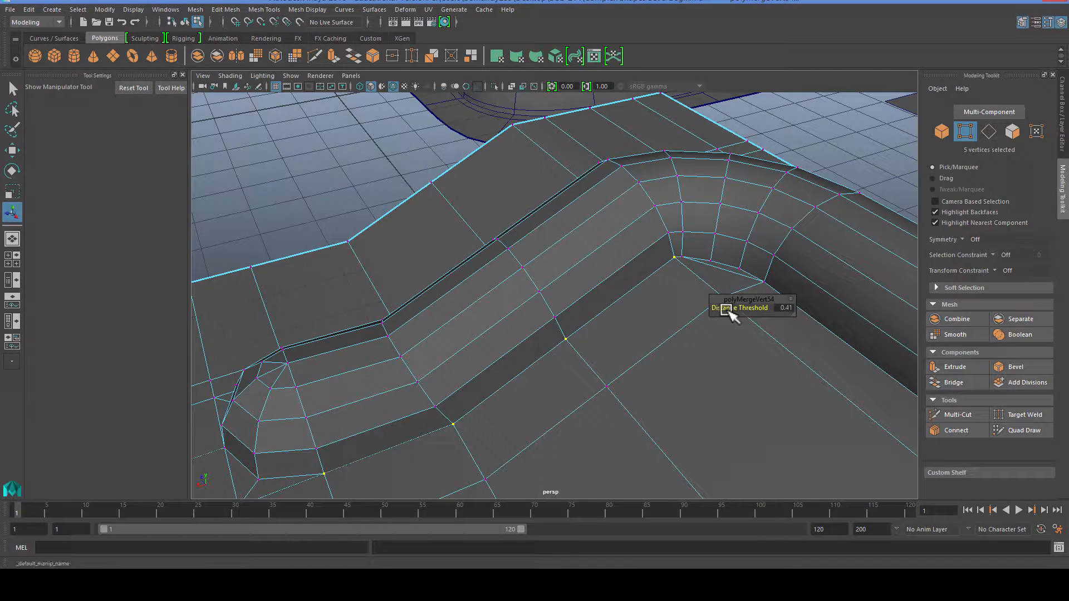
key(q)
Inspect the inner bend and the whole pipe in smooth preview, and return the mesh to its unsmoothed display
scroll(539, 340, down, 5)
alt+middle_drag(539, 341, 694, 336)
scroll(471, 363, up, 10)
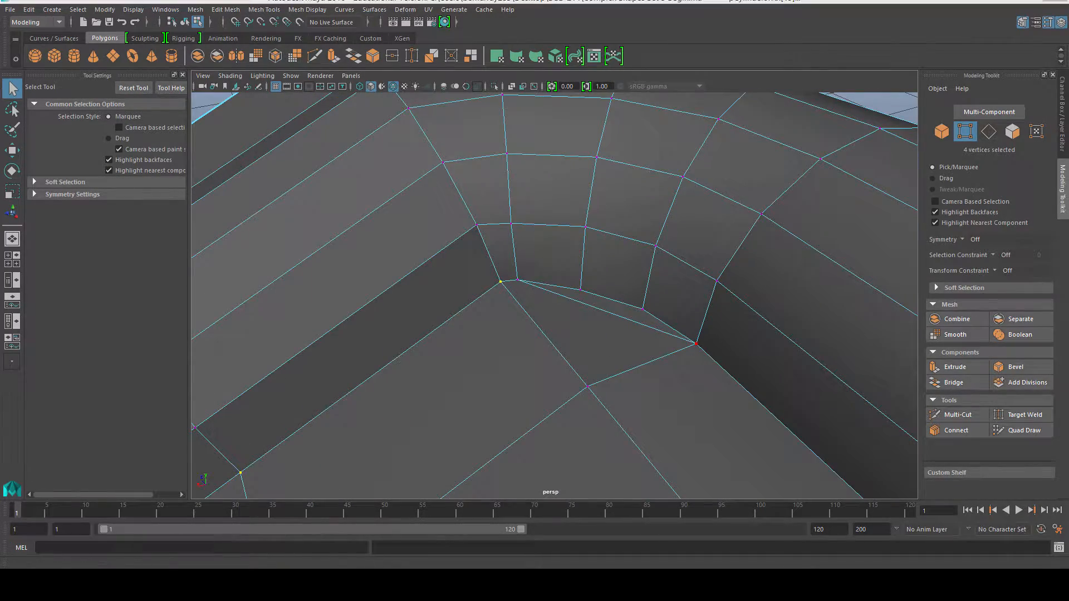
click(564, 380)
scroll(563, 375, down, 8)
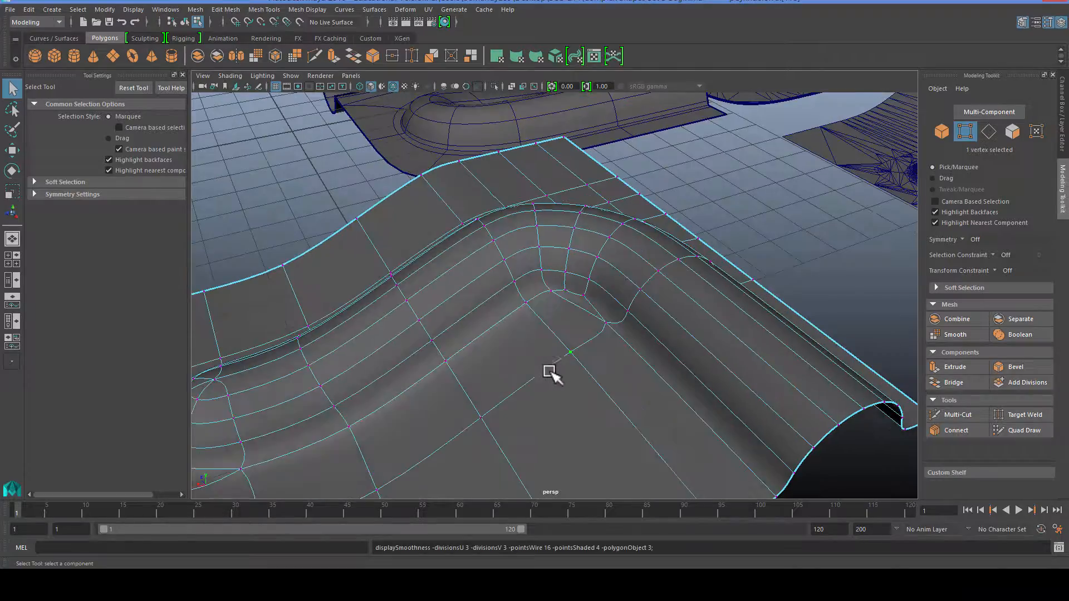
alt+drag(549, 369, 483, 345)
alt+drag(341, 262, 405, 255)
key(1)
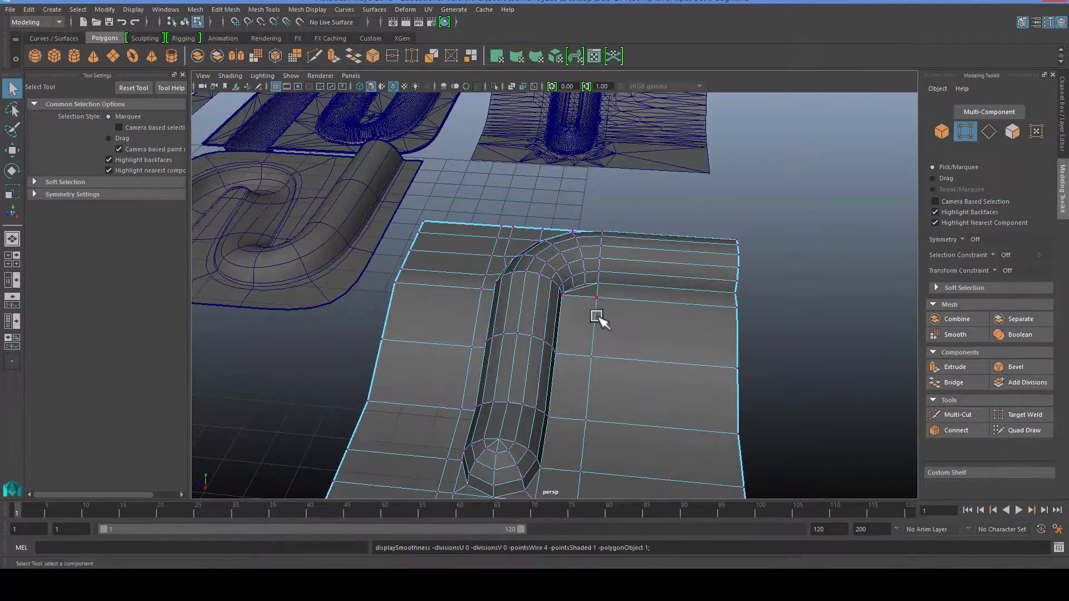
Delete the diagonal edge that spans the inner bend between the pipe's border and the base surface
scroll(613, 312, up, 3)
alt+drag(640, 315, 596, 350)
scroll(596, 351, up, 2)
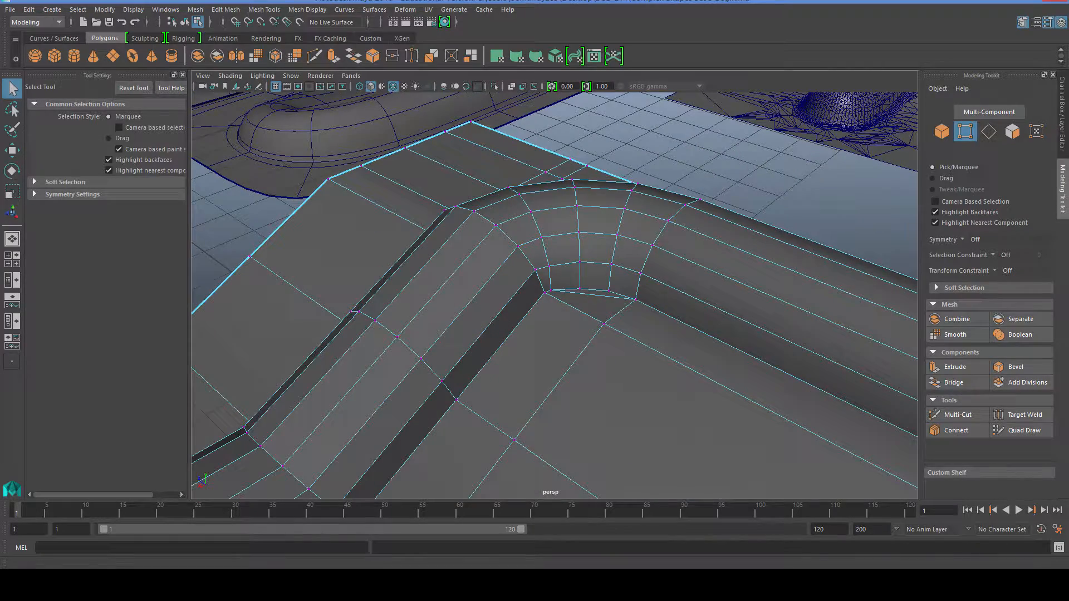
alt+drag(635, 401, 618, 373)
scroll(618, 373, up, 2)
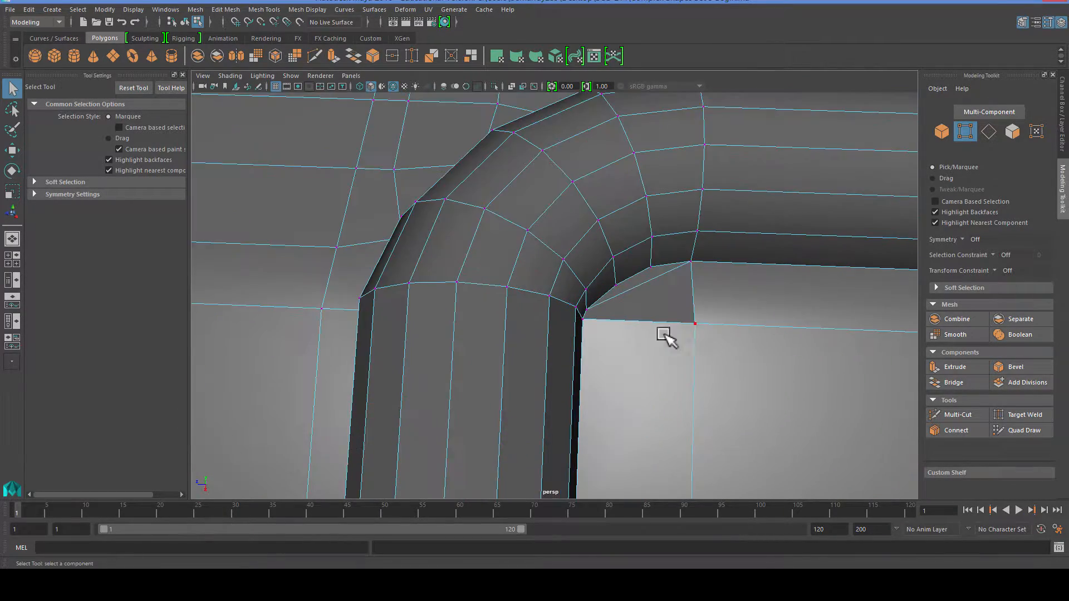
alt+middle_drag(662, 334, 561, 337)
click(550, 286)
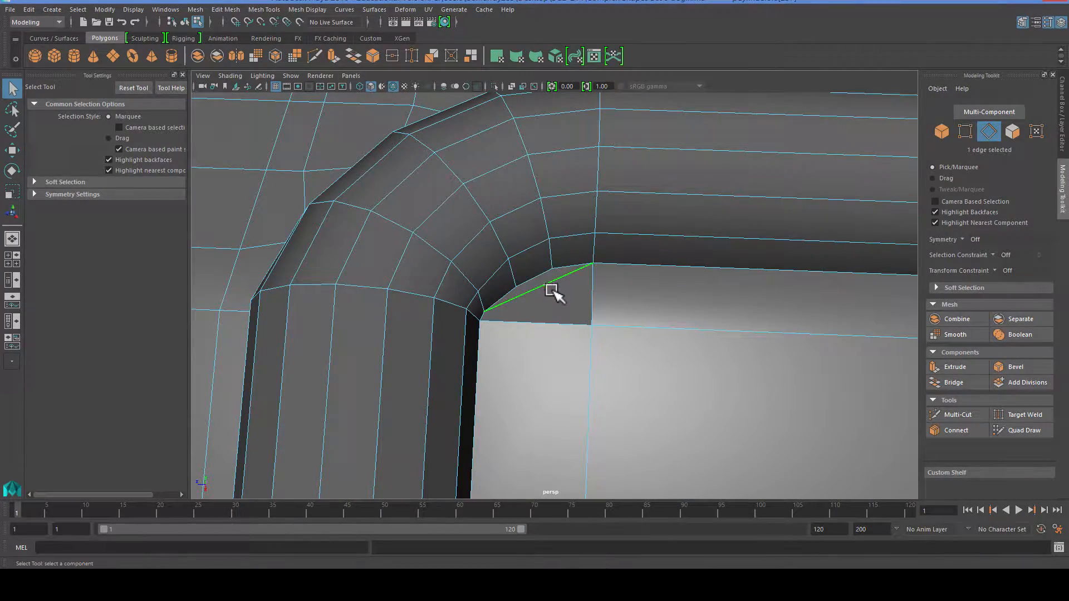
key(Delete)
scroll(583, 325, down, 3)
scroll(571, 346, up, 4)
alt+drag(571, 346, 536, 340)
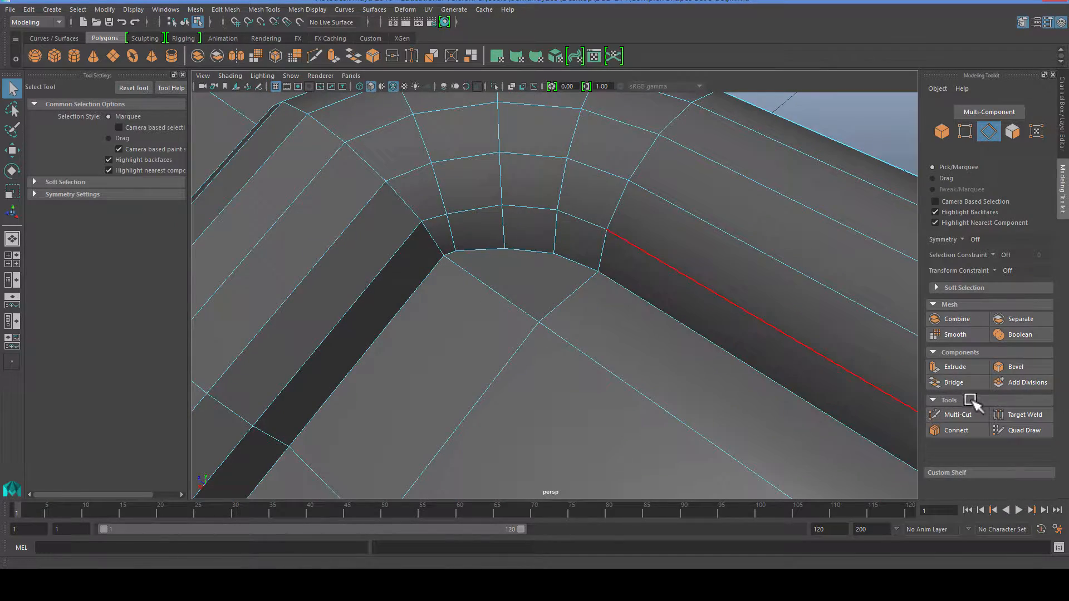
Use Multi-Cut at the inner bend to connect the middle vertex of the pipe's border to the base vertex in front of it
click(958, 415)
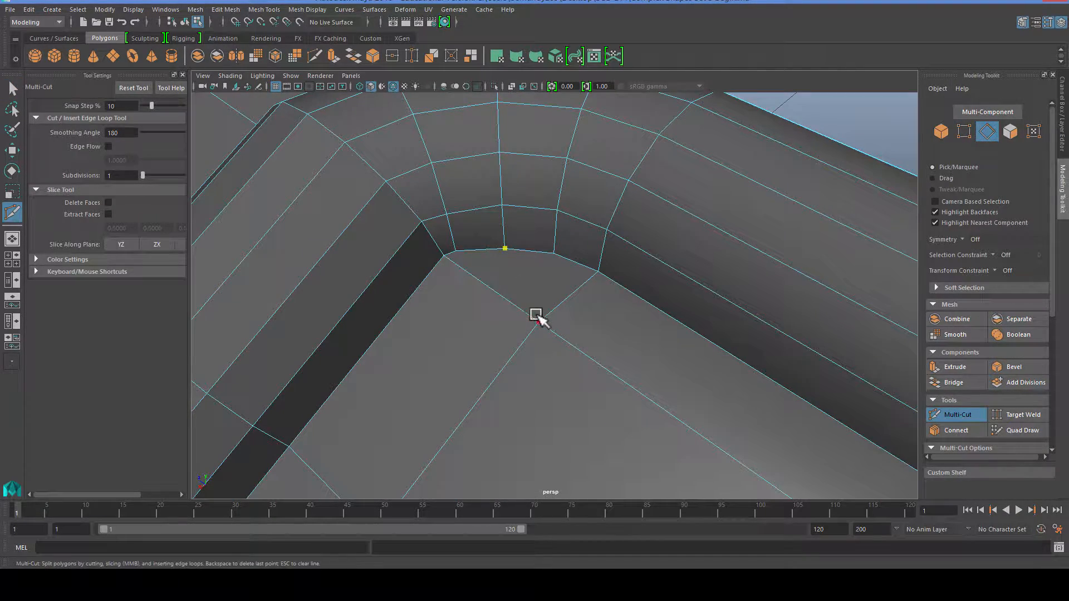
scroll(536, 319, down, 2)
alt+drag(537, 329, 573, 357)
click(406, 282)
Multi-Cut two diagonals around the outer bend, connecting pipe border vertices to the base's outer edge and to the base grid
alt+middle_drag(574, 357, 501, 328)
scroll(501, 328, down, 2)
alt+drag(501, 328, 477, 360)
scroll(490, 359, up, 3)
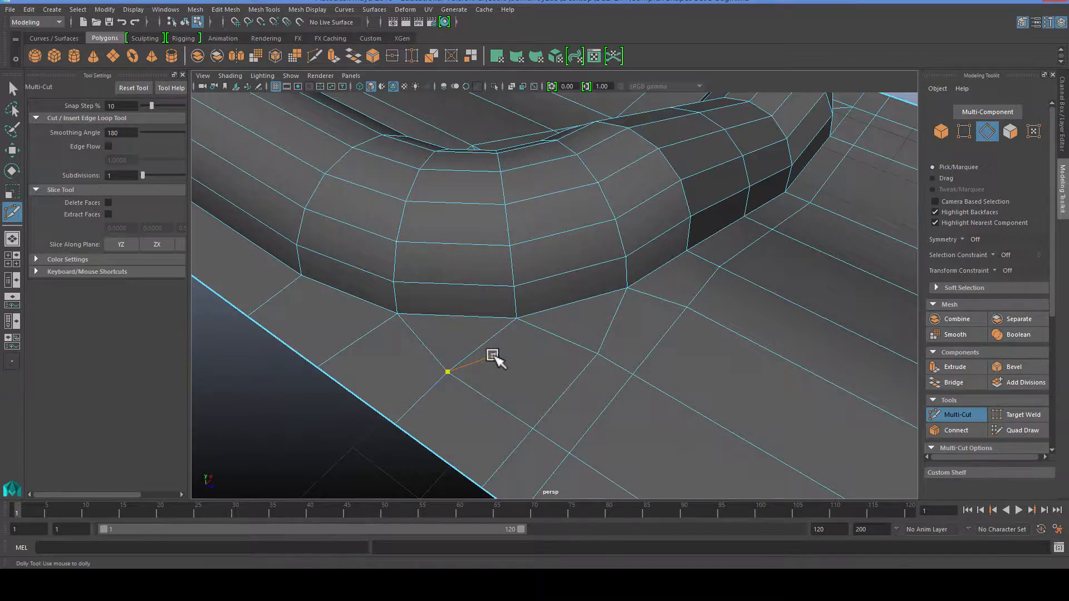
alt+middle_drag(494, 358, 602, 337)
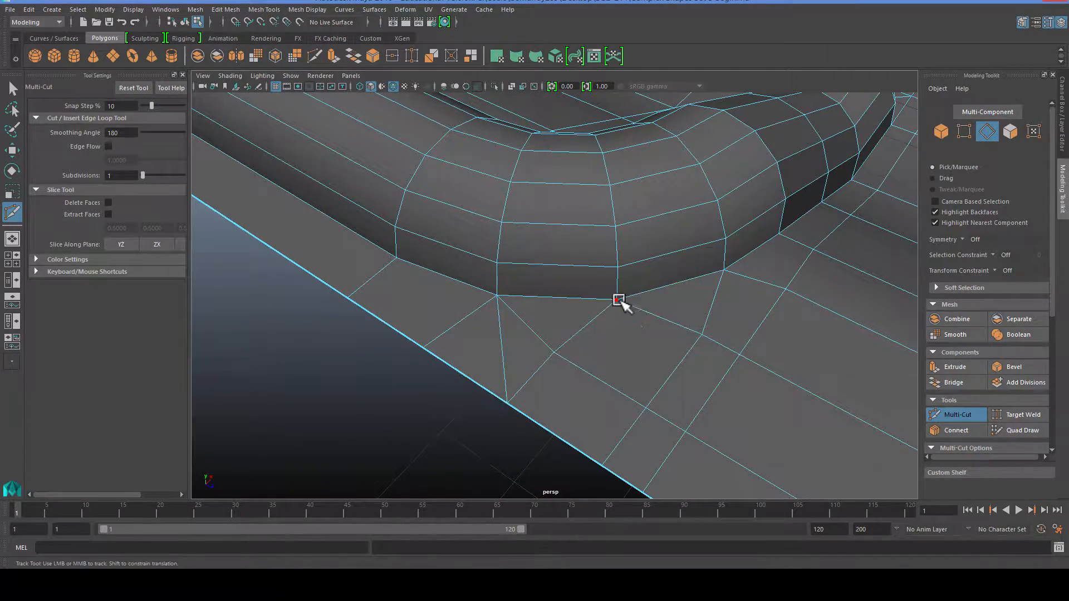
right_click(643, 408)
scroll(643, 407, down, 5)
alt+drag(643, 407, 563, 400)
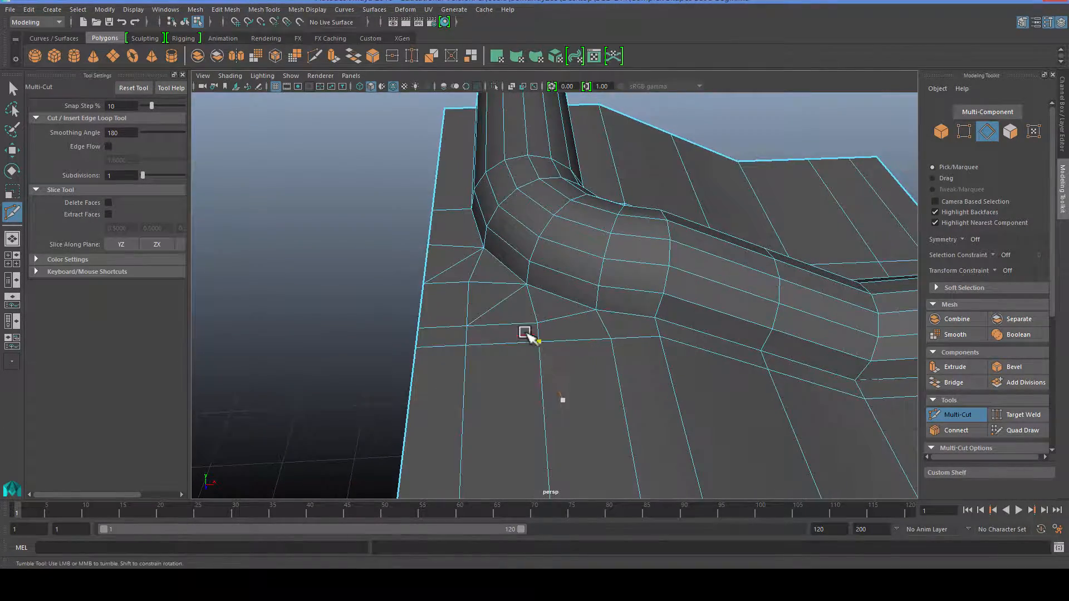
Delete the two new diagonal edges on the base surface around the outer bend
scroll(501, 308, up, 4)
alt+middle_drag(499, 305, 583, 337)
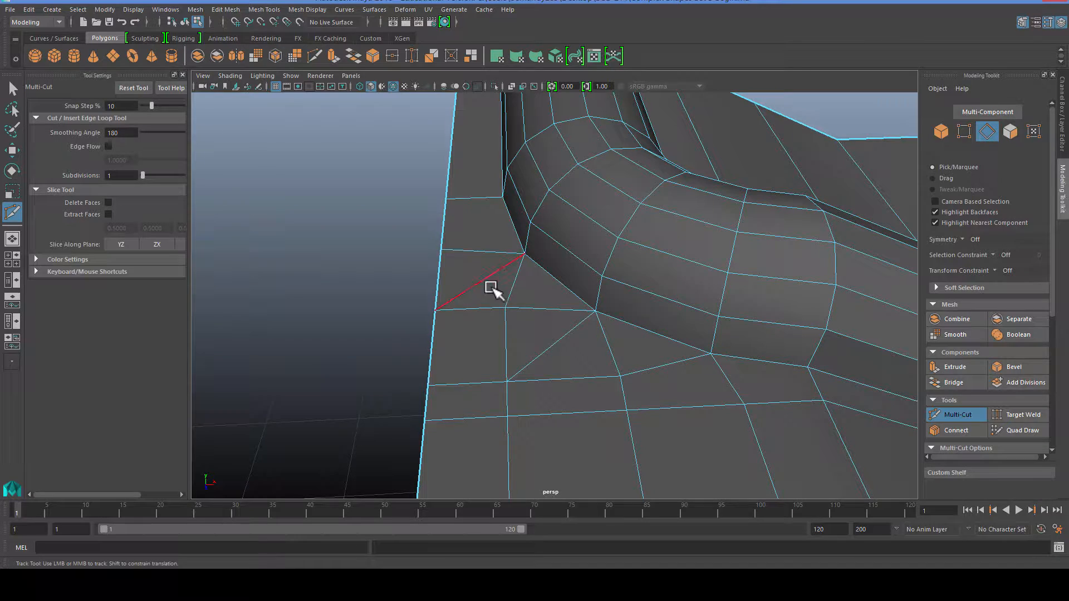
key(q)
right_click(476, 277)
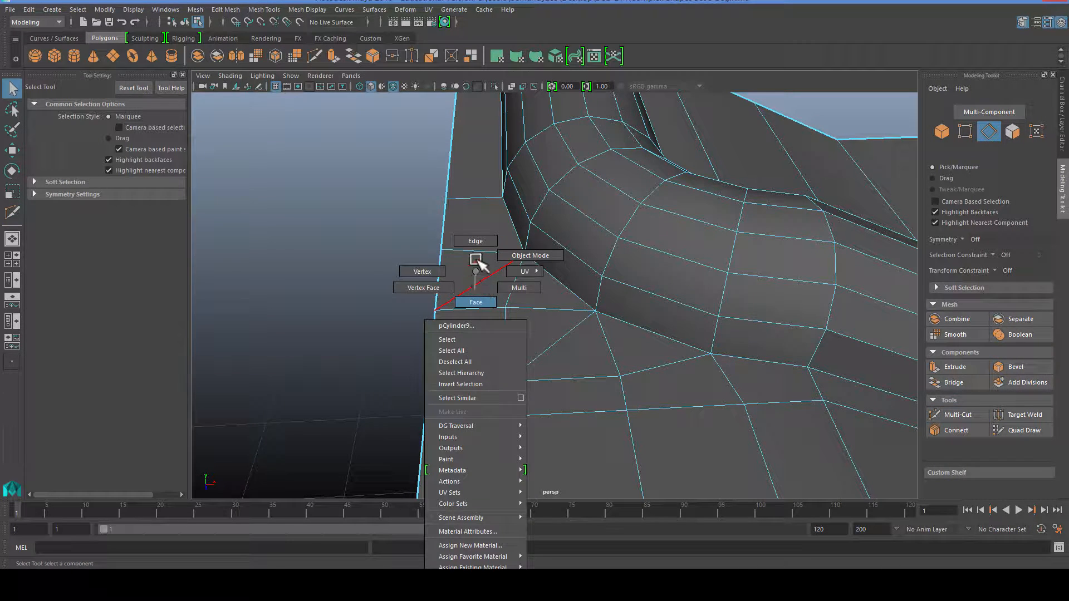
right_drag(476, 260, 475, 242)
click(484, 280)
key(Delete)
scroll(523, 328, down, 2)
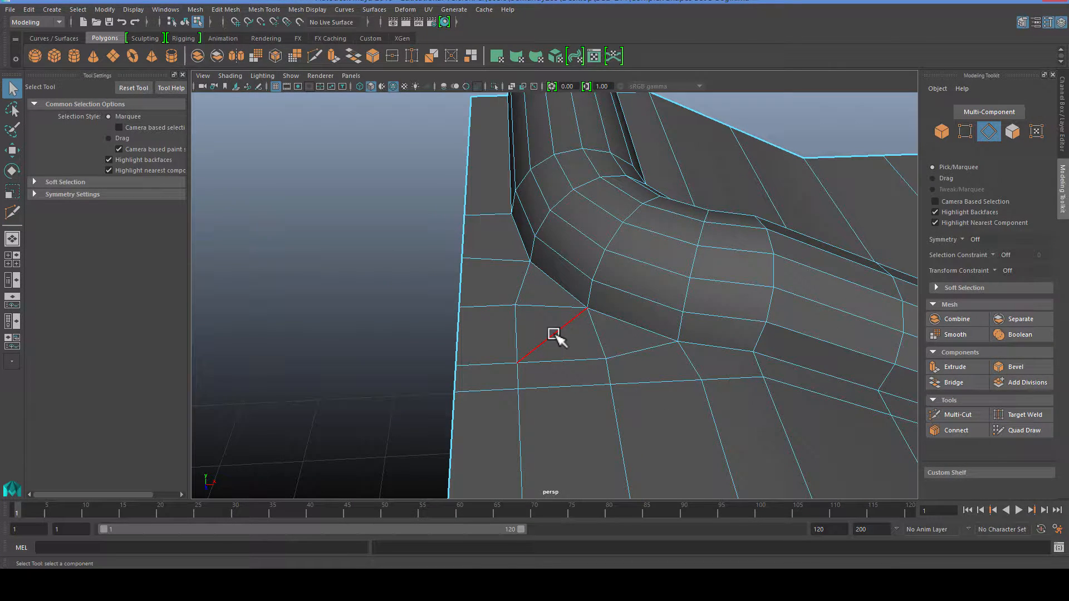
Multi-Cut a narrow edge strip on the base beside the pipe's outer border, from the open end into the start of the outer bend
alt+drag(604, 358, 657, 289)
scroll(594, 330, up, 4)
alt+middle_drag(657, 289, 605, 345)
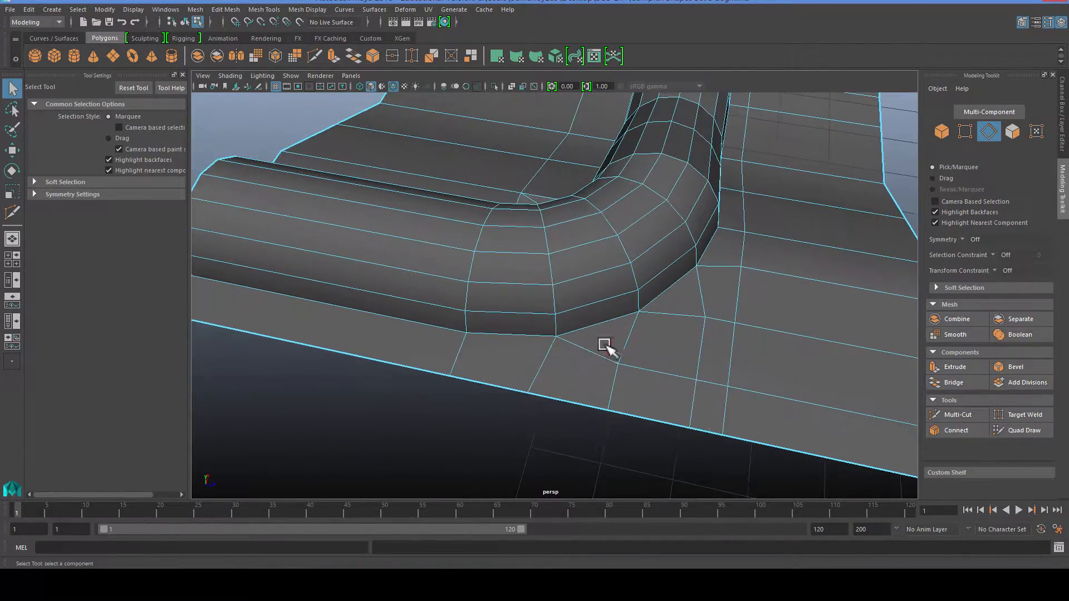
mouse_move(604, 345)
alt+mouse_down()
mouse_move(640, 341)
mouse_move(613, 351)
mouse_move(468, 334)
mouse_move(490, 351)
mouse_move(613, 362)
alt+mouse_up()
click(941, 415)
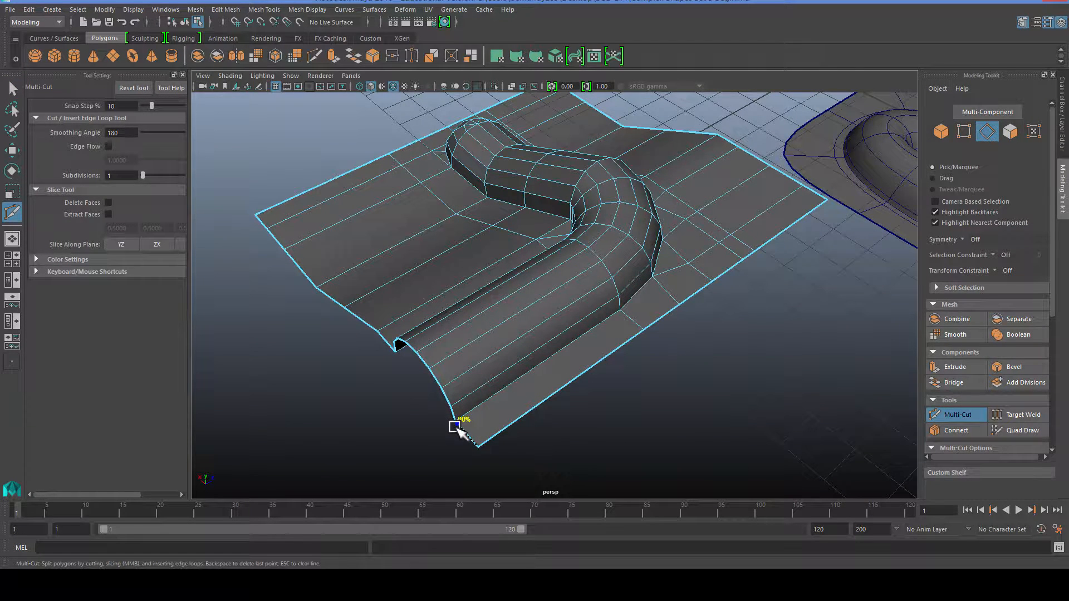
scroll(477, 426, up, 4)
alt+middle_drag(513, 383, 429, 379)
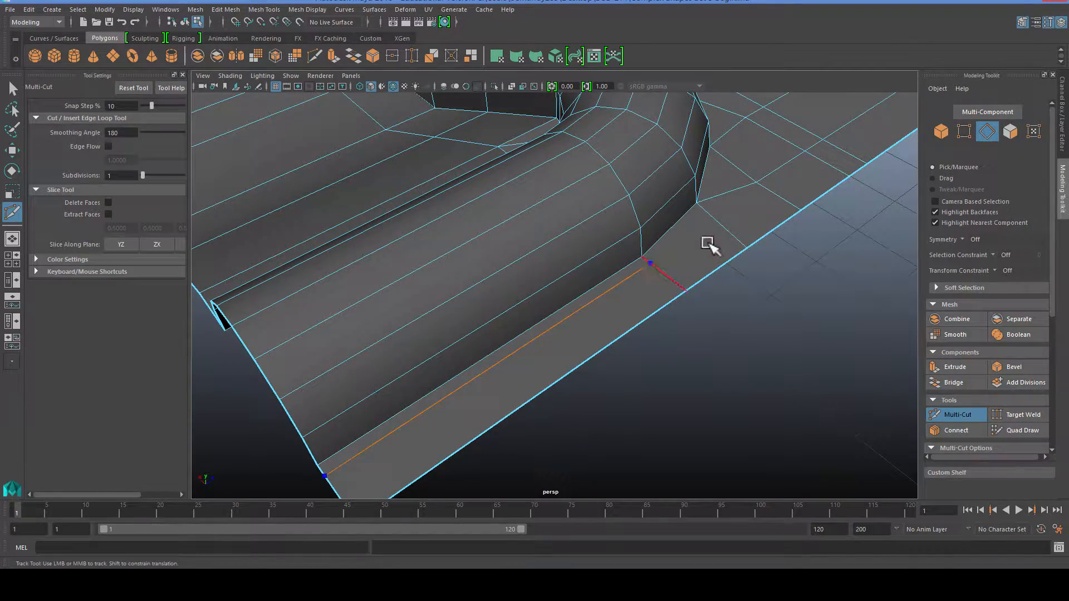
alt+drag(710, 245, 585, 337)
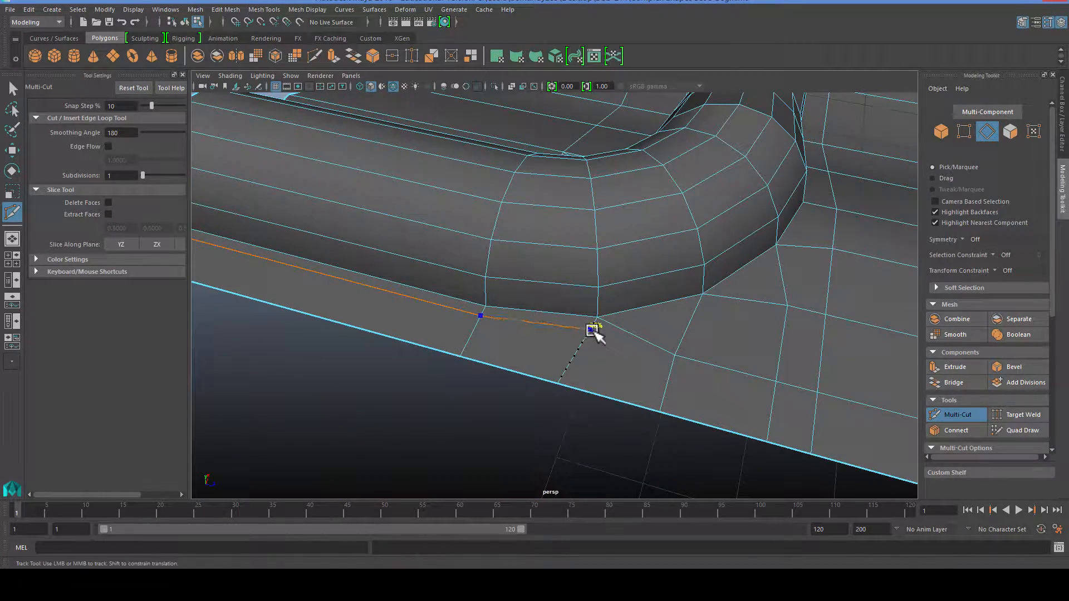
click(593, 330)
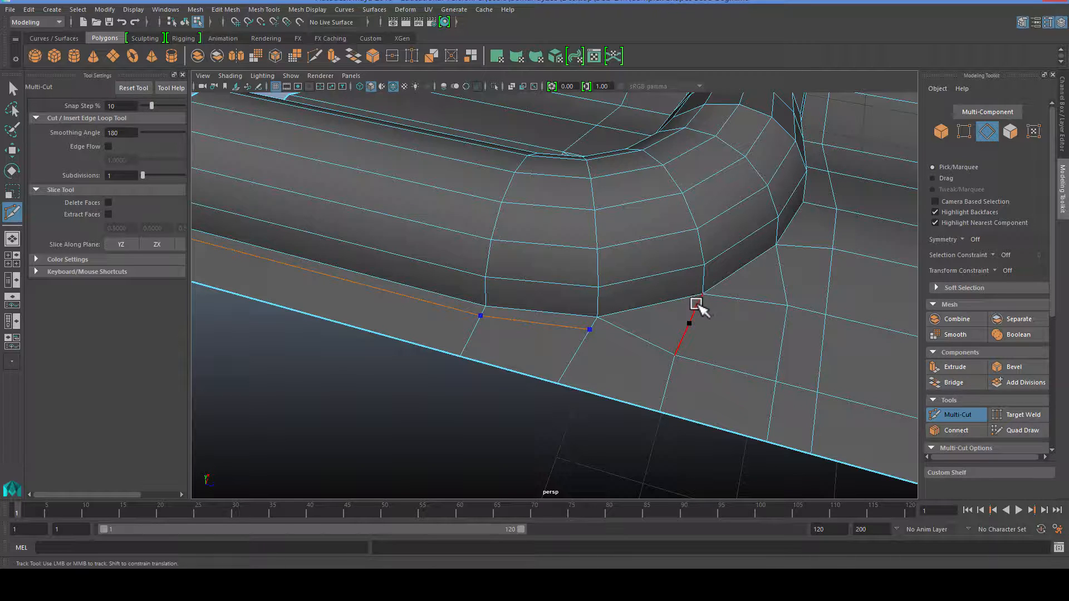
alt+middle_drag(757, 341, 663, 351)
scroll(626, 360, up, 2)
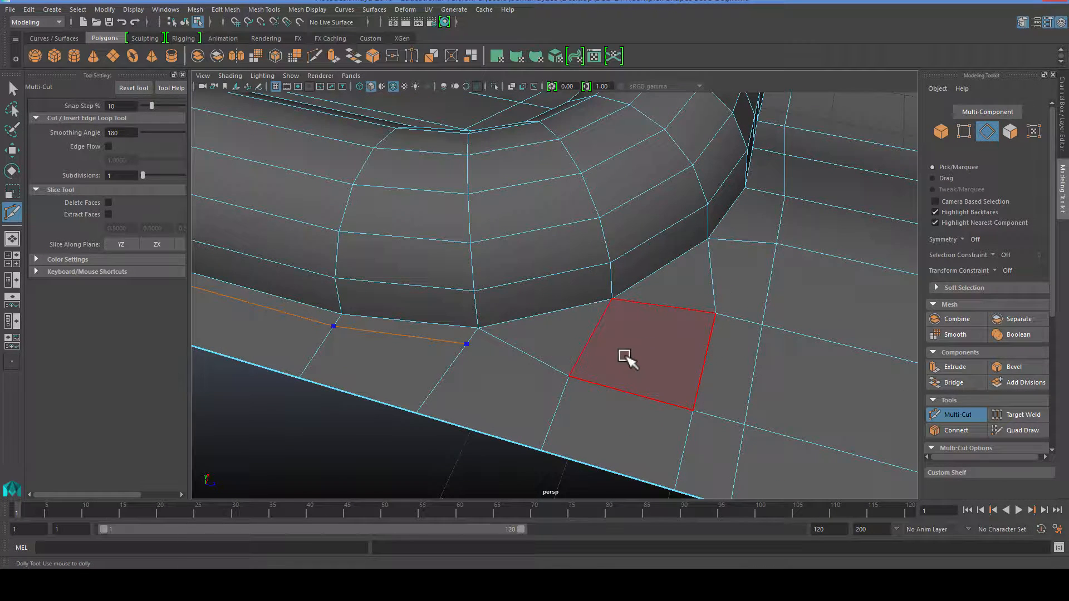
click(947, 415)
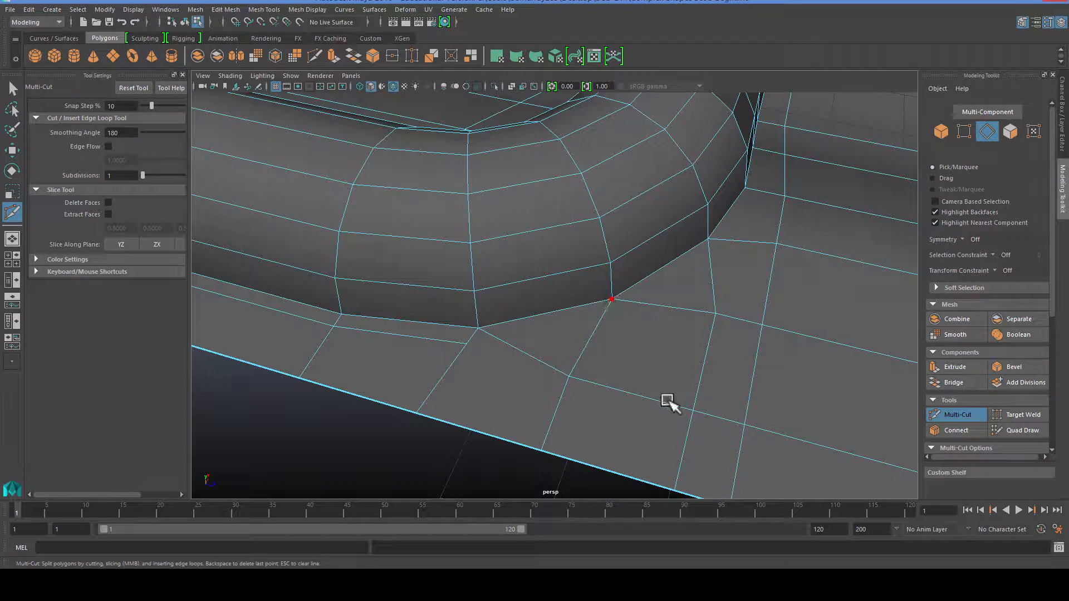
Split the outer bend's corner face diagonally from the pipe vertex to the base vertex, and extend the narrow strip to that diagonal
click(942, 419)
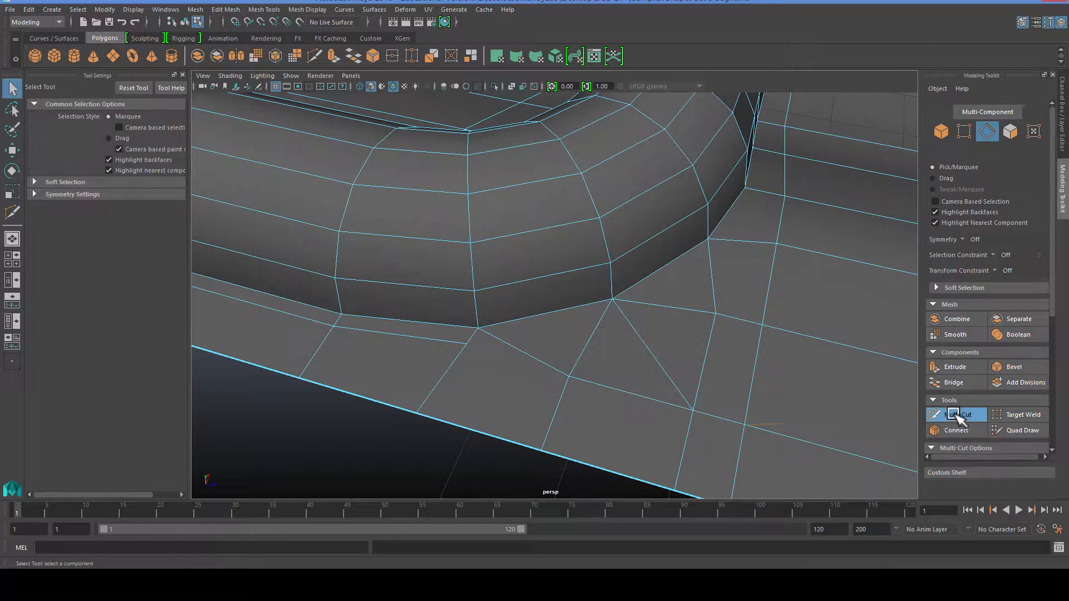
click(959, 415)
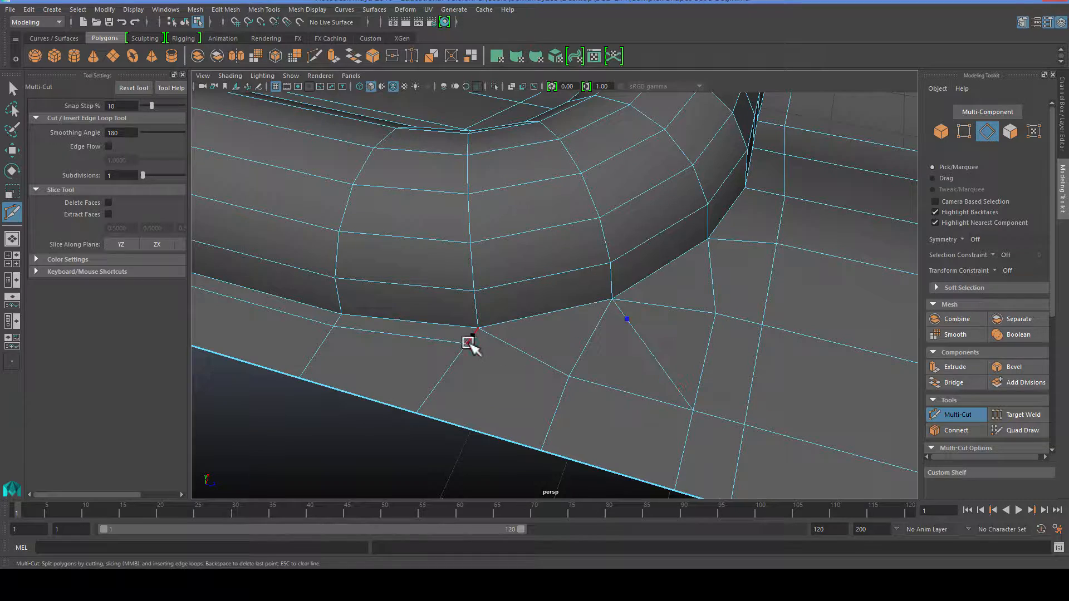
alt+drag(601, 363, 527, 362)
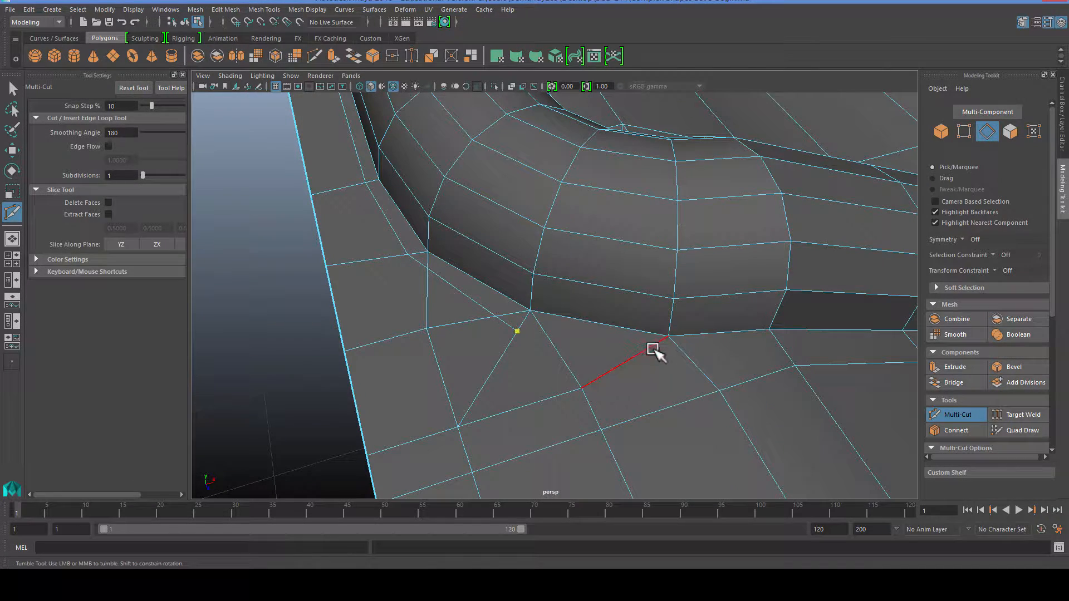
scroll(684, 359, down, 3)
scroll(684, 360, up, 1)
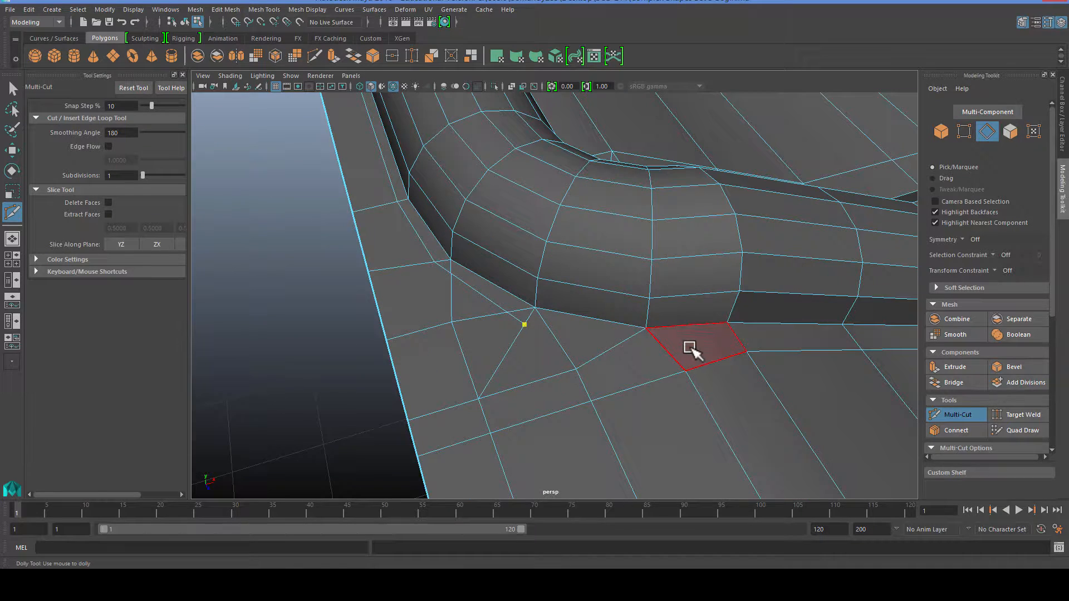
click(739, 358)
right_click(750, 398)
key(ctrl+z)
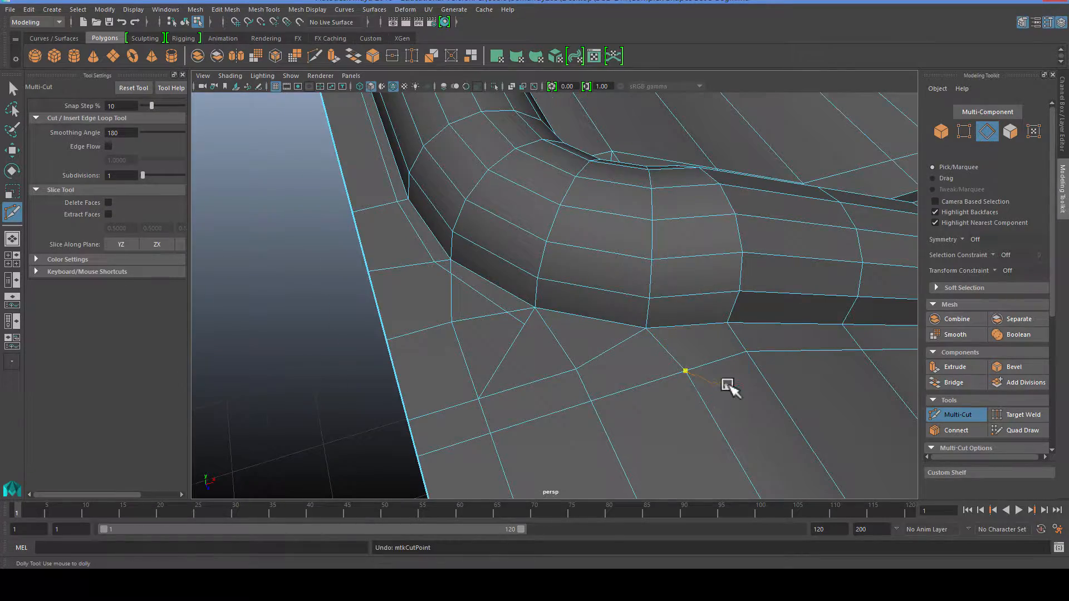
scroll(728, 387, up, 3)
alt+middle_drag(731, 378, 634, 325)
scroll(600, 351, down, 5)
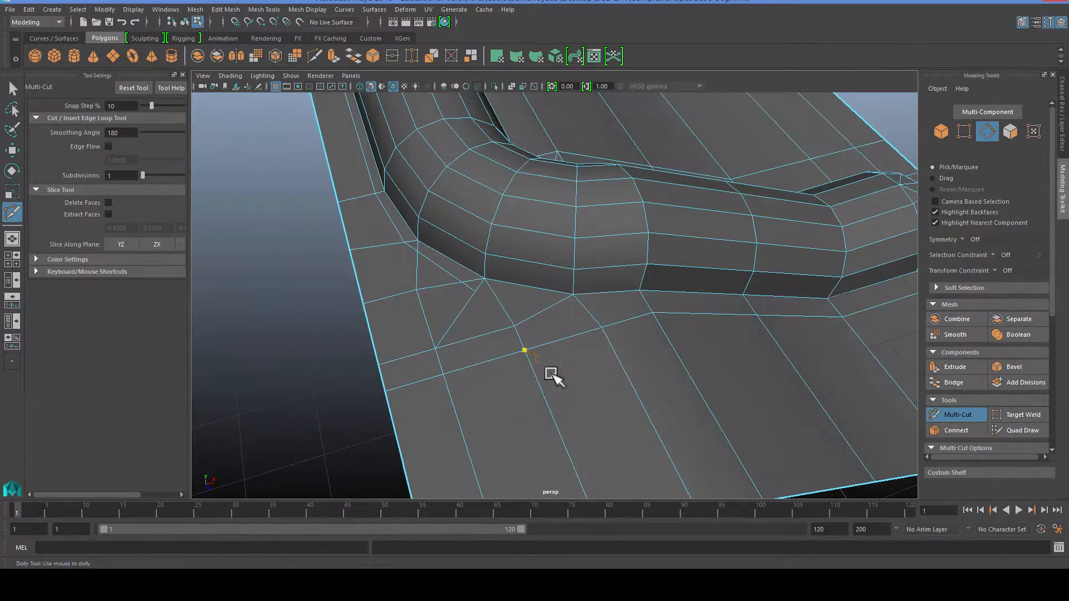
key(ctrl+z)
alt+drag(549, 373, 516, 365)
click(516, 366)
key(q)
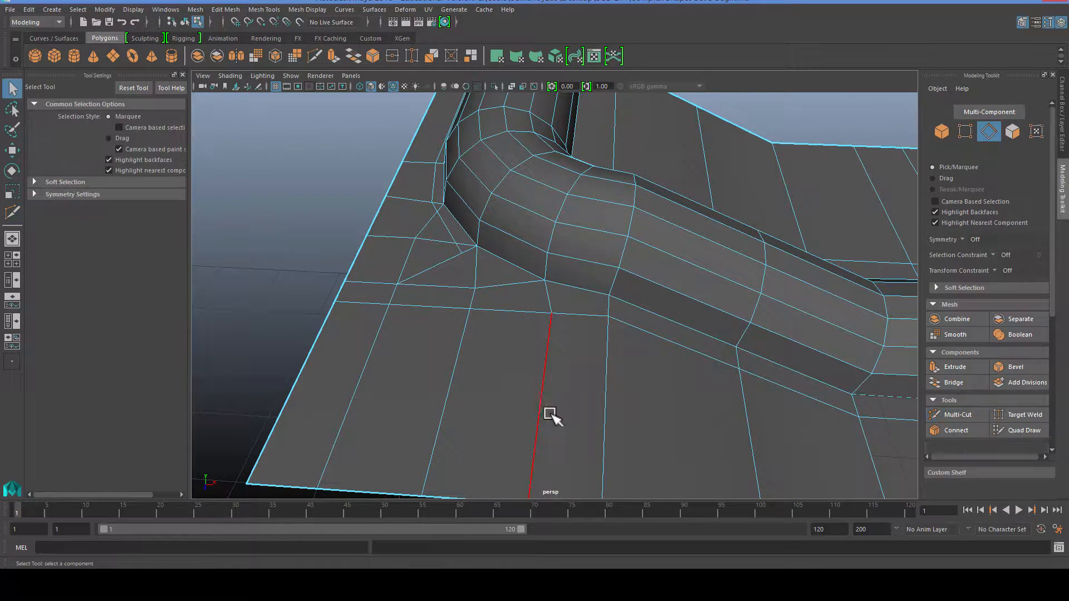
Move the base edge running out from the bend sideways along X, snapping it in line with the adjacent pipe border vertex
click(548, 411)
scroll(547, 410, down, 3)
key(w)
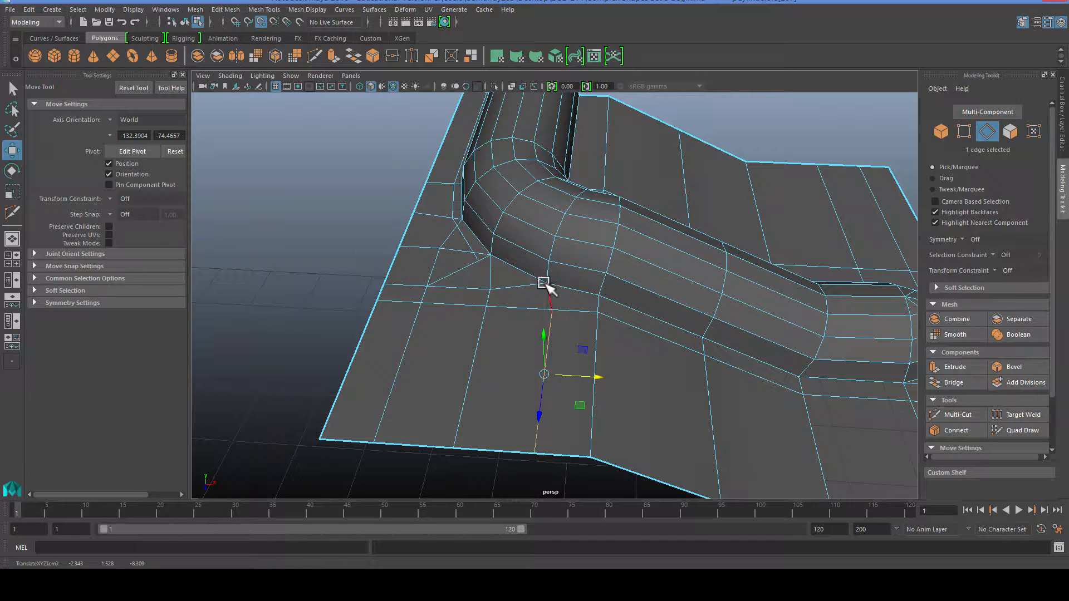
middle_drag(548, 283, 533, 280)
scroll(462, 303, up, 2)
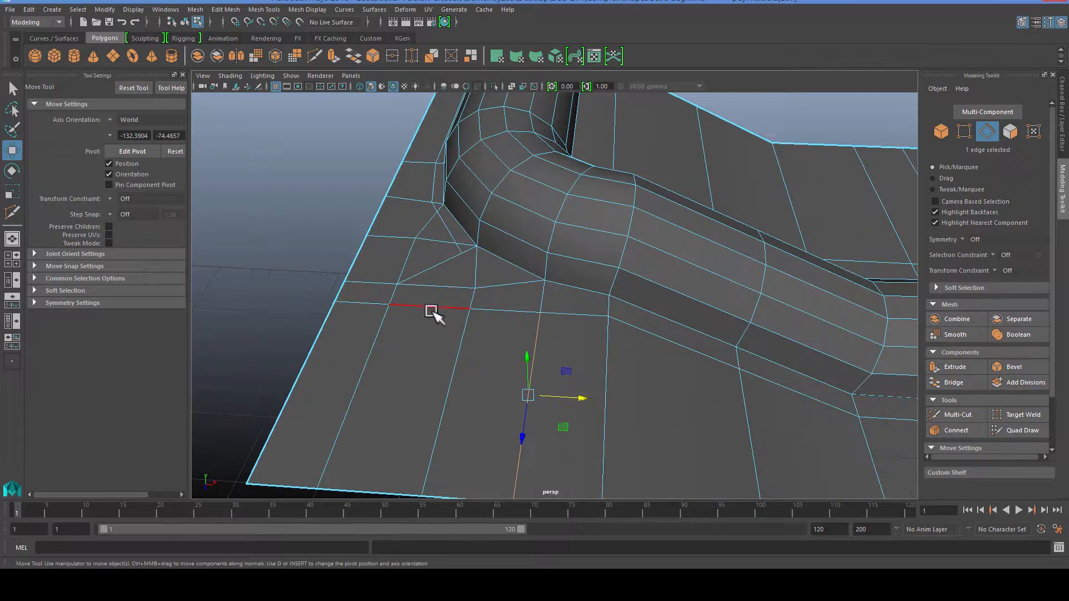
Select the two consecutive edges of the next base line and snap them along X in line with the outer bend's pipe vertex
alt+drag(447, 338, 493, 339)
click(500, 335)
click(507, 369)
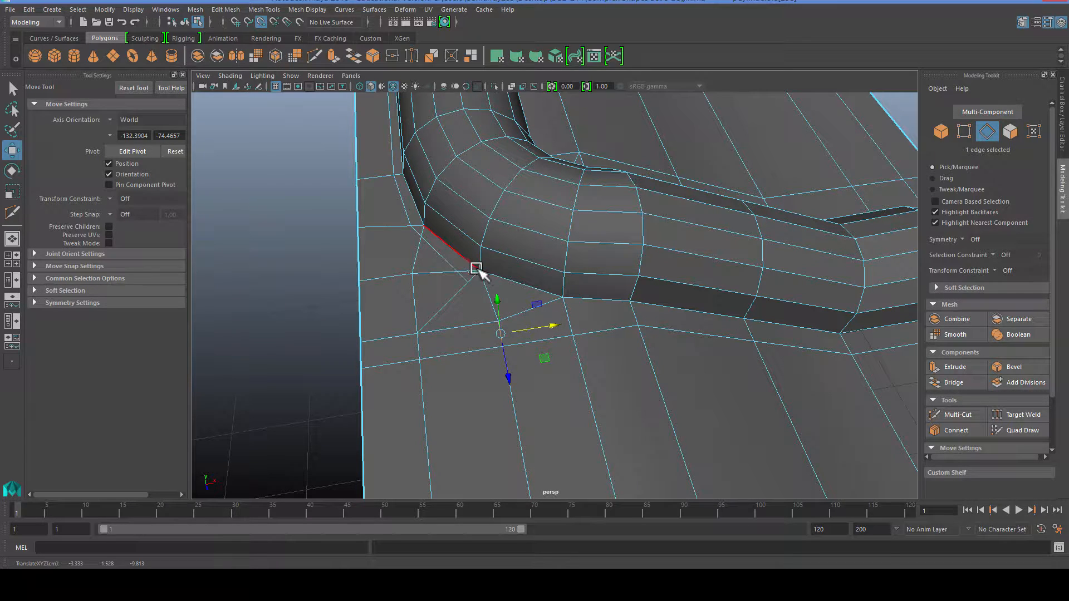
key(ctrl+z)
scroll(469, 338, down, 3)
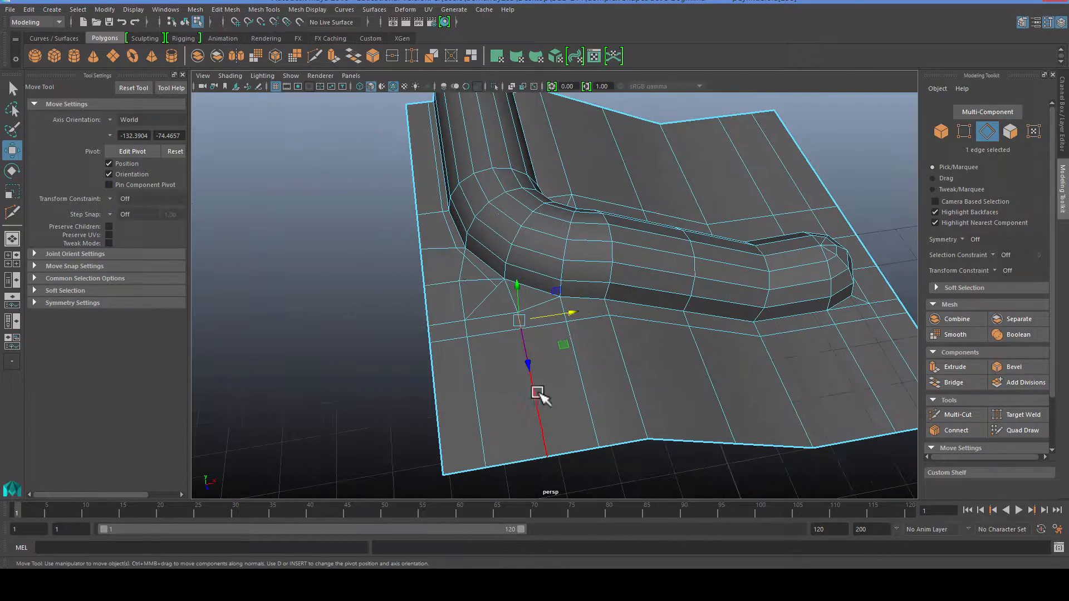
shift+click(541, 405)
scroll(499, 342, up, 3)
key(v)
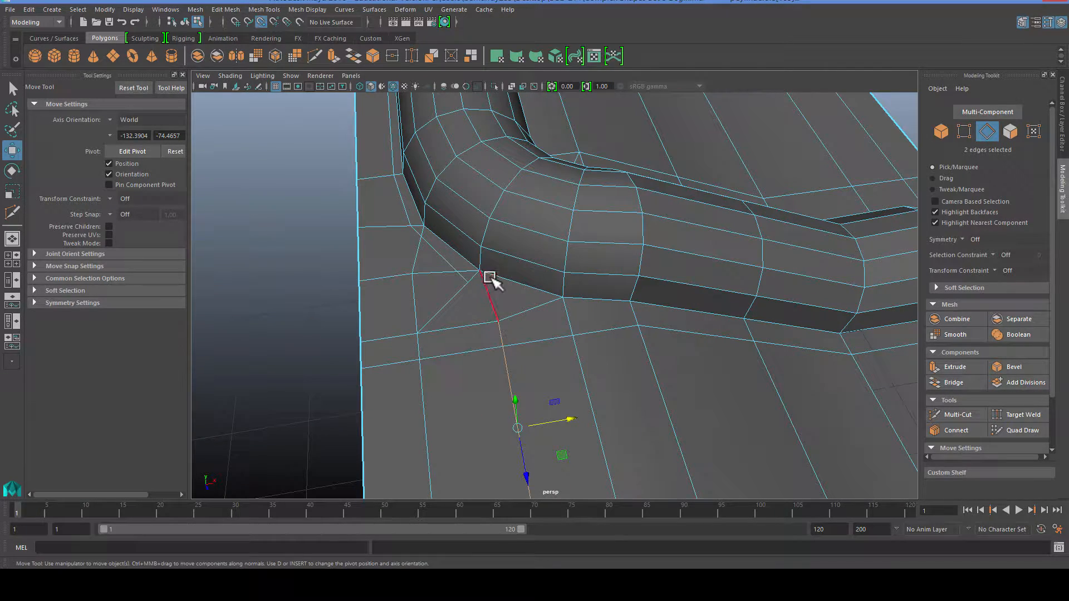
middle_click(480, 272)
scroll(311, 296, up, 2)
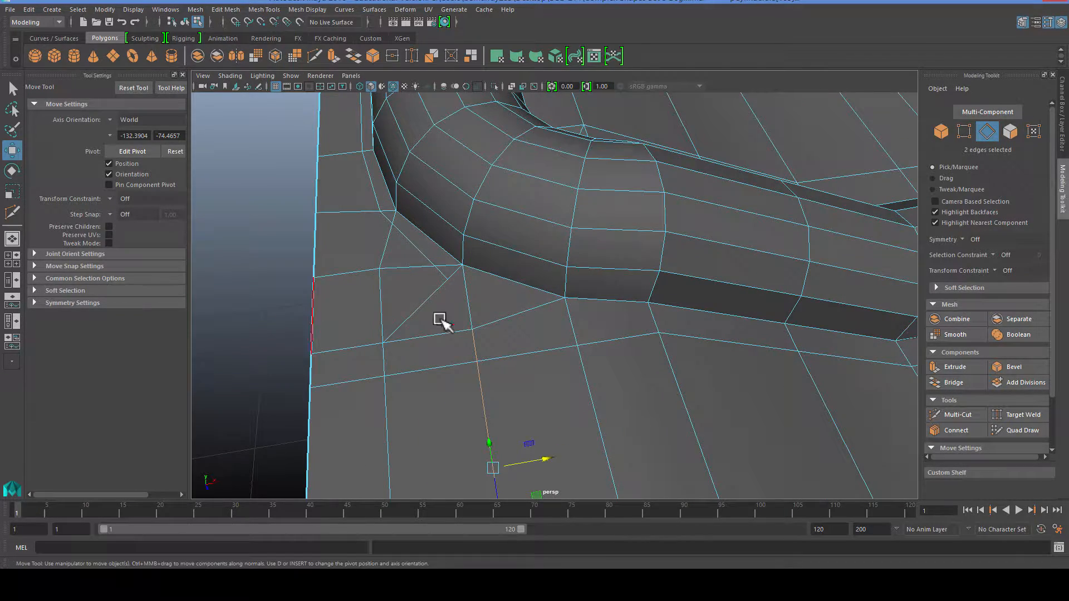
Delete the edge from the outer bend's pipe vertex to the base vertex and the short edge between that pipe vertex and the strip
alt+middle_drag(462, 319, 487, 317)
scroll(489, 318, down, 2)
alt+drag(489, 318, 466, 327)
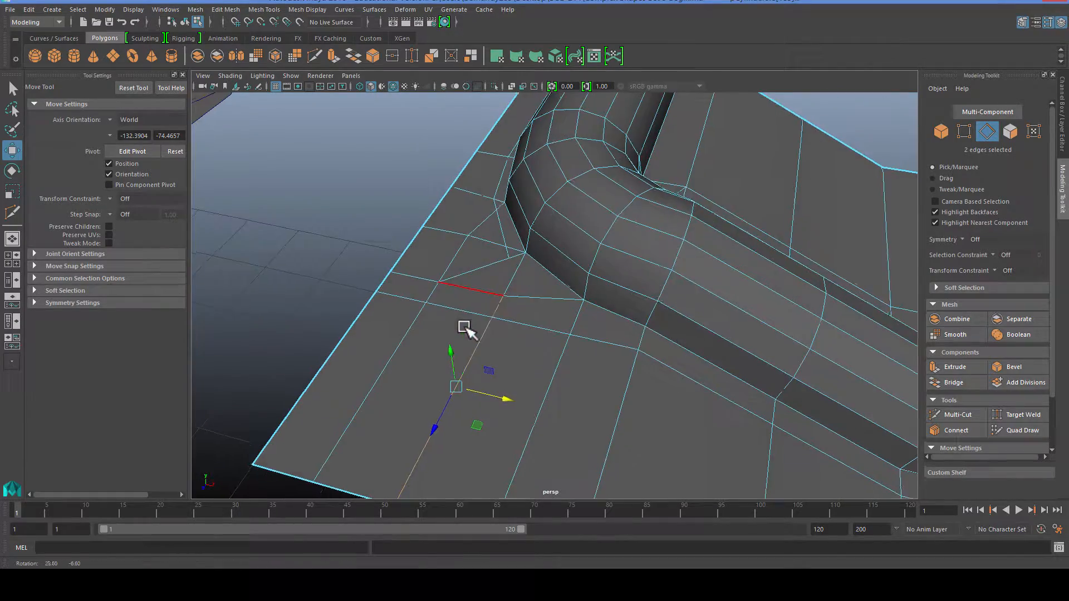
scroll(477, 330, up, 2)
click(333, 197)
scroll(464, 295, down, 2)
alt+drag(543, 335, 516, 339)
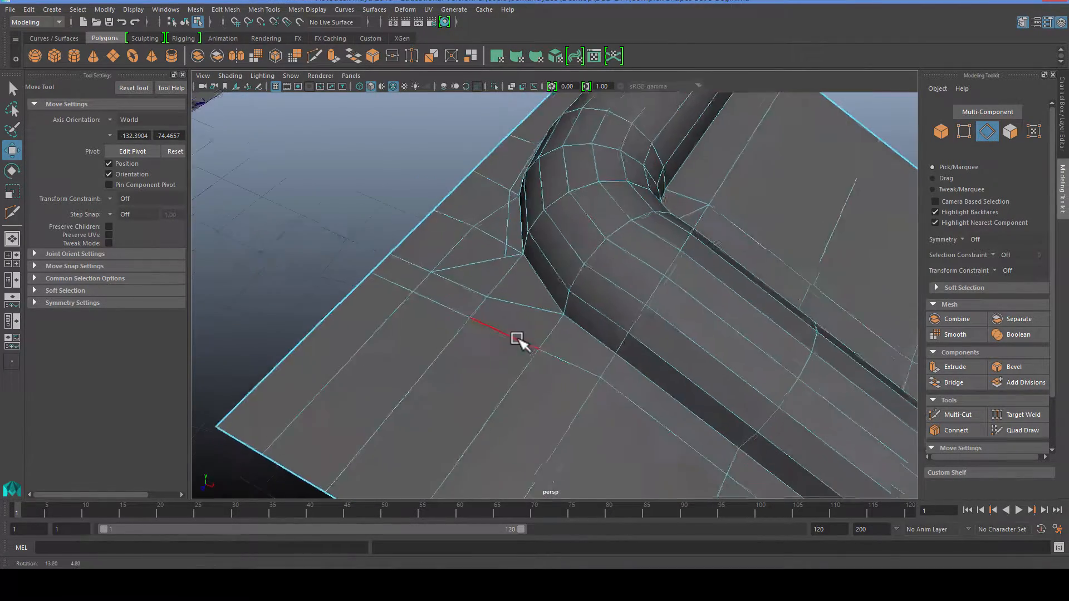
scroll(515, 336, up, 4)
right_drag(465, 267, 463, 237)
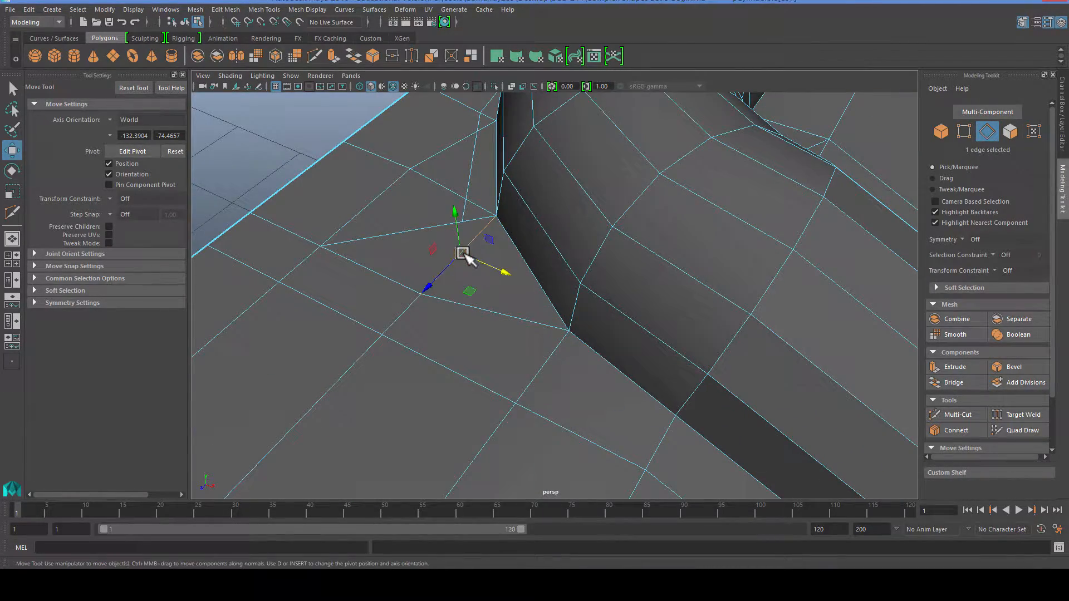
drag(466, 255, 479, 209)
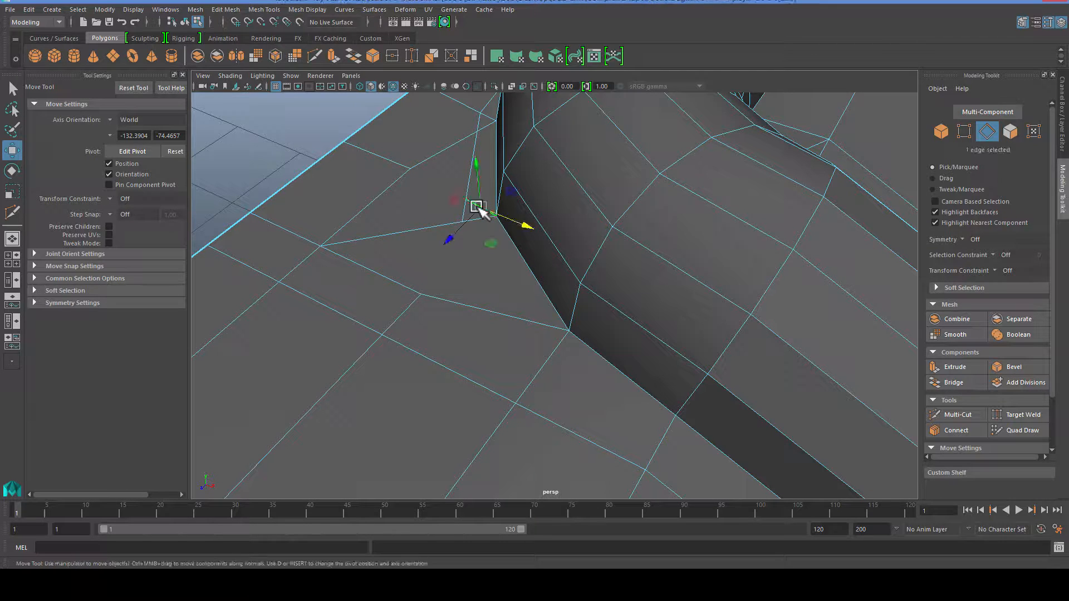
key(Delete)
Delete the leftover vertex on the narrow strip beside the outer bend's pipe vertex
right_drag(463, 201, 417, 189)
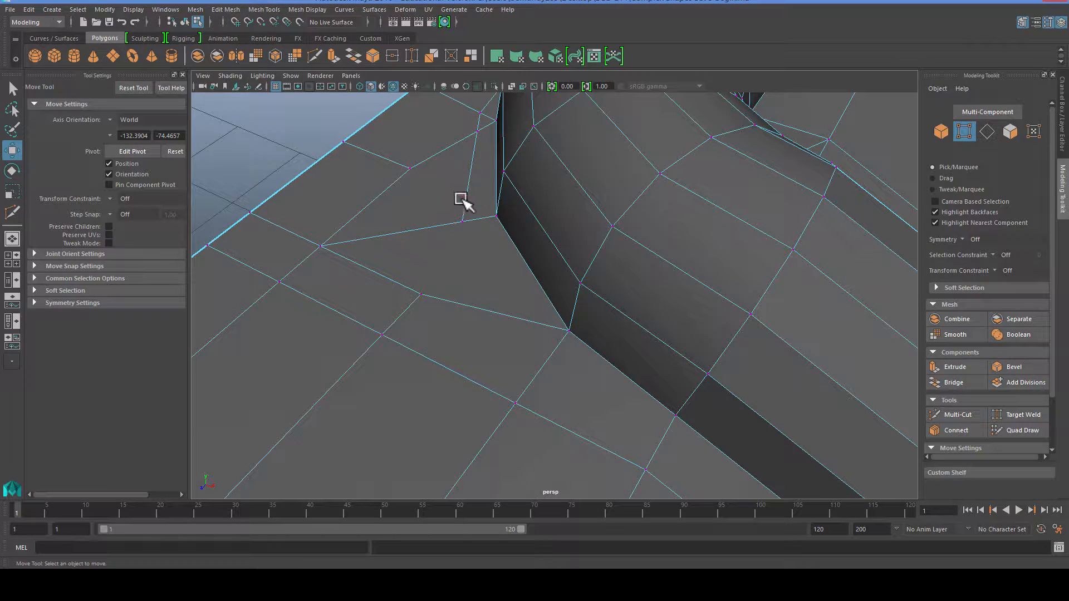
click(471, 218)
key(Delete)
scroll(508, 334, down, 2)
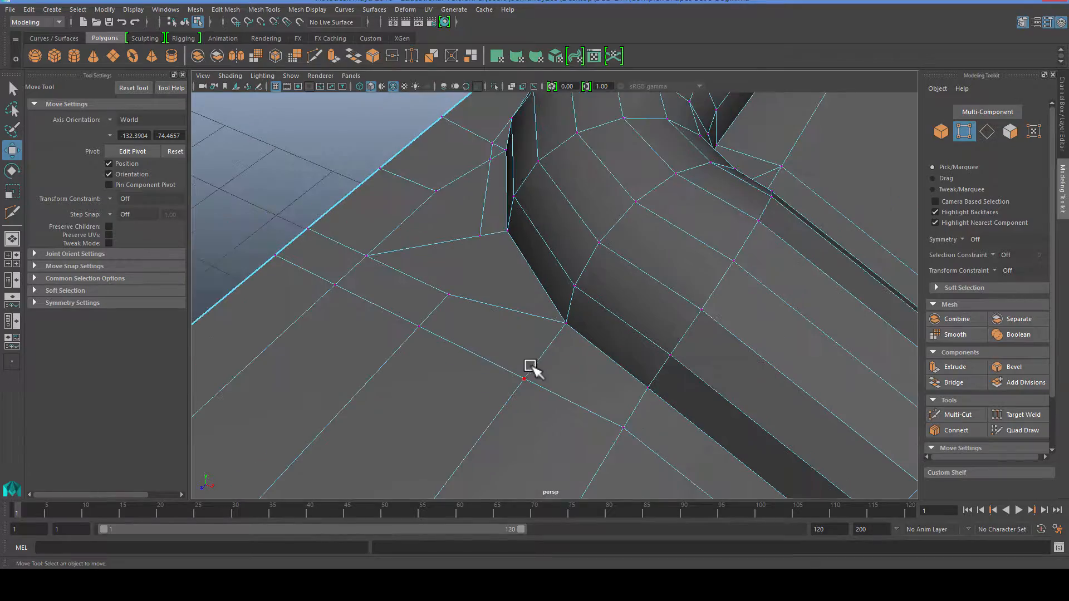
With Multi-Cut, extend the supporting strip from its end vertex beside the outer bend across the next base lines, close to the pipe border
alt+drag(521, 368, 575, 367)
click(961, 414)
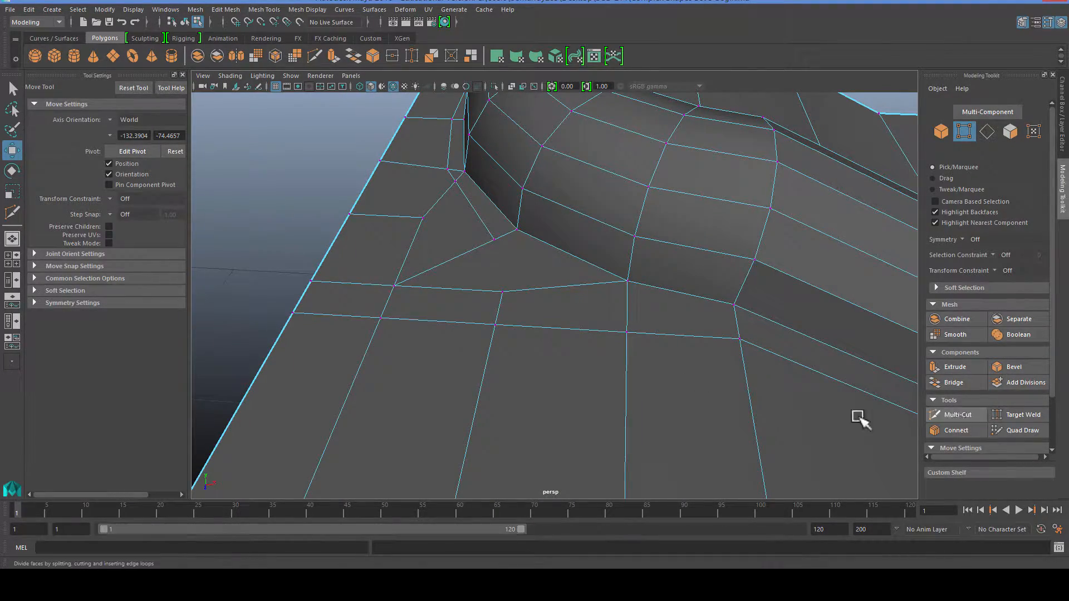
alt+drag(553, 269, 508, 248)
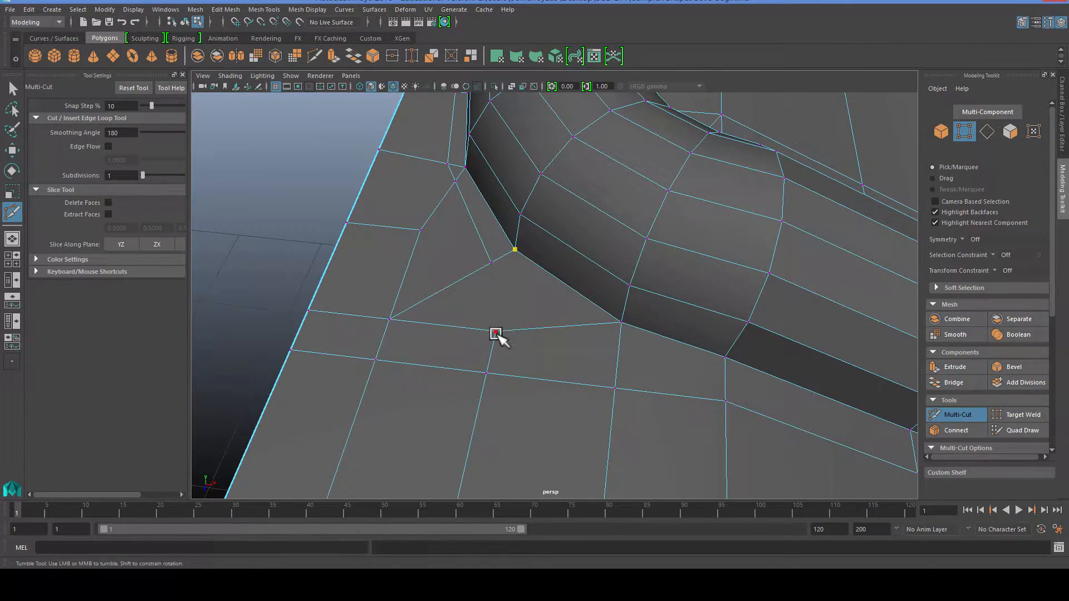
alt+drag(527, 326, 504, 317)
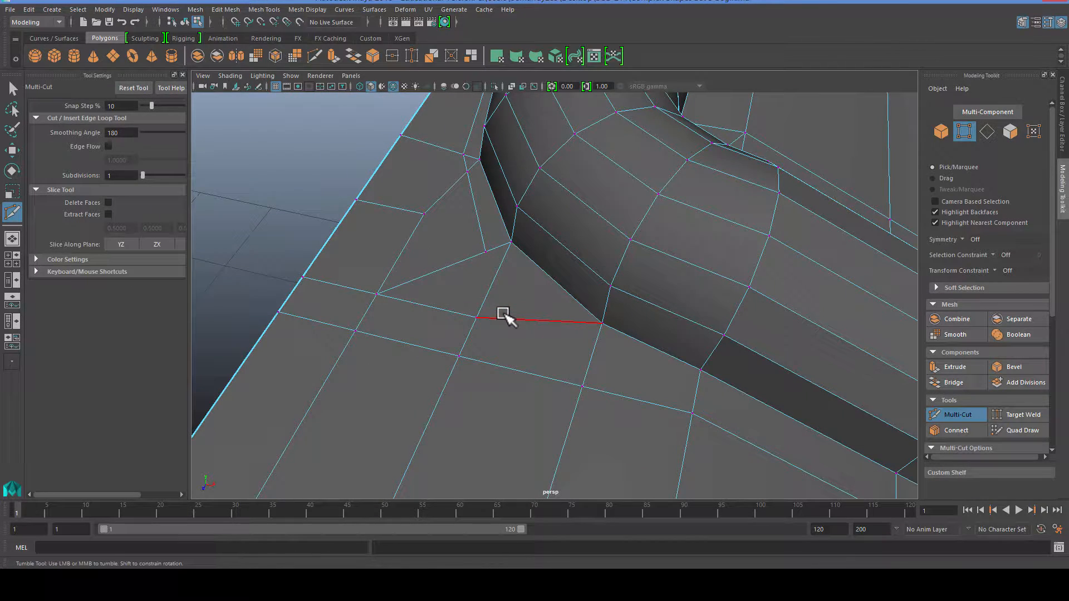
key(ctrl+z)
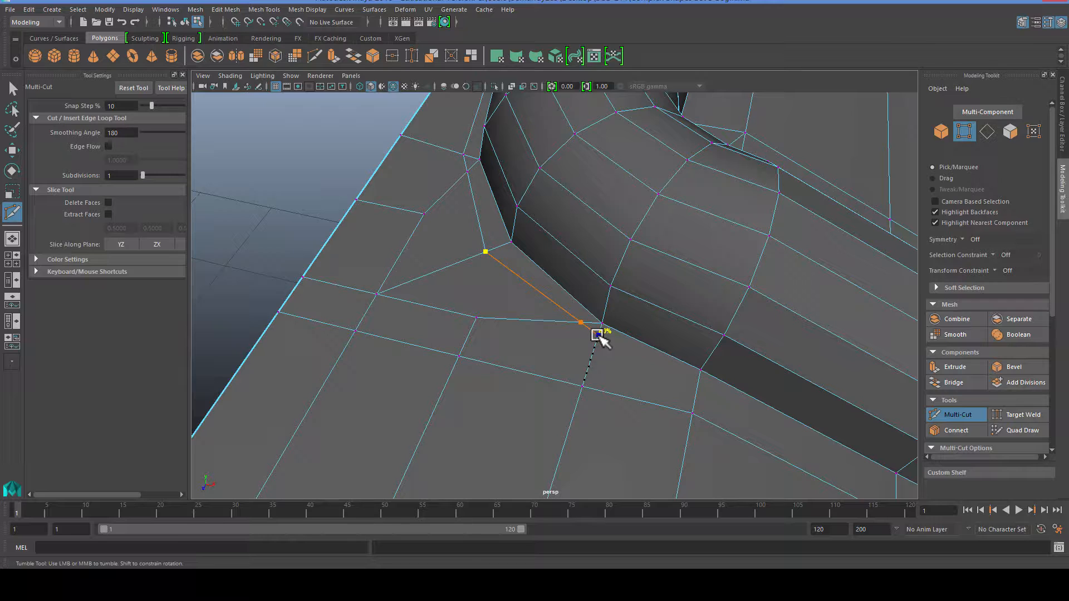
alt+middle_drag(611, 368, 524, 316)
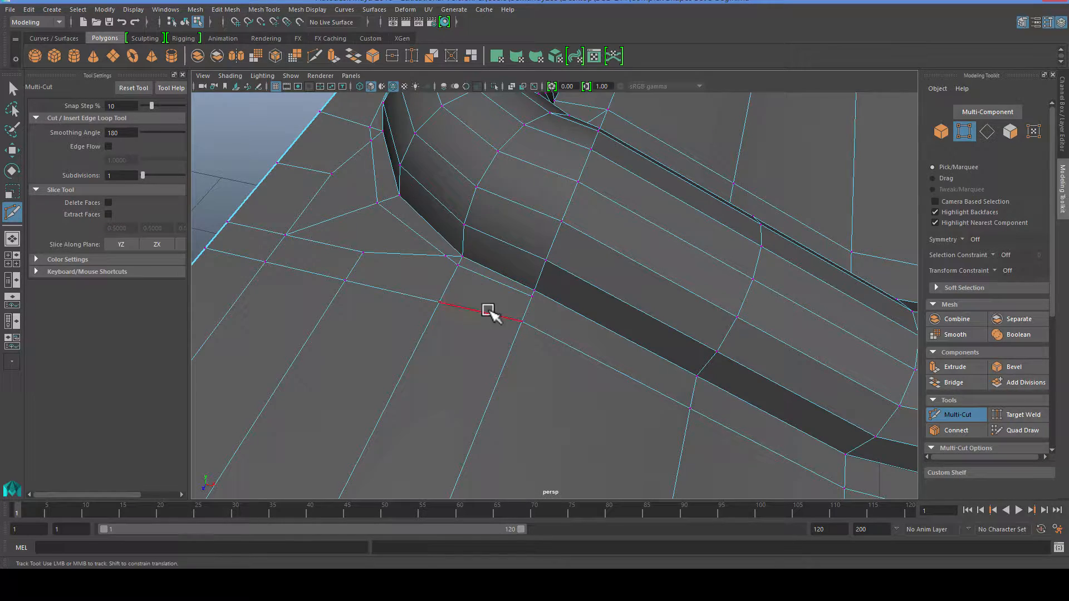
alt+drag(488, 311, 549, 375)
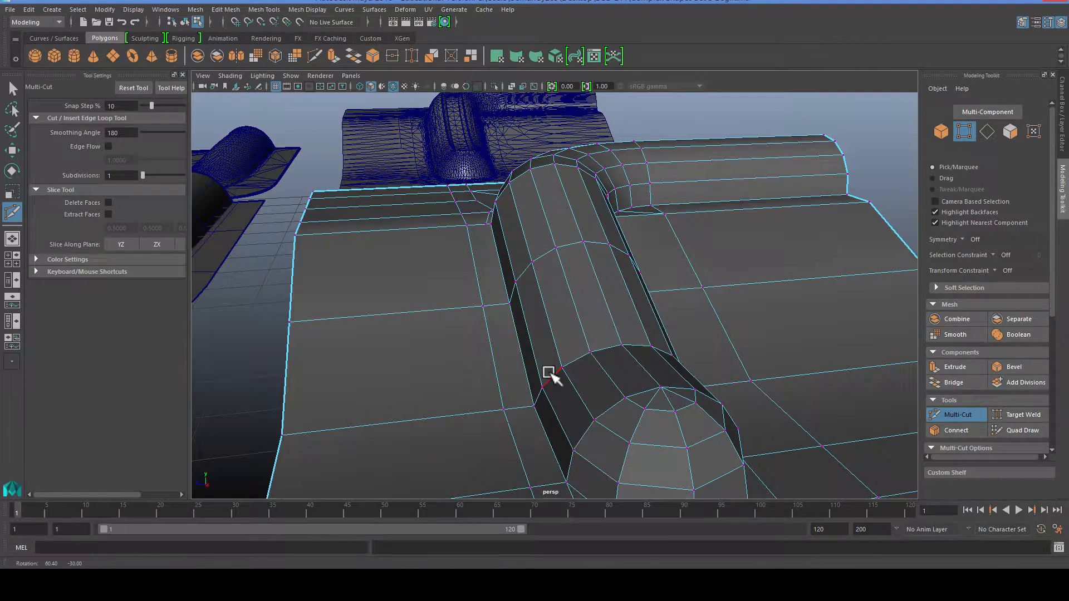
Cut a narrow strip along the outer side of the straight pipe section, ending at the base corner vertex beside the rounded end
click(482, 250)
click(504, 304)
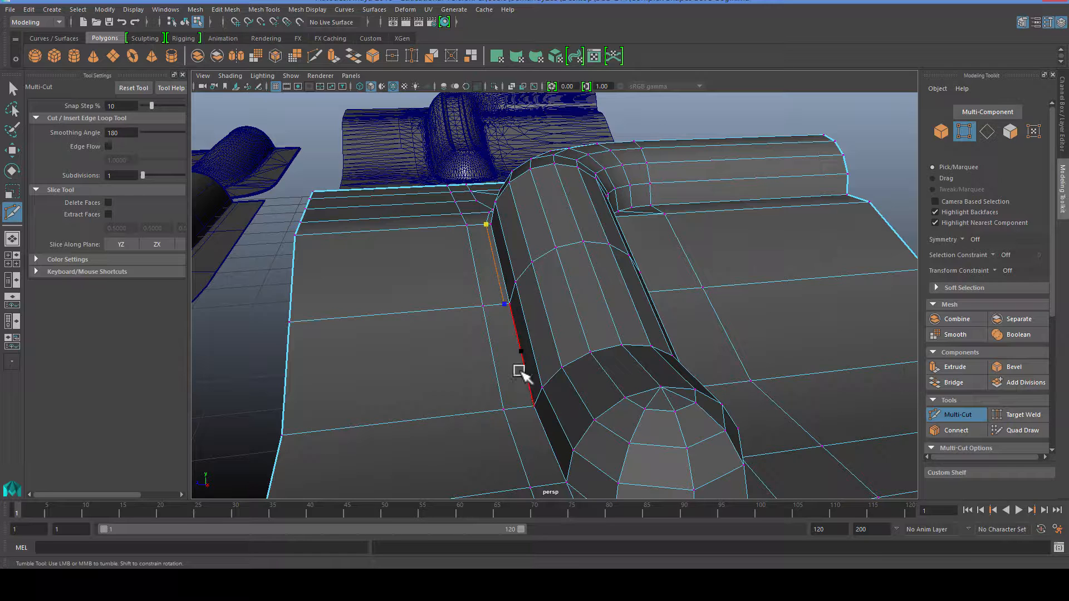
scroll(527, 407, up, 5)
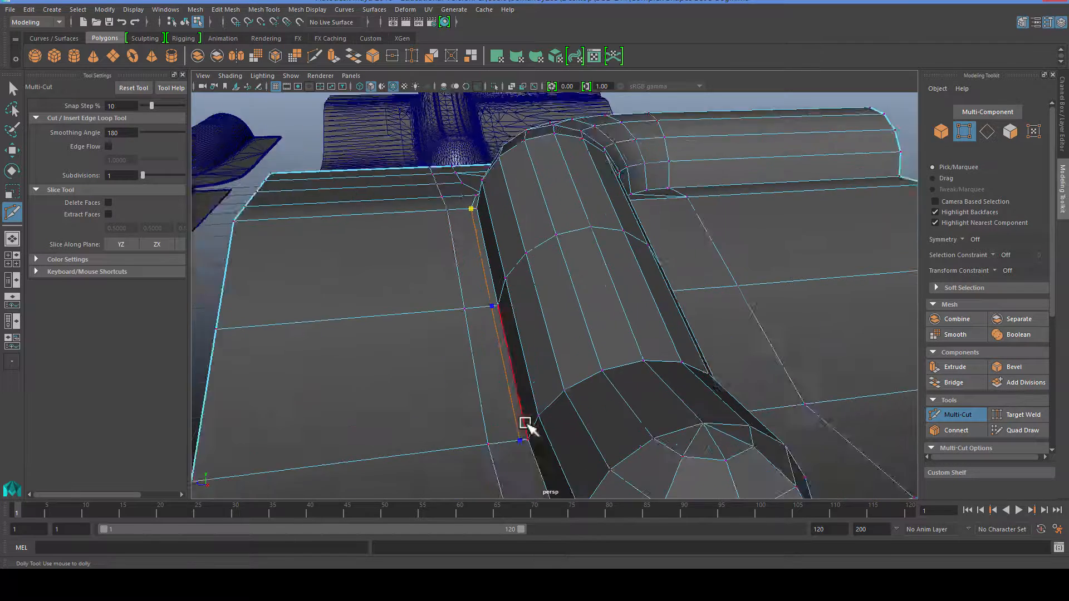
click(478, 272)
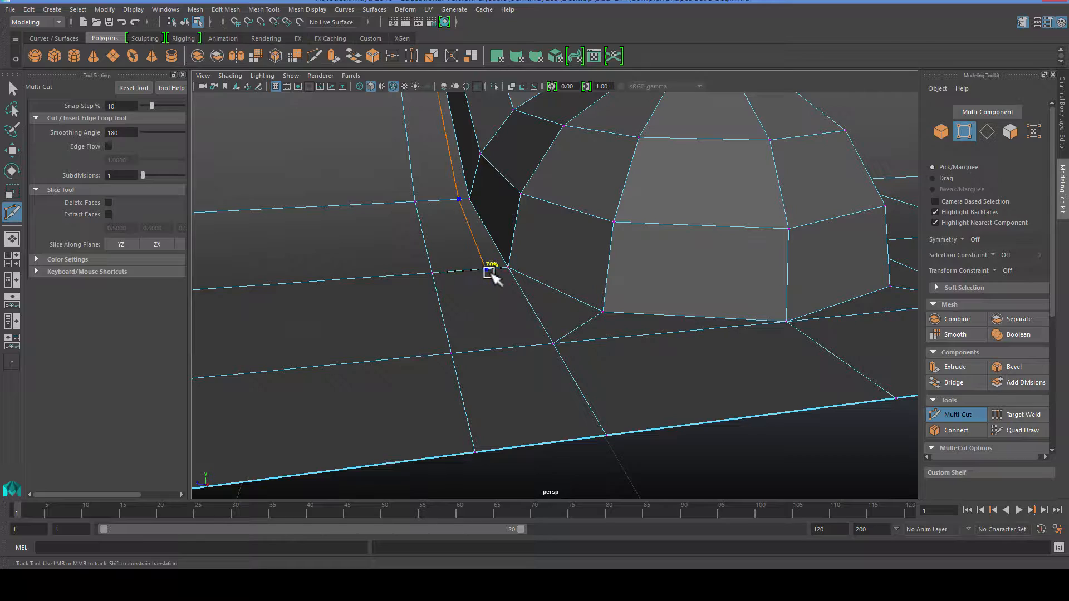
scroll(484, 285, down, 4)
scroll(497, 351, up, 5)
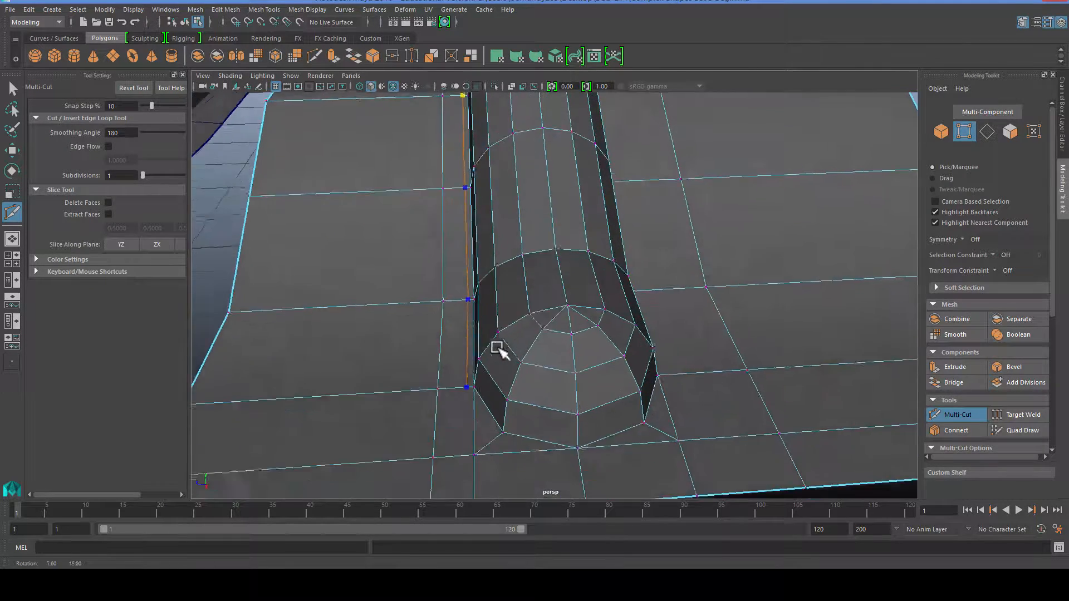
alt+middle_drag(497, 372, 504, 397)
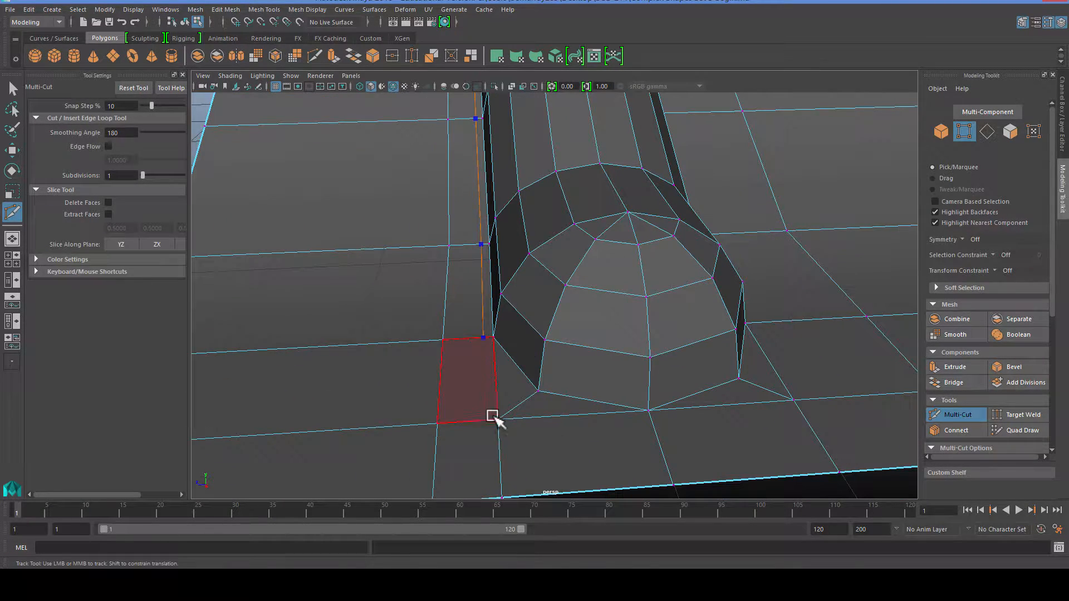
click(498, 419)
key(Return)
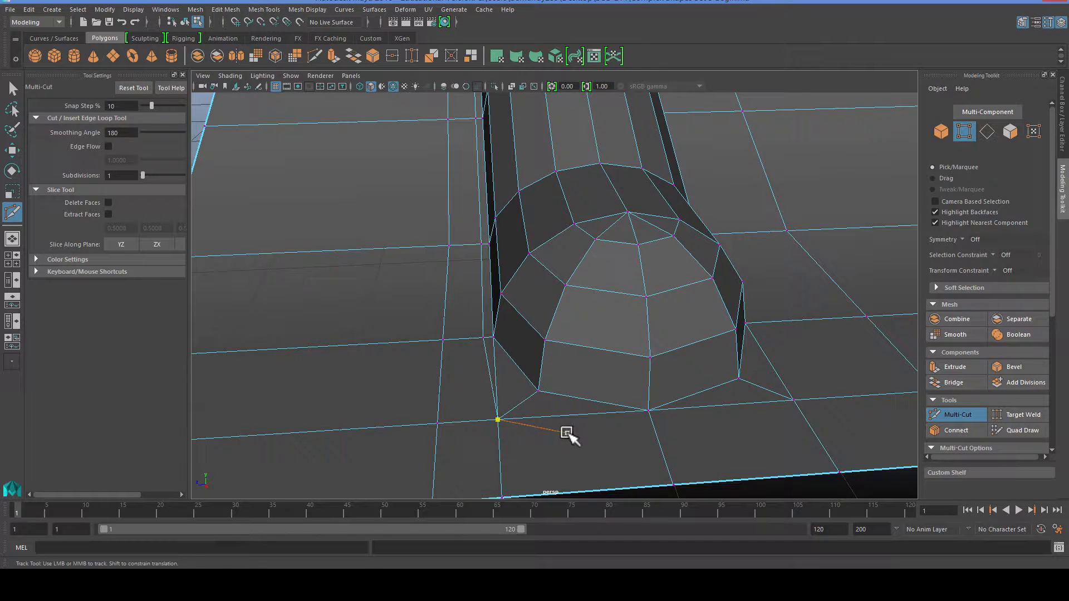
Cut an edge from that corner vertex, passing just in front of the rounded end, to the opposite base corner vertex
alt+drag(567, 433, 544, 436)
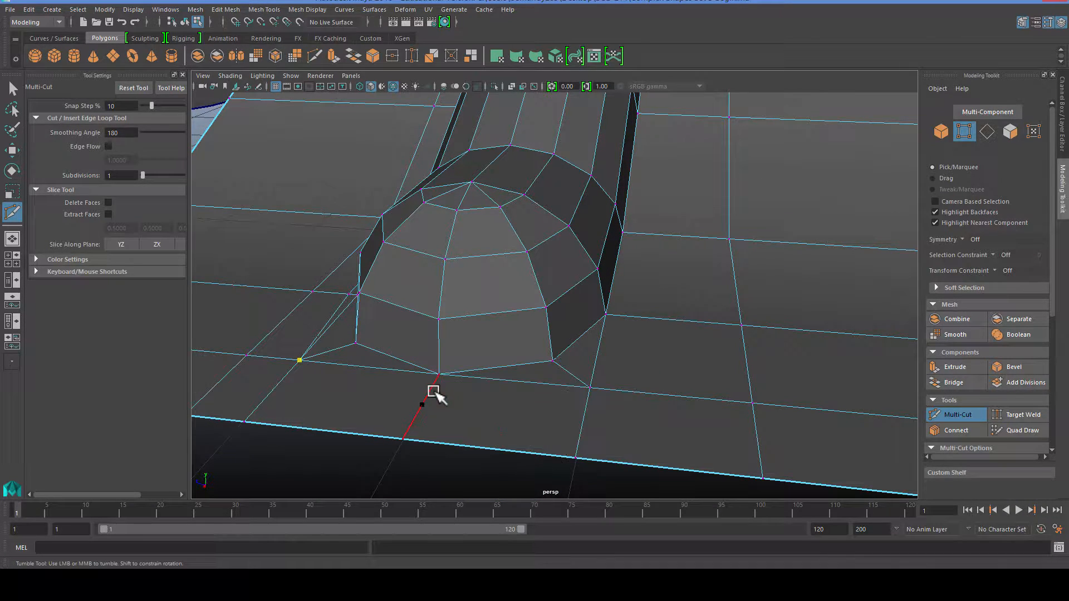
click(434, 384)
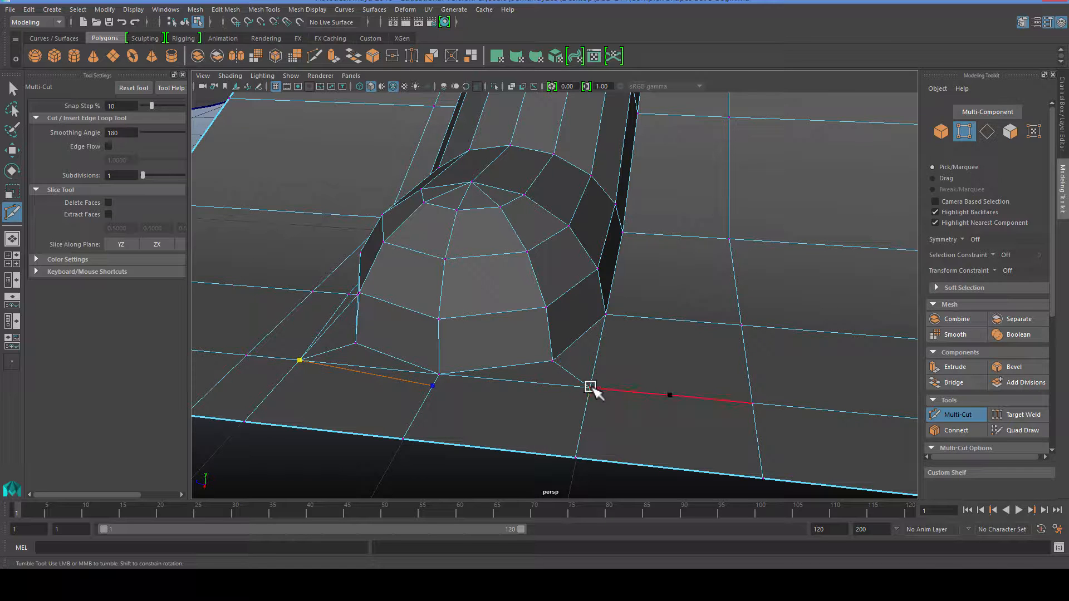
click(589, 388)
right_click(594, 400)
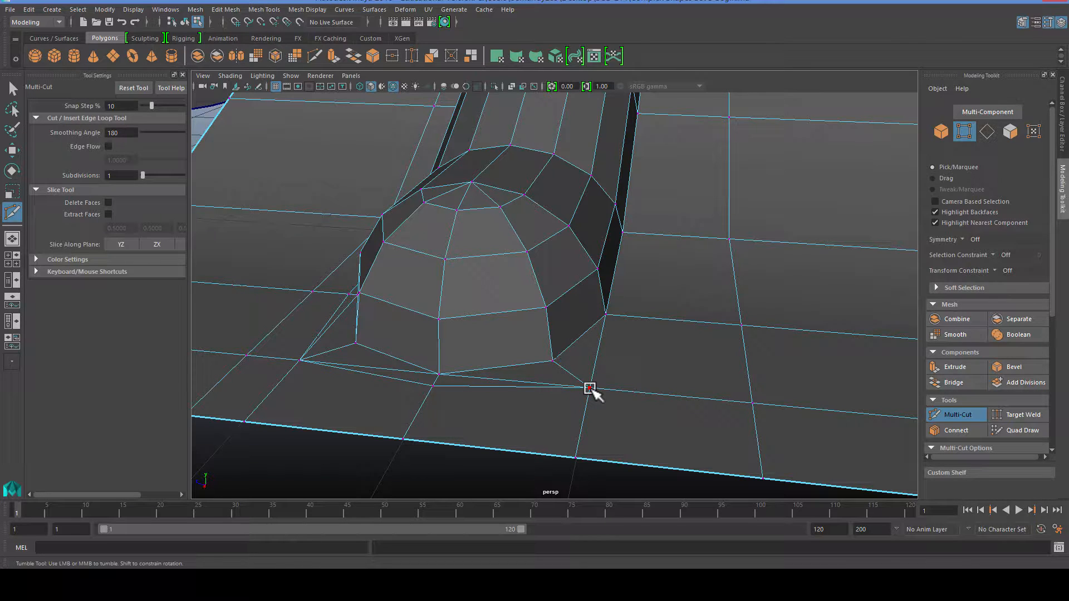
Start a cut at the opposite corner vertex and run it beside the pipe's inner straight border up to the inner bend
click(589, 387)
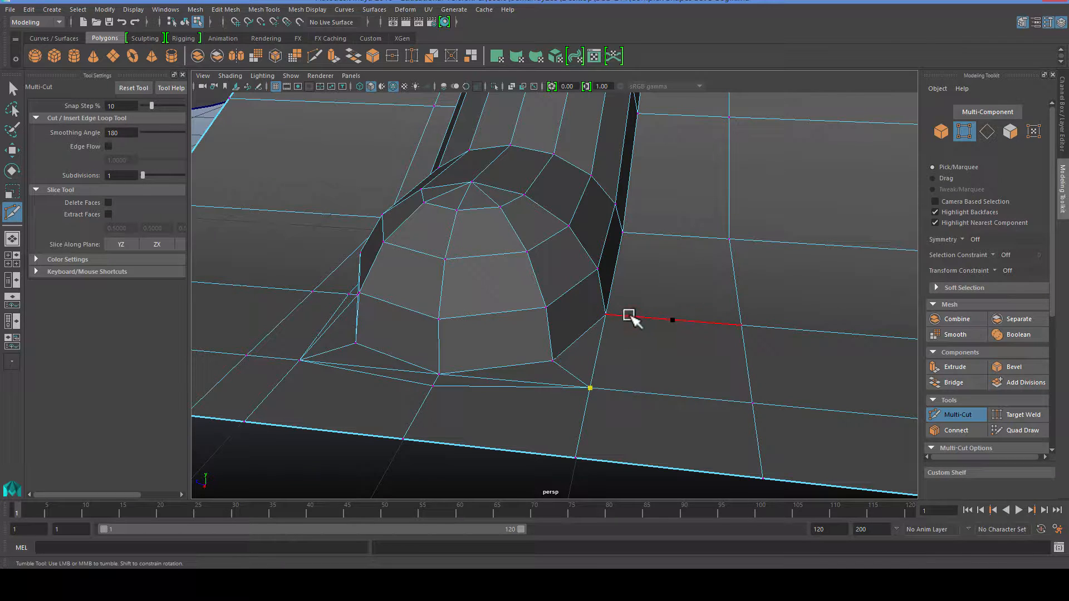
mouse_move(629, 318)
alt+mouse_down()
mouse_move(635, 298)
mouse_move(625, 299)
alt+mouse_up()
click(611, 339)
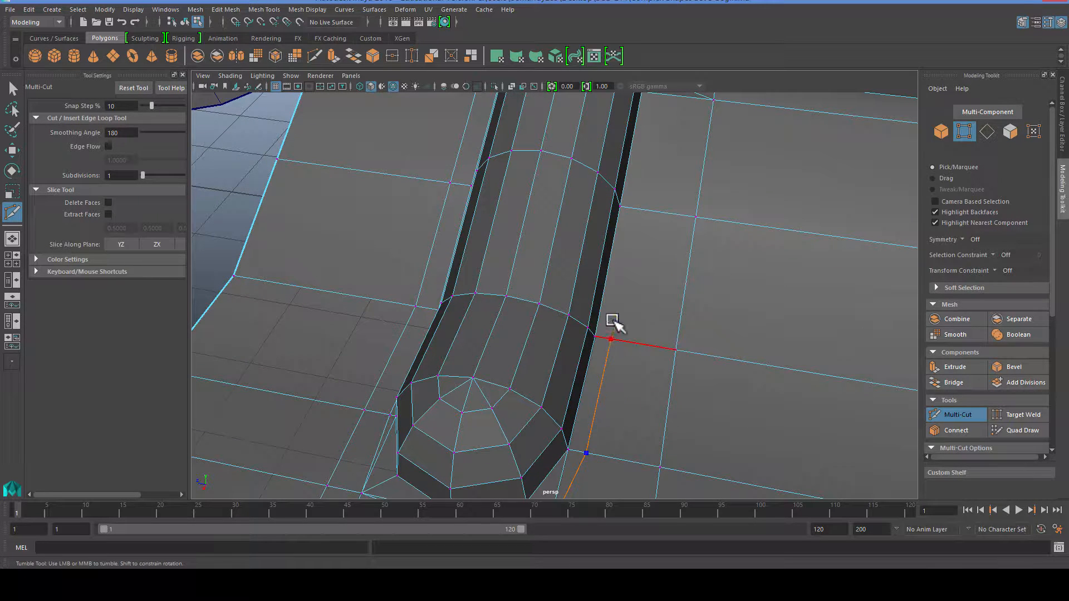
alt+middle_drag(626, 205, 578, 305)
scroll(578, 305, up, 4)
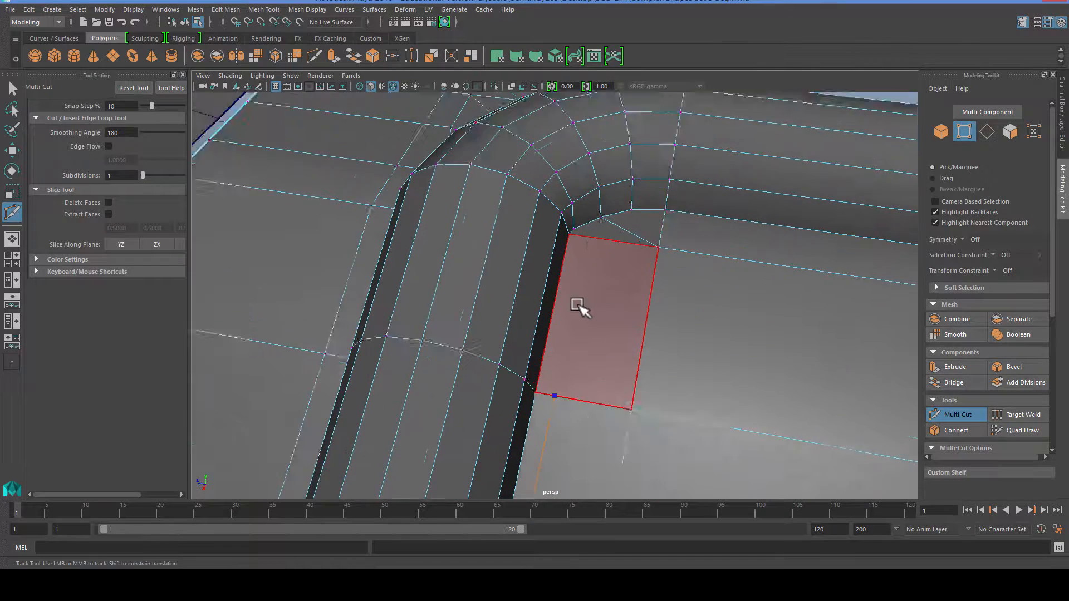
alt+middle_drag(660, 223, 601, 279)
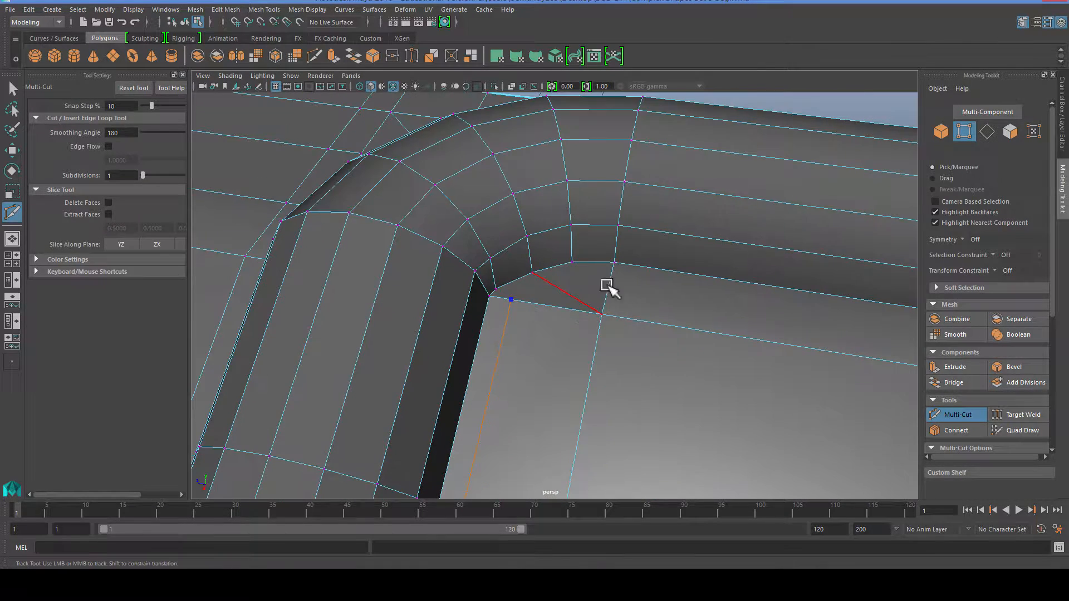
Continue the cut around the inner bend and along the second pipe section to the mesh's open border, completing the strip
shift+click(611, 273)
scroll(741, 333, down, 4)
alt+middle_drag(749, 334, 550, 305)
shift+click(668, 295)
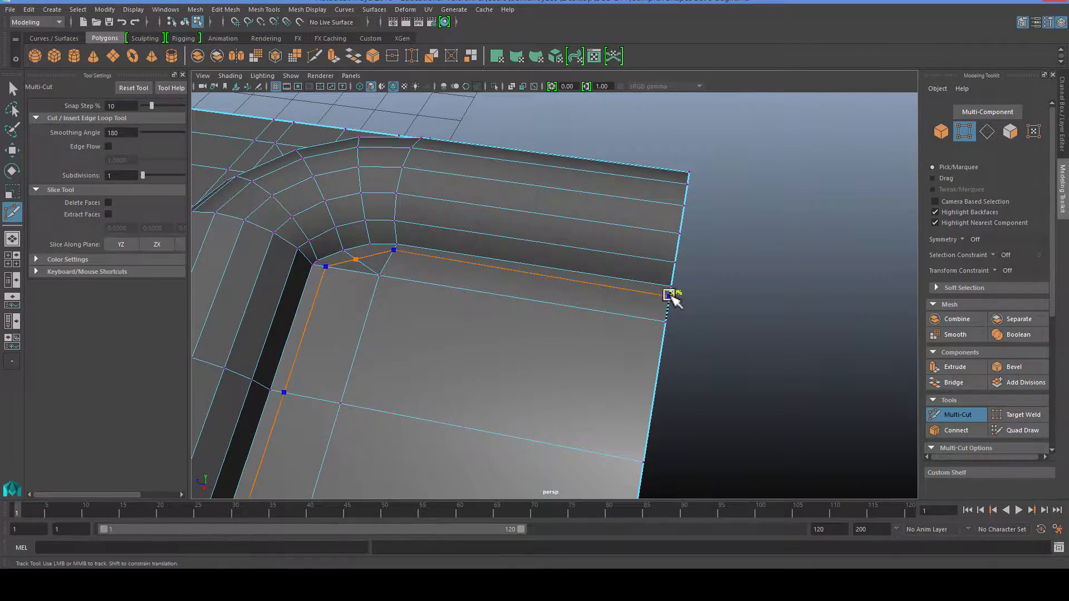
shift+drag(669, 295, 671, 292)
right_click(671, 296)
Move the strip vertex and border vertex of the base line at the outer bend along Z, snapping them to the pipe vertex
scroll(454, 342, down, 4)
alt+drag(454, 343, 644, 337)
alt+middle_drag(645, 338, 466, 270)
alt+drag(466, 269, 529, 305)
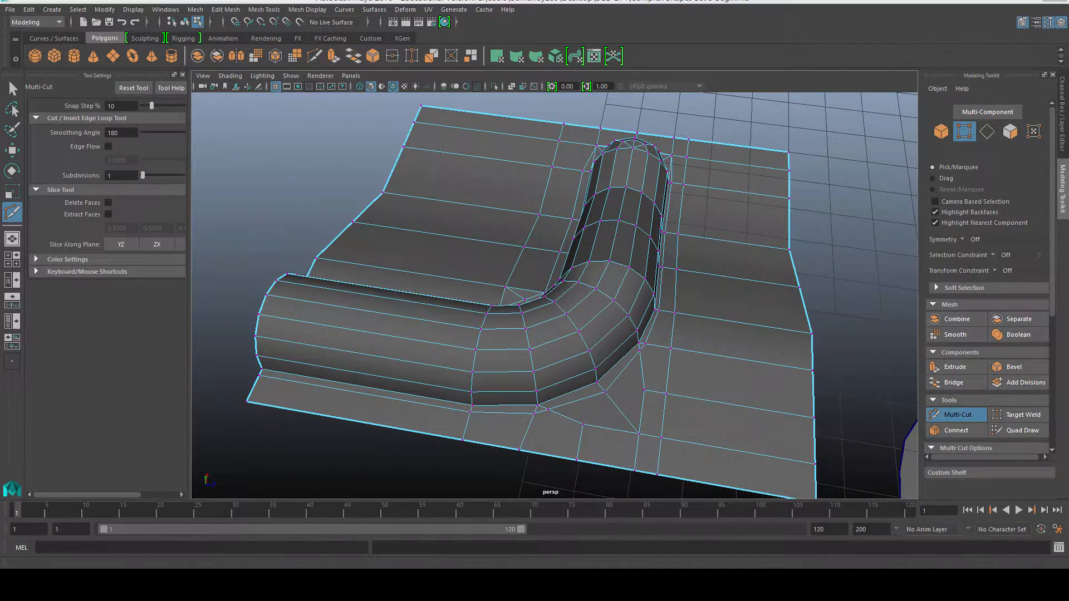
alt+middle_drag(610, 249, 609, 184)
scroll(554, 300, up, 4)
key(q)
scroll(518, 339, up, 4)
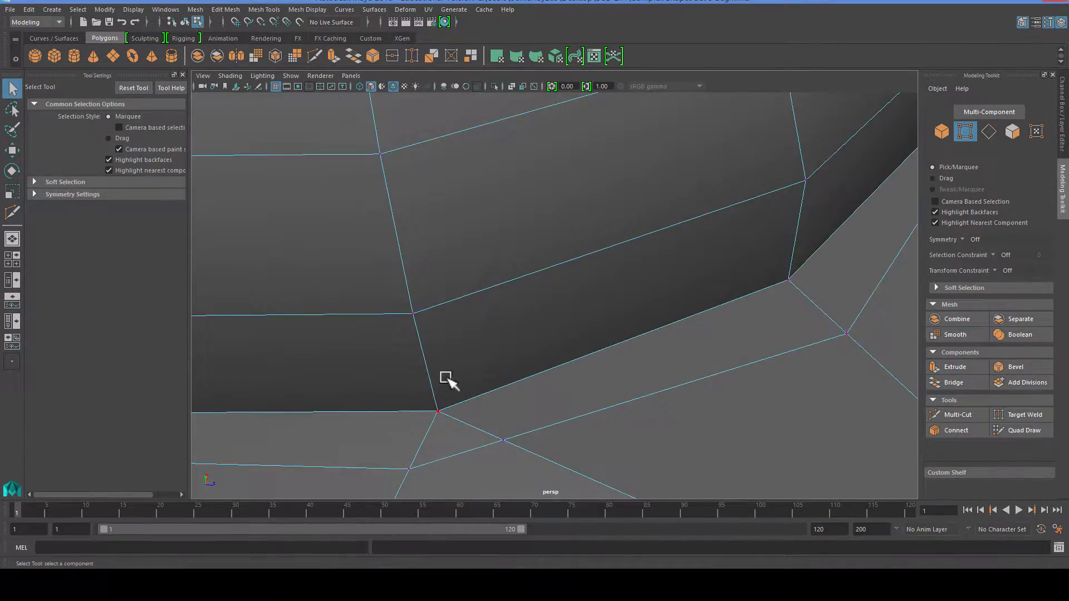
scroll(444, 385, down, 4)
scroll(454, 394, down, 2)
click(512, 368)
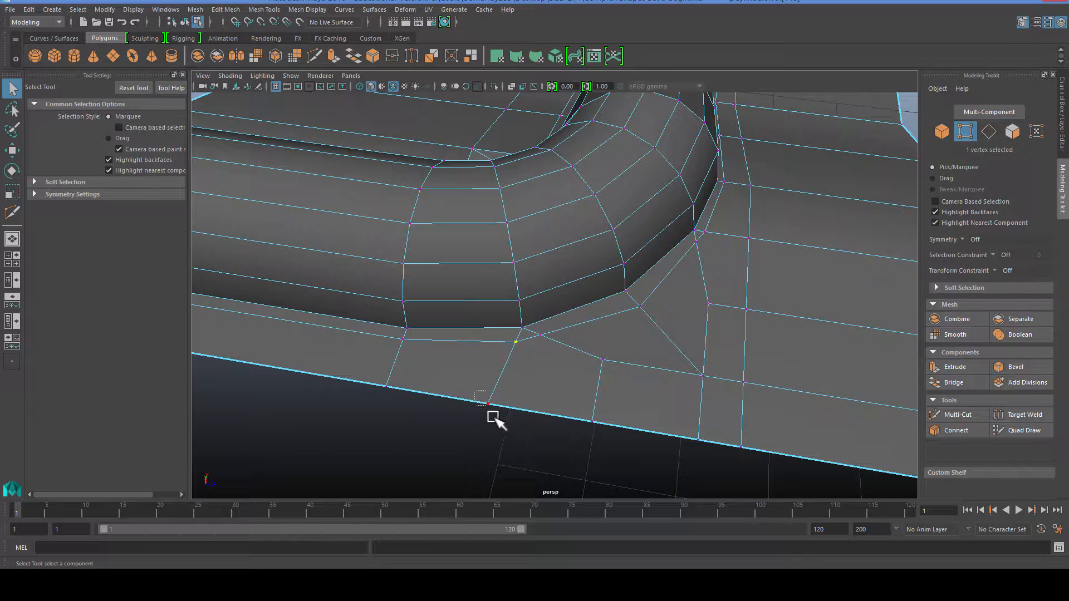
key(w)
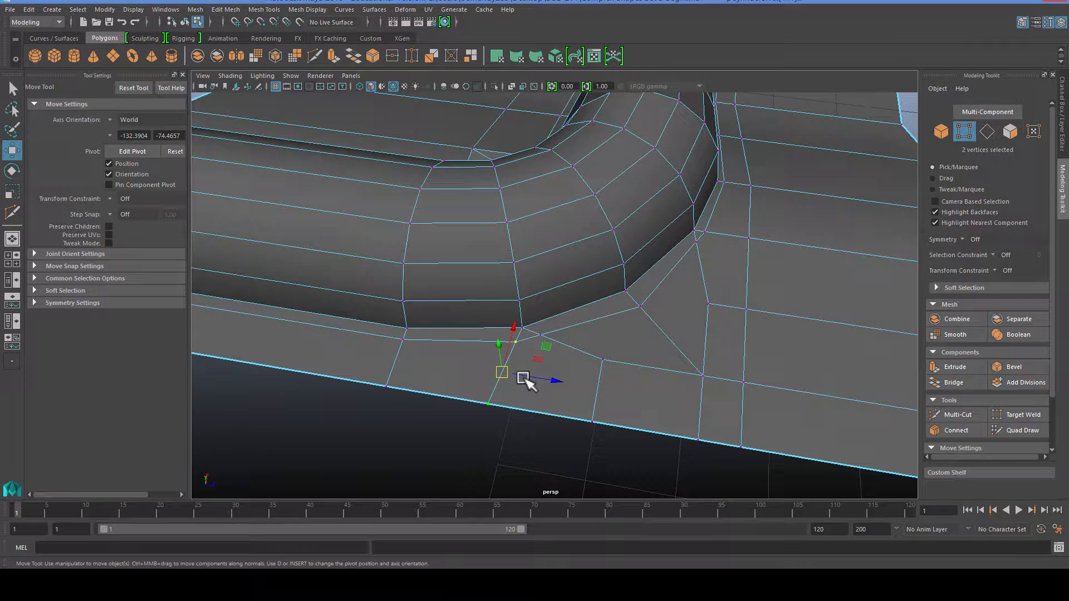
click(554, 382)
middle_drag(523, 327, 518, 329)
Adjust only the strip vertex next to the outer bend's pipe vertex along Y
click(498, 406)
key(v)
drag(521, 328, 490, 355)
scroll(488, 379, up, 5)
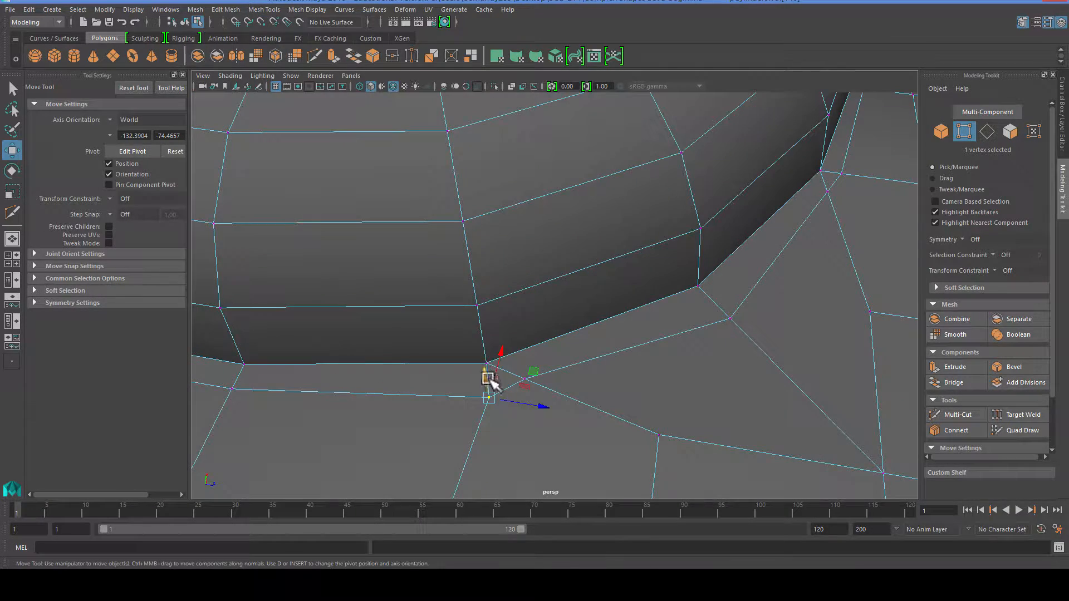
scroll(495, 387, down, 3)
alt+drag(504, 395, 507, 421)
click(520, 418)
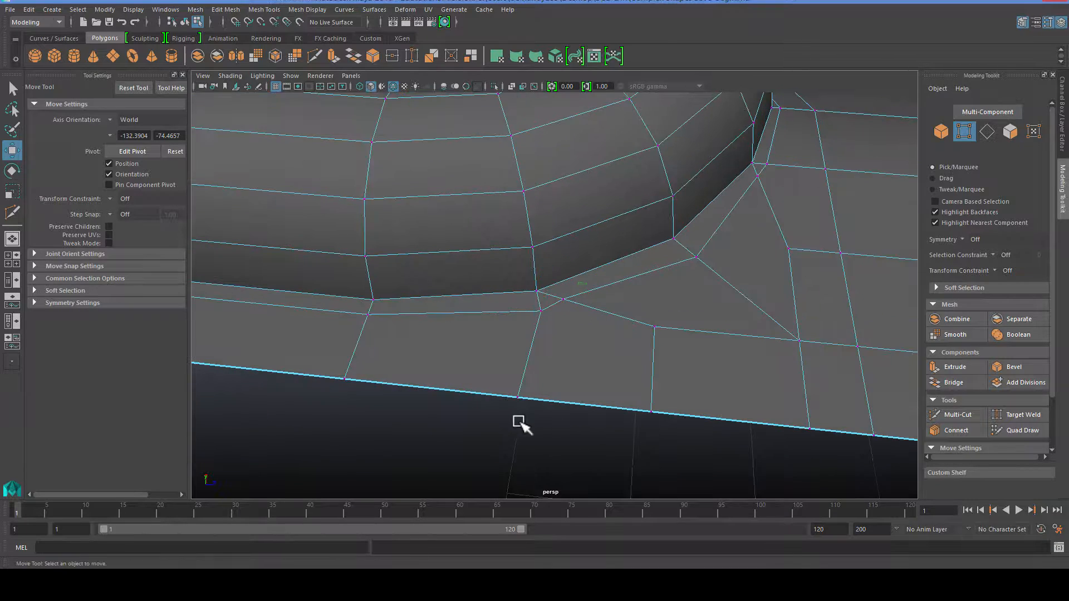
Align the strip vertex and the border vertex of that base line by scaling them flat to 0 along Z
scroll(521, 417, down, 2)
click(544, 306)
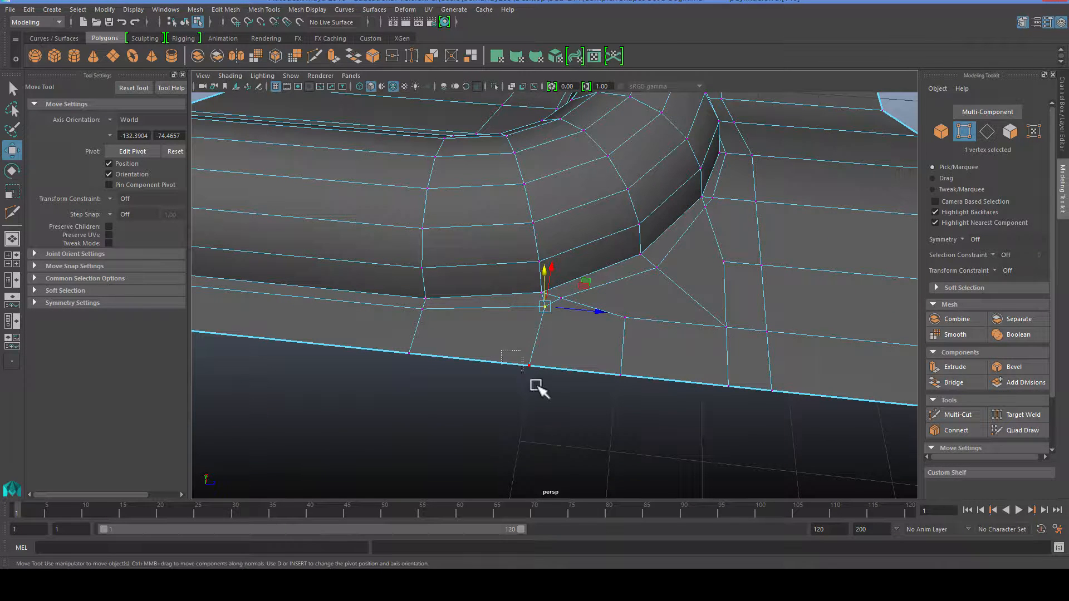
shift+click(530, 367)
key(r)
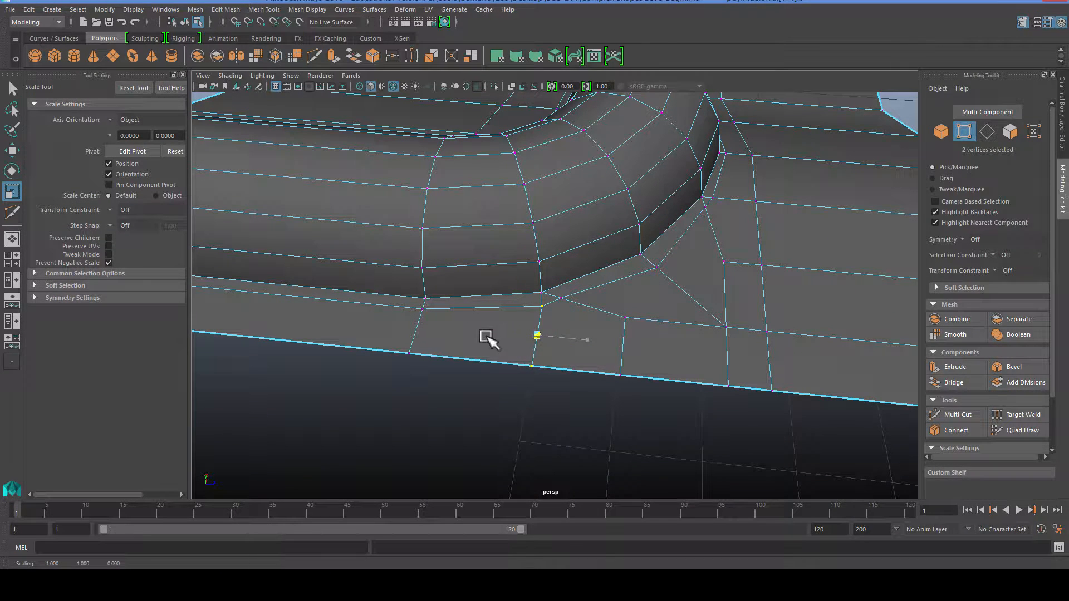
key(w)
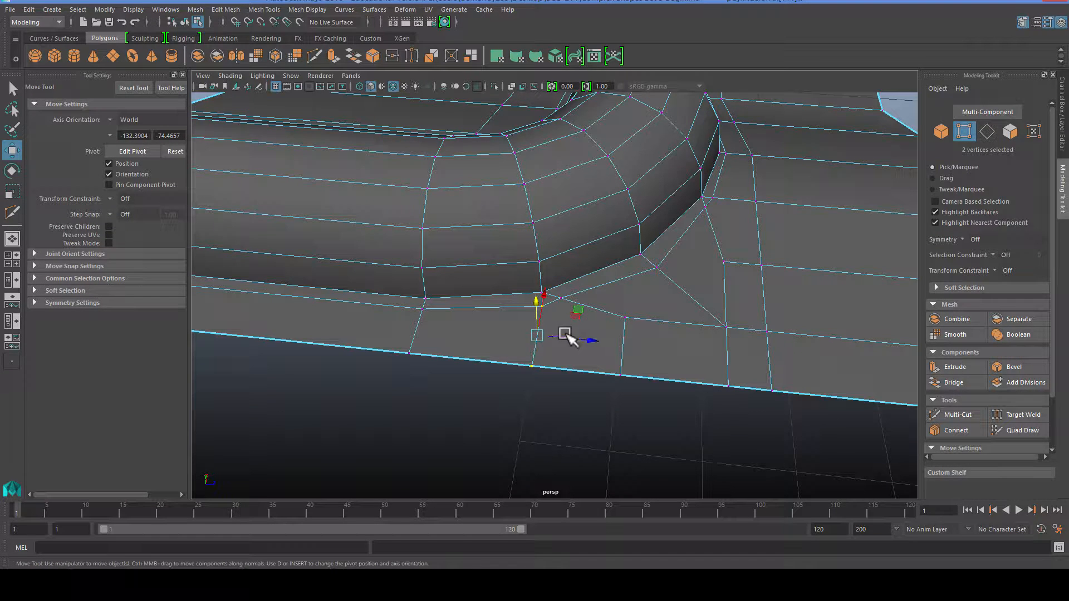
key(ctrl+z)
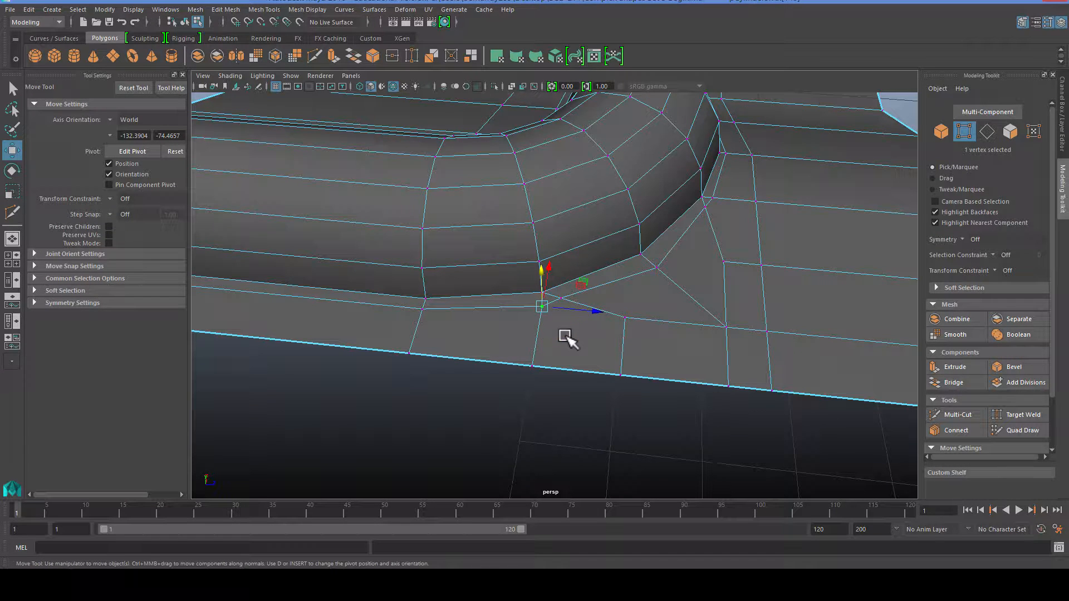
Reselect the strip and border vertices and snap them together along Z in line with the outer bend's pipe vertex
shift+click(551, 396)
click(573, 338)
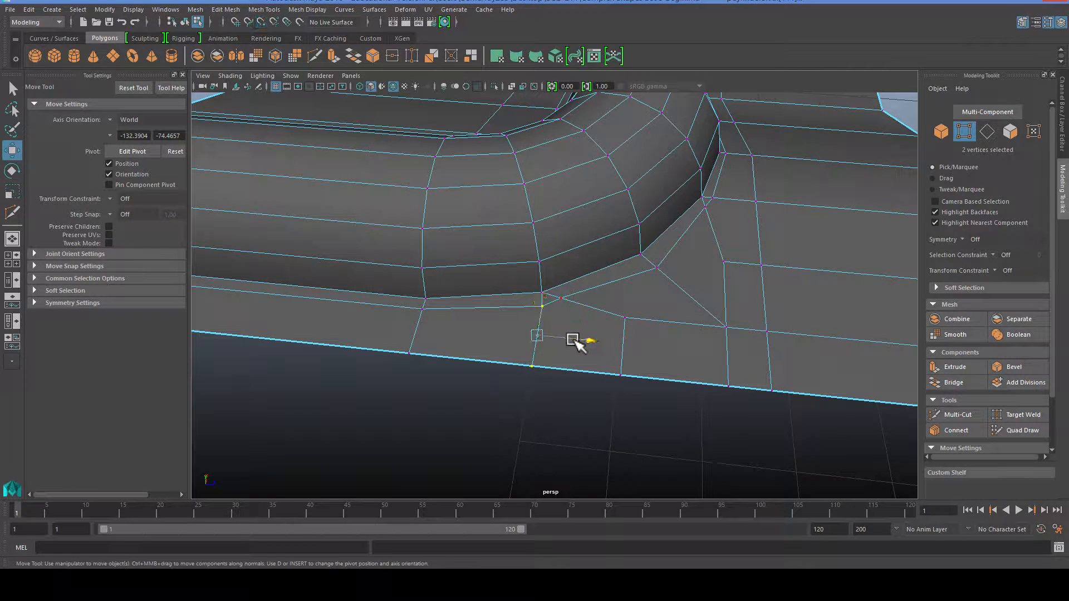
drag(544, 293, 544, 287)
key(ctrl+z)
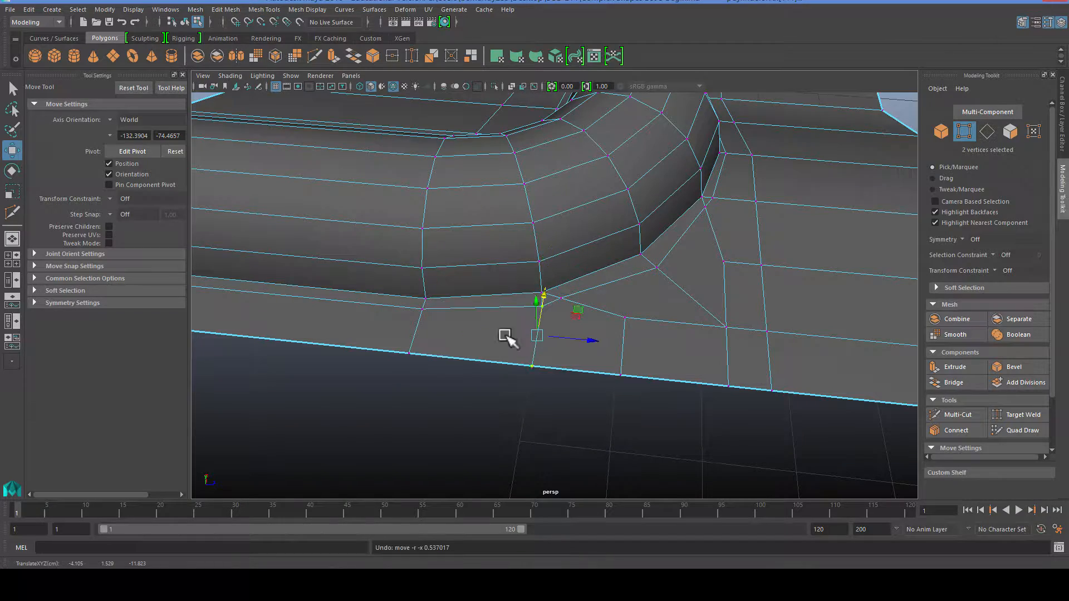
alt+drag(568, 341, 618, 390)
key(minus)
key(minus)
key(minus)
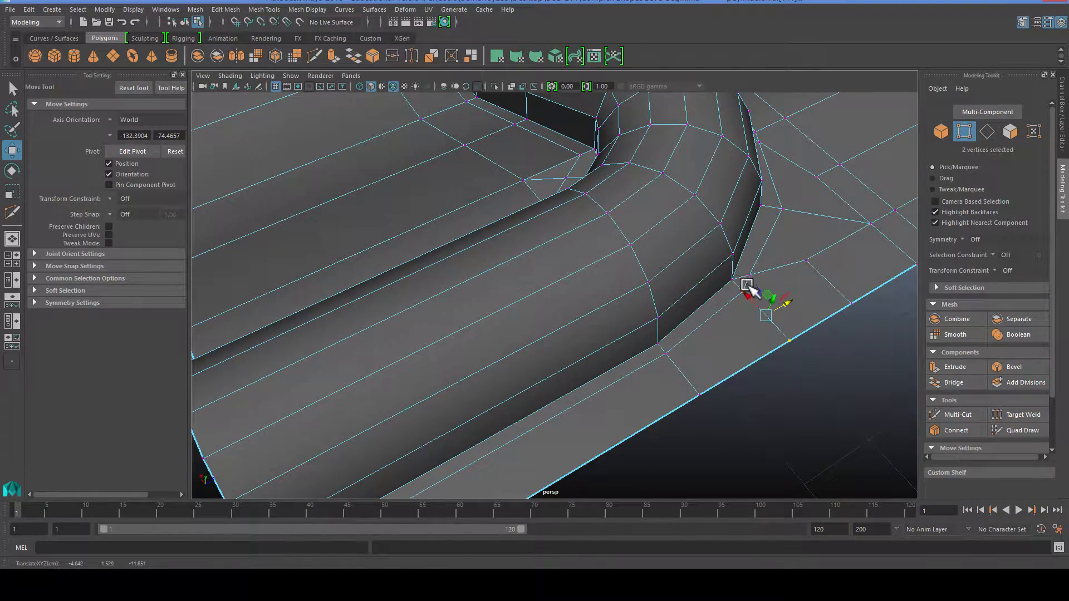
Target-weld the stray strip vertex beside the outer bend into the adjacent strip vertex on the base line, undoing the first attempt
alt+drag(747, 291, 626, 337)
alt+right_drag(626, 336, 656, 339)
alt+middle_drag(682, 334, 643, 320)
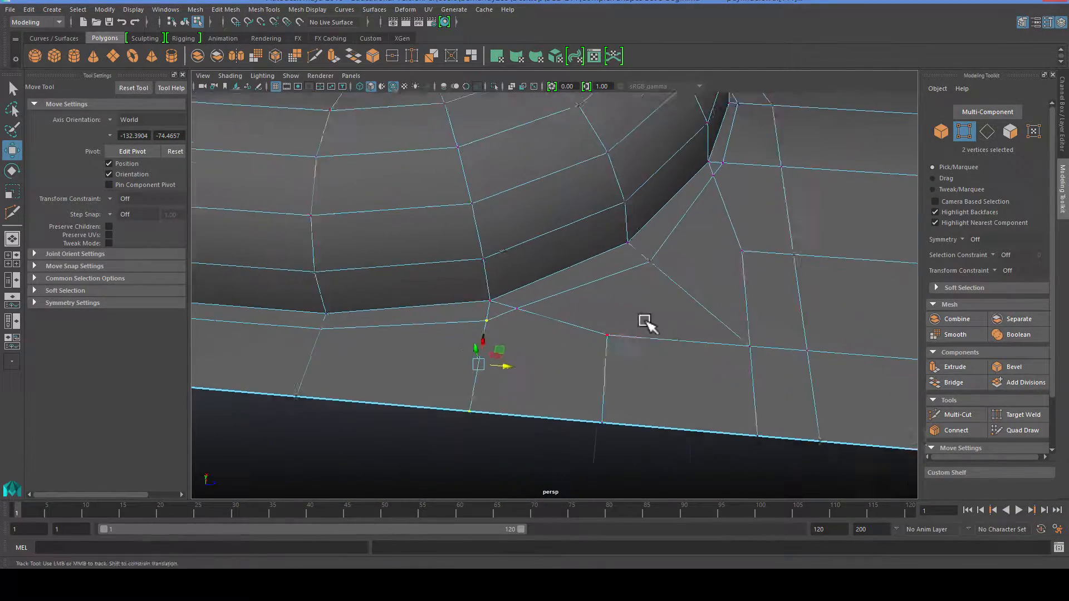
alt+drag(642, 320, 636, 324)
scroll(572, 324, up, 3)
drag(597, 458, 598, 457)
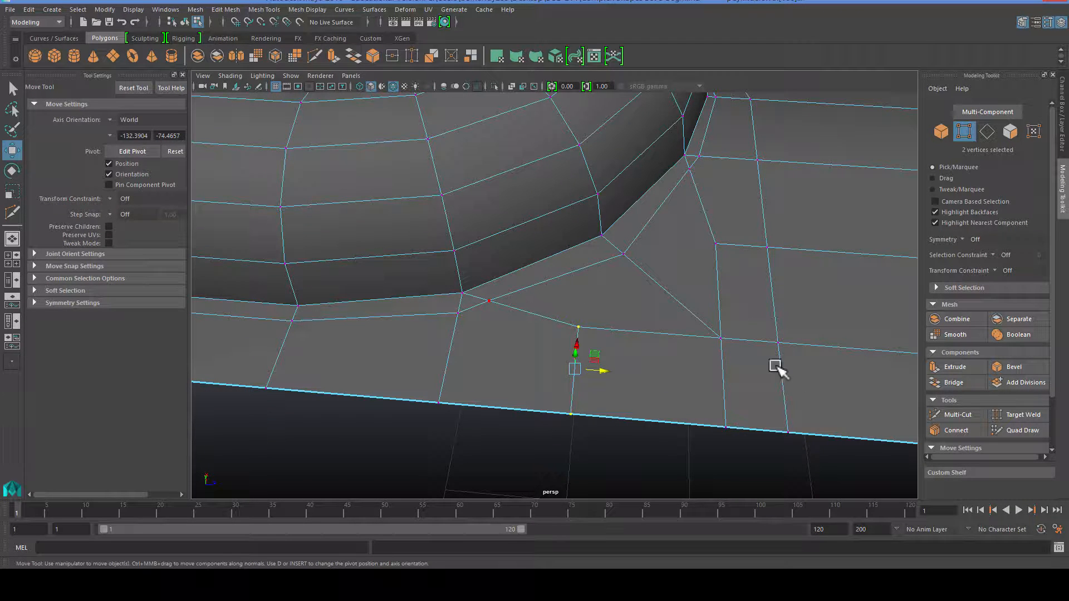
click(999, 415)
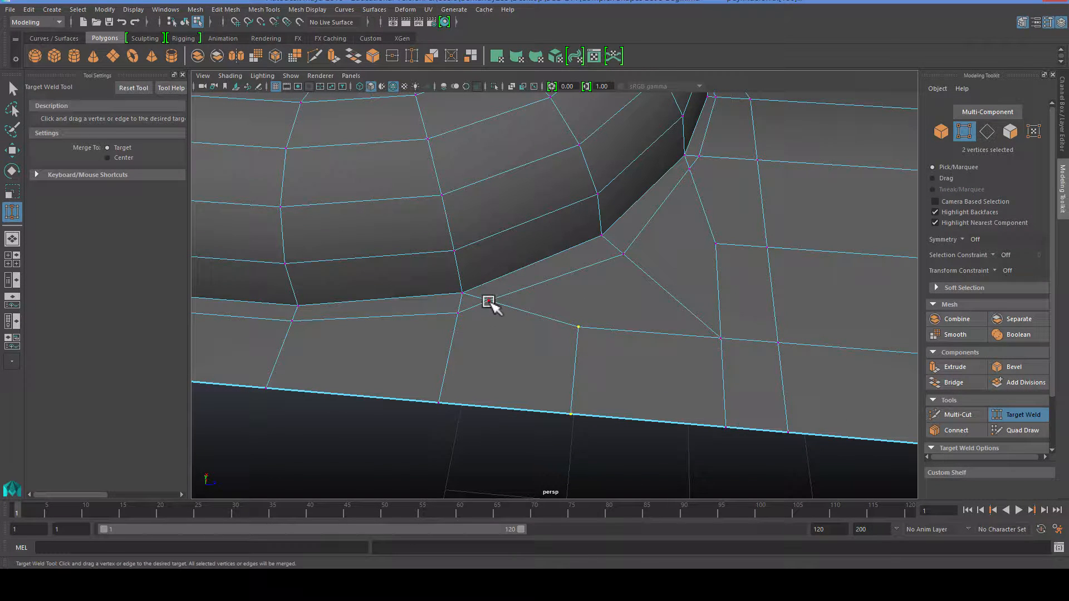
drag(454, 317, 455, 316)
key(ctrl+z)
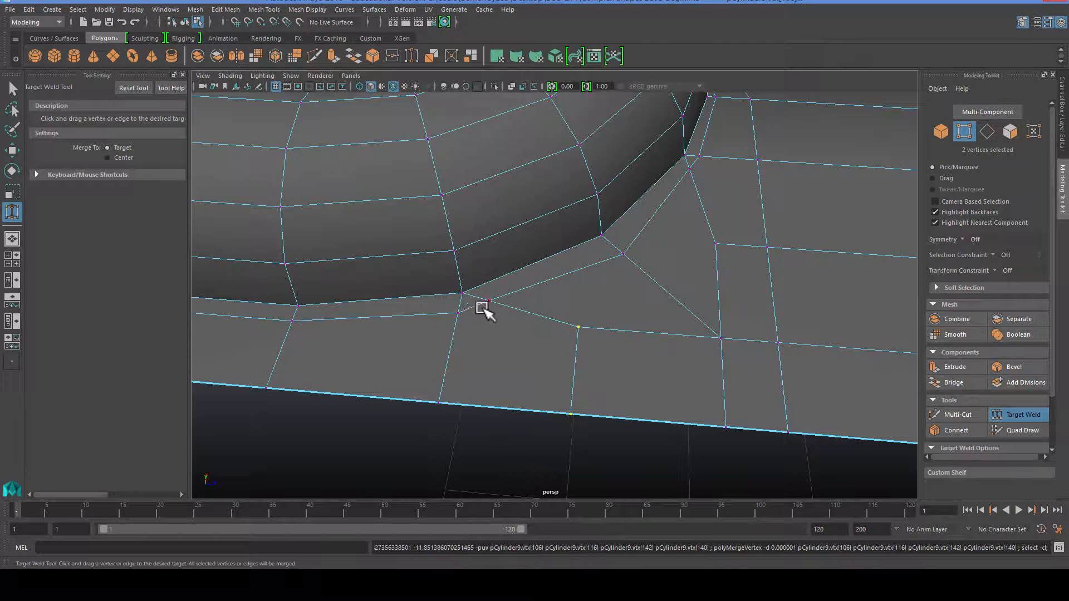
drag(470, 310, 458, 320)
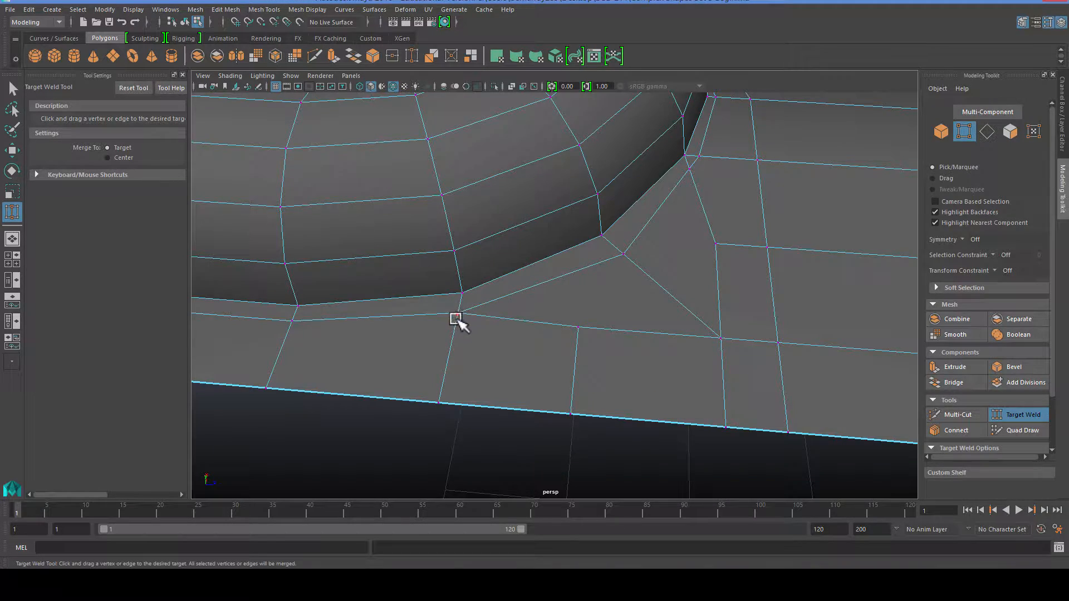
Target-weld the matching stray strip vertex on the other side of the outer bend into the strip vertex below the pipe
scroll(557, 340, down, 5)
alt+drag(588, 347, 535, 362)
scroll(537, 362, up, 4)
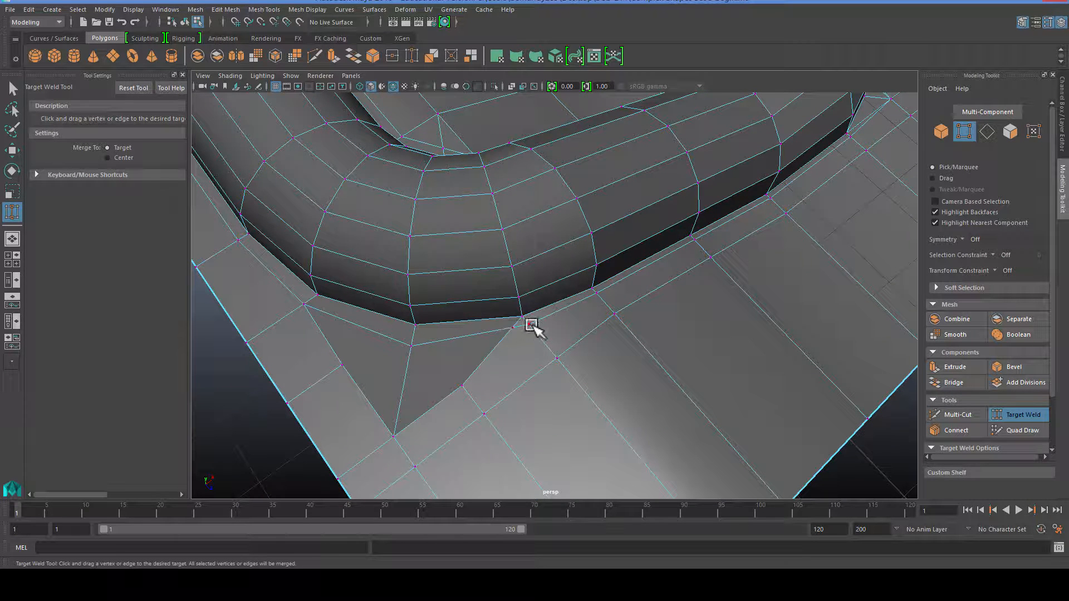
drag(521, 328, 527, 324)
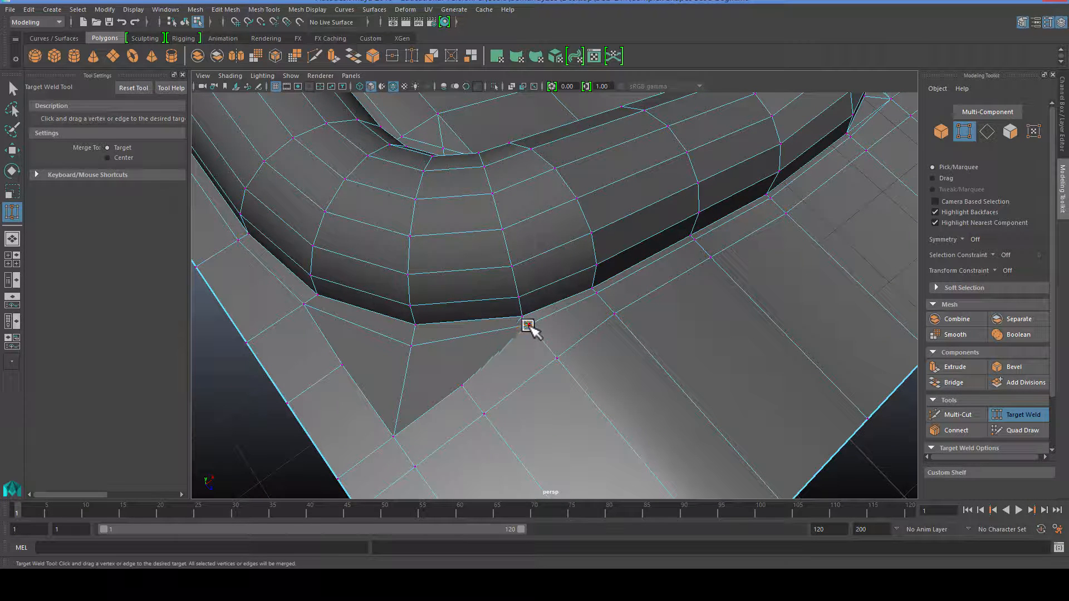
Shift the vertices of the corner base line beside the outer bend along Z toward the pipe
alt+drag(511, 392, 593, 379)
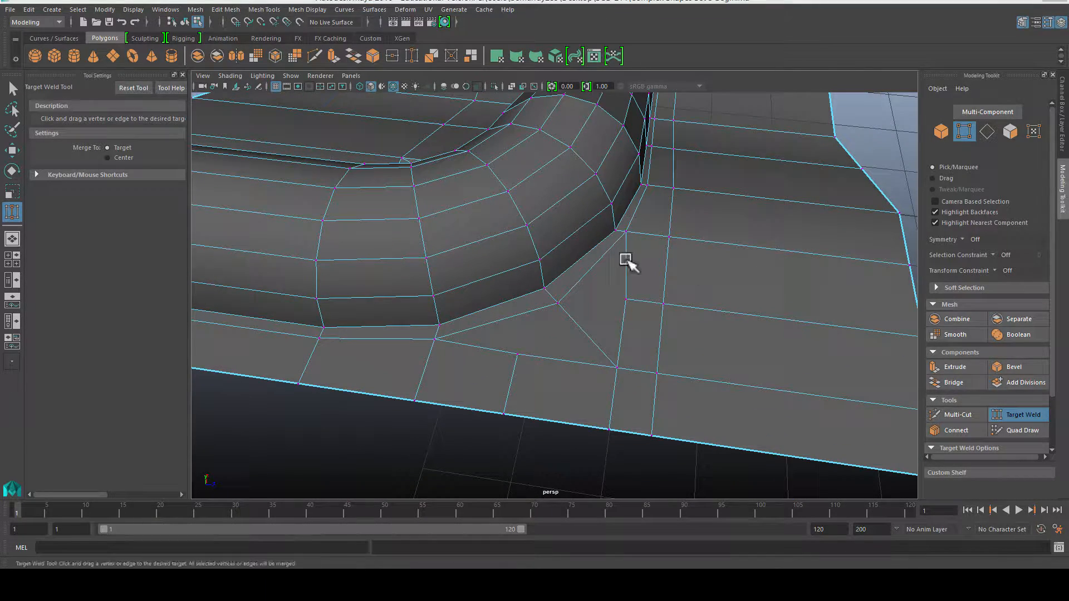
drag(626, 300, 627, 384)
key(w)
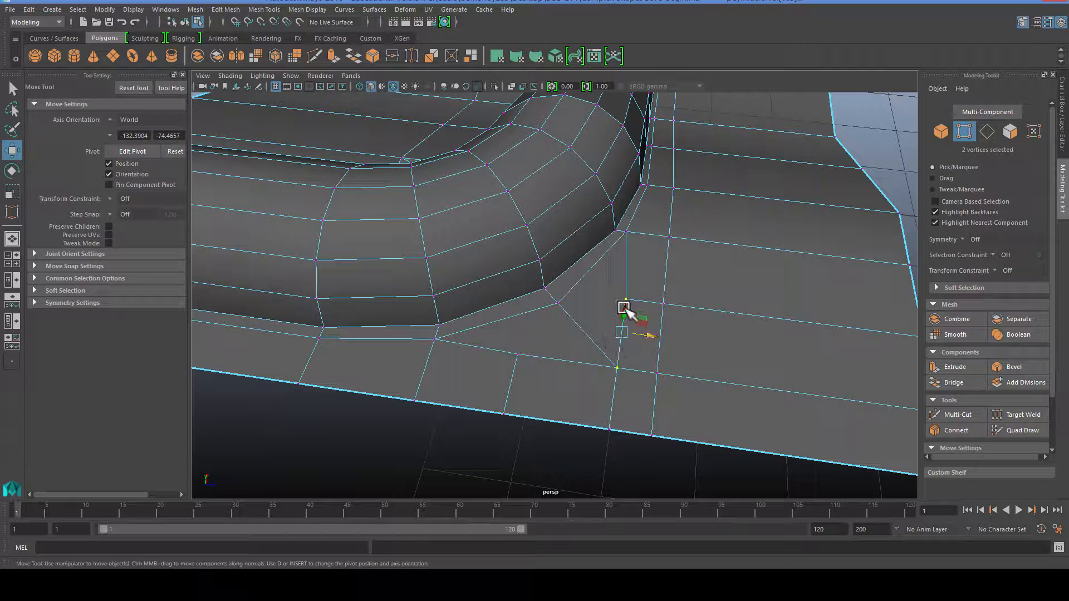
ctrl+click(625, 233)
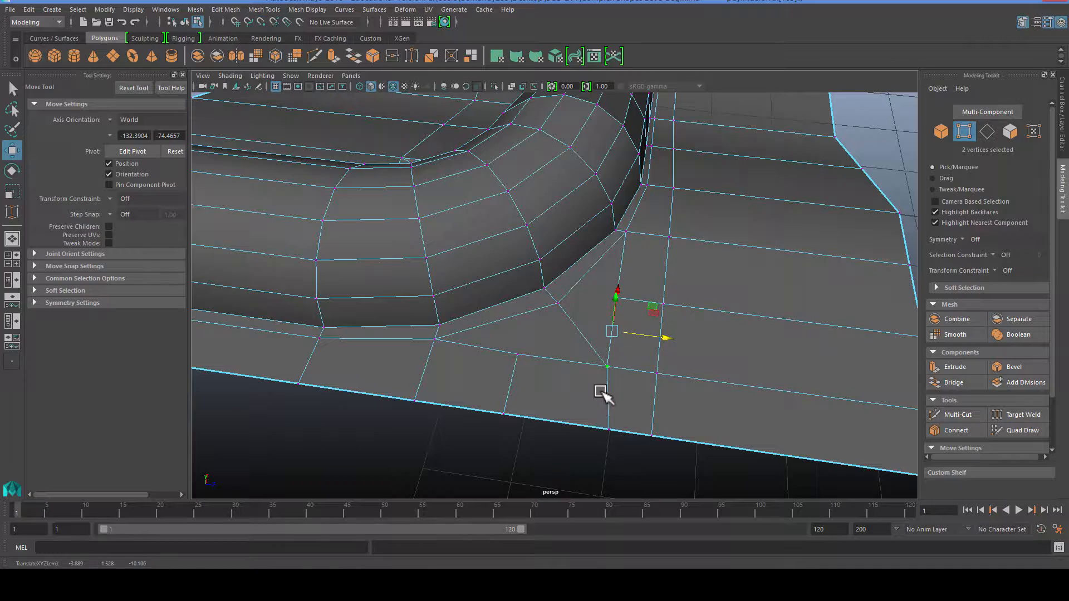
click(660, 307)
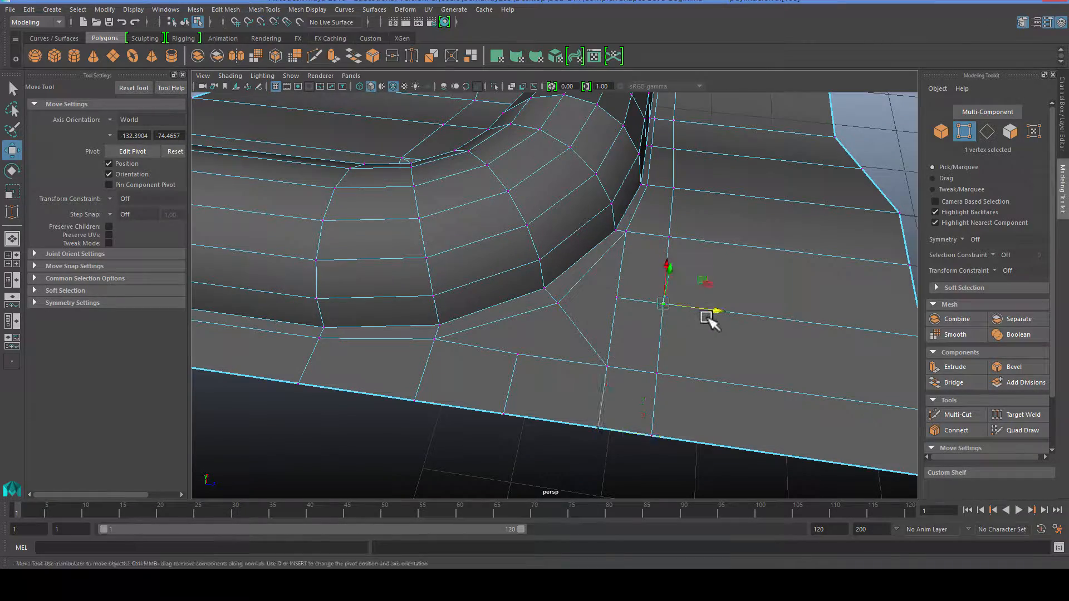
Delete the three surplus diagonal edges between the rounded pipe end and the surrounding strip
scroll(676, 347, down, 3)
alt+drag(676, 346, 351, 334)
scroll(546, 339, up, 5)
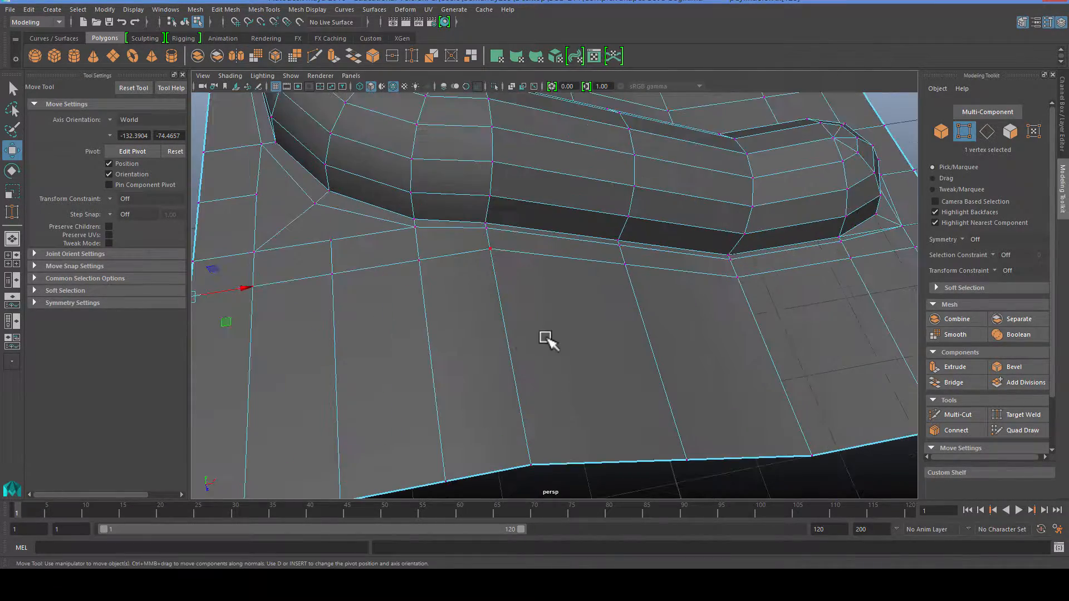
alt+drag(546, 339, 530, 364)
scroll(422, 352, up, 4)
scroll(447, 326, down, 3)
right_drag(528, 272, 528, 241)
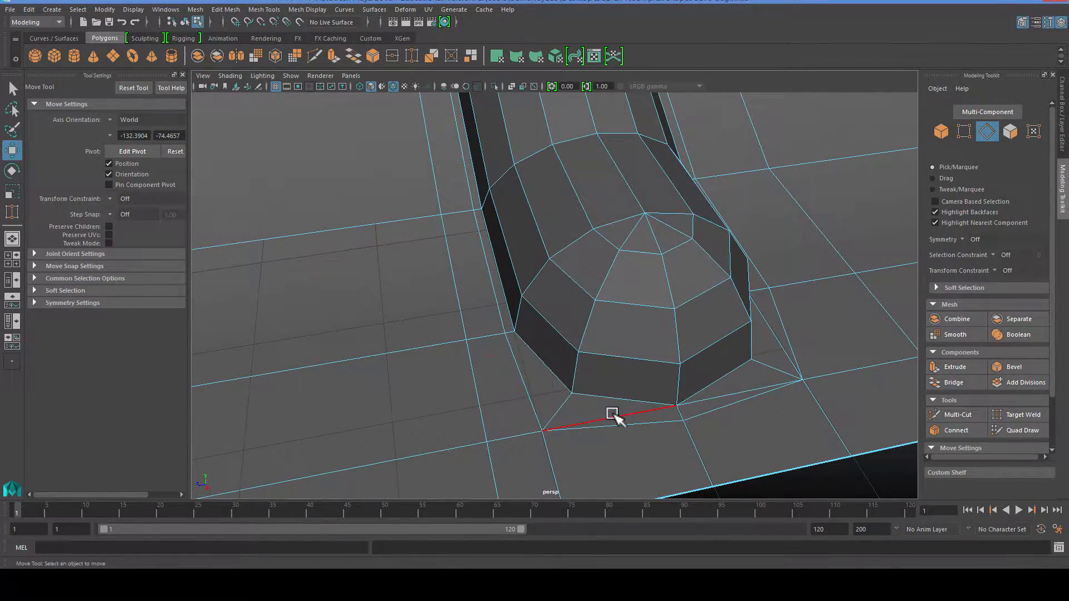
click(625, 417)
key(Delete)
click(708, 400)
key(Delete)
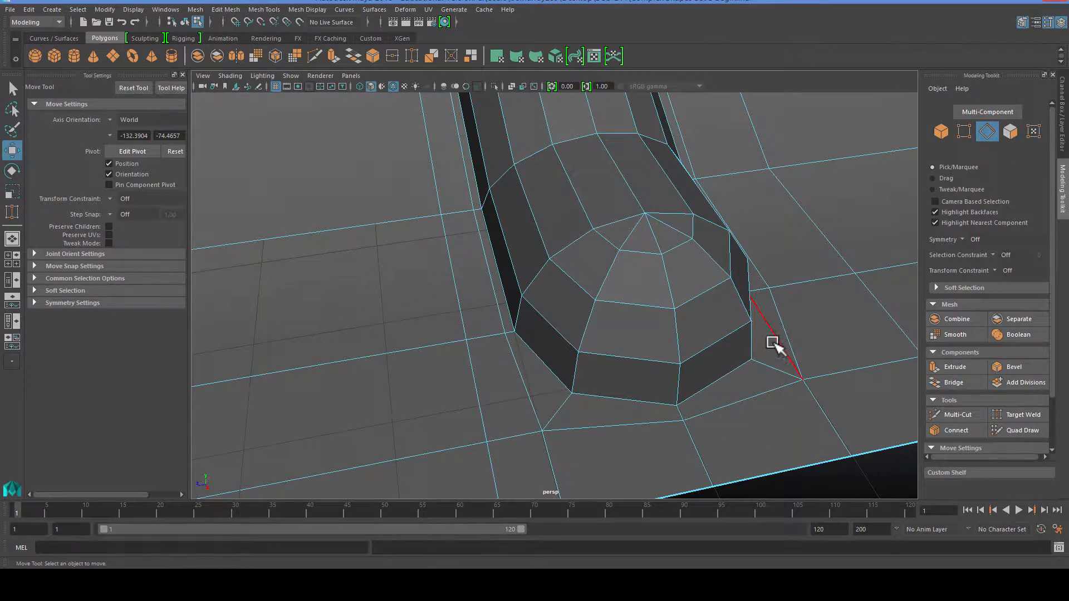
click(773, 341)
key(Delete)
Cut edges from the open pipe vertices at the inner bend to the diagonal strip edge with Multi-Cut
alt+drag(755, 378, 565, 415)
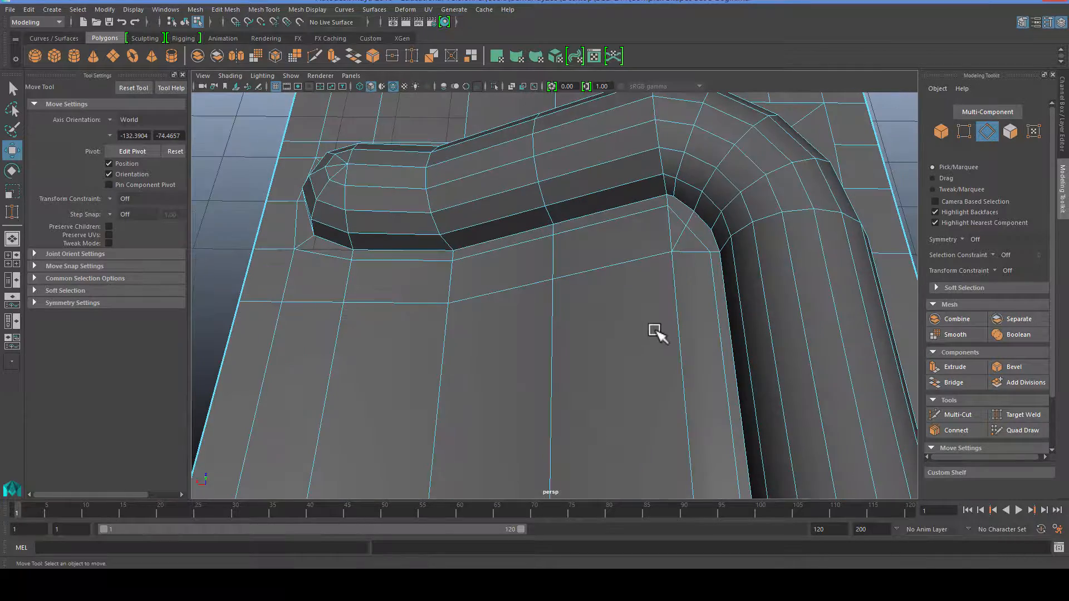
alt+right_drag(655, 331, 689, 305)
alt+middle_drag(689, 305, 547, 388)
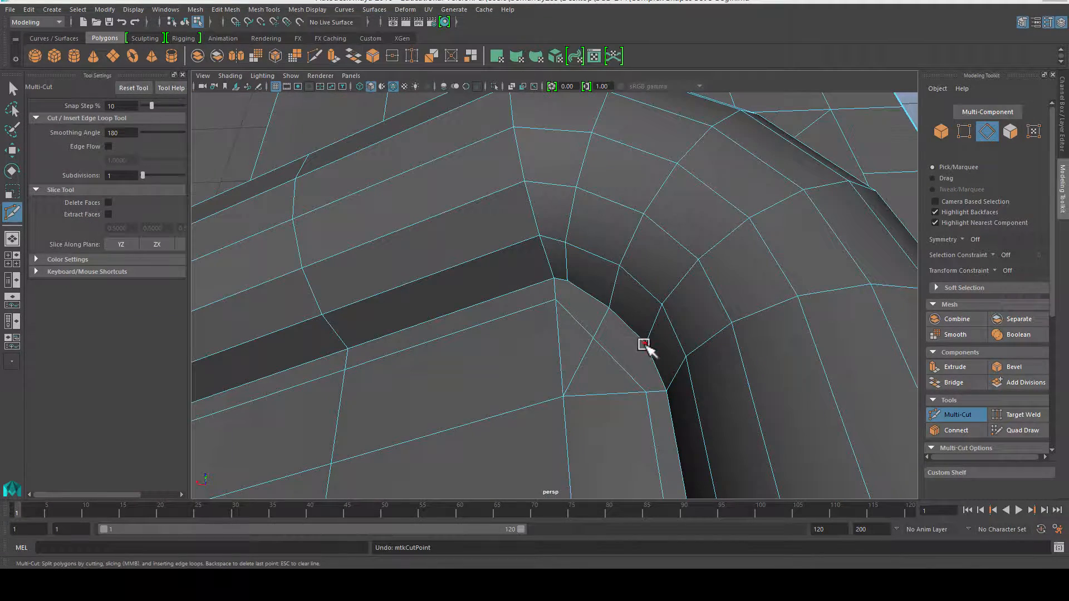
click(644, 344)
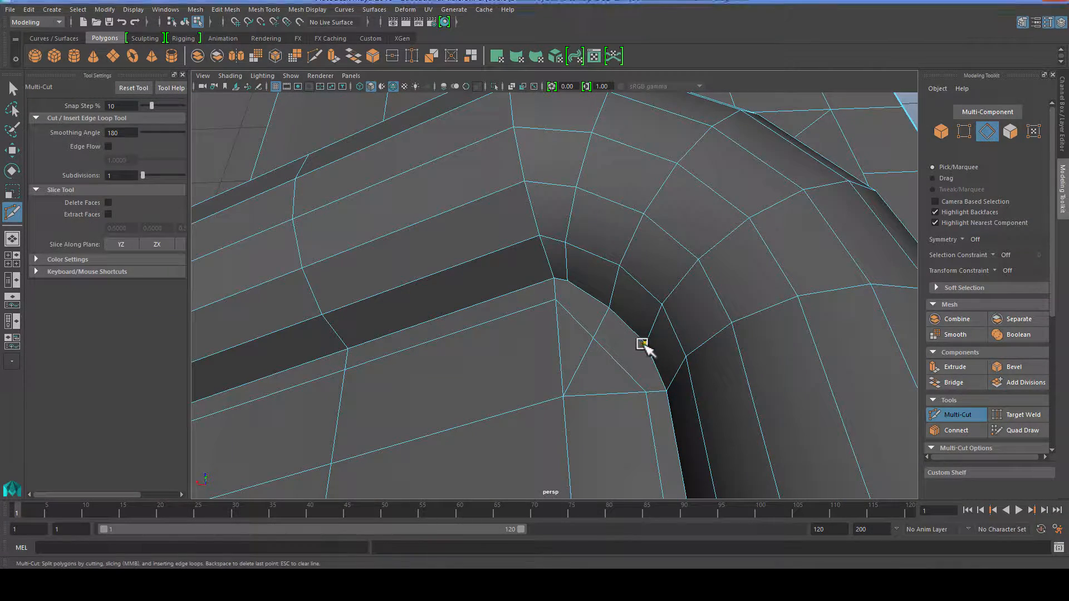
click(617, 365)
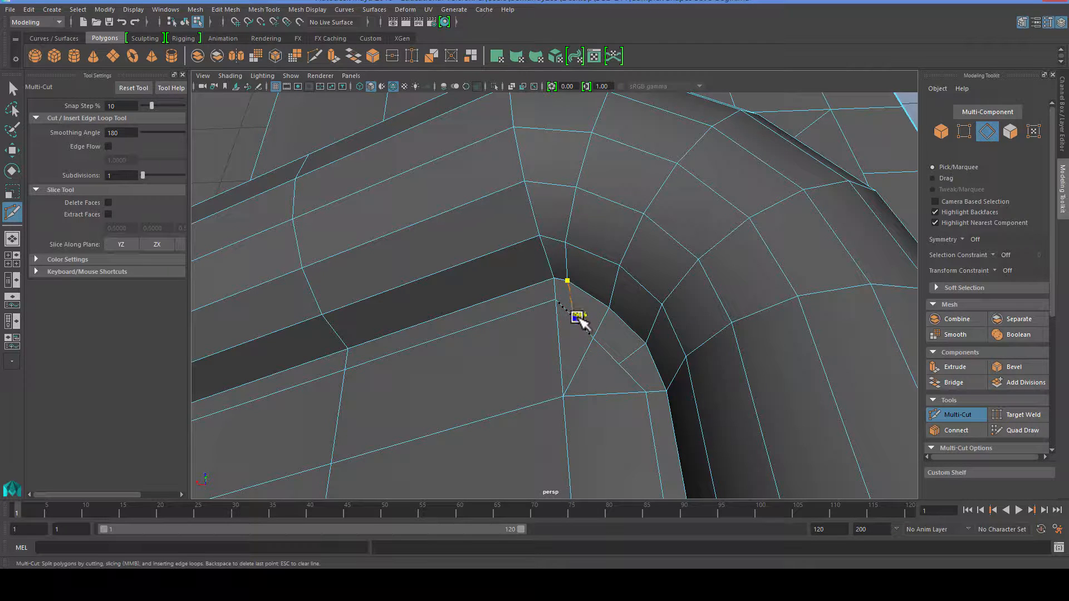
key(q)
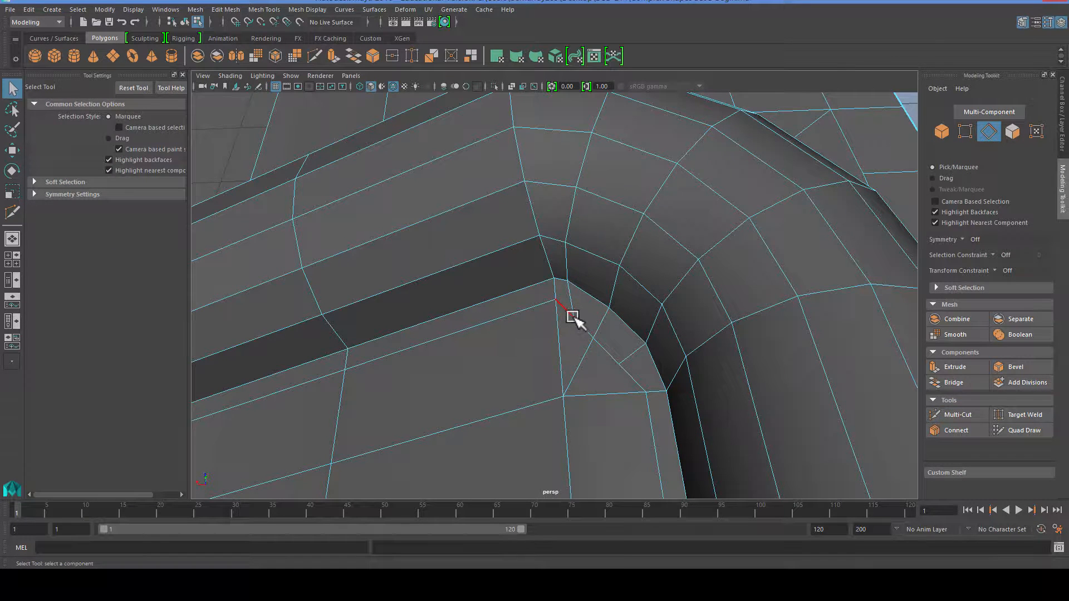
Move the new strip vertex nearest the start of the inner bend closer to the pipe's edge
right_drag(573, 272, 509, 272)
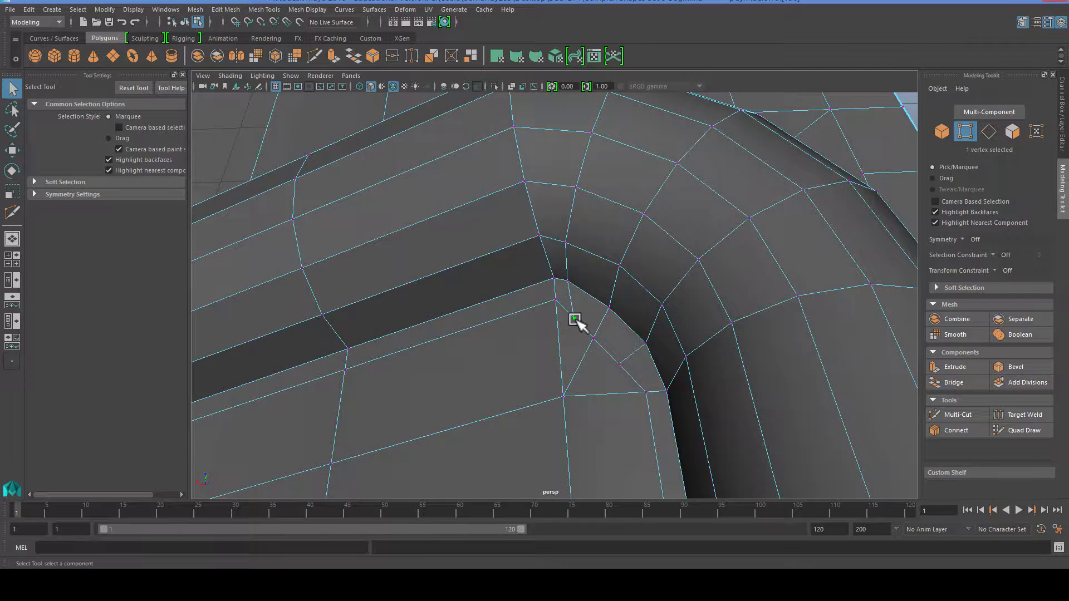
key(w)
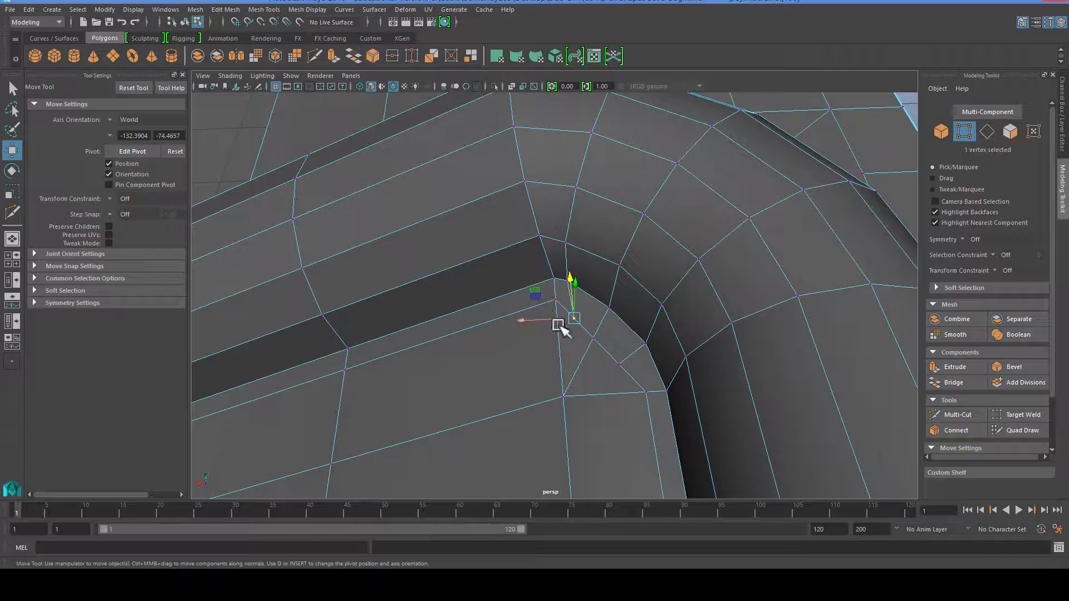
alt+drag(560, 329, 657, 331)
click(704, 310)
middle_drag(646, 340, 620, 276)
drag(617, 274, 616, 273)
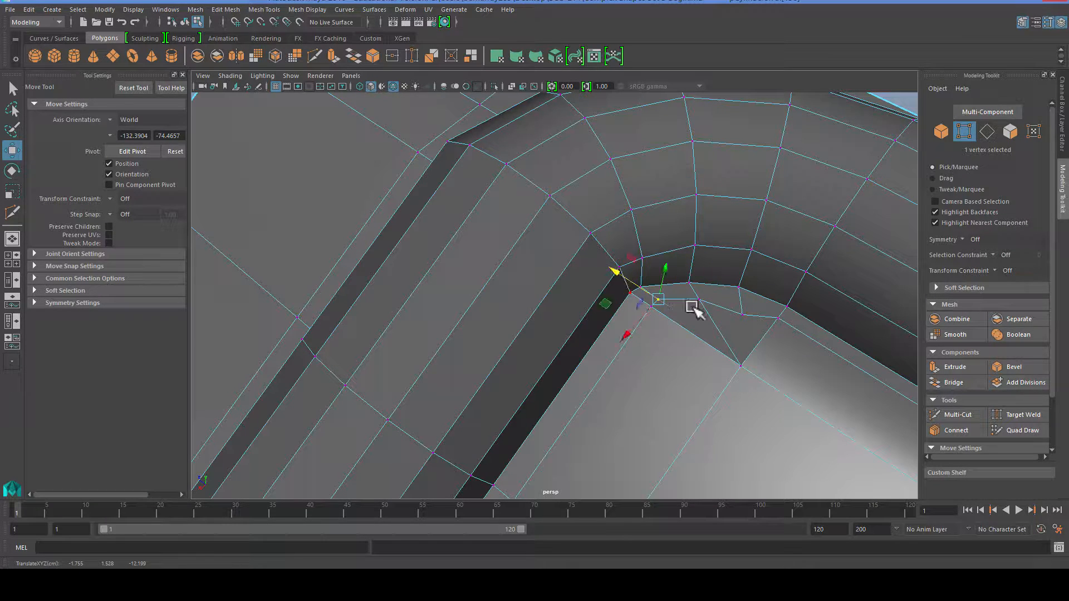
Reposition the remaining inner-bend strip vertices and the corner vertex so the strip follows the pipe's curve evenly
click(742, 316)
middle_drag(686, 325, 710, 350)
alt+drag(717, 367, 528, 346)
scroll(528, 346, up, 5)
drag(471, 393, 397, 306)
scroll(473, 338, down, 3)
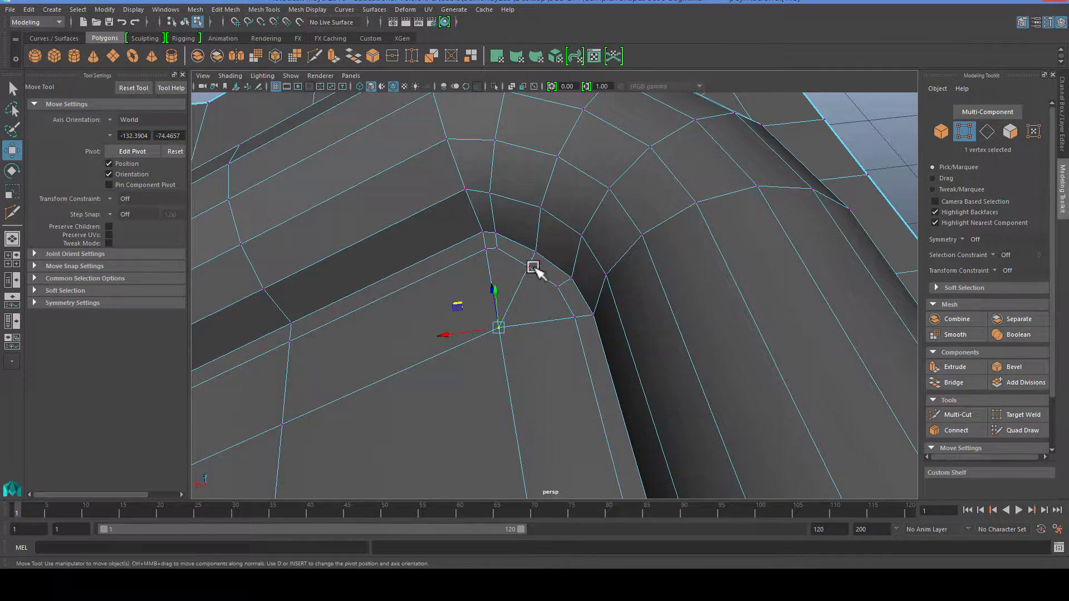
Preview the mesh smoothed with wireframe on shaded turned off, and inspect the transitions between pipe and base
right_drag(534, 268, 552, 242)
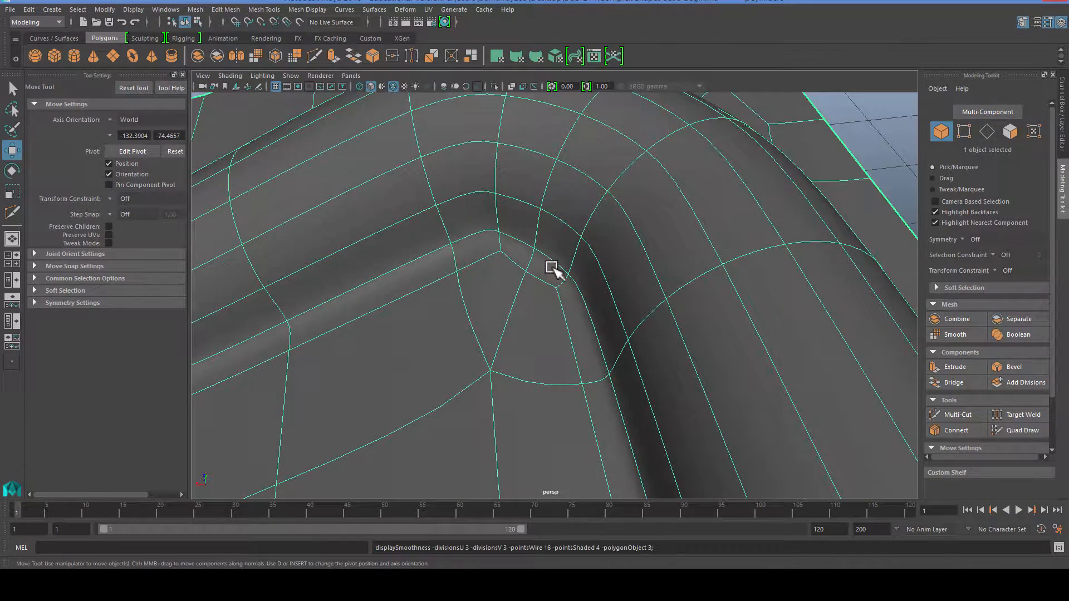
alt+drag(554, 270, 692, 264)
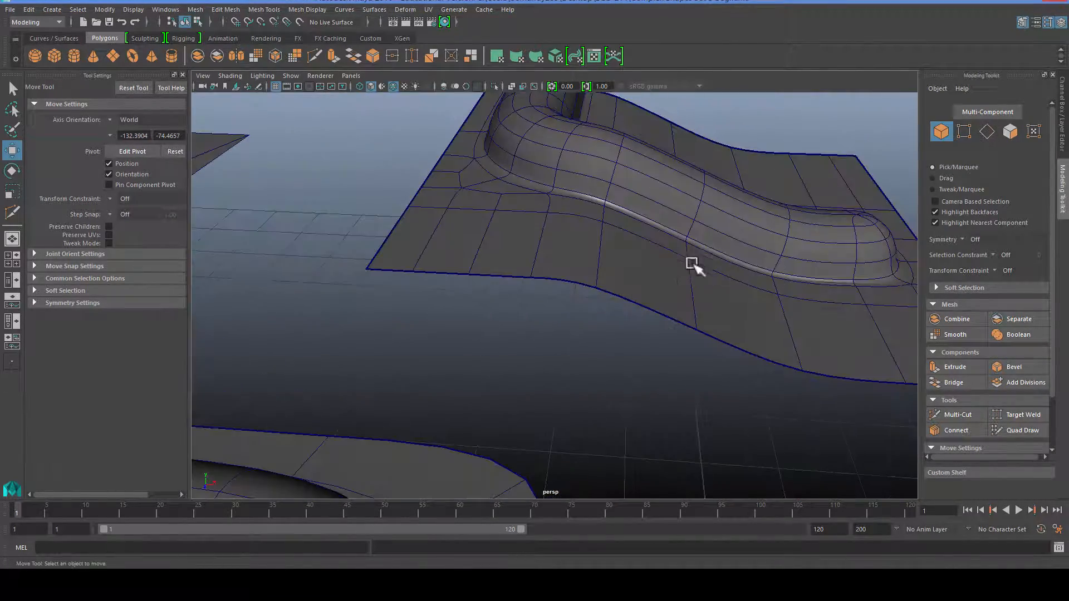
click(393, 86)
mouse_move(582, 208)
alt+mouse_down()
mouse_move(360, 193)
mouse_move(479, 284)
alt+mouse_up()
click(520, 320)
alt+drag(520, 320, 680, 296)
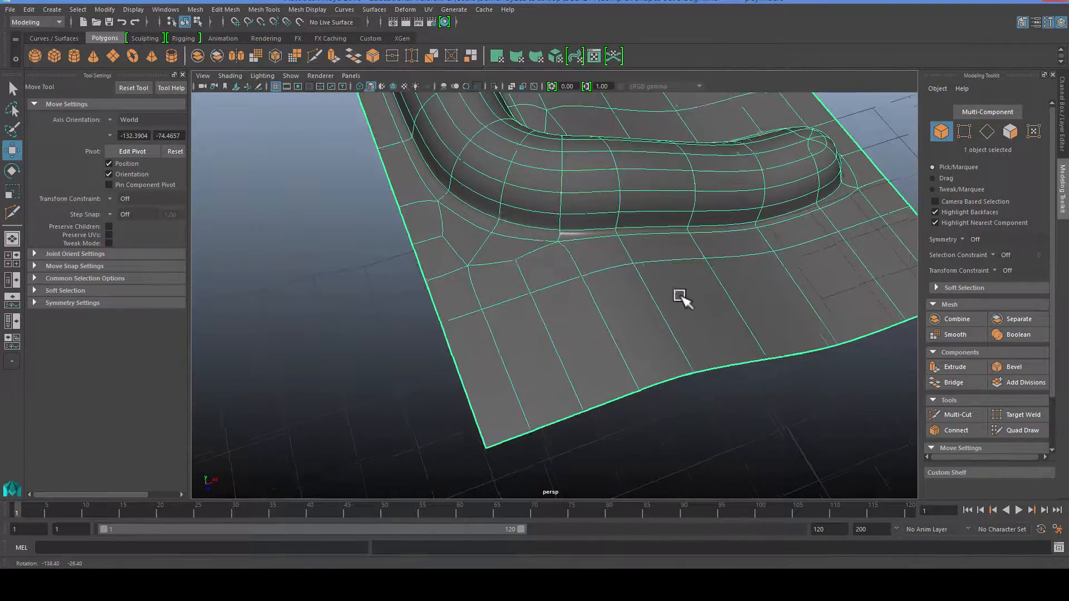
right_drag(511, 193, 586, 564)
alt+drag(616, 363, 794, 363)
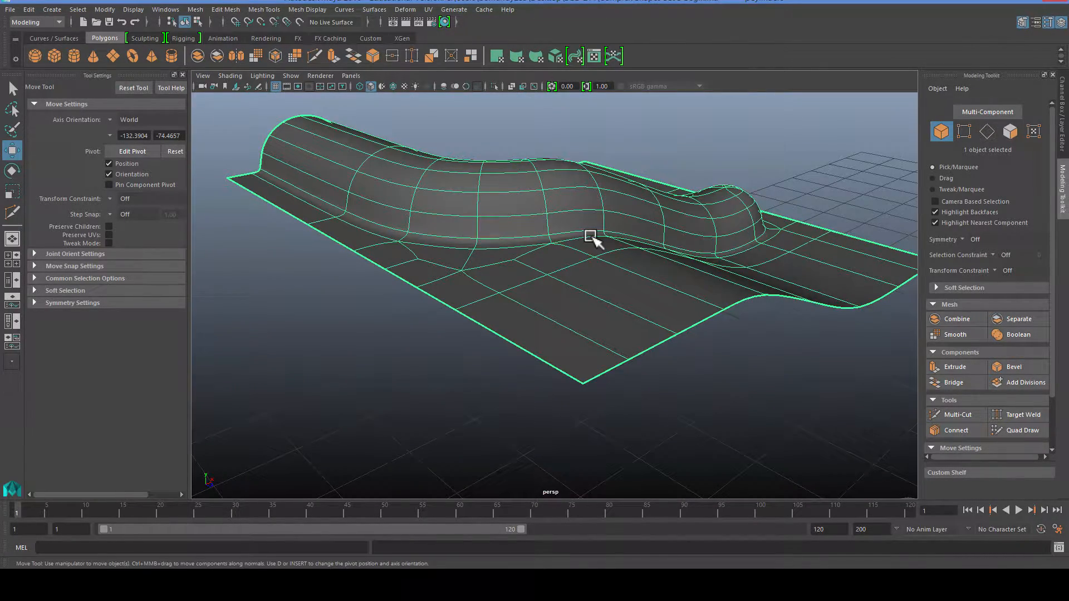
Return to the unsmoothed mesh and select the two rows of faces along the pipe's top over its full length
key(1)
alt+drag(615, 248, 471, 266)
scroll(616, 358, up, 4)
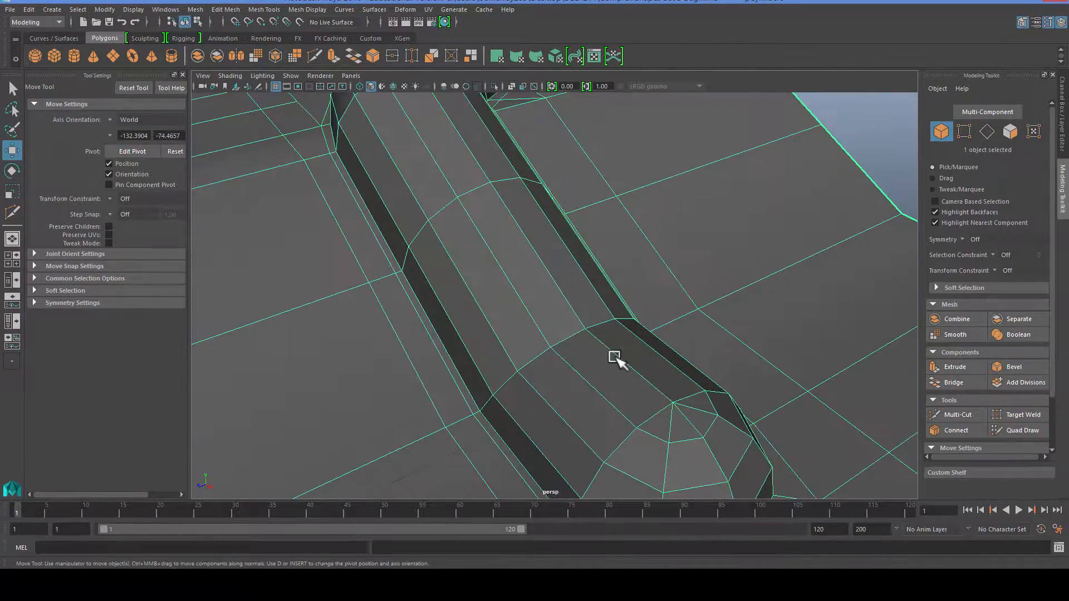
right_drag(615, 358, 616, 308)
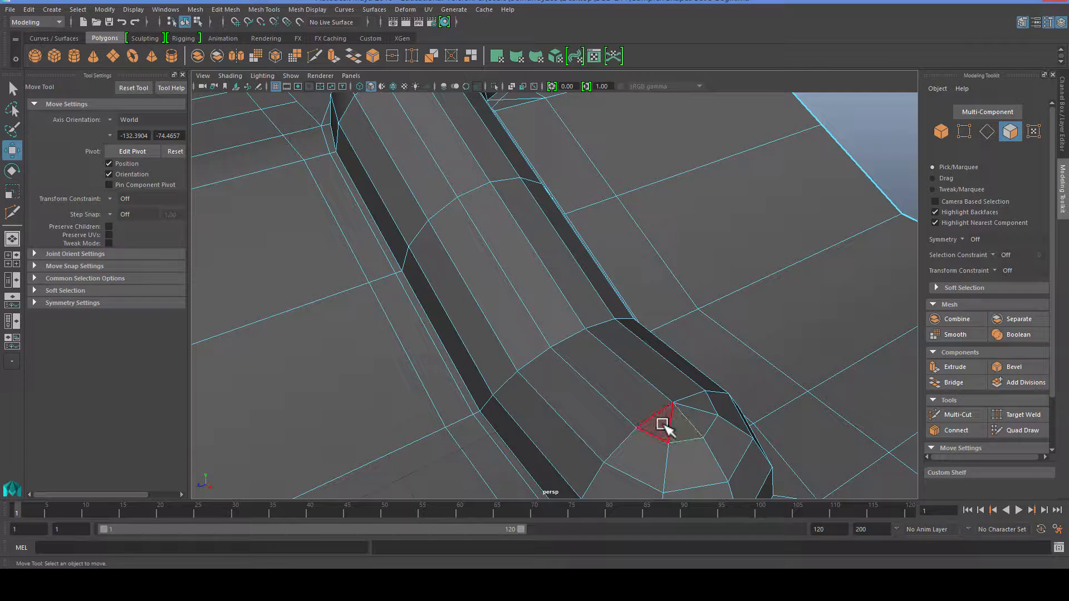
key(q)
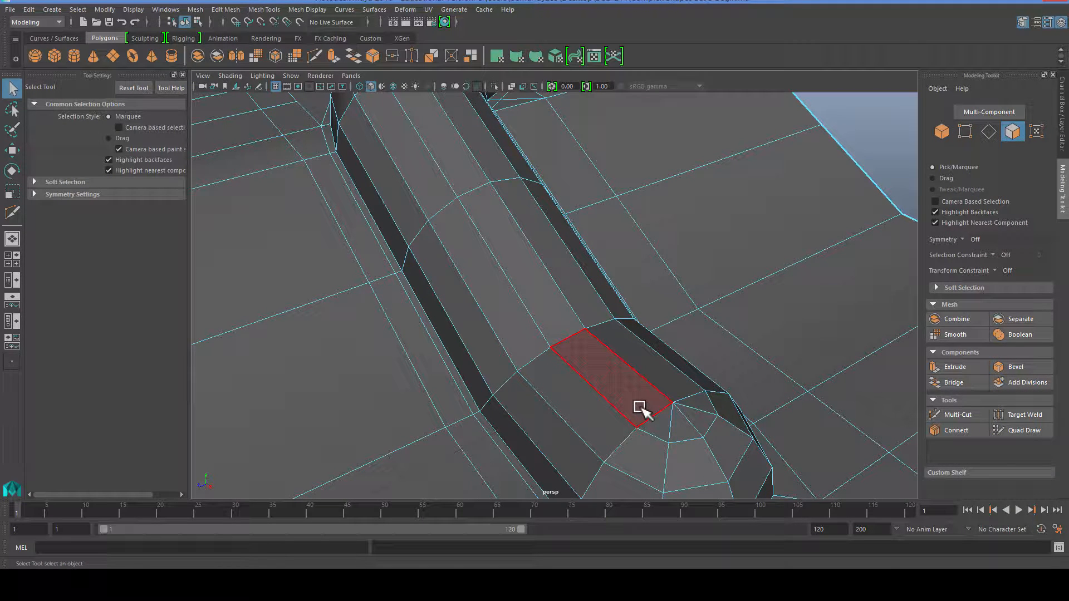
mouse_move(639, 409)
mouse_down()
mouse_move(676, 419)
mouse_move(633, 351)
mouse_move(556, 282)
mouse_move(466, 149)
mouse_up()
scroll(446, 192, down, 4)
alt+drag(444, 216, 481, 217)
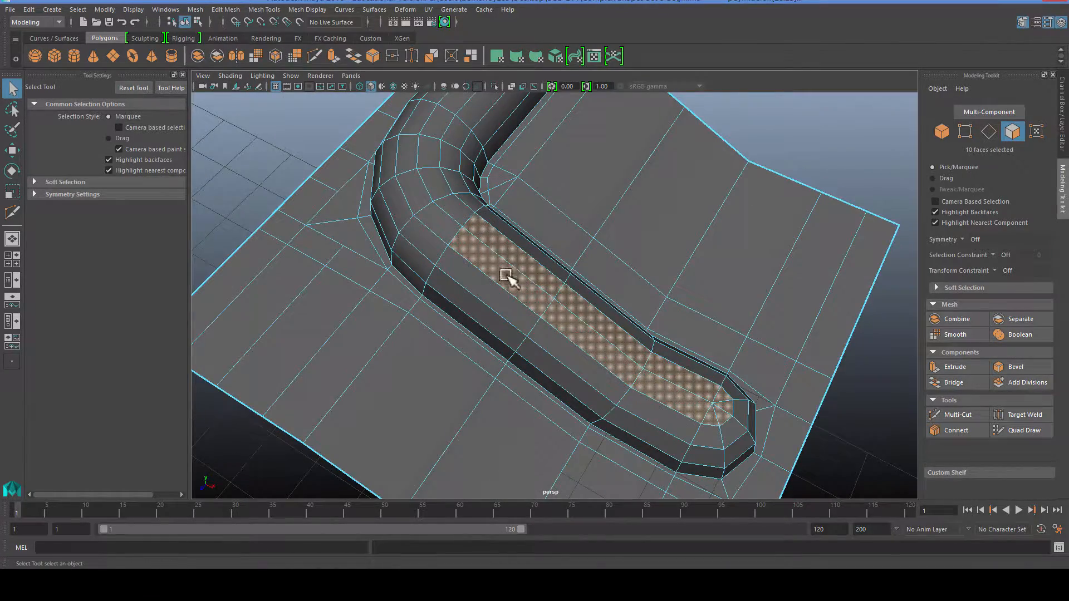
mouse_move(506, 277)
alt+mouse_down()
mouse_move(520, 248)
mouse_move(507, 309)
mouse_move(427, 282)
mouse_move(367, 214)
mouse_move(382, 203)
mouse_move(370, 239)
mouse_move(382, 251)
mouse_move(515, 239)
mouse_move(301, 227)
mouse_move(490, 251)
mouse_move(477, 341)
mouse_move(444, 301)
alt+mouse_up()
scroll(420, 174, up, 3)
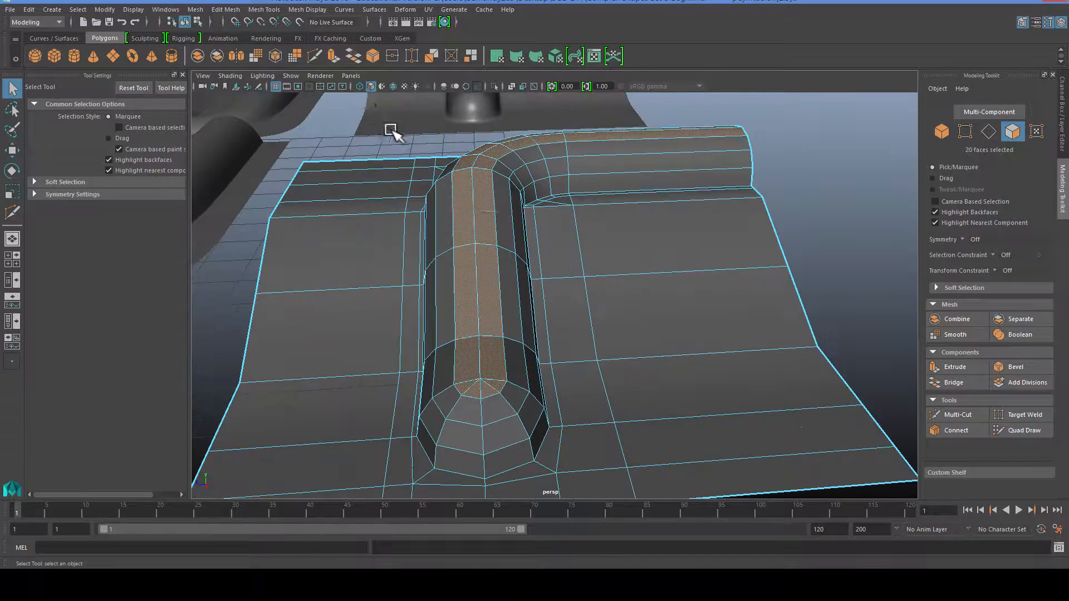
Extrude the selected faces along the pipe's top inward with a Local Translate Z of -0.127 to form a groove
click(335, 58)
drag(664, 103, 662, 108)
scroll(504, 220, up, 5)
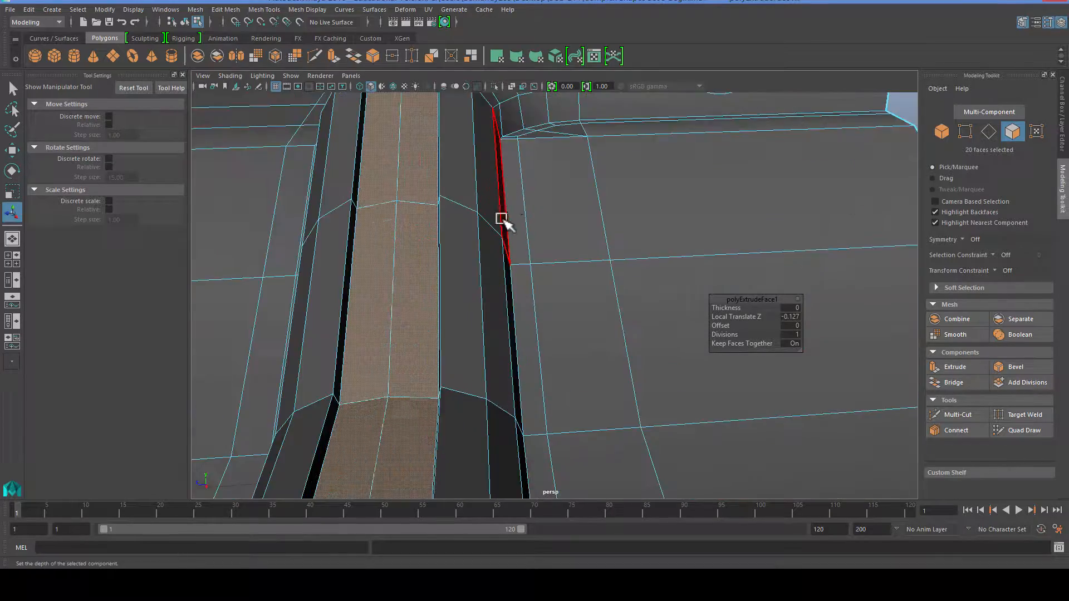
alt+middle_drag(502, 219, 506, 351)
alt+drag(506, 351, 573, 350)
alt+drag(528, 260, 540, 218)
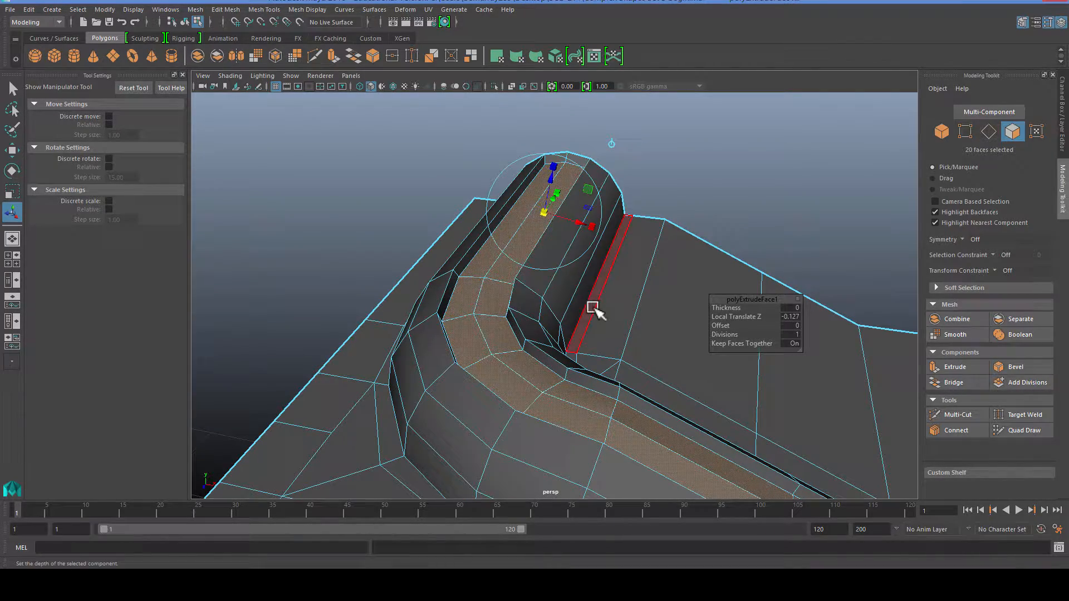
alt+drag(592, 306, 584, 271)
Adjust the scale of the groove's extruded floor faces along their local axes and clear the selection
click(543, 193)
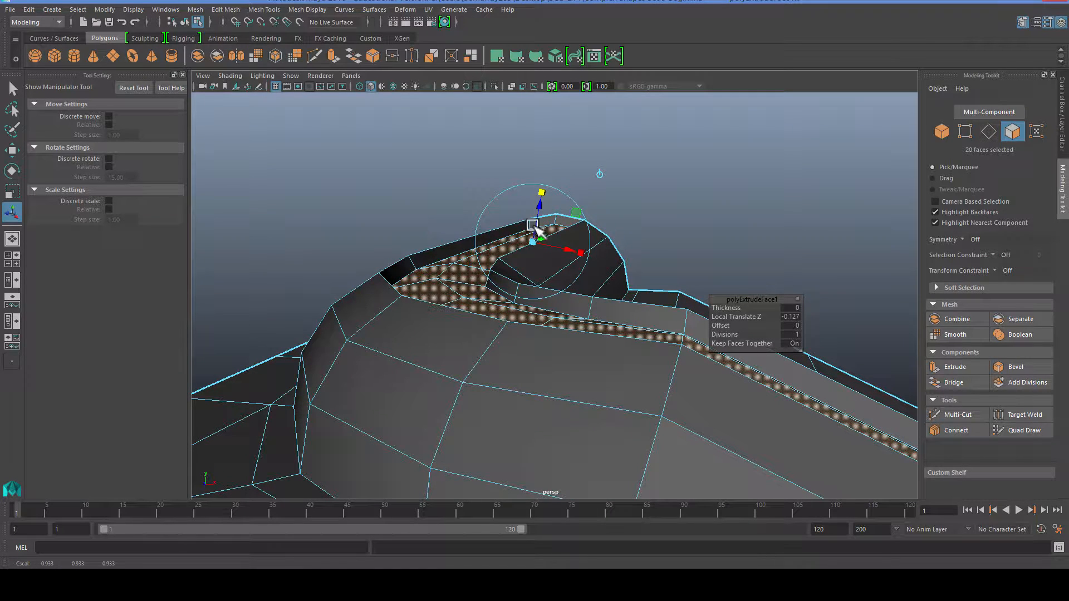
alt+drag(532, 250, 613, 230)
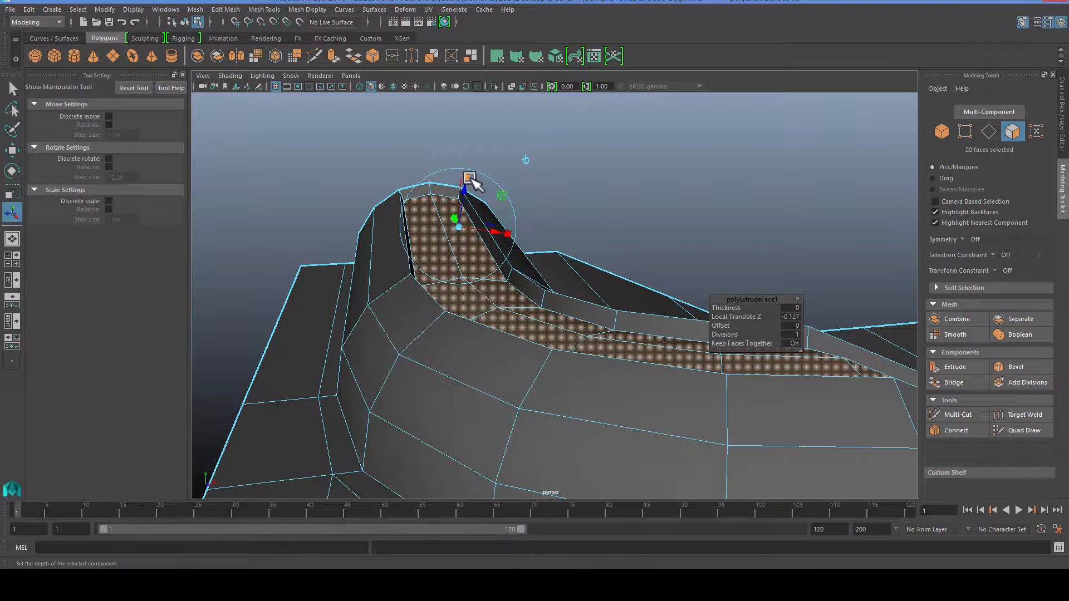
drag(470, 179, 468, 189)
drag(459, 228, 456, 236)
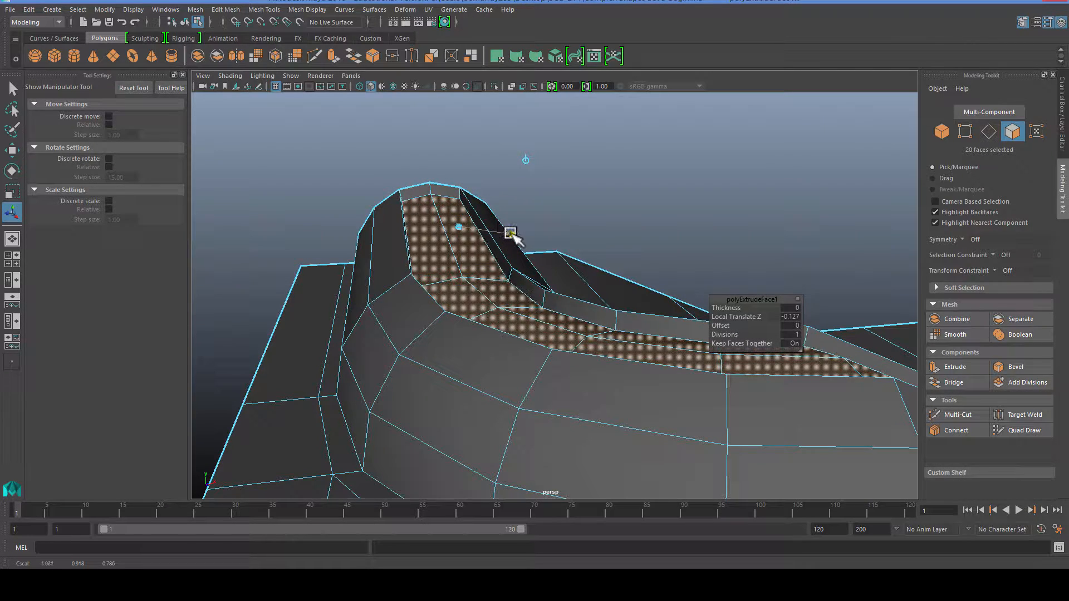
alt+drag(517, 245, 326, 218)
alt+drag(538, 356, 457, 346)
click(366, 209)
alt+drag(366, 208, 702, 328)
alt+middle_drag(701, 327, 561, 339)
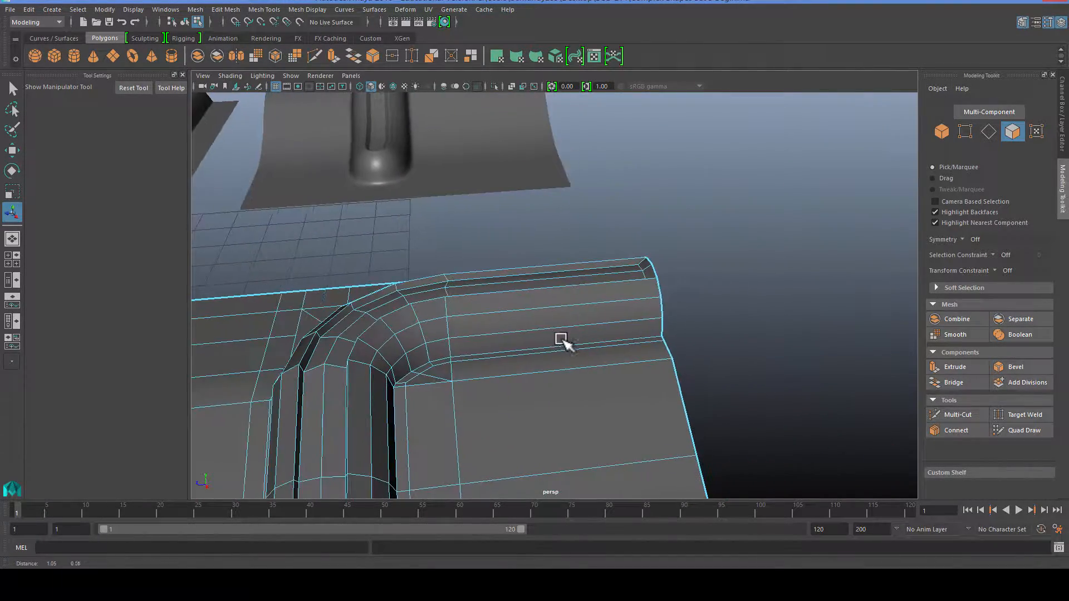
Delete the two small faces that close off the groove at the pipe's open end
scroll(635, 263, up, 5)
alt+middle_drag(635, 263, 515, 332)
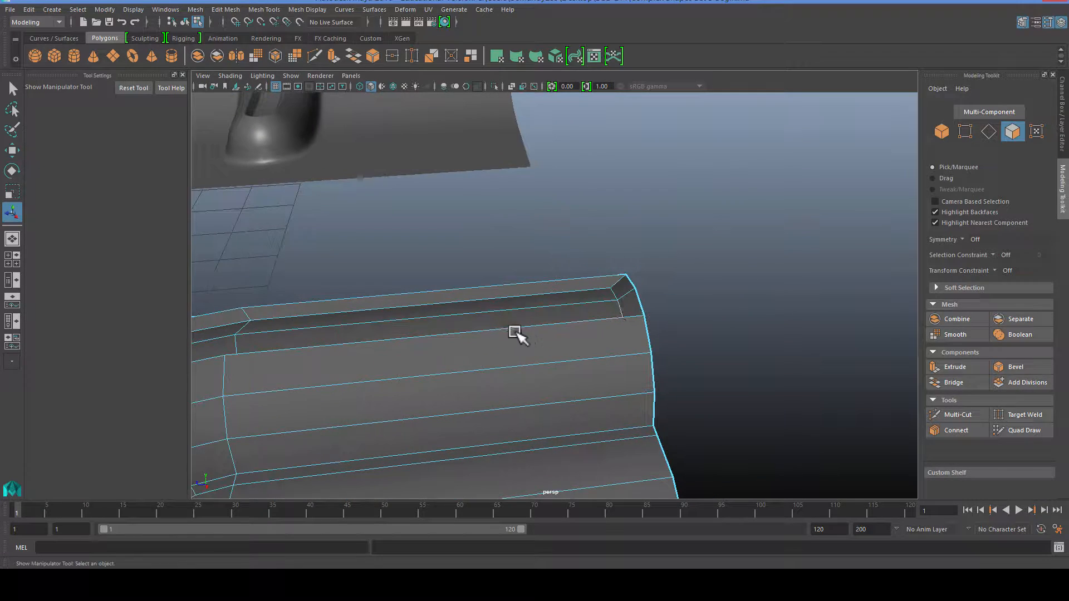
right_drag(625, 308, 622, 294)
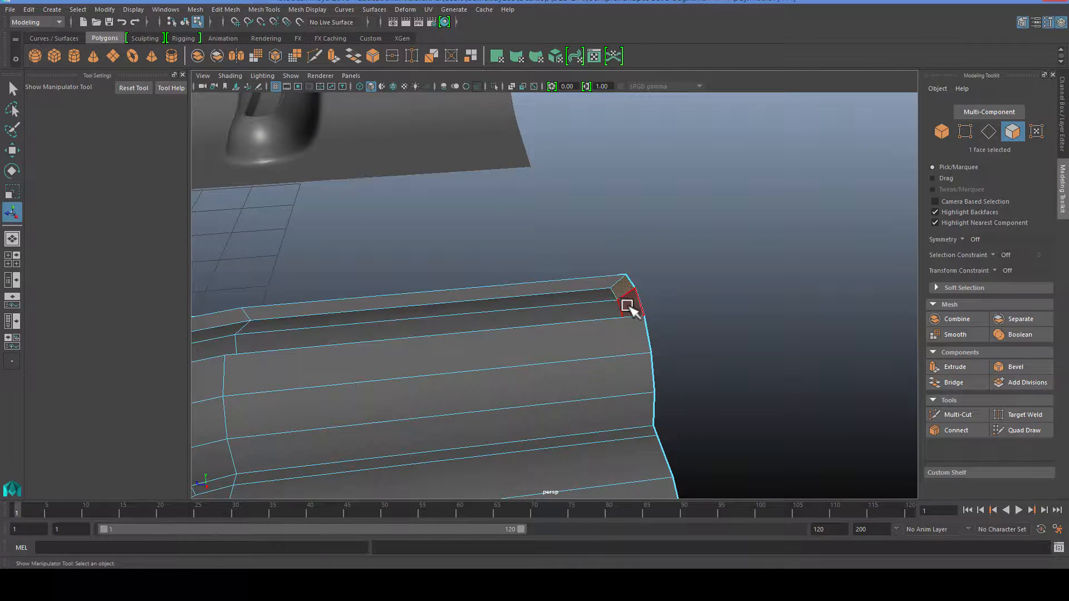
key(super)
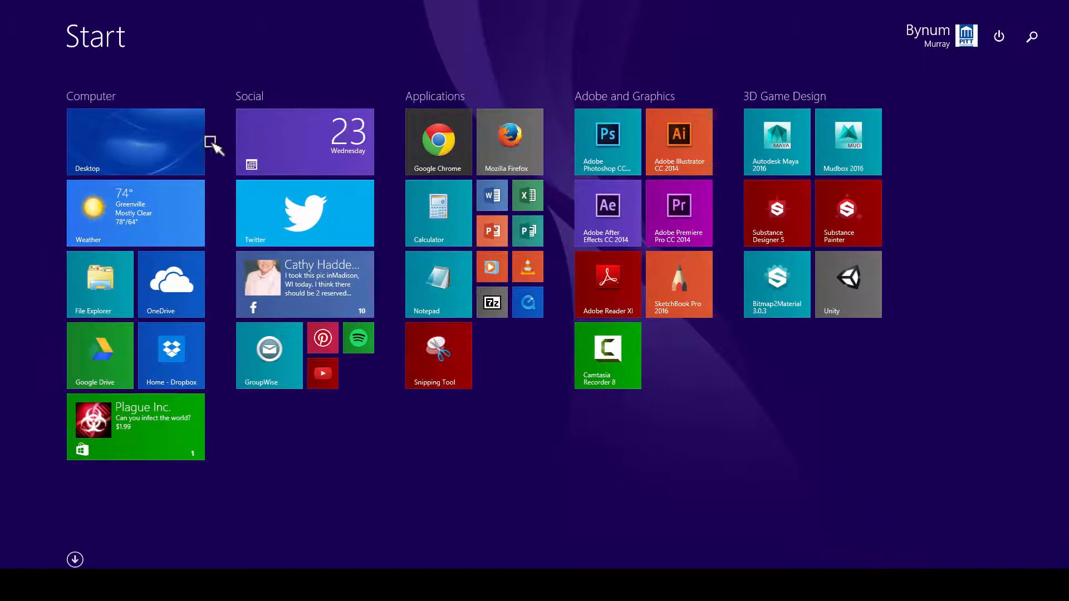
click(195, 139)
alt+drag(518, 354, 566, 324)
Select the two groove-floor edges at the open end and move them out in line with the pipe's end
right_drag(518, 248, 512, 237)
shift+click(545, 264)
alt+drag(545, 264, 473, 294)
key(w)
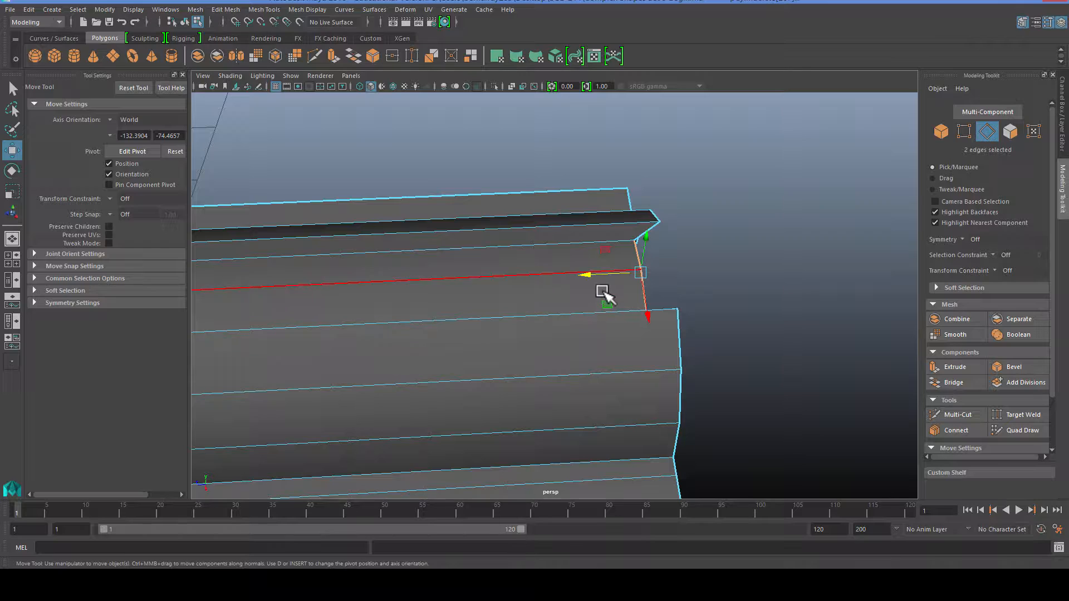
click(747, 292)
Select the edge loops running along the groove's upper rim and floor
alt+drag(747, 292, 456, 287)
right_drag(455, 270, 444, 250)
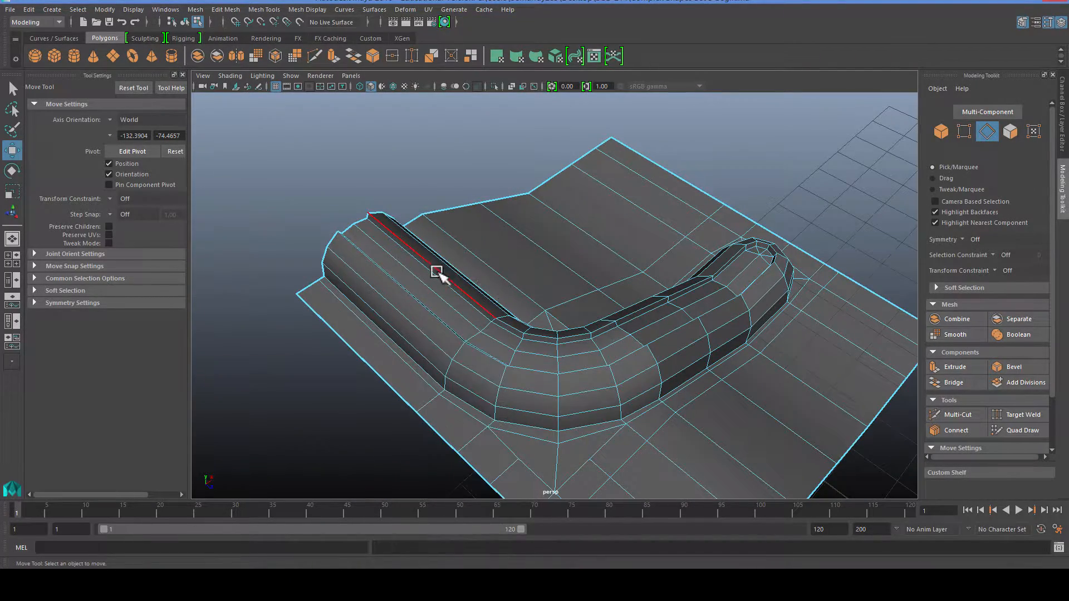
scroll(441, 274, up, 3)
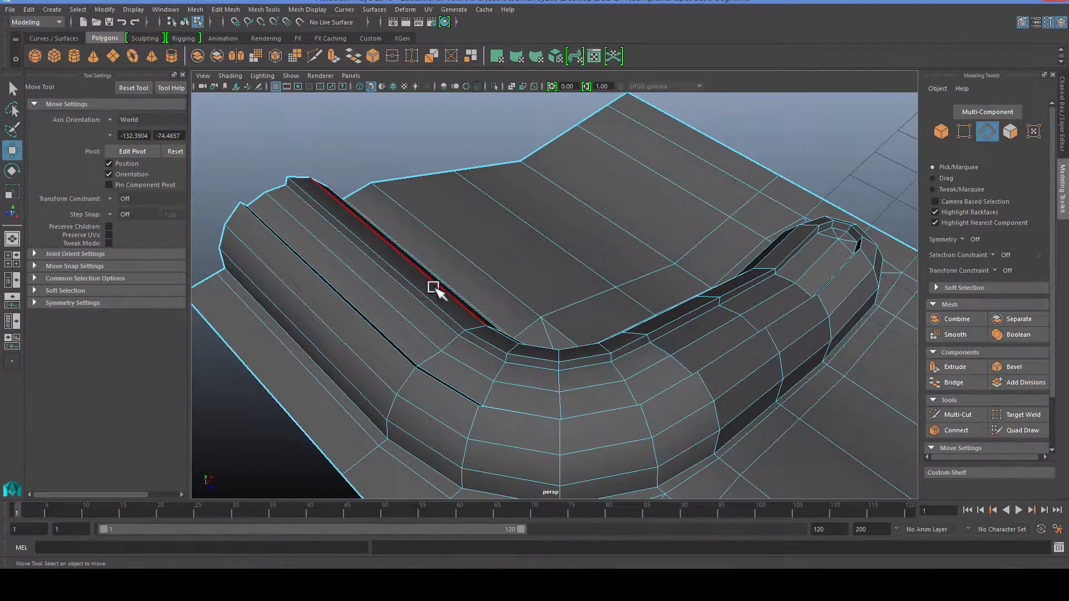
double_click(422, 315)
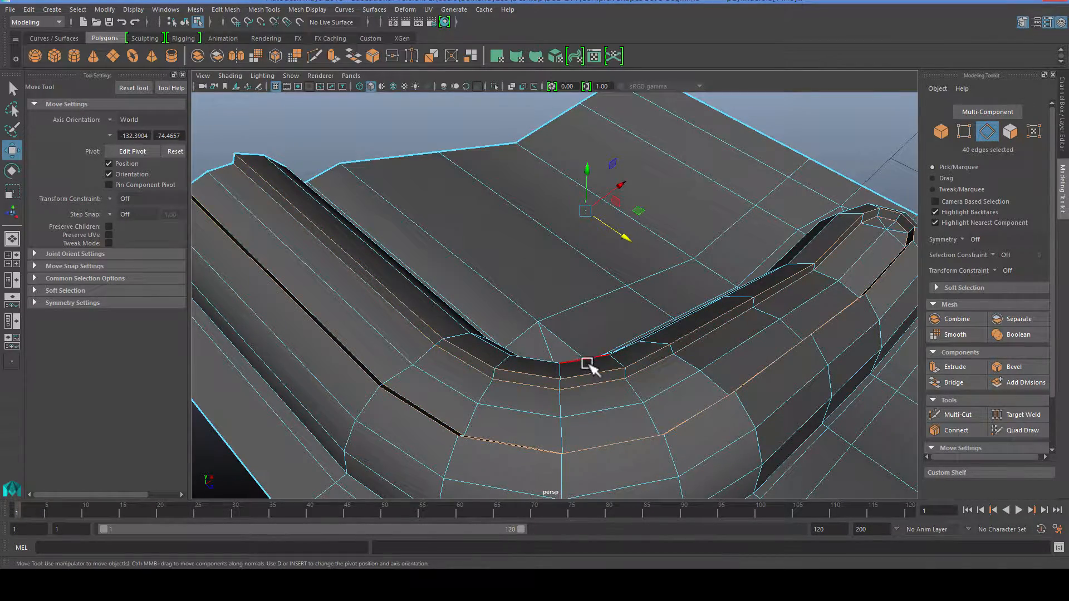
scroll(661, 366, down, 2)
alt+drag(661, 365, 537, 349)
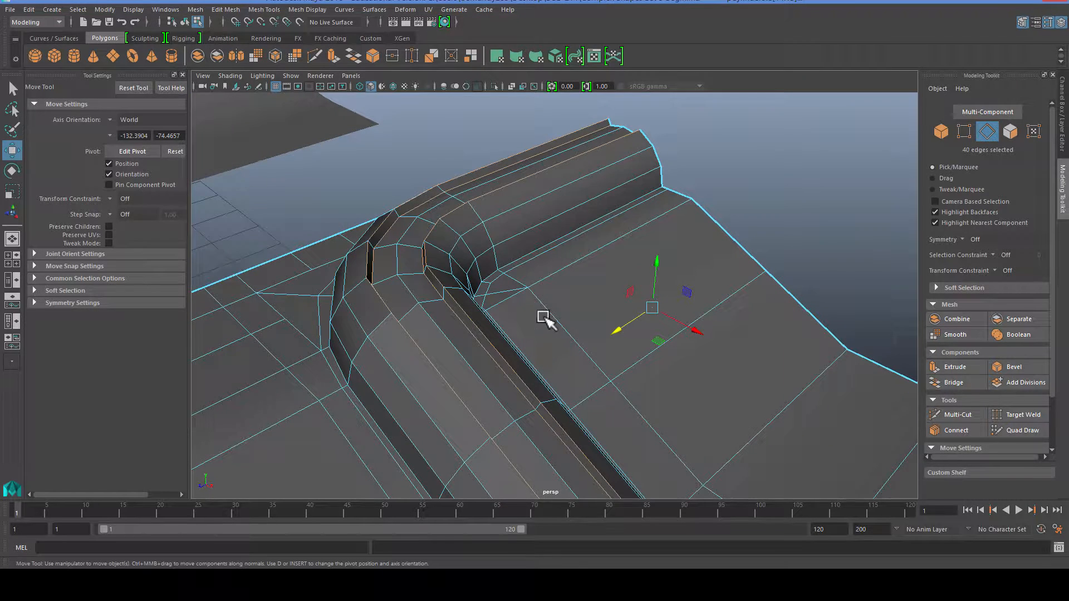
Bevel the selected groove edges with 2 segments and a fraction of 0.25
click(1009, 366)
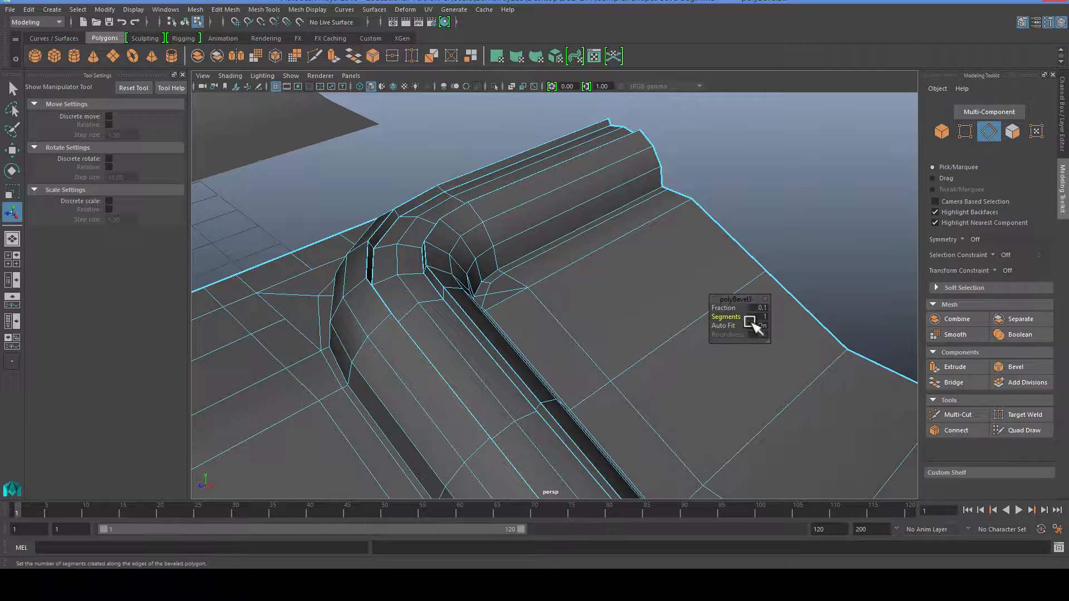
drag(733, 312, 731, 310)
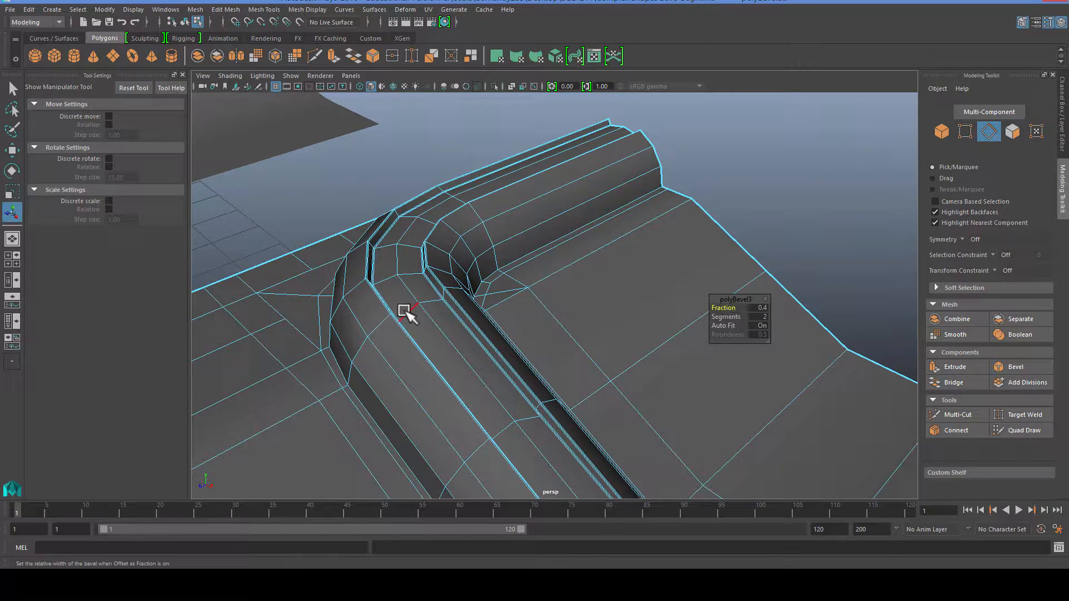
scroll(403, 309, up, 6)
alt+middle_drag(446, 315, 567, 312)
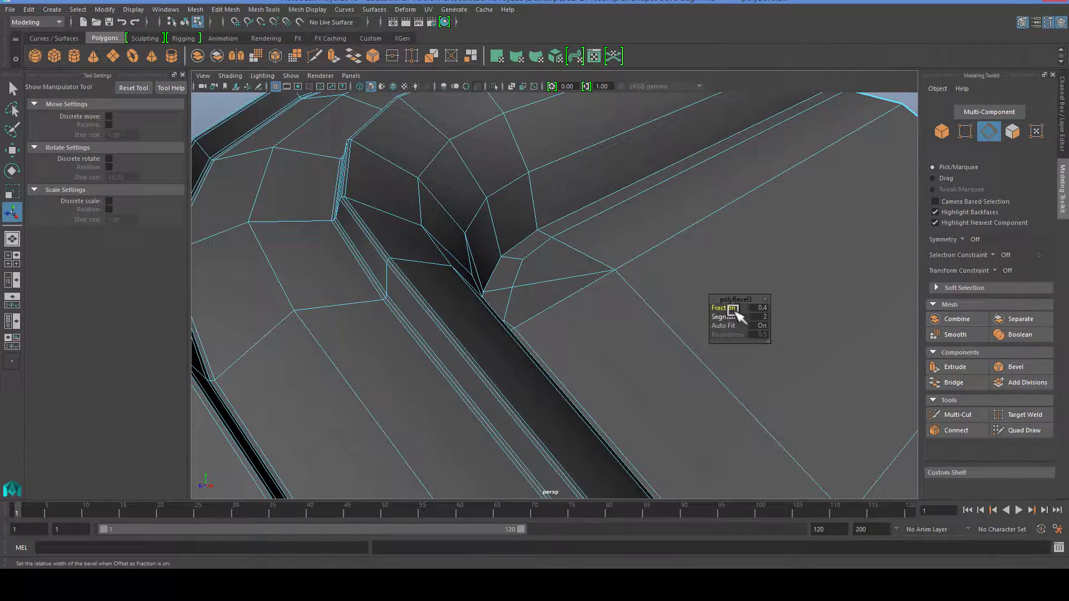
drag(732, 311, 731, 310)
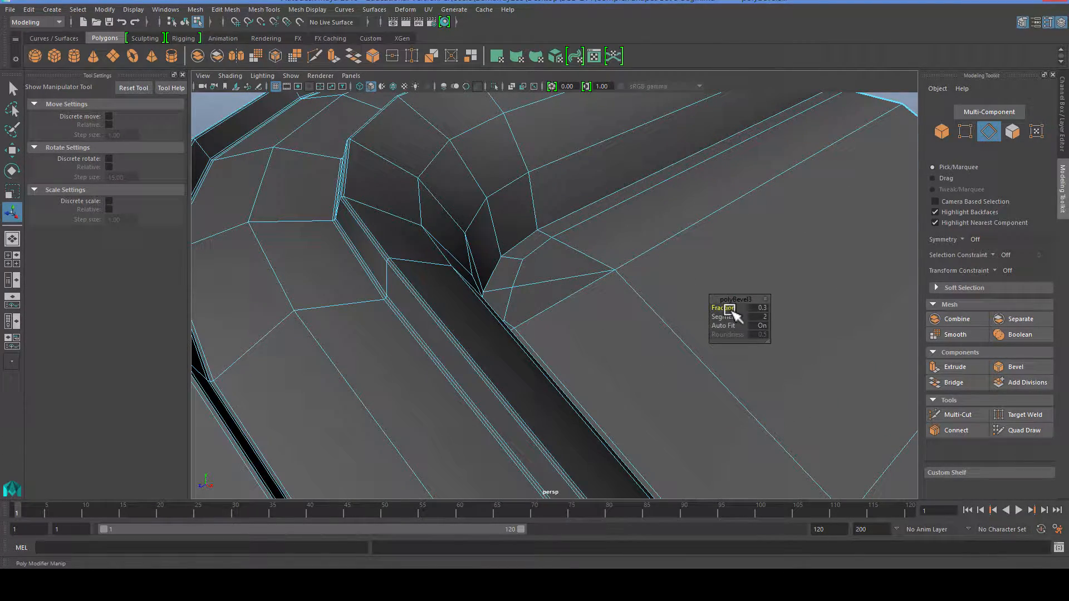
scroll(730, 312, down, 3)
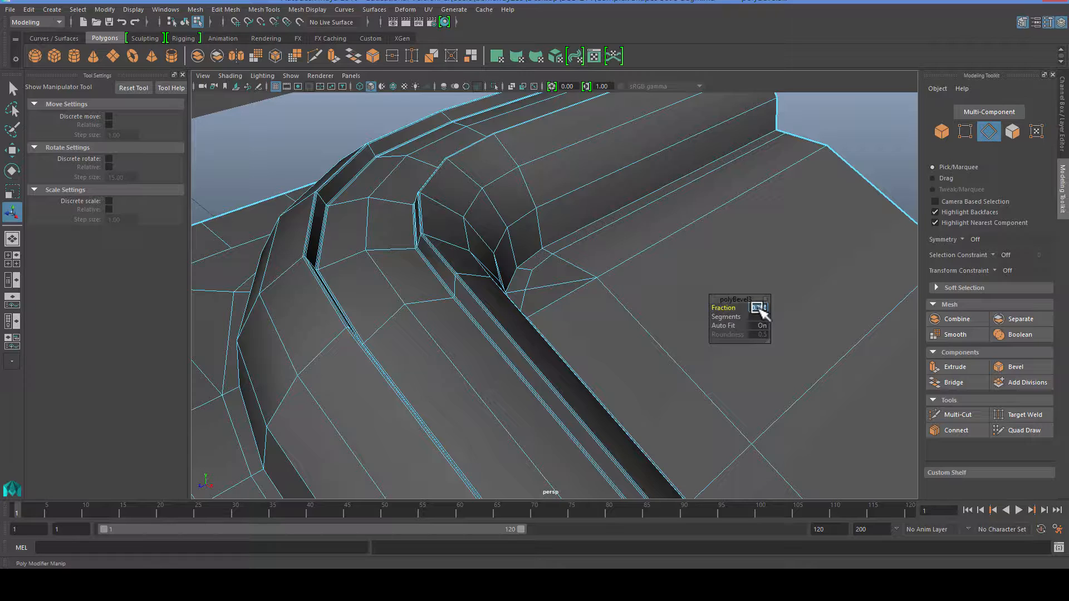
key(Return)
alt+drag(477, 353, 462, 365)
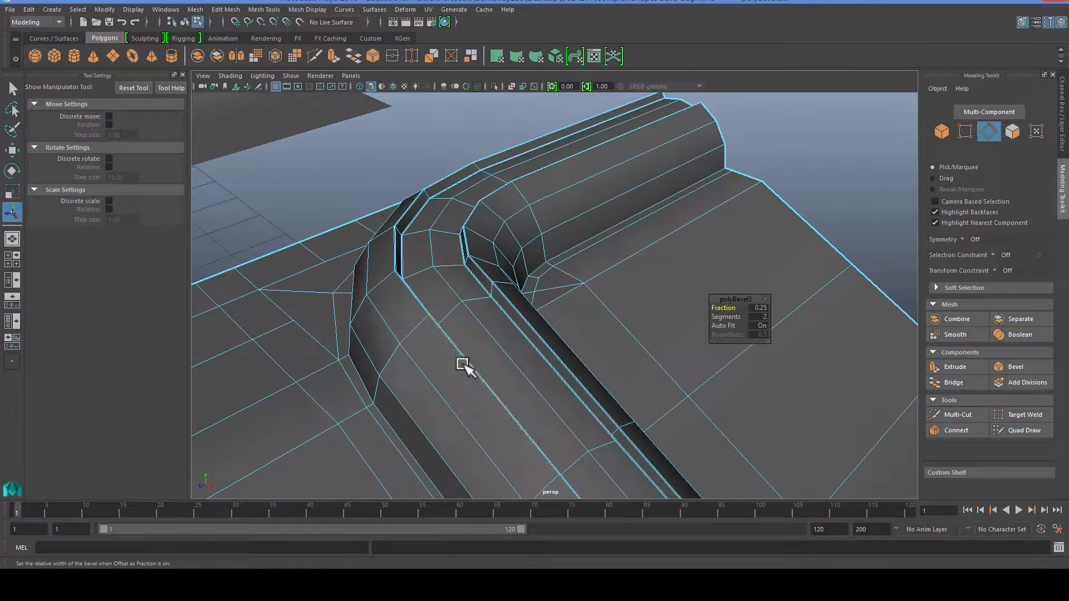
key(q)
scroll(449, 353, down, 5)
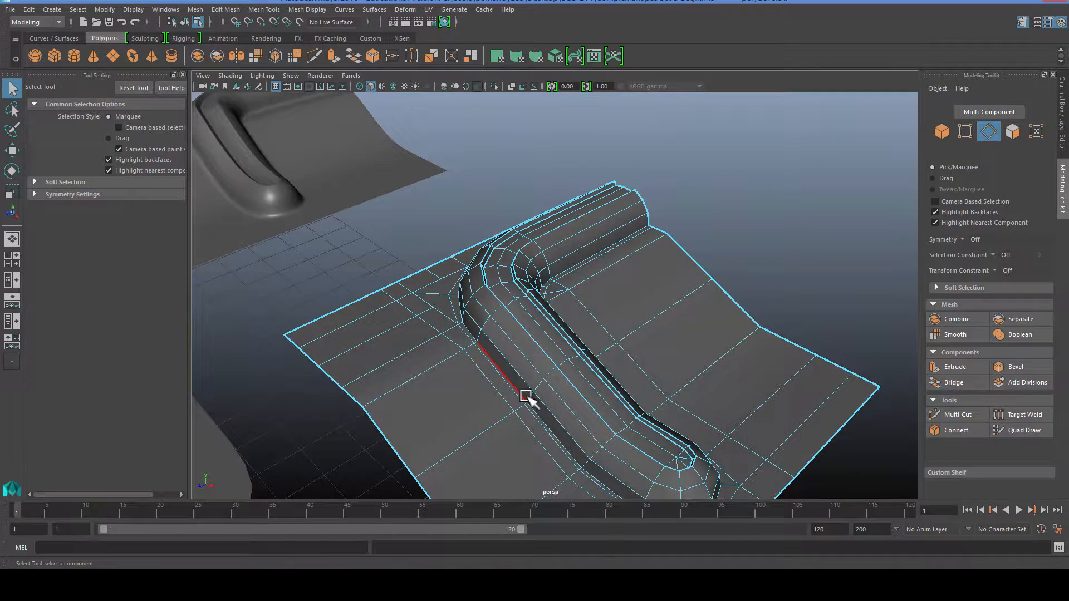
Select the full edge loop where the outside of the pipe meets the base, with the mesh unsmoothed
alt+drag(415, 234, 459, 341)
key(1)
right_drag(468, 273, 472, 251)
scroll(398, 311, up, 3)
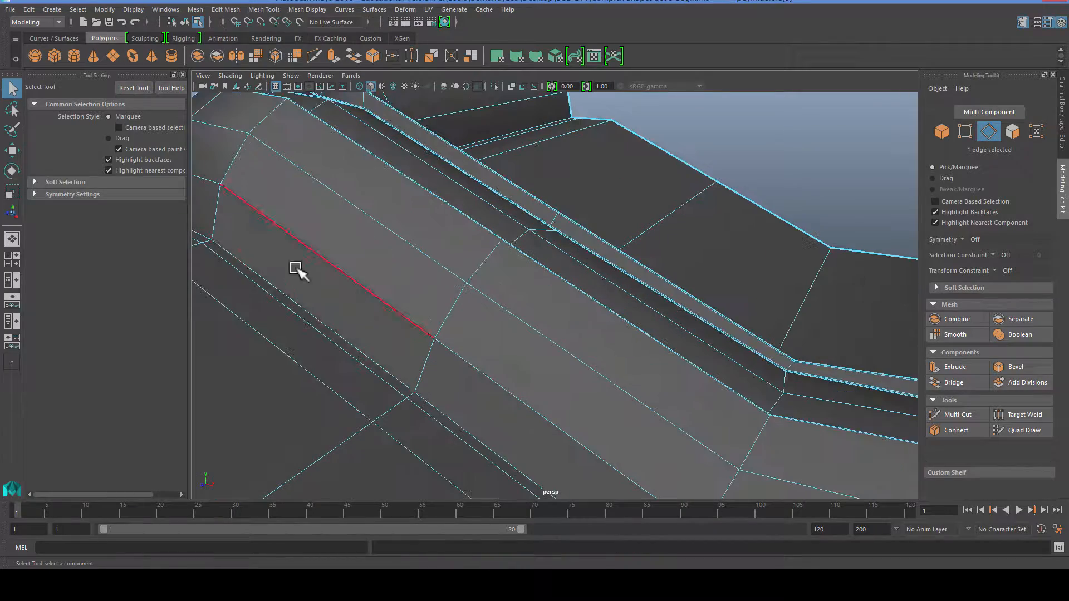
double_click(287, 297)
scroll(306, 303, down, 5)
mouse_move(306, 303)
alt+mouse_down()
mouse_move(418, 327)
mouse_move(502, 329)
mouse_move(635, 327)
mouse_move(532, 308)
mouse_move(625, 323)
mouse_move(654, 306)
mouse_move(599, 320)
mouse_move(658, 329)
alt+mouse_up()
key(4)
key(5)
scroll(659, 329, up, 3)
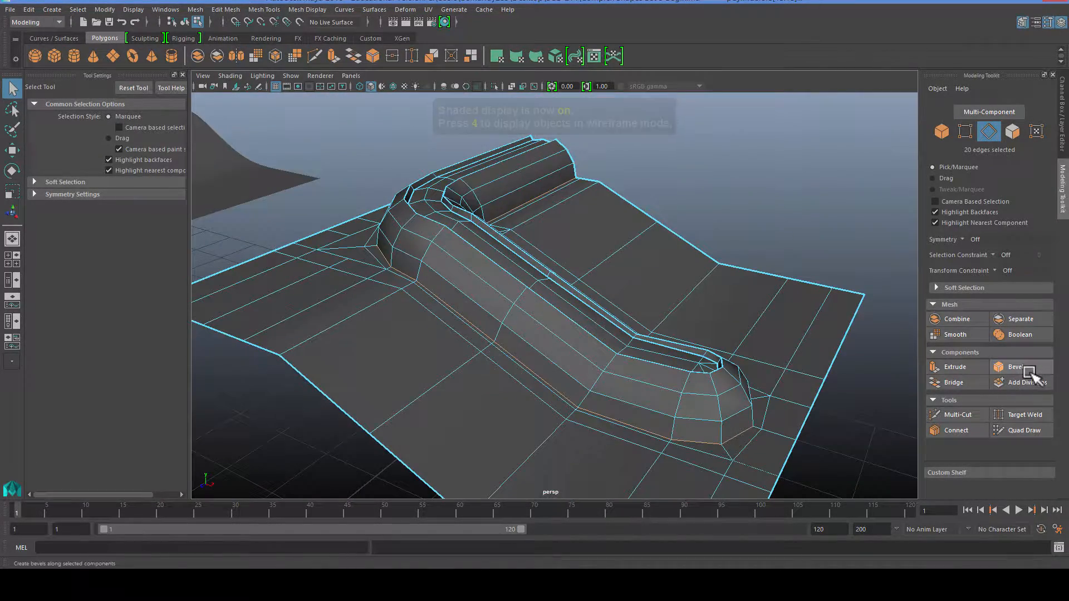
Bevel the edge loop between pipe and base with 2 segments and a fraction of 0.3, then clear the selection
click(1015, 367)
scroll(635, 328, up, 6)
alt+middle_drag(565, 312, 592, 276)
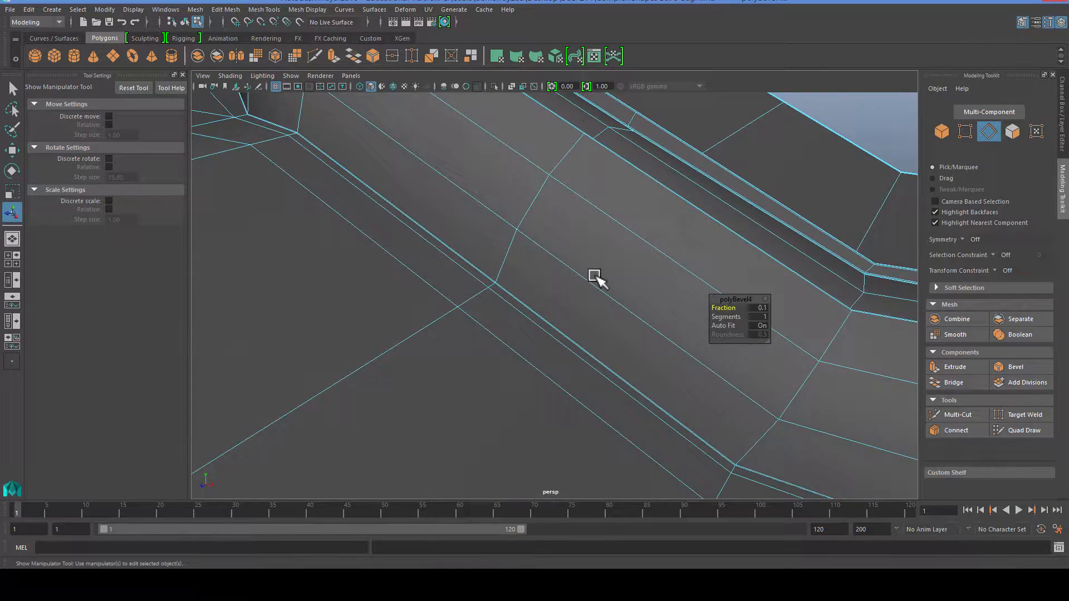
scroll(592, 276, up, 2)
mouse_move(724, 309)
mouse_down()
mouse_move(741, 320)
mouse_move(730, 313)
mouse_up()
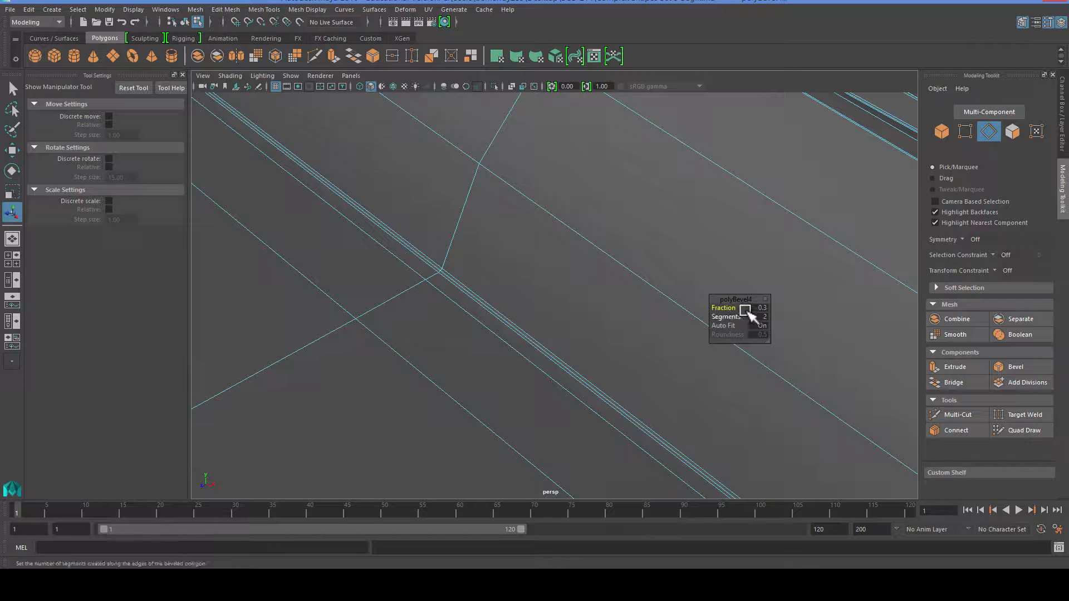
scroll(748, 310, down, 10)
click(713, 277)
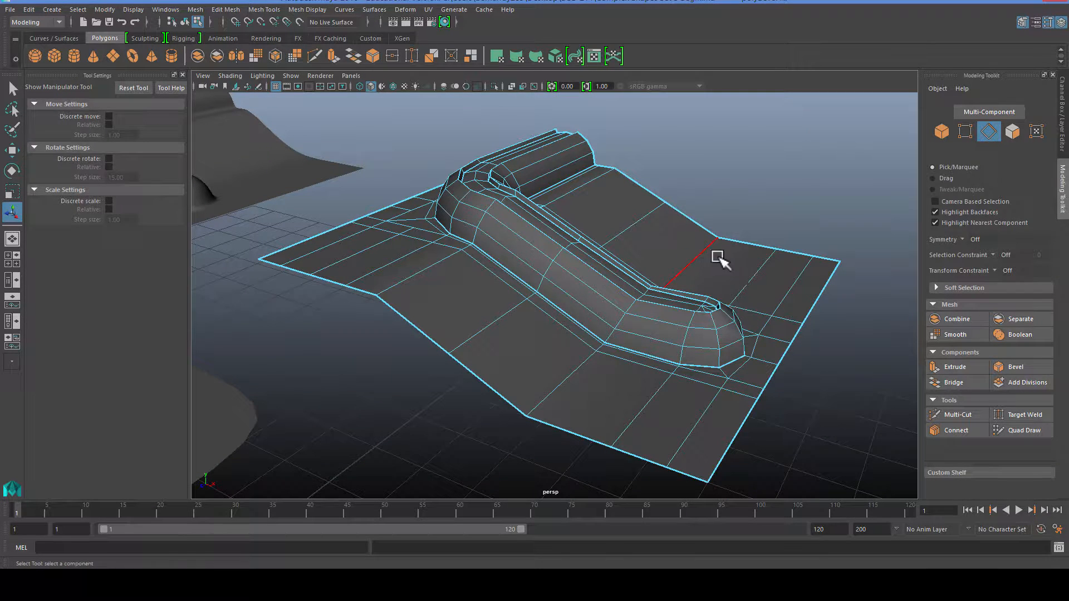
Return to object mode, select the grooved pipe model and switch it to the smoothed mesh preview
key(q)
right_drag(549, 331, 574, 251)
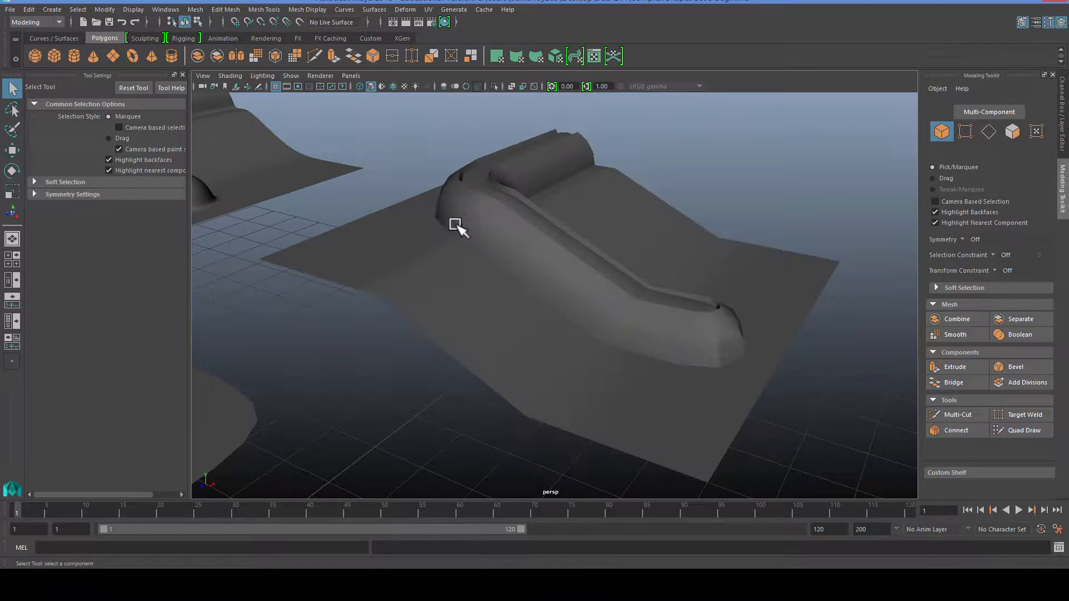
click(370, 243)
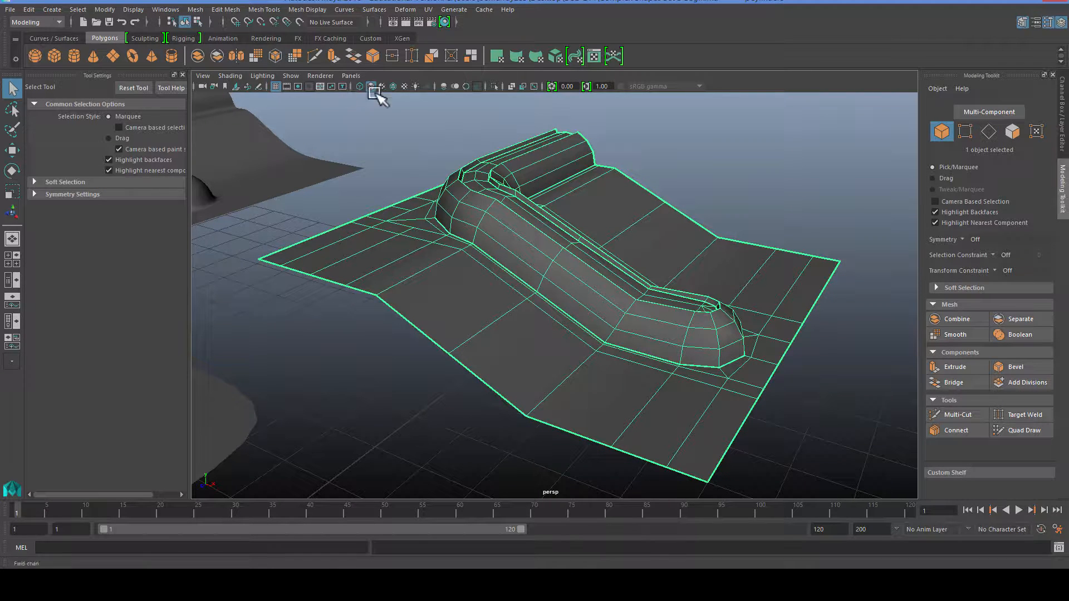
click(370, 139)
alt+drag(448, 181, 403, 225)
click(441, 274)
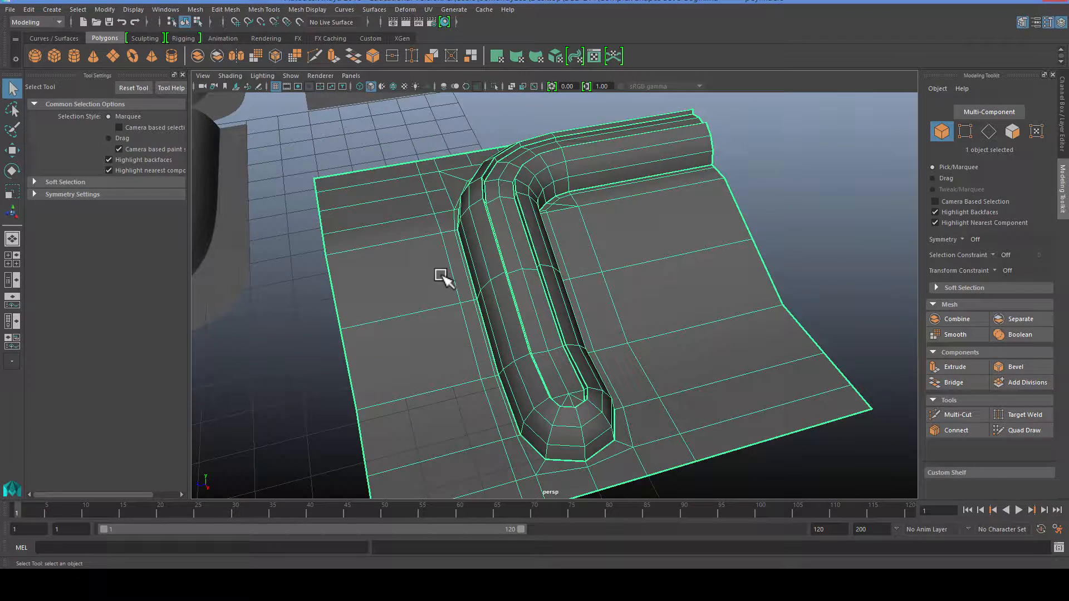
click(282, 362)
alt+drag(298, 363, 497, 297)
click(498, 297)
alt+middle_drag(497, 297, 689, 313)
alt+right_drag(689, 313, 633, 317)
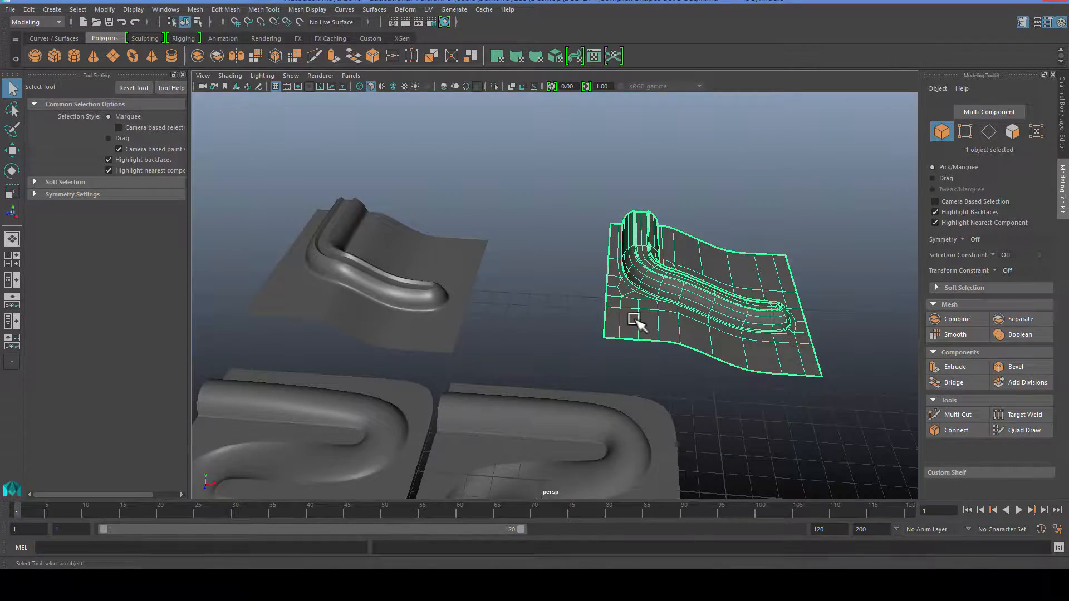
Move the smoothed model next to the finished reference model and deselect it
key(w)
drag(772, 493, 601, 516)
click(677, 142)
Examine the smoothed model beside the reference, checking the groove, the inner bend and the pipe-to-base transitions
scroll(619, 236, up, 3)
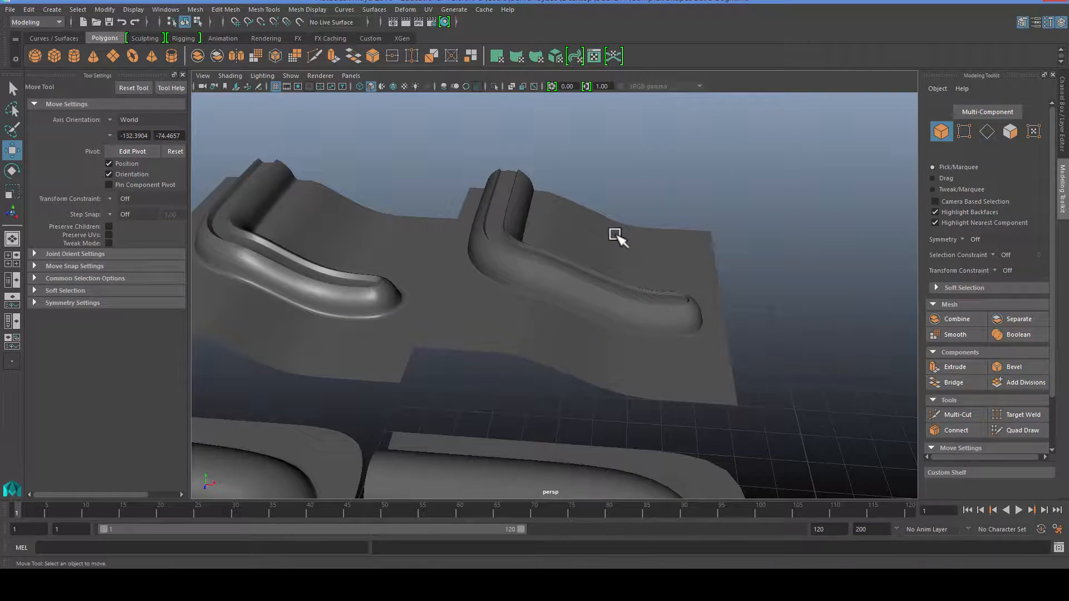
alt+drag(619, 236, 549, 268)
alt+middle_drag(552, 228, 604, 306)
alt+drag(605, 306, 476, 311)
scroll(535, 328, up, 3)
click(531, 311)
scroll(506, 313, down, 3)
click(472, 186)
alt+drag(472, 185, 539, 236)
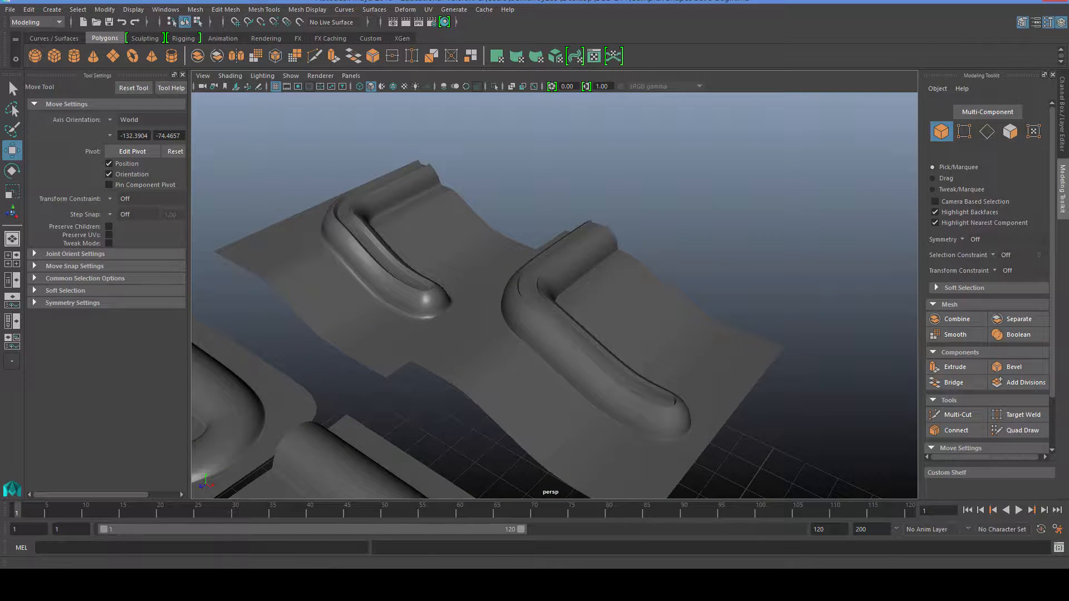
Assign the existing blinn1 material to the new grooved pipe model
click(544, 420)
right_click(551, 399)
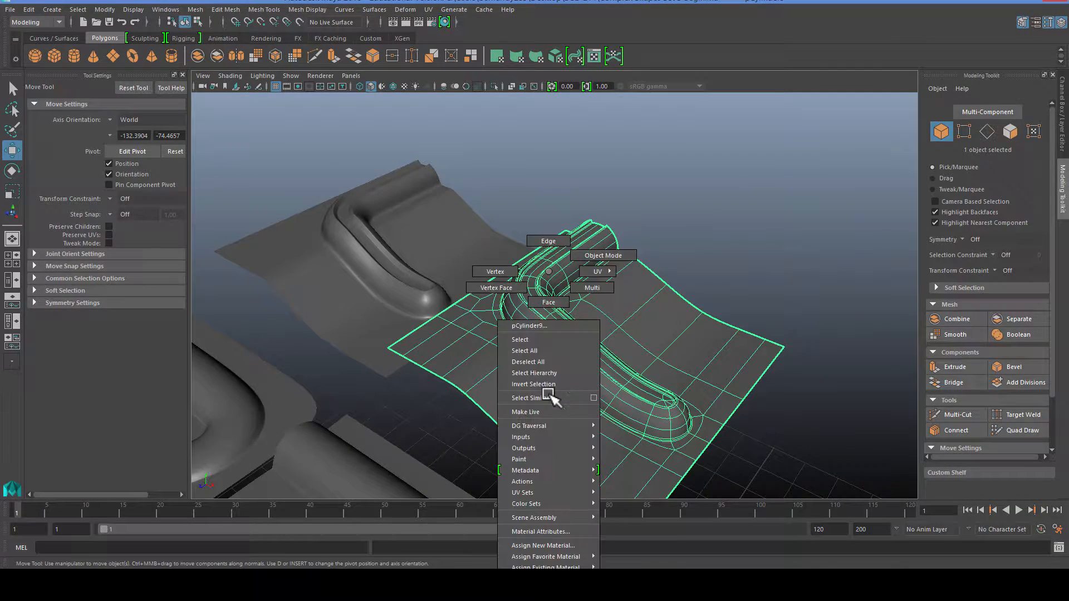
mouse_move(549, 567)
click(640, 561)
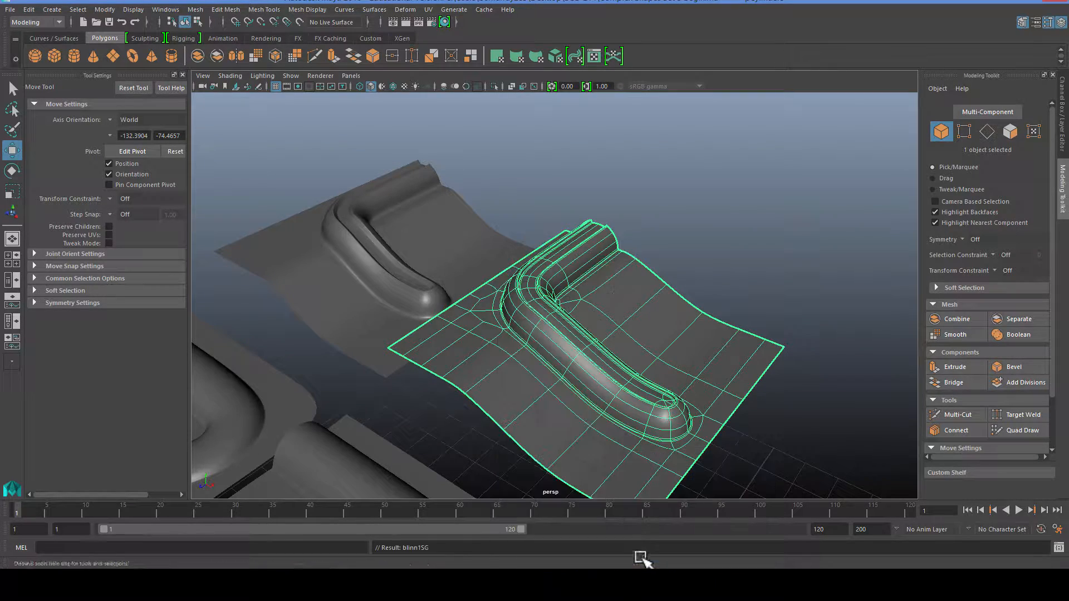